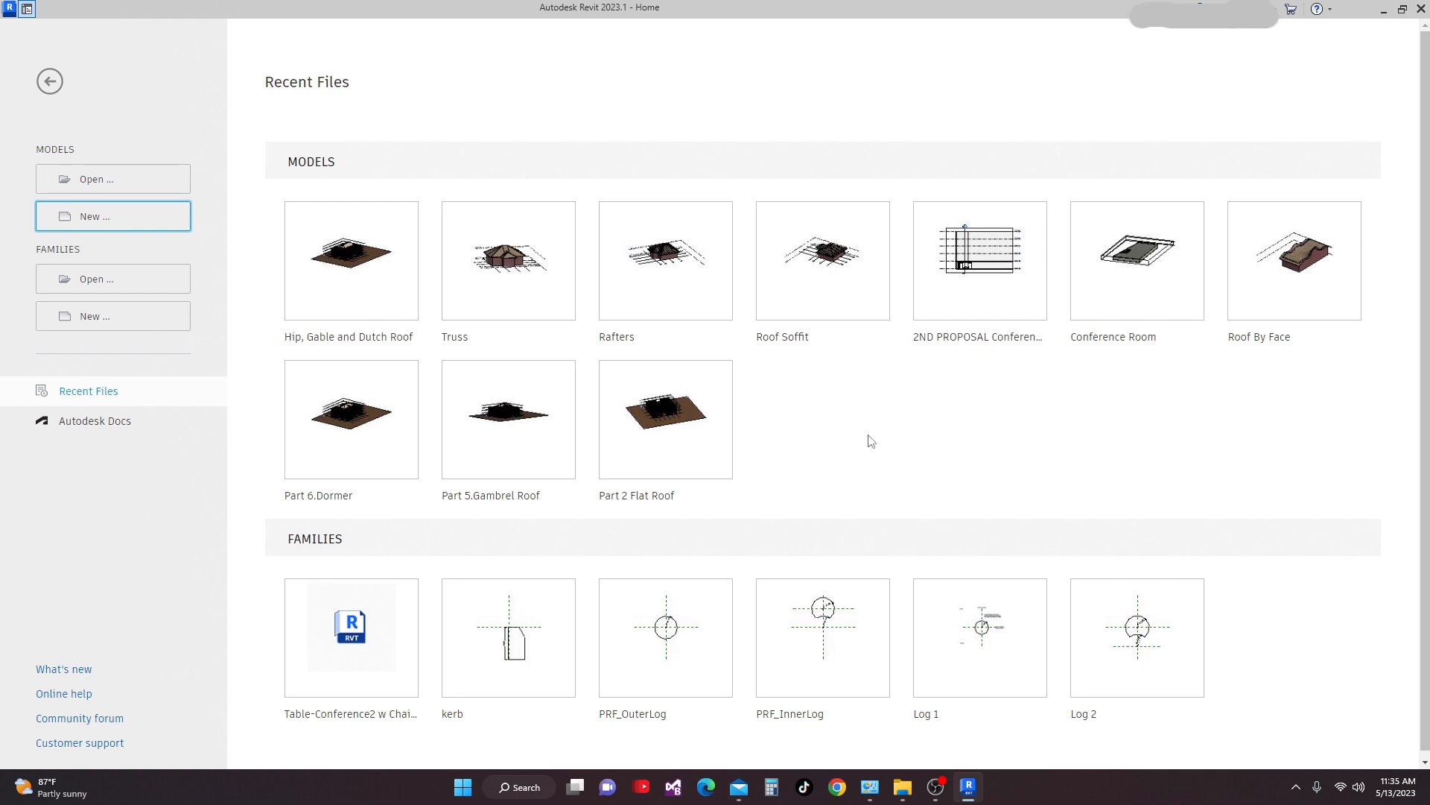
Create a new project from the Metric-Architectural Template
left_click(82, 215)
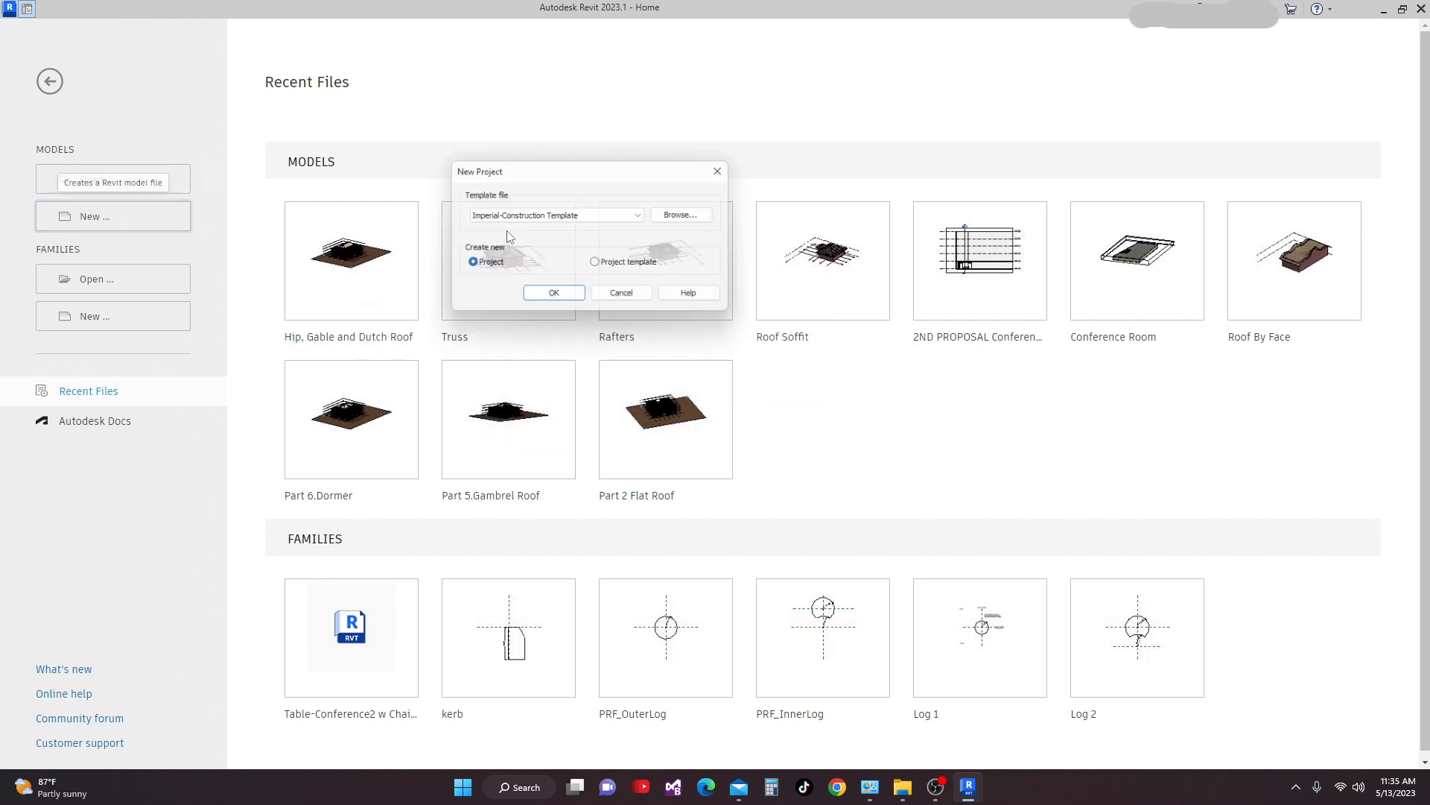
left_click_drag(608, 177, 593, 191)
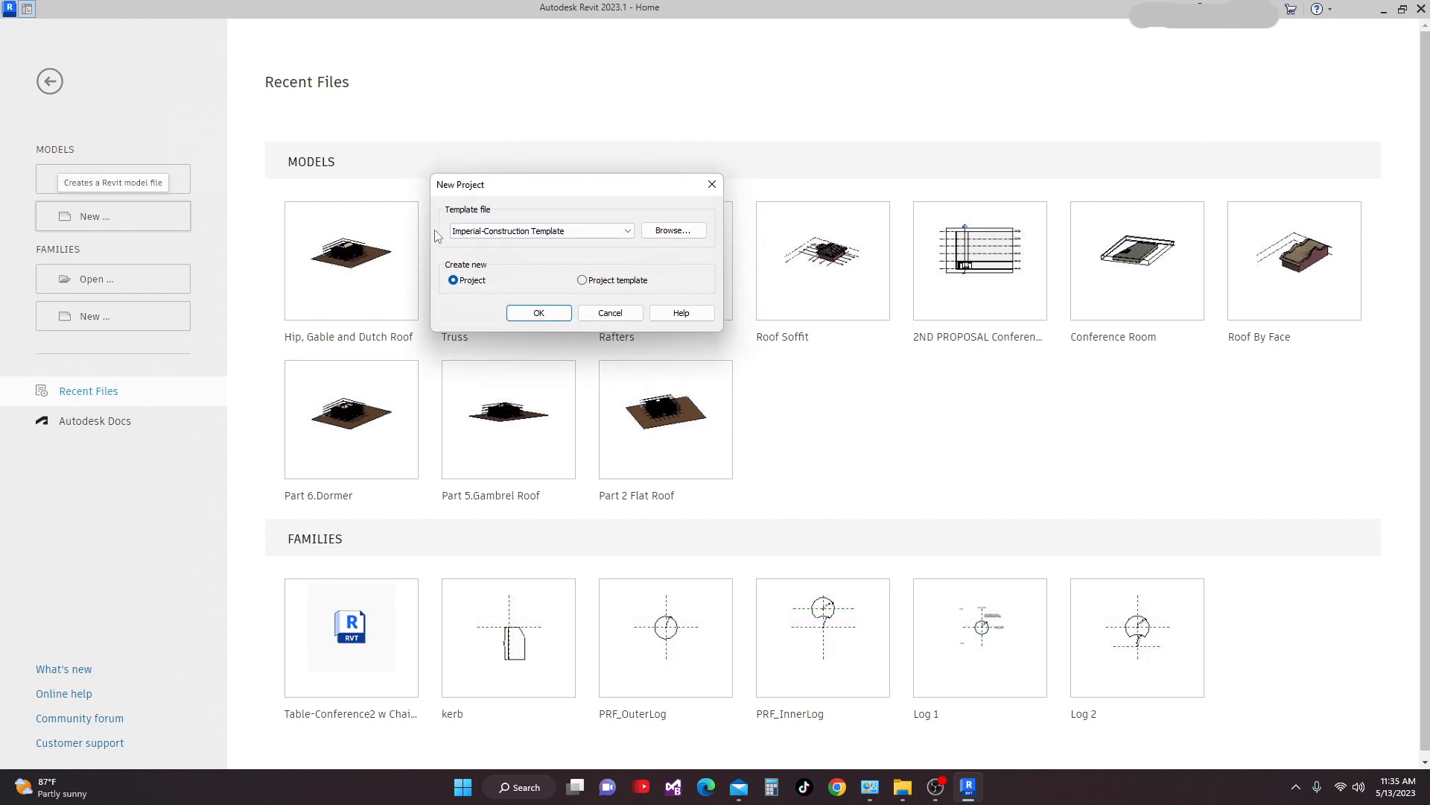
left_click(629, 231)
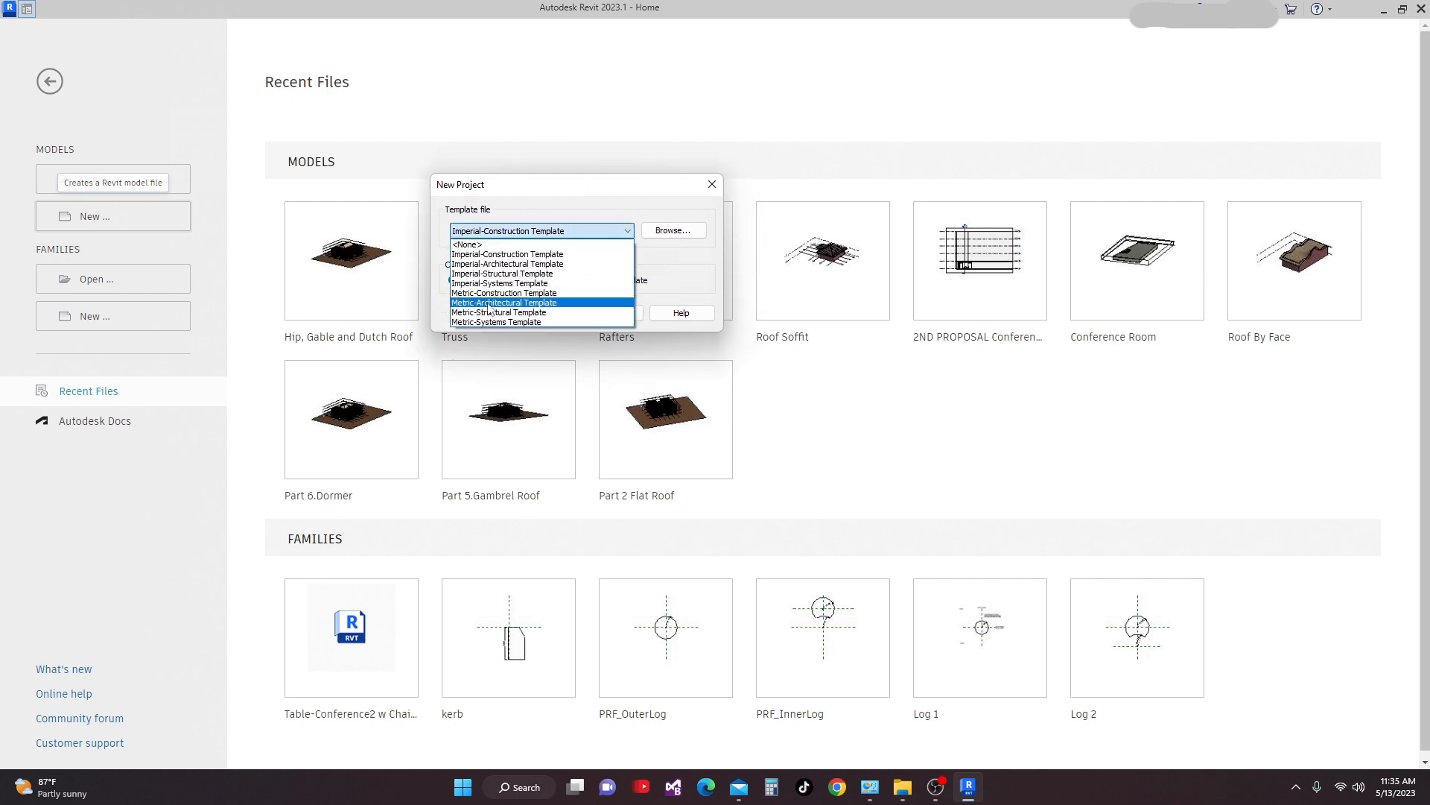
left_click(489, 305)
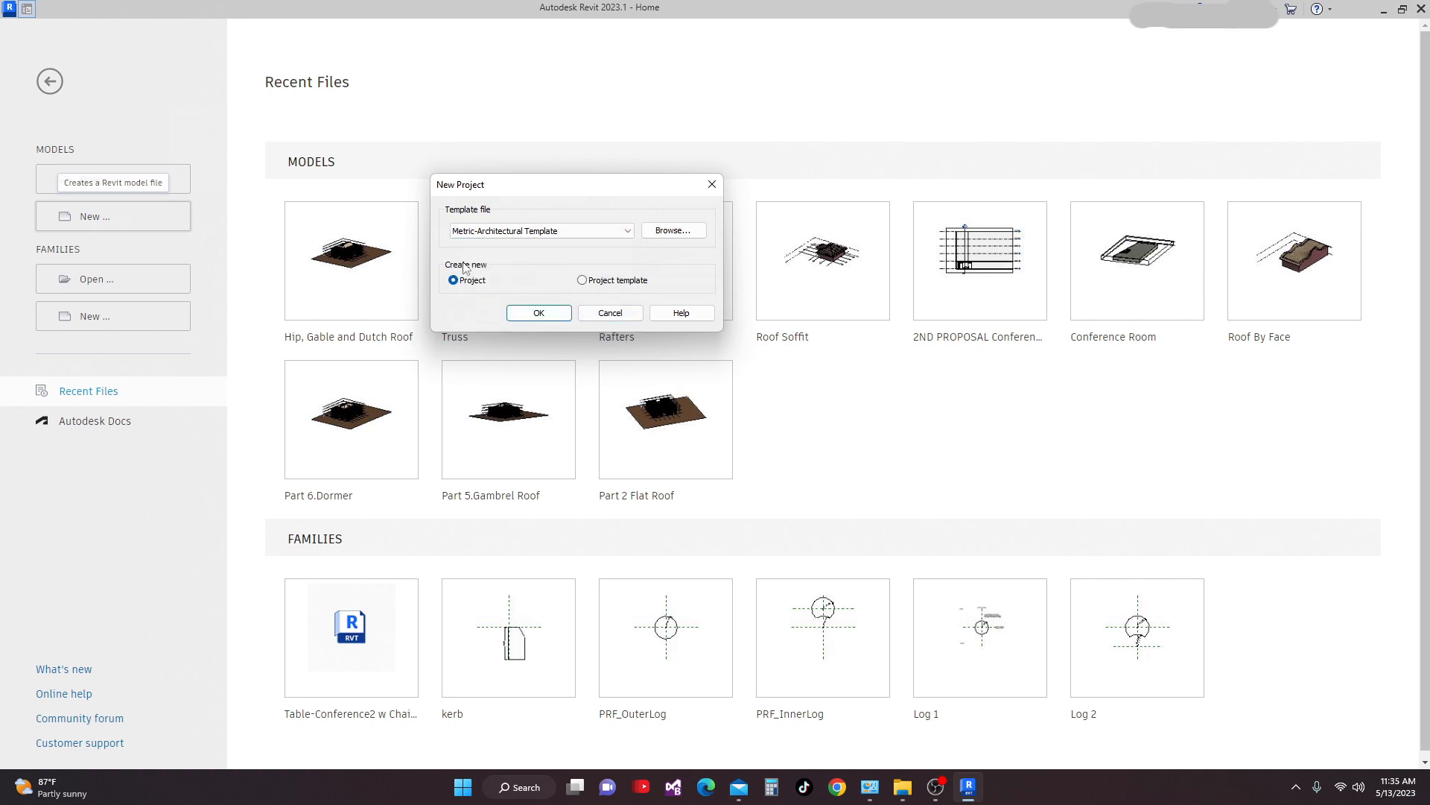
left_click(540, 313)
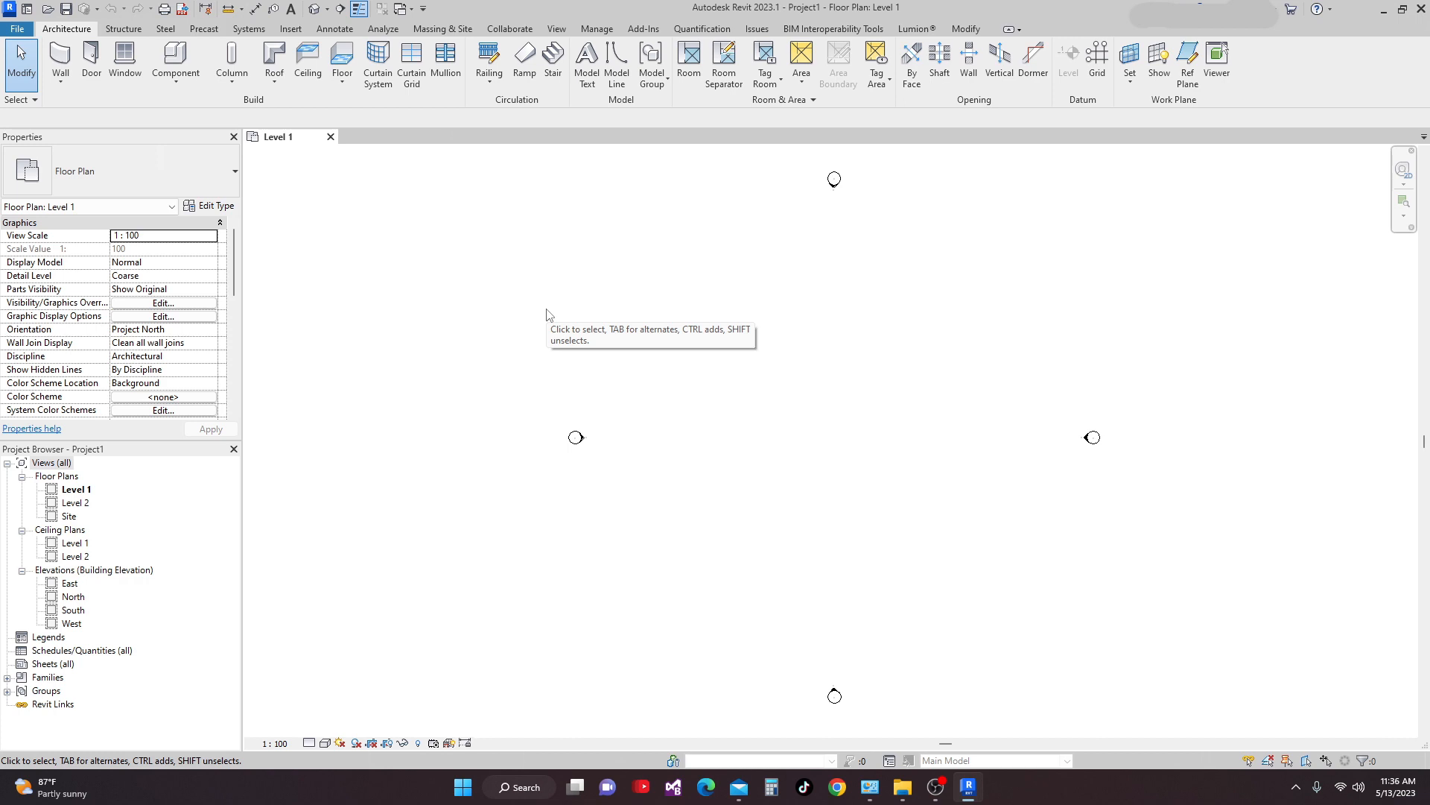
Set the project's length units to meters with 2 decimal places
key("u")
key("n")
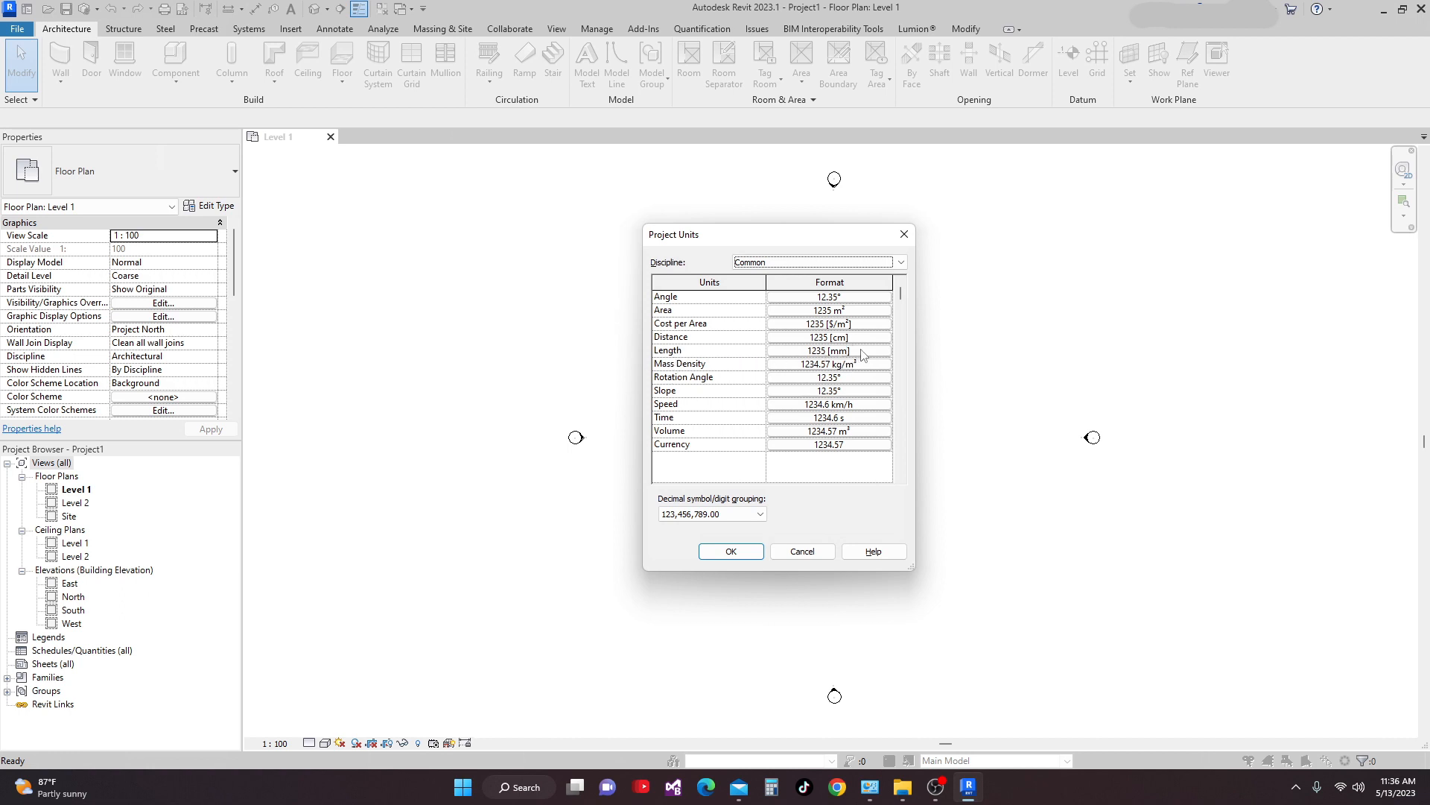
left_click(882, 351)
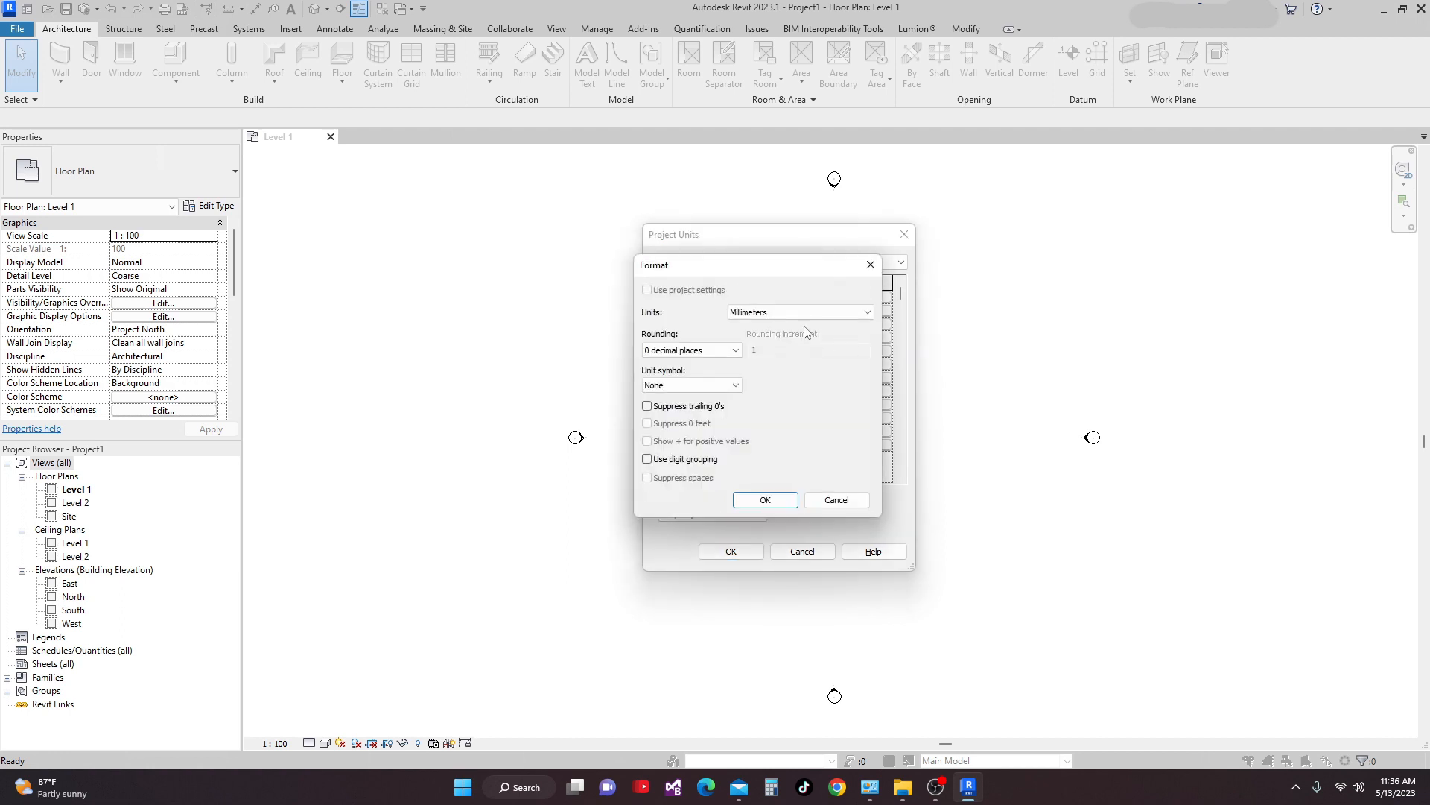
left_click(868, 314)
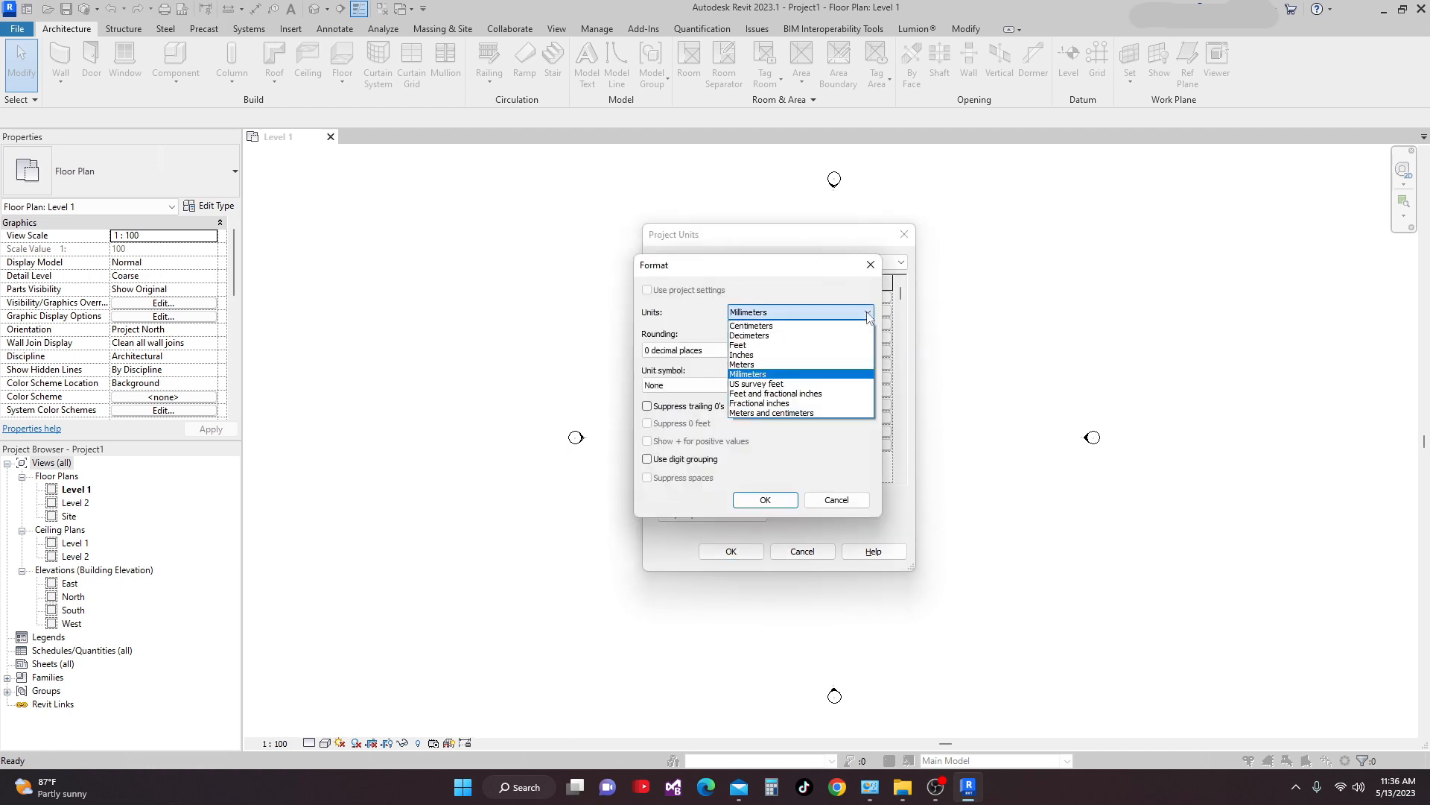
left_click(775, 365)
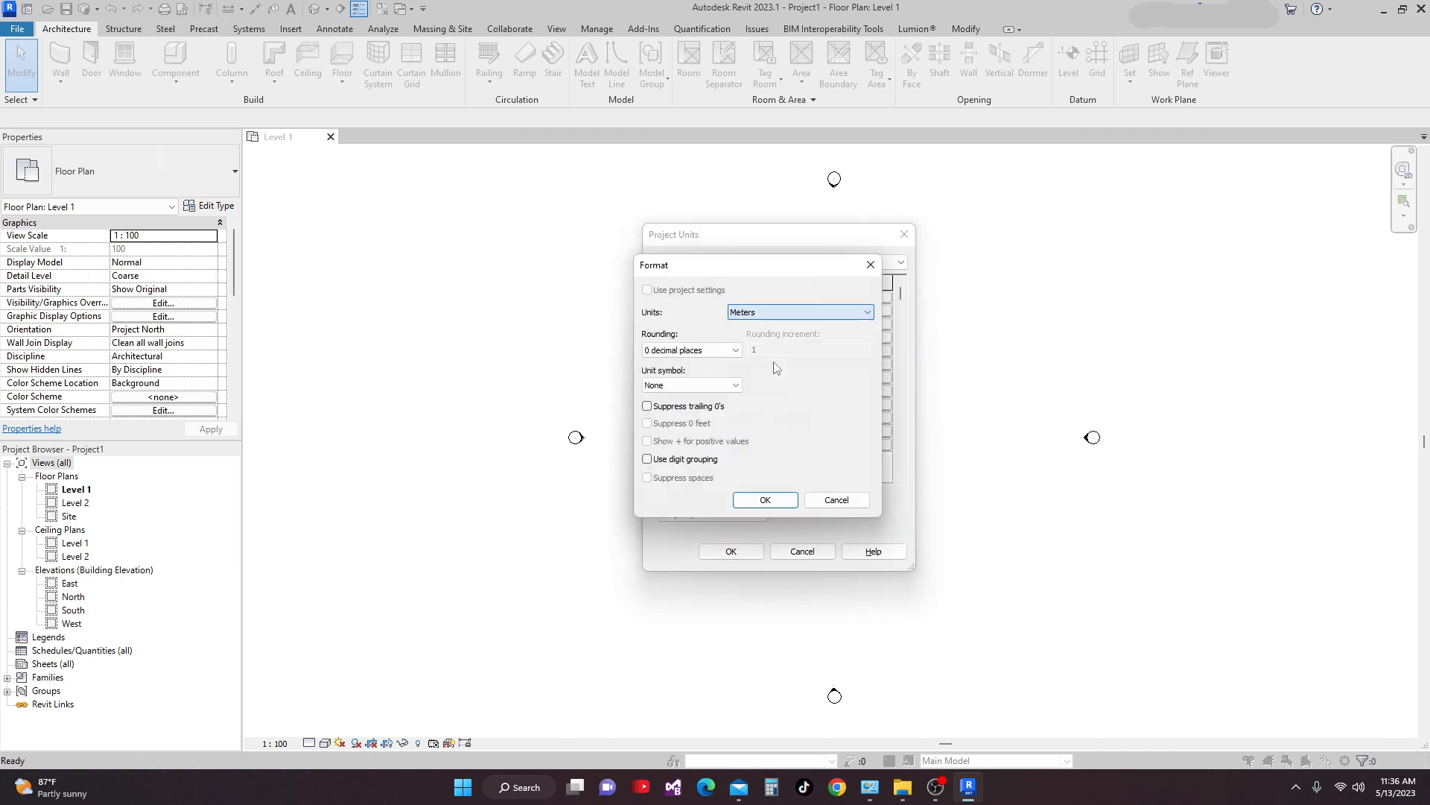
left_click(727, 352)
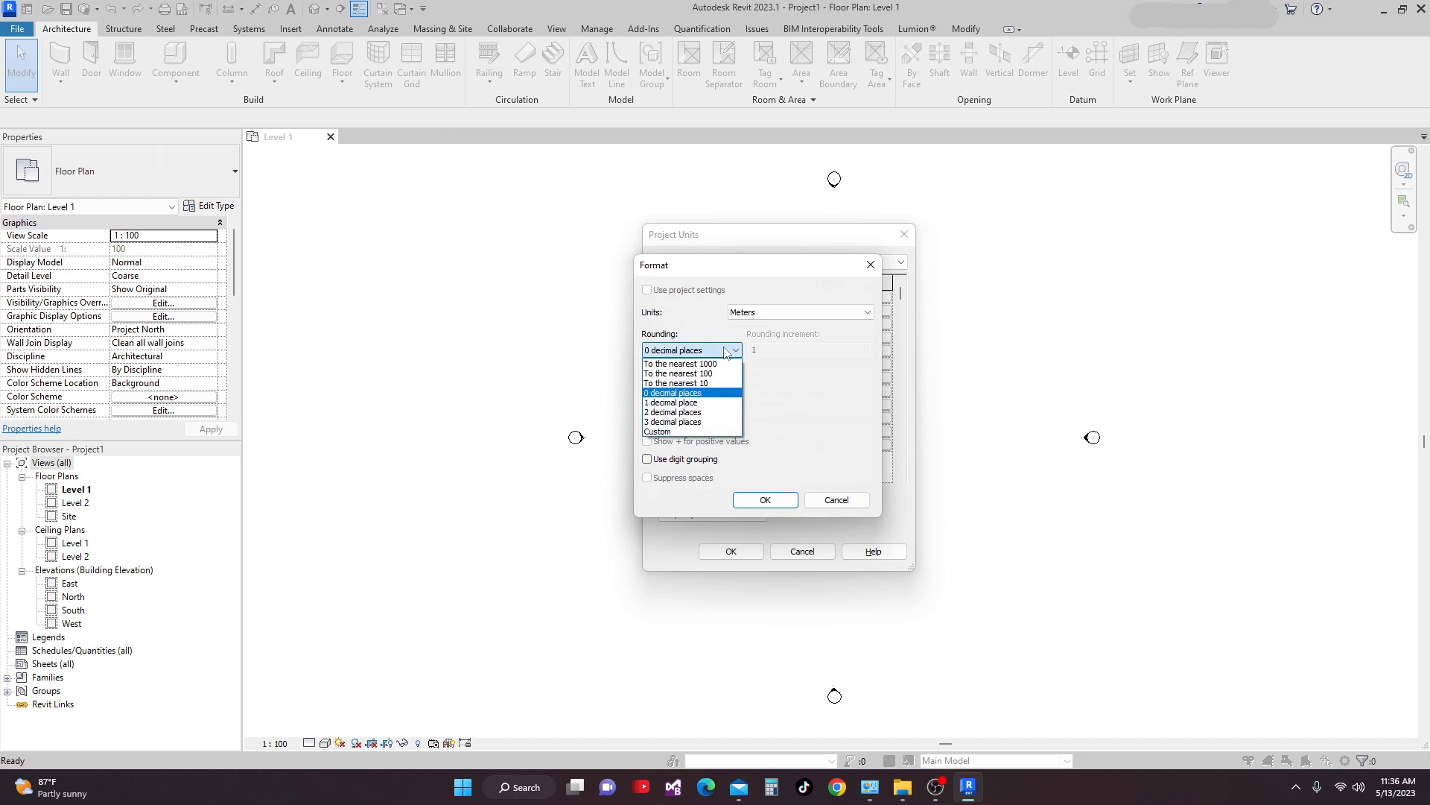
left_click(693, 409)
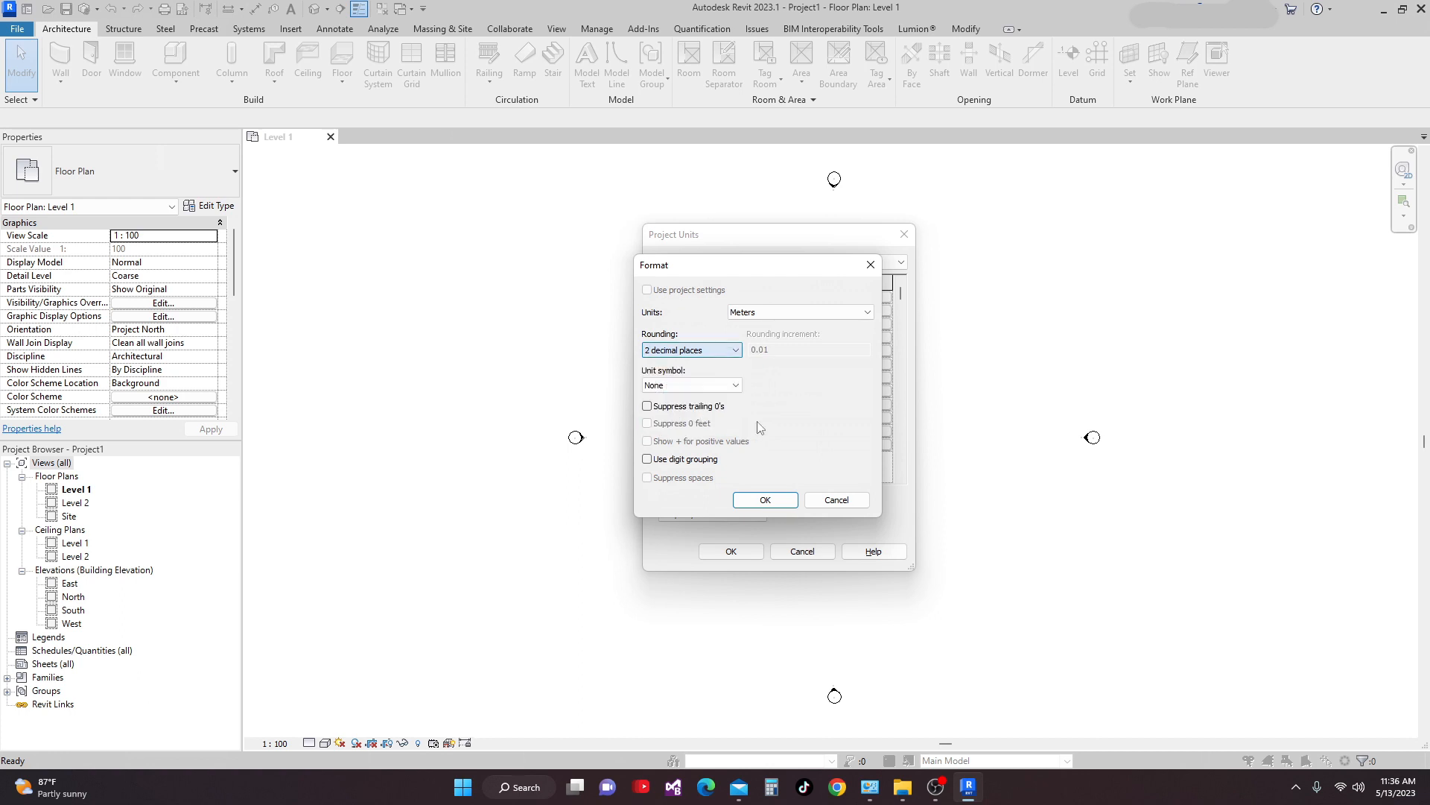
left_click(766, 502)
left_click(745, 553)
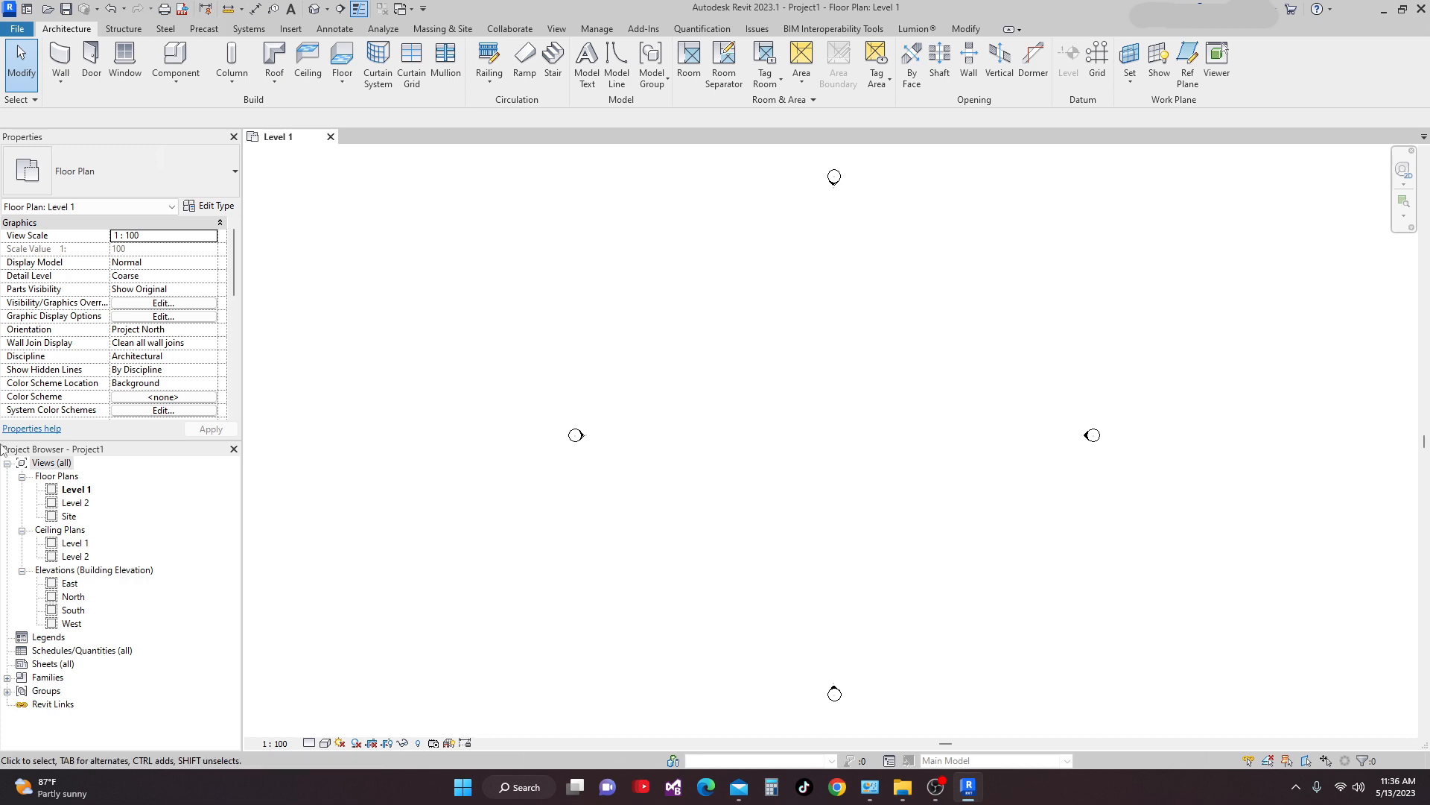
In the South elevation, create a new level offset 4 m above Level 2 by picking its line
double_click(835, 691)
middle_click_drag(854, 580, 873, 599)
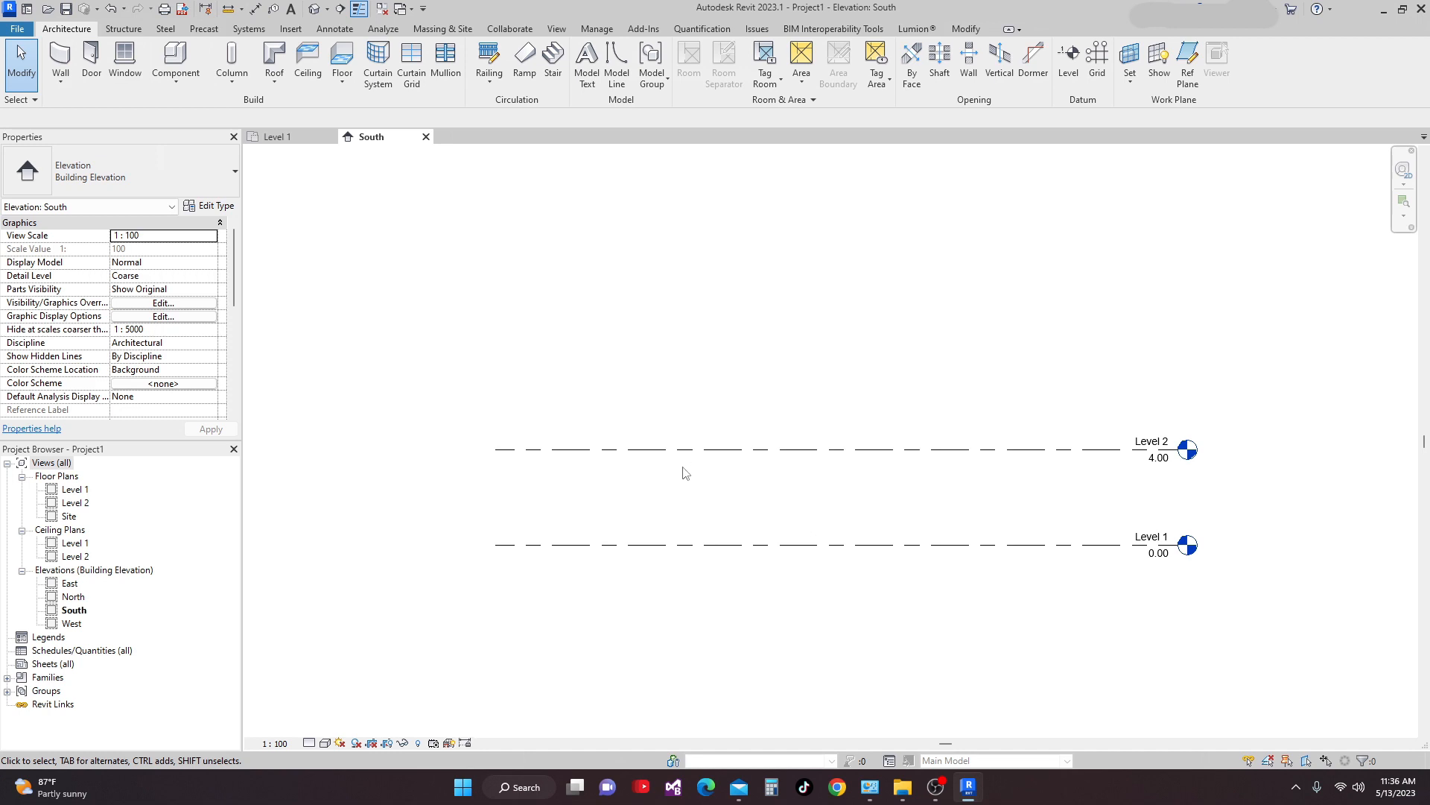
scroll(770, 495, "down", 2)
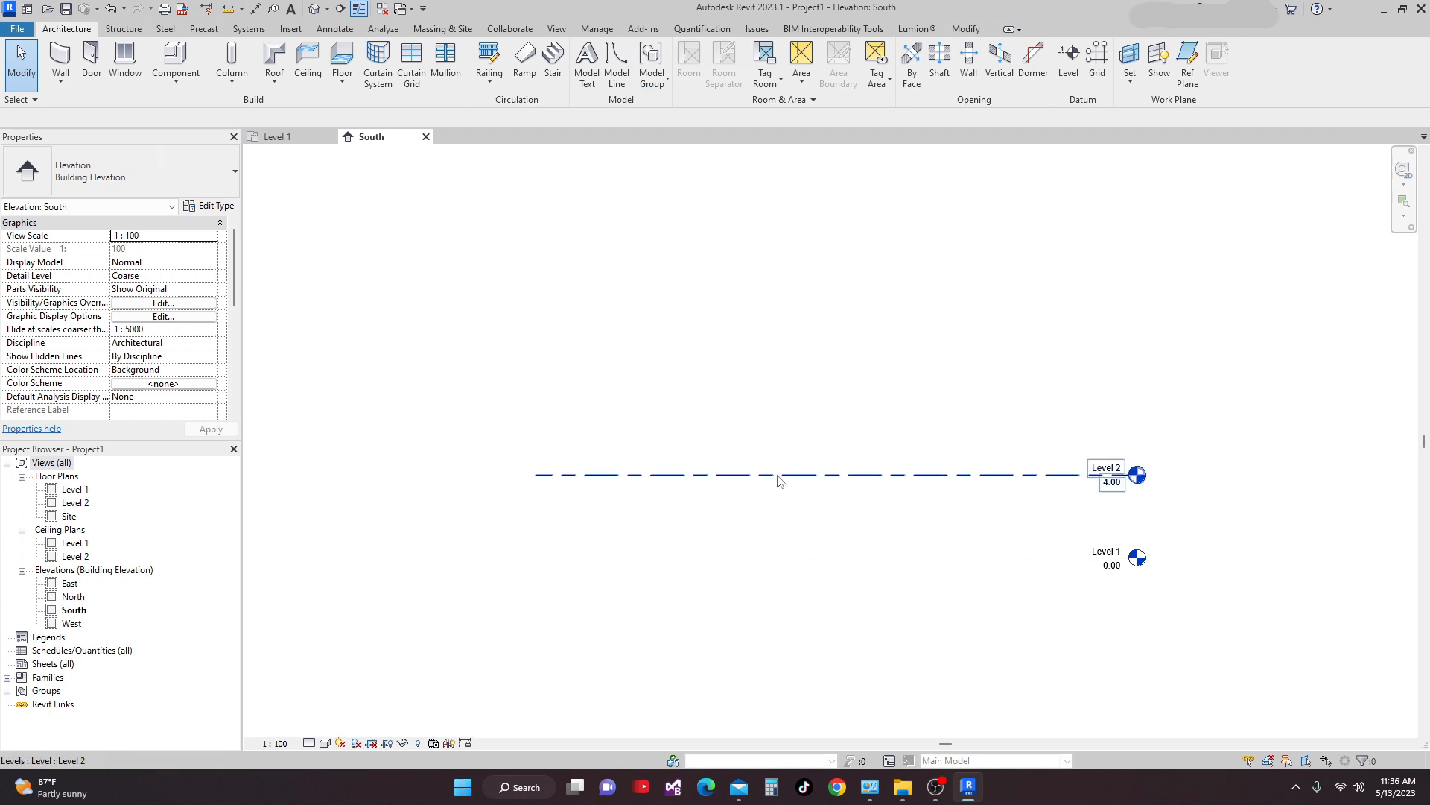
left_click(775, 478)
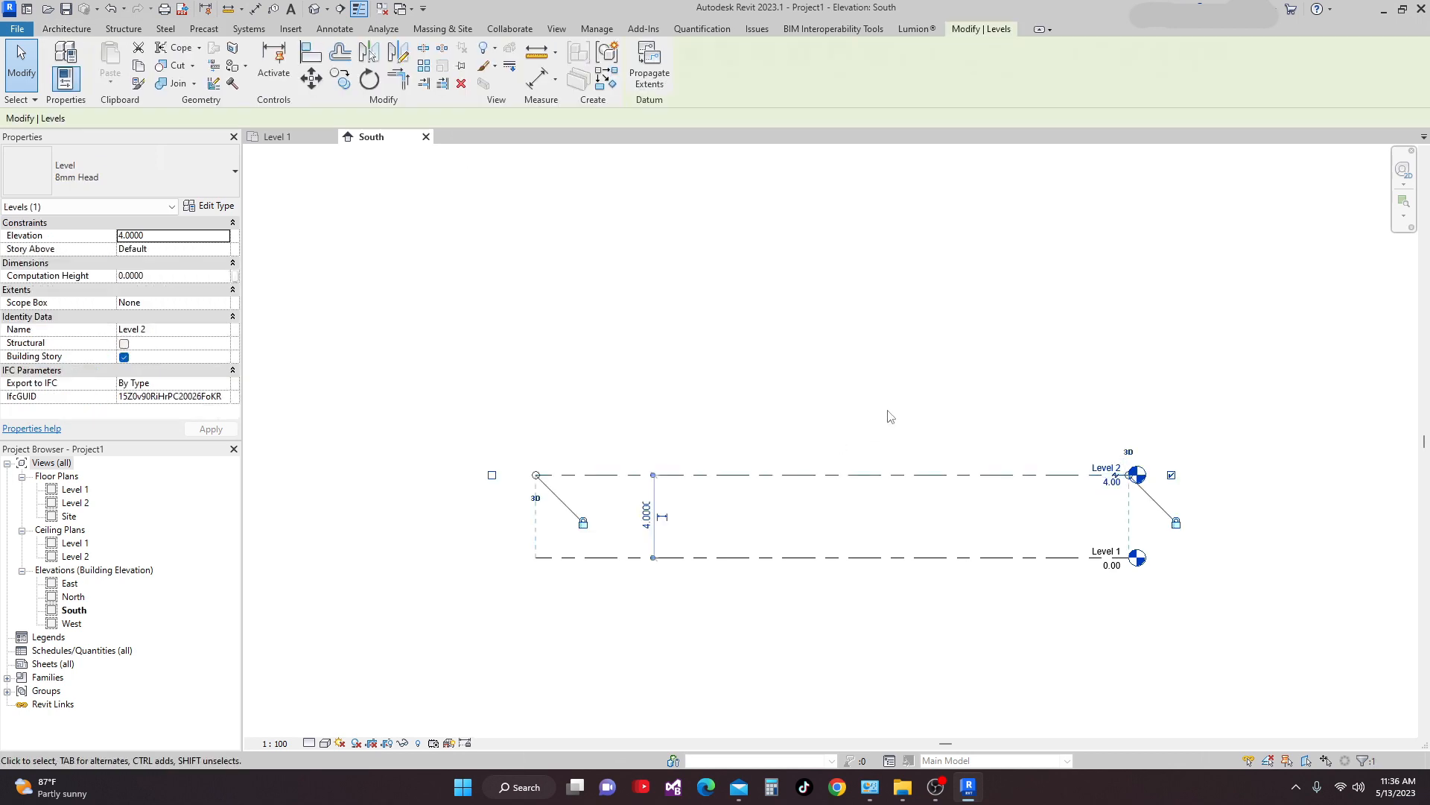
right_click(765, 483)
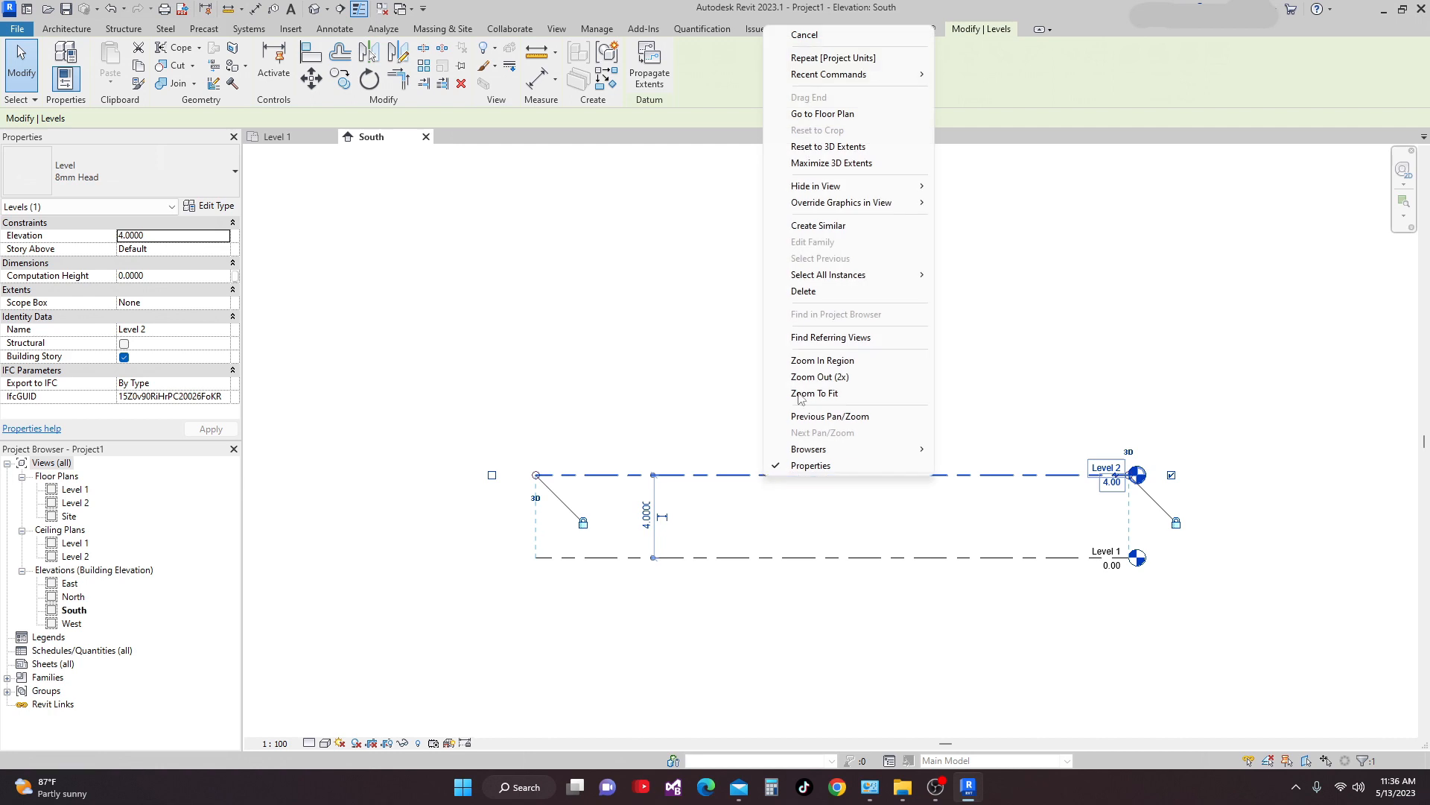
left_click(846, 226)
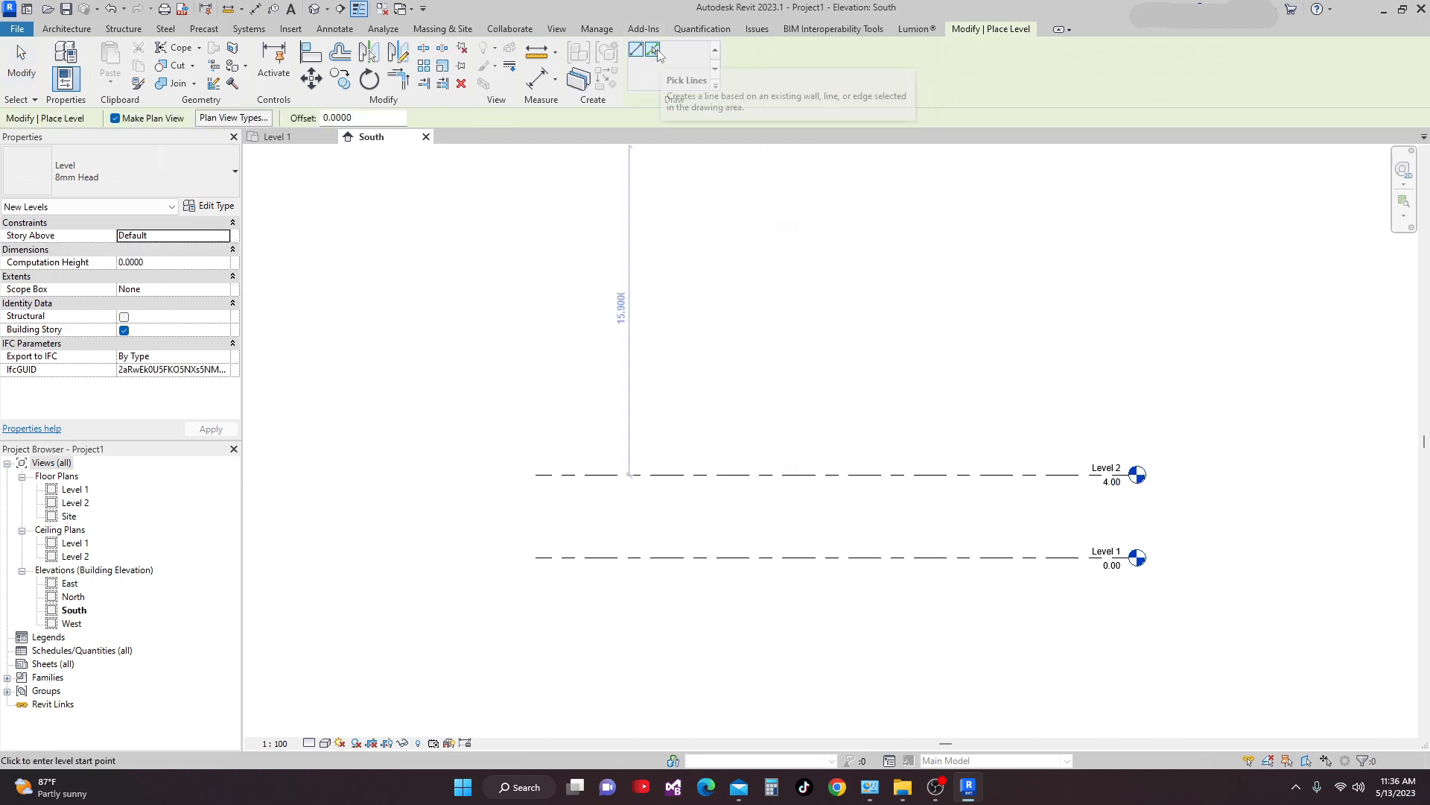
left_click(654, 51)
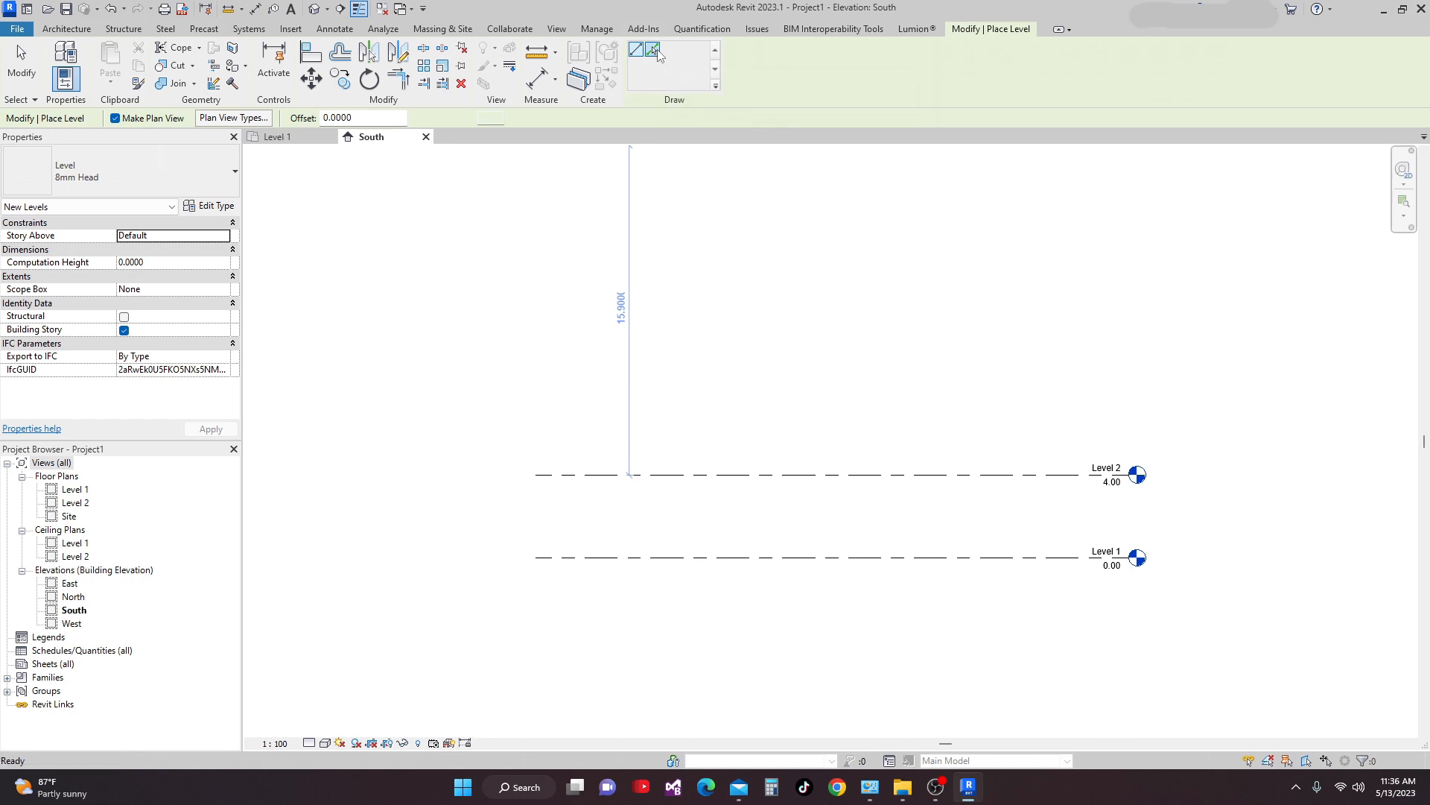
double_click(378, 121)
type("4")
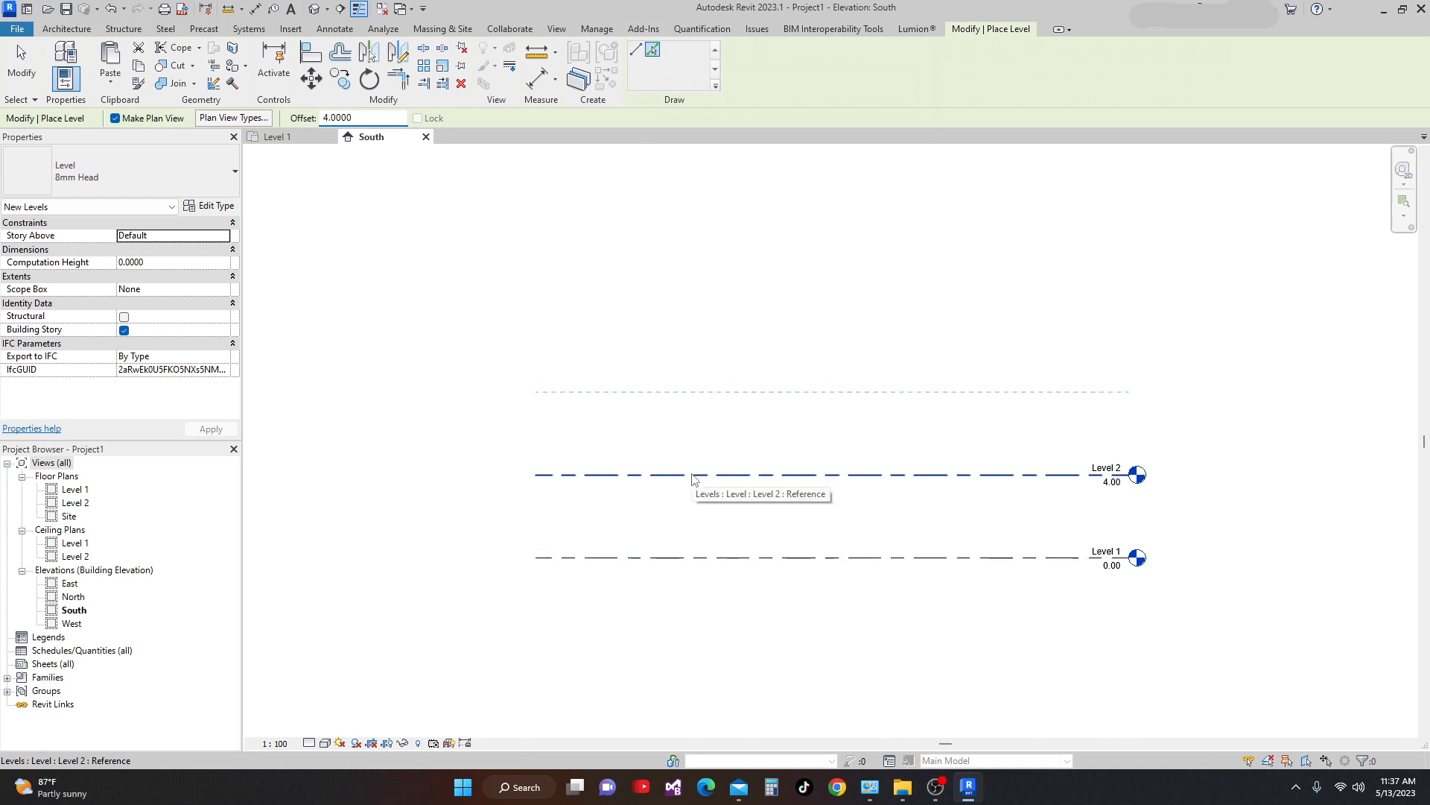
left_click(692, 478)
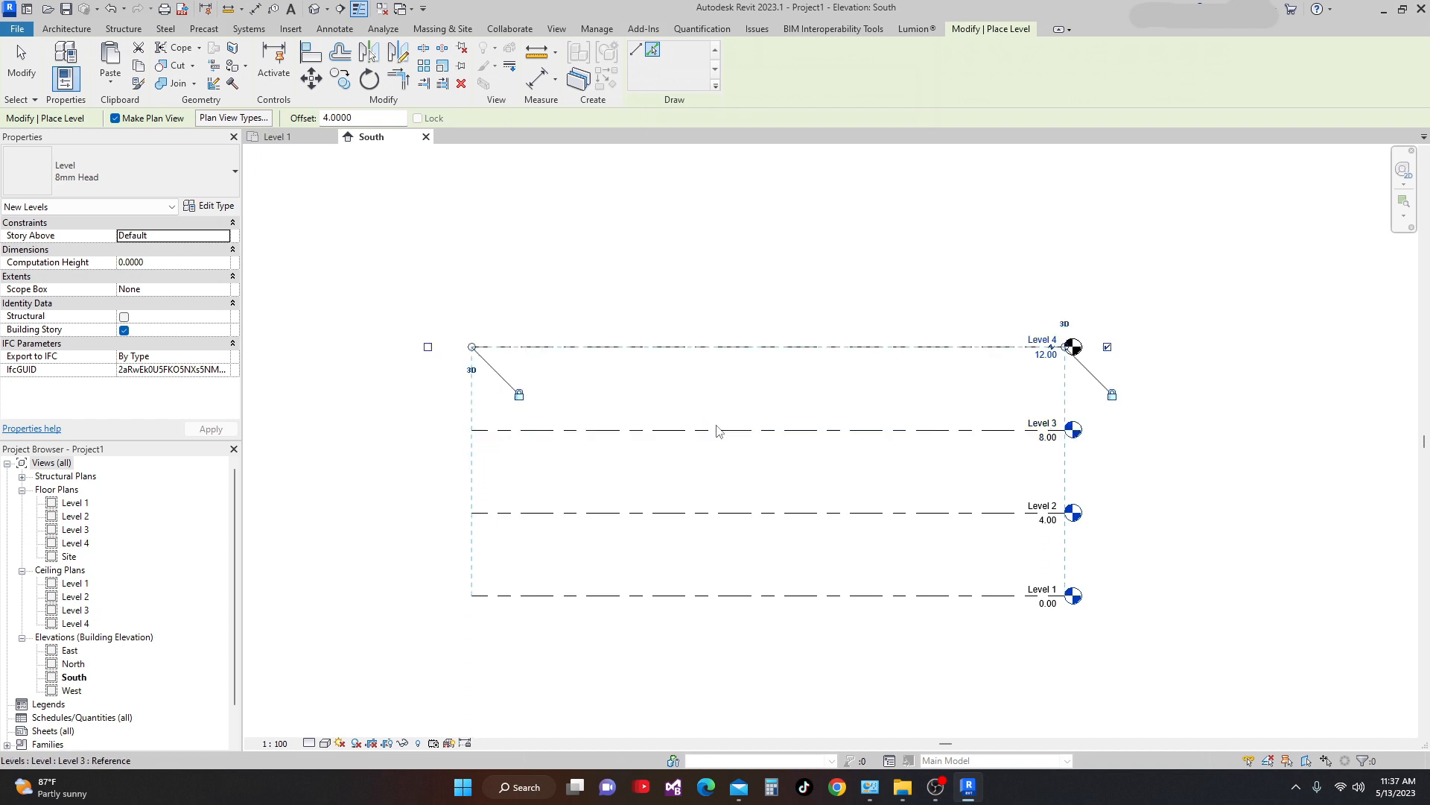
Add two more levels above Level 3 at 4 m spacing, reaching elevations 12 m and 16 m
left_click(724, 426)
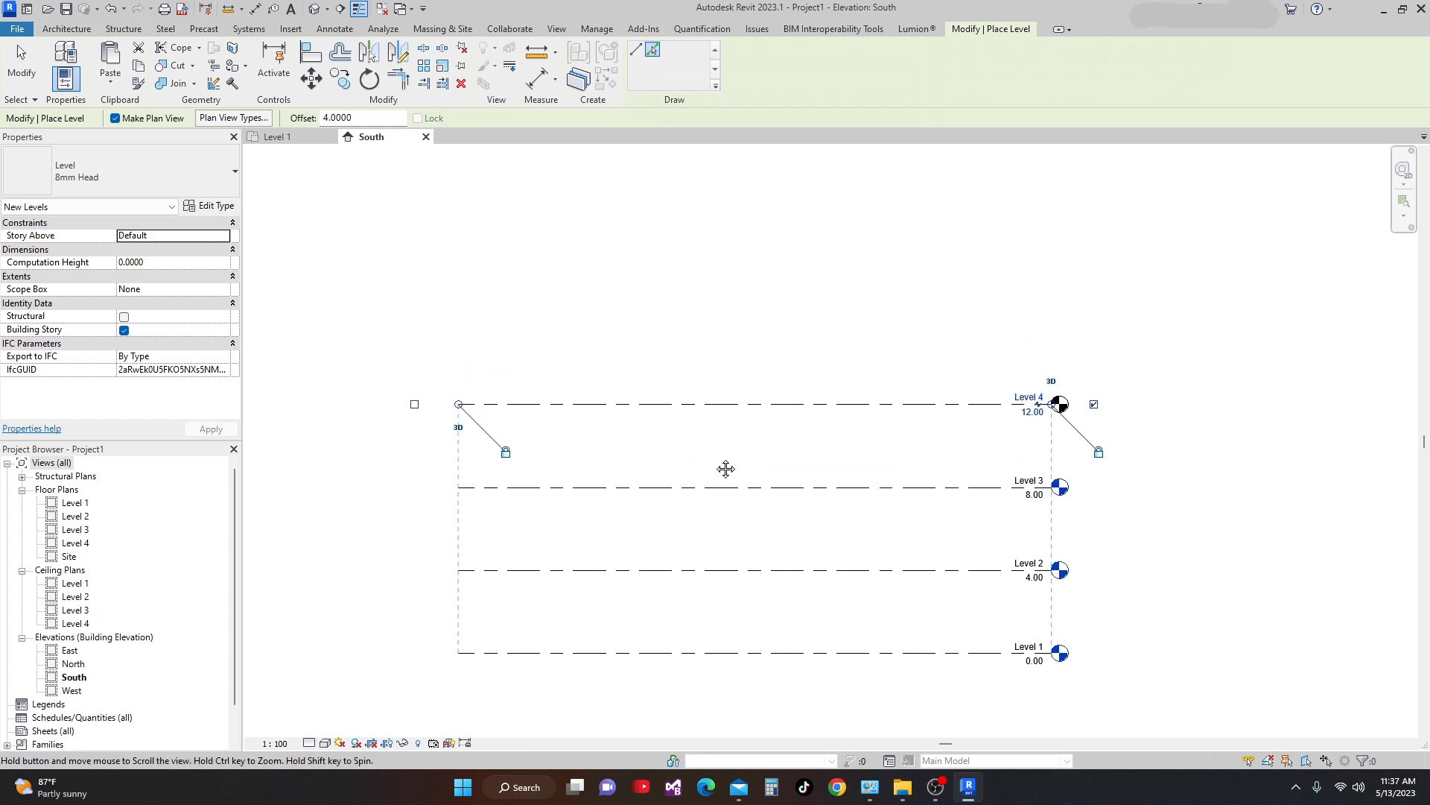
left_click(729, 408)
scroll(776, 371, "down", 2)
middle_click_drag(783, 376, 783, 423)
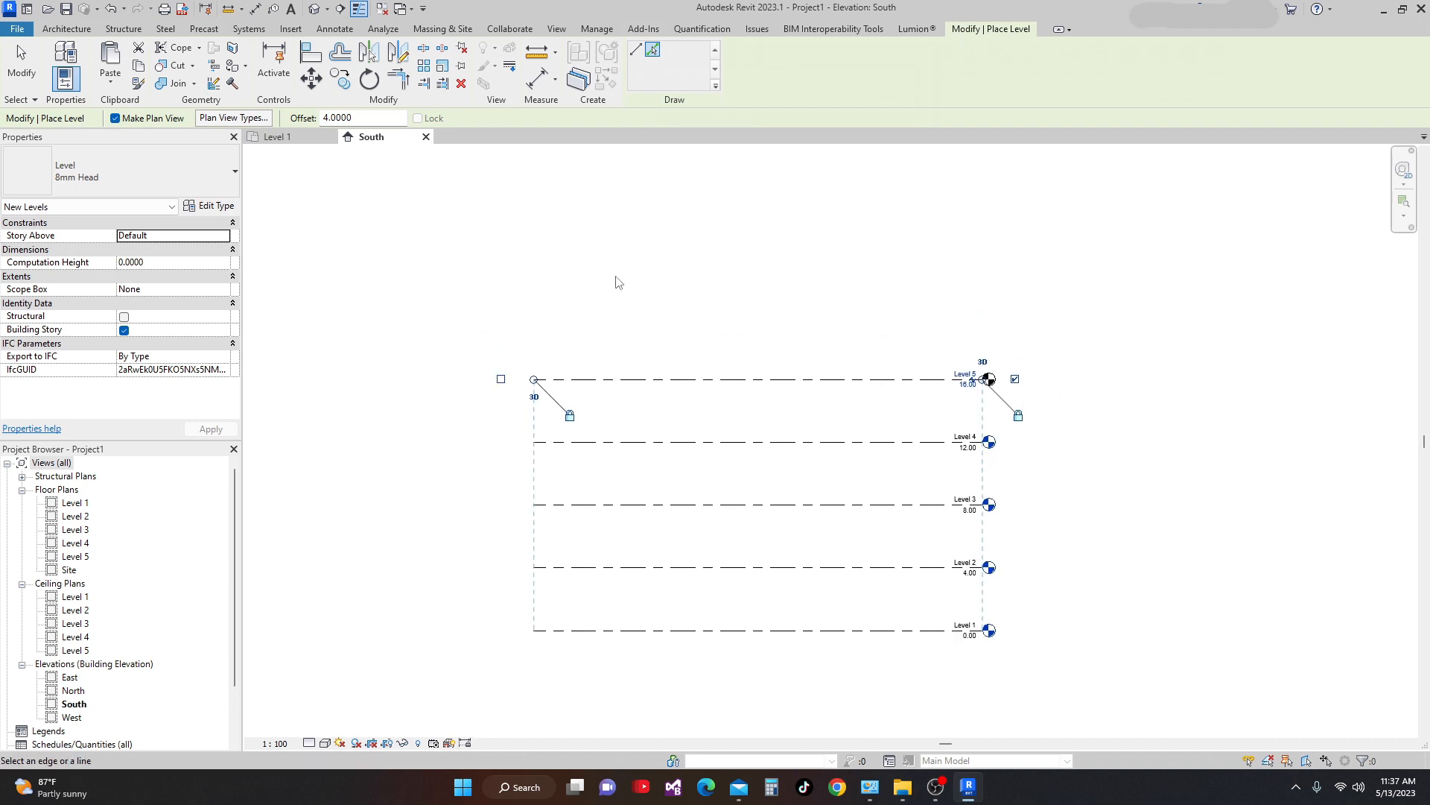
key("Escape")
key("Escape")
scroll(798, 360, "down", 1)
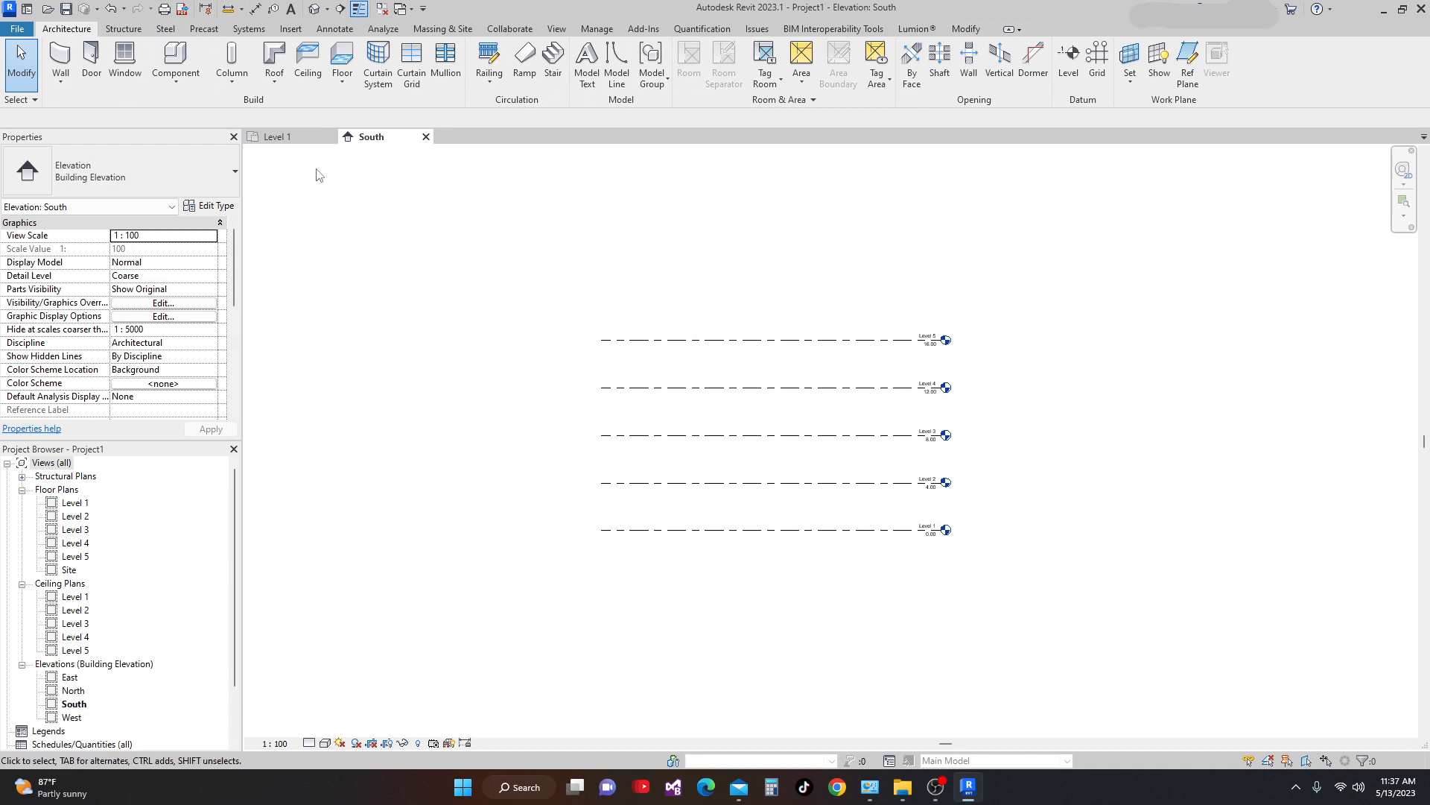
On the Level 1 floor plan, create a Generic 150mm floor from a rectangular boundary 20 m wide and 16 m high
left_click(291, 140)
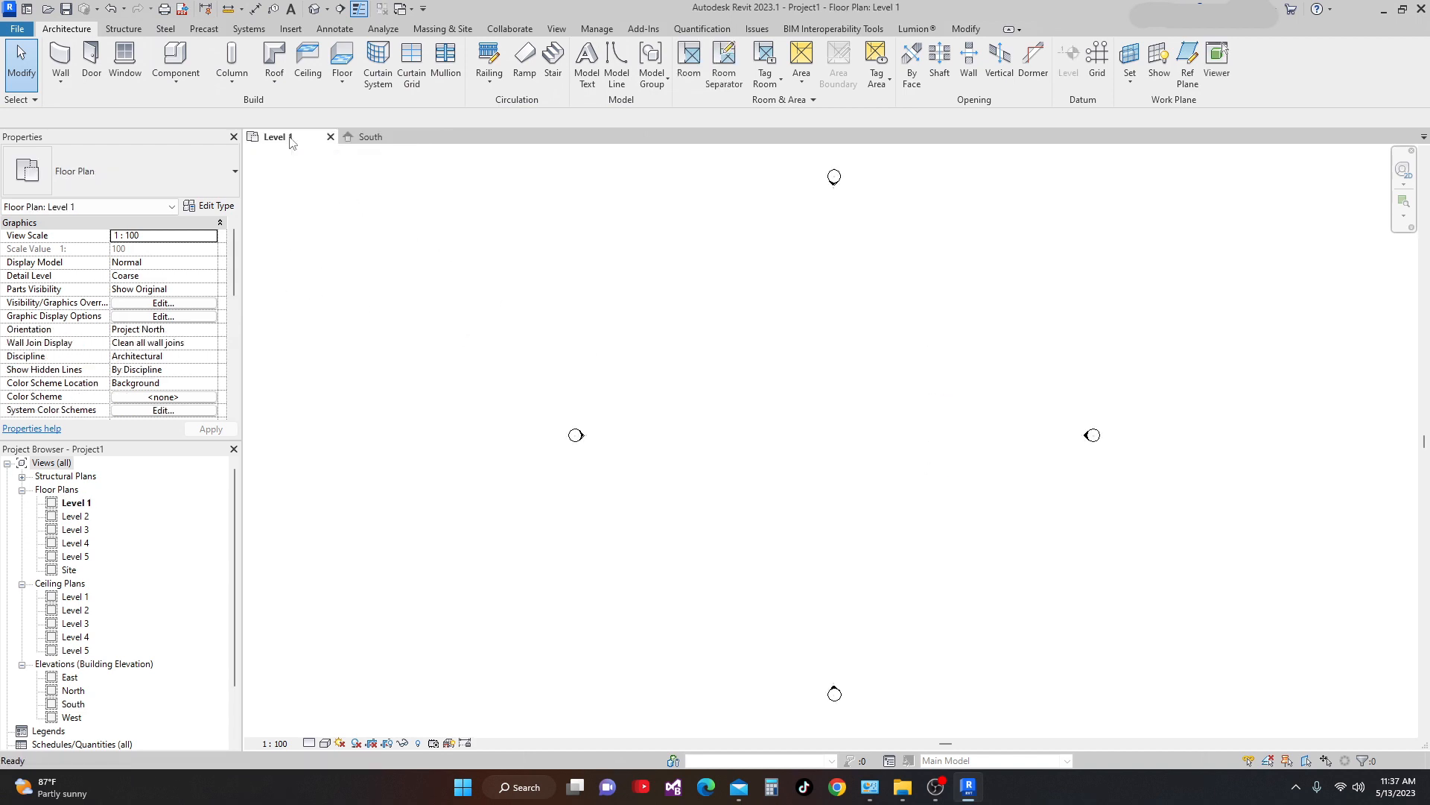
middle_click_drag(737, 439, 704, 451)
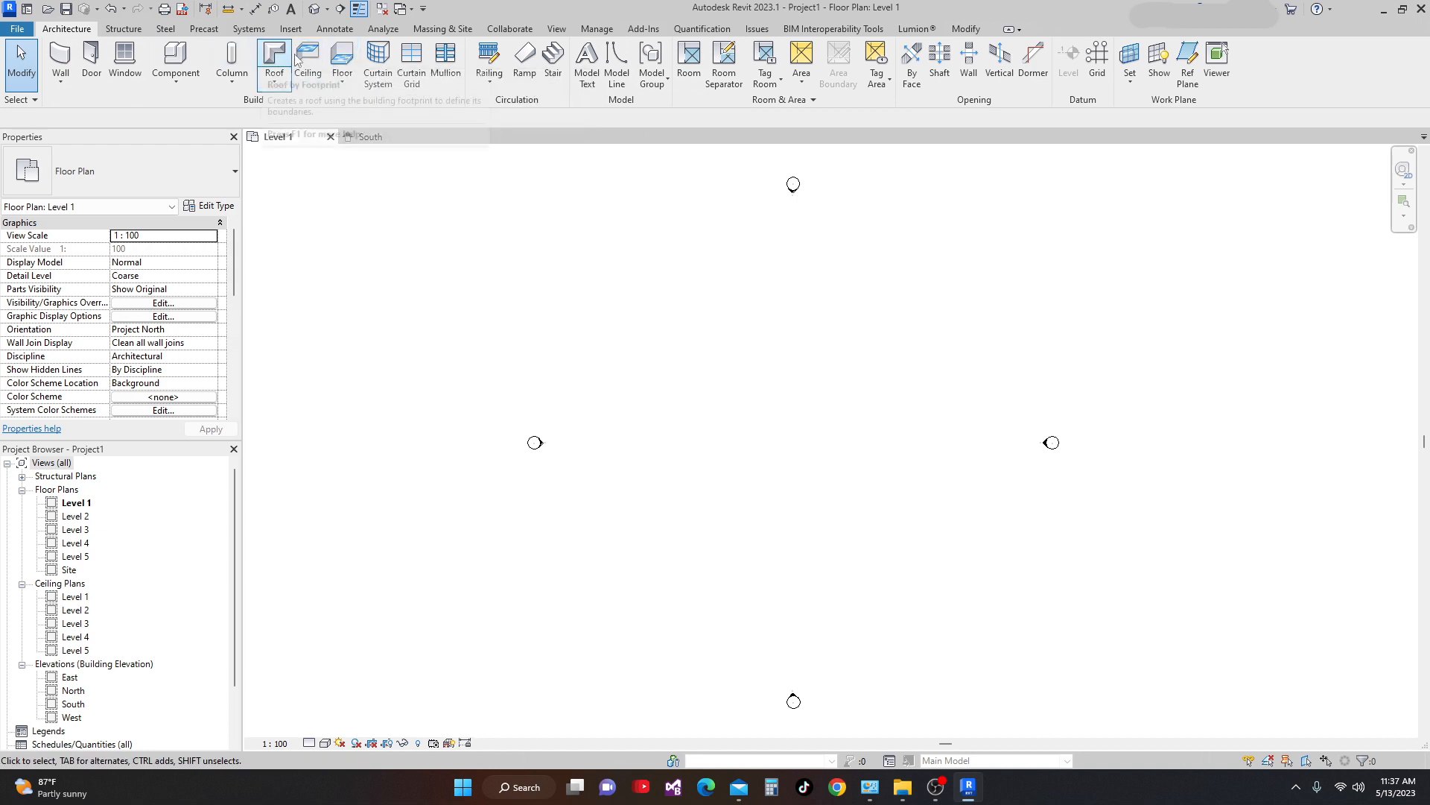
left_click(342, 56)
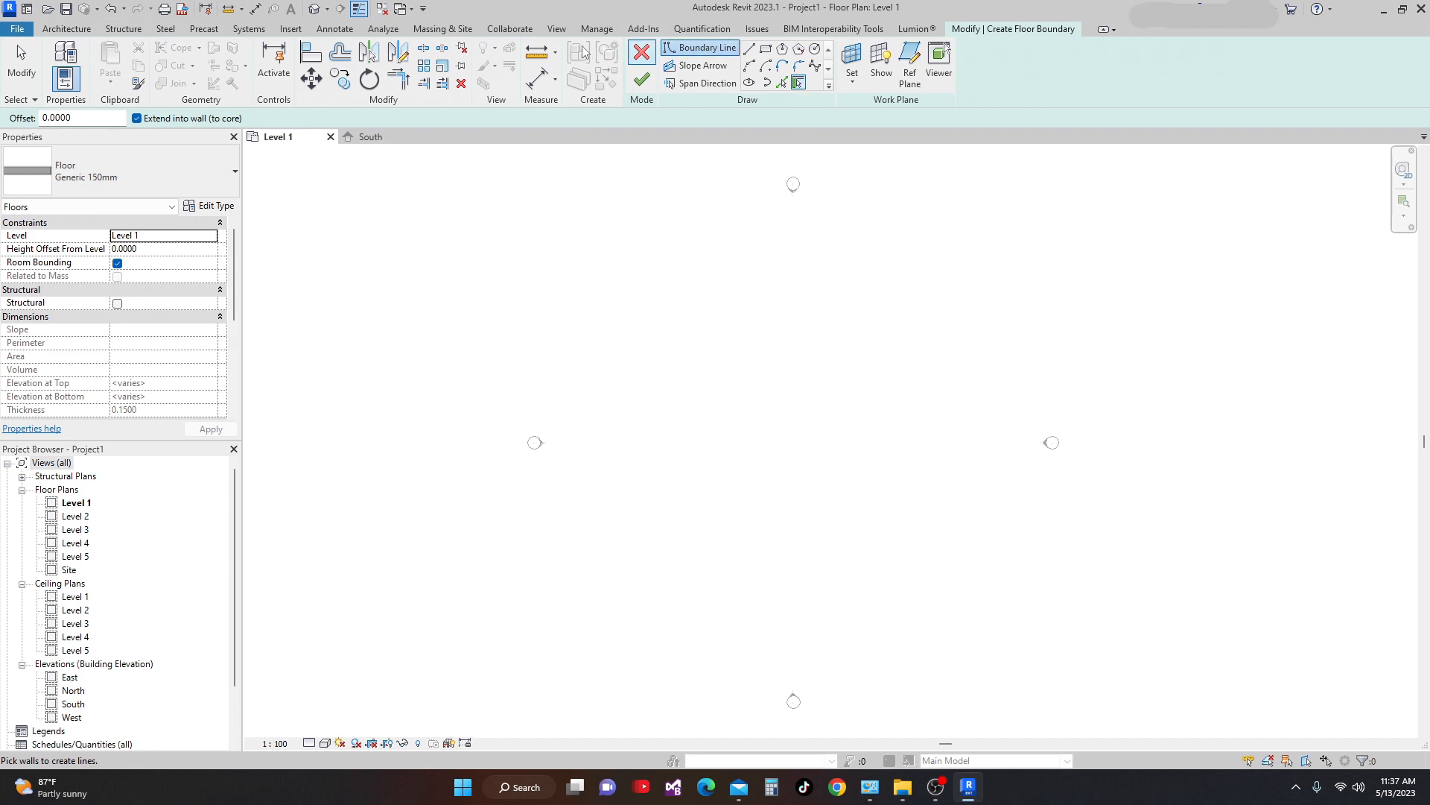
left_click(765, 49)
left_click(712, 334)
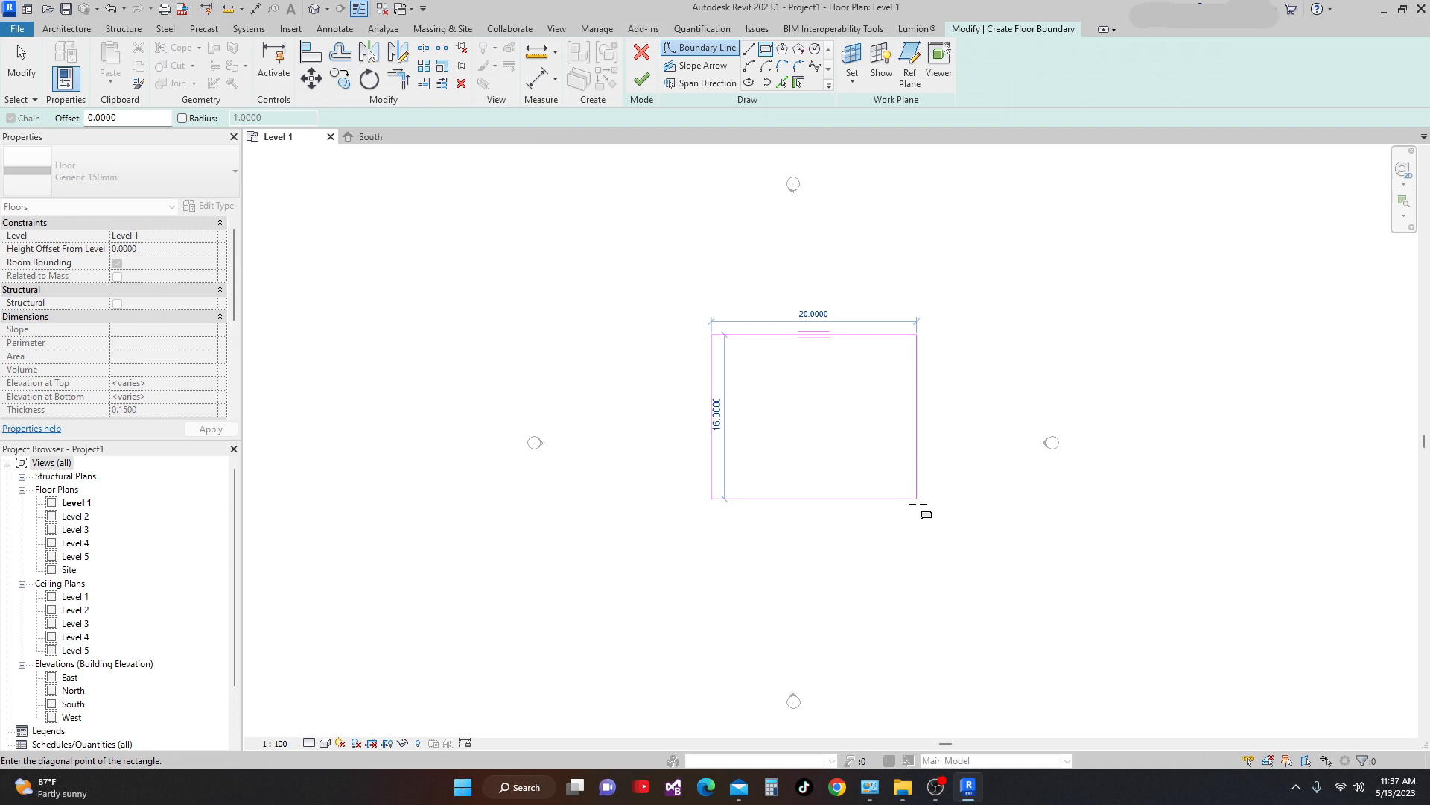
left_click(917, 499)
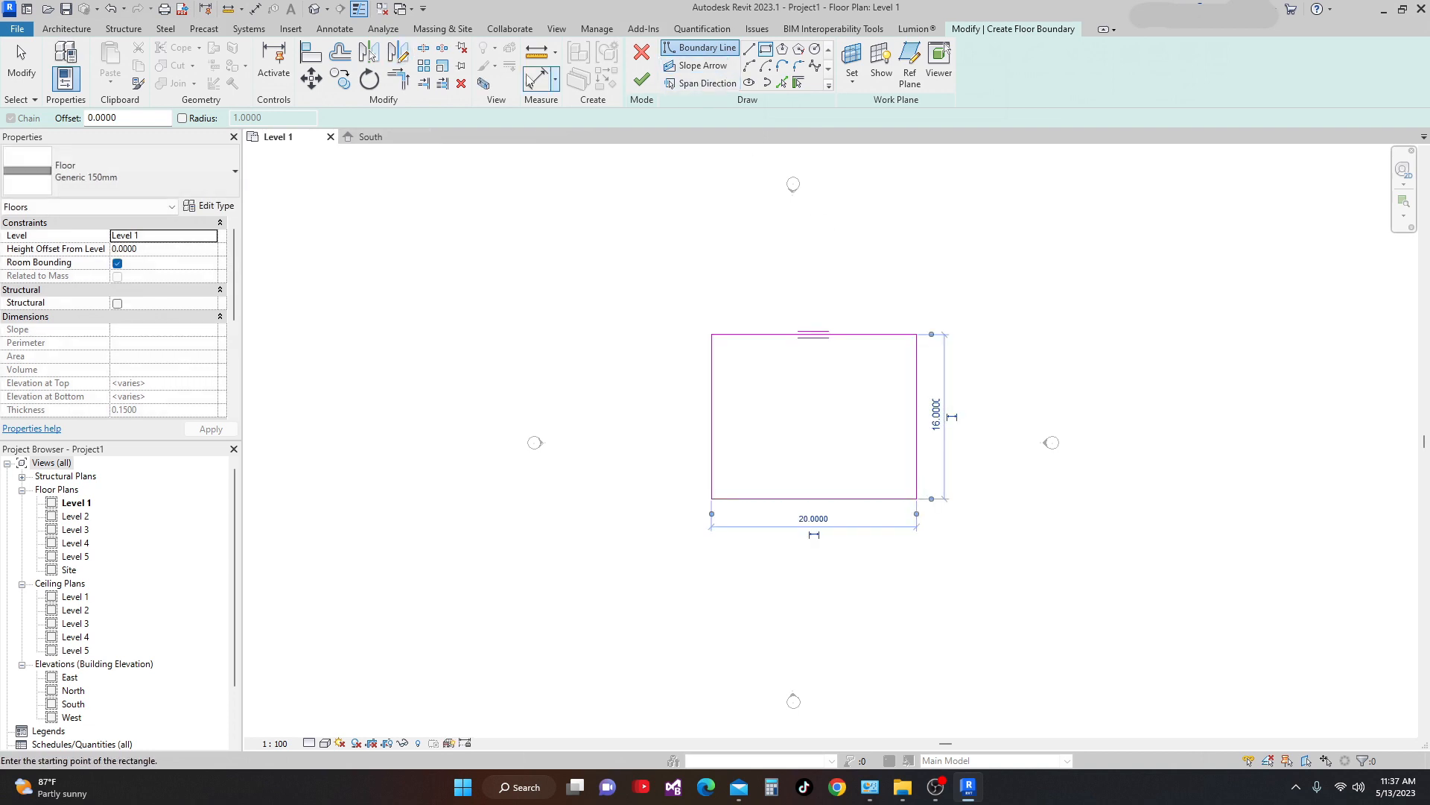
left_click(639, 82)
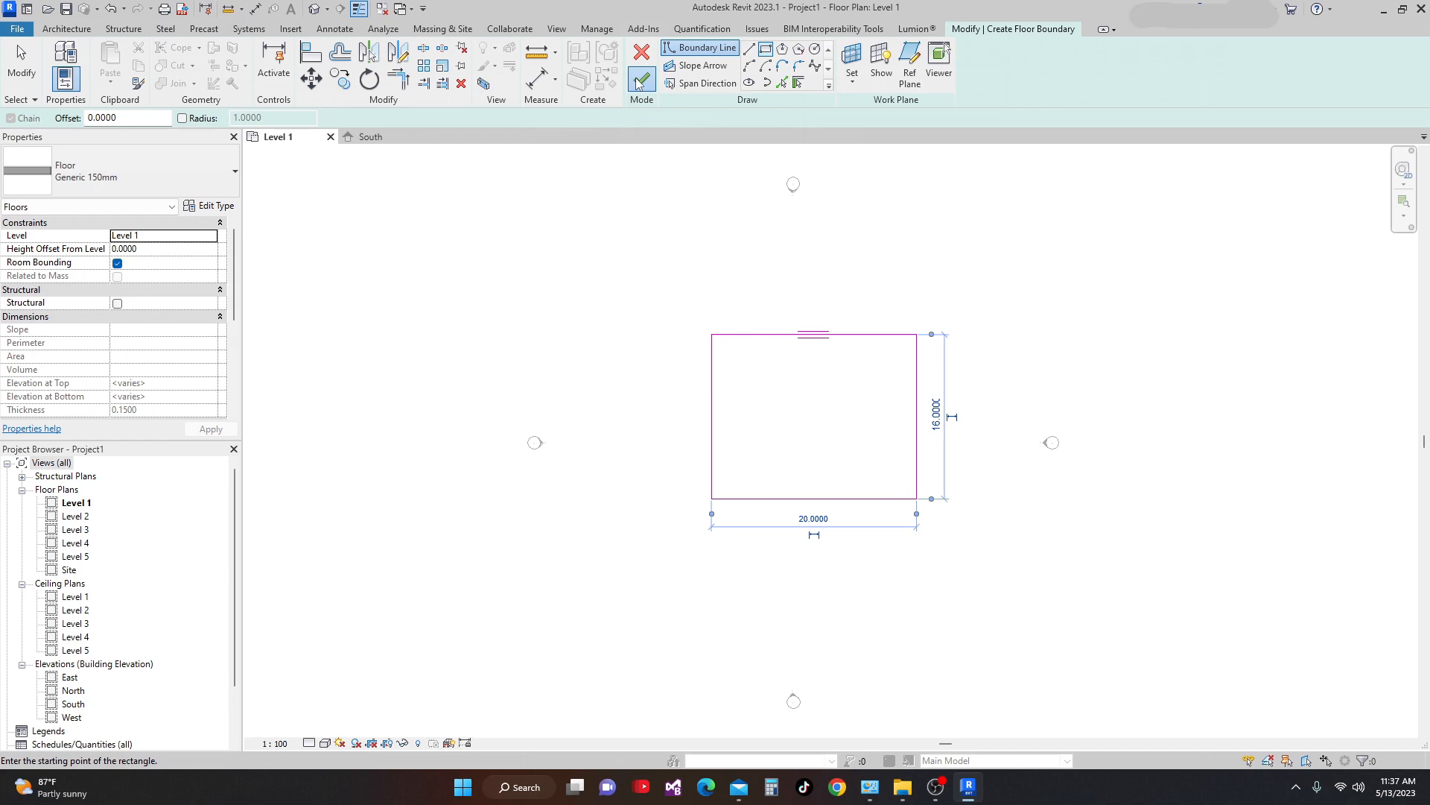
left_click(476, 167)
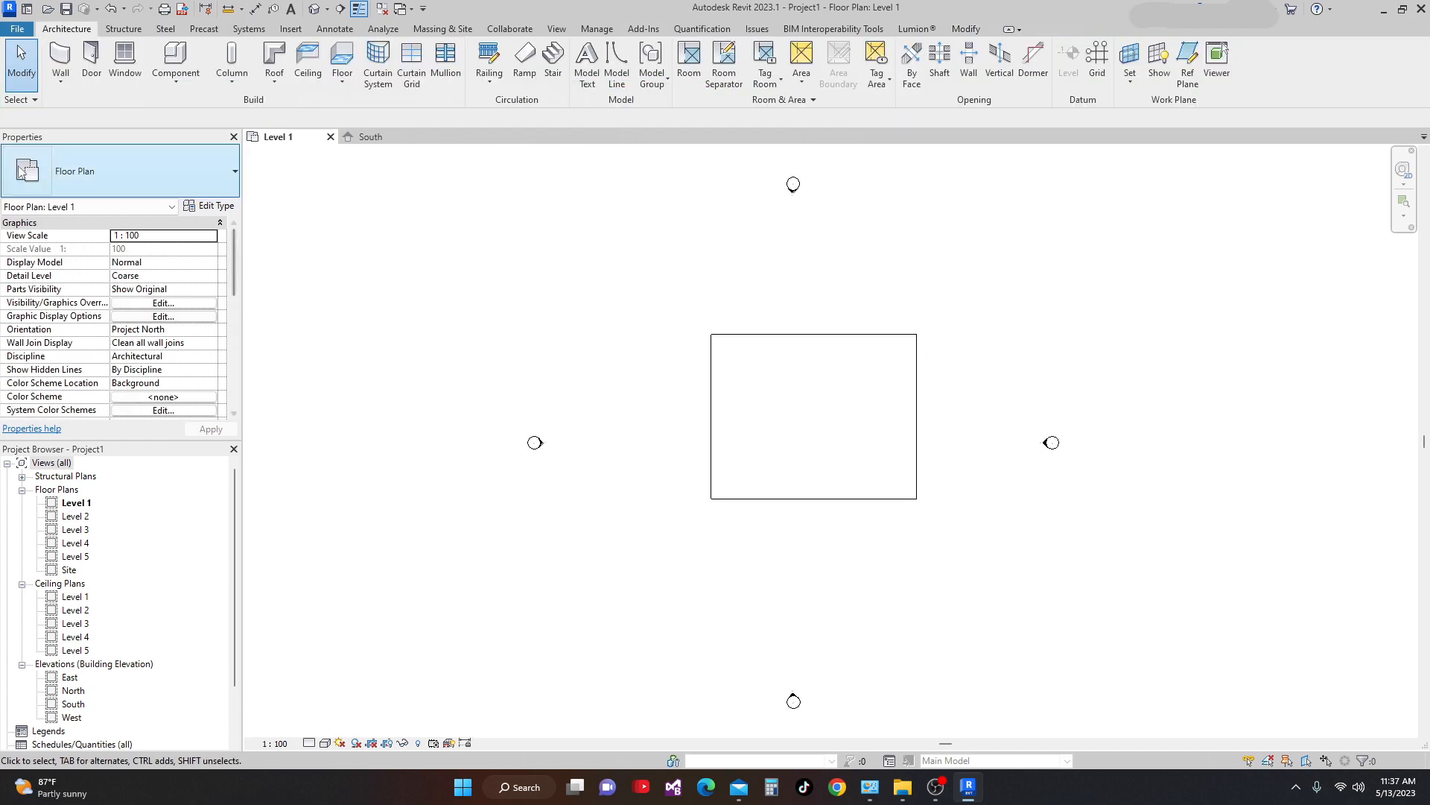
Set the Level 1 plan's underlay base level to Level 1 with a Look up orientation and apply it
left_click_drag(235, 269, 240, 308)
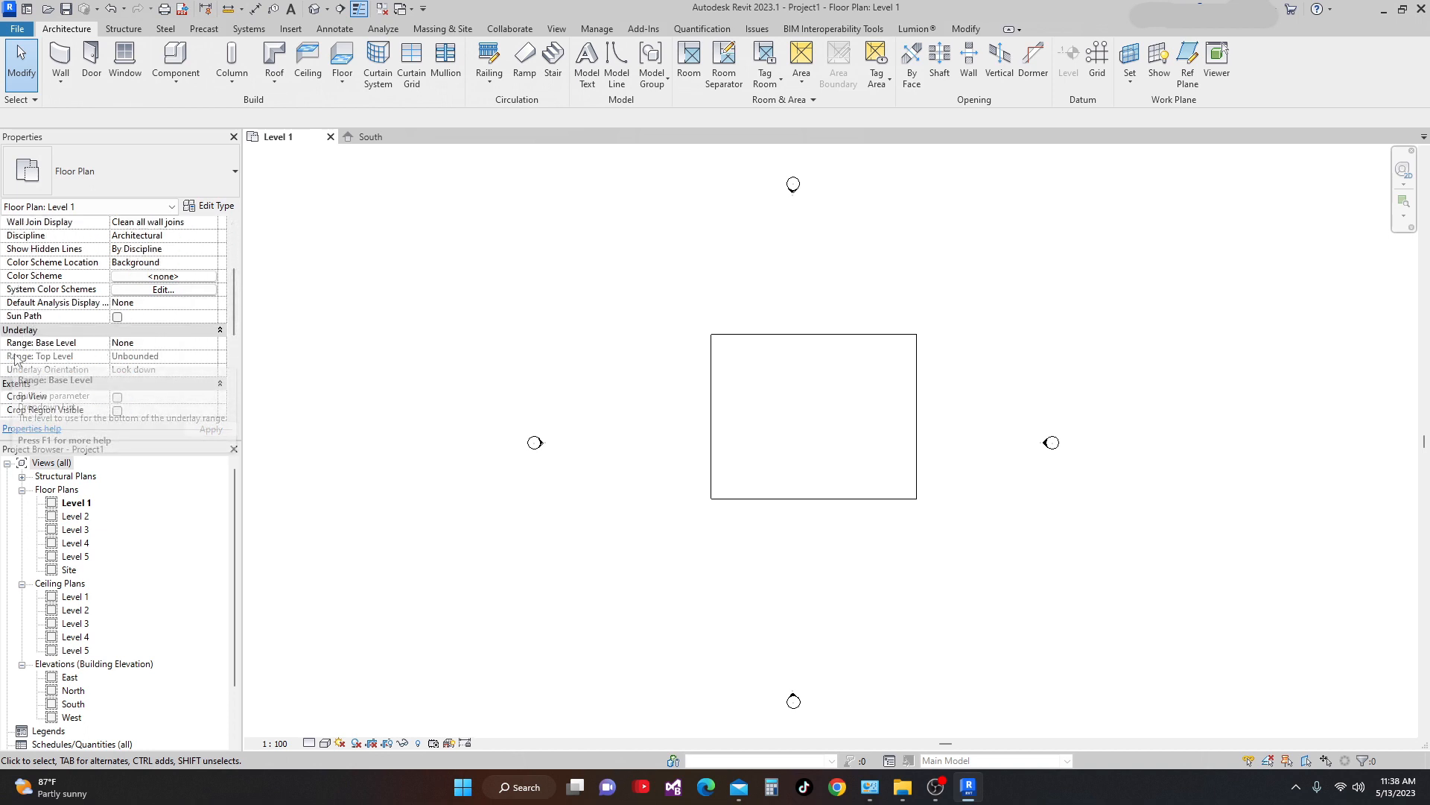
left_click(210, 344)
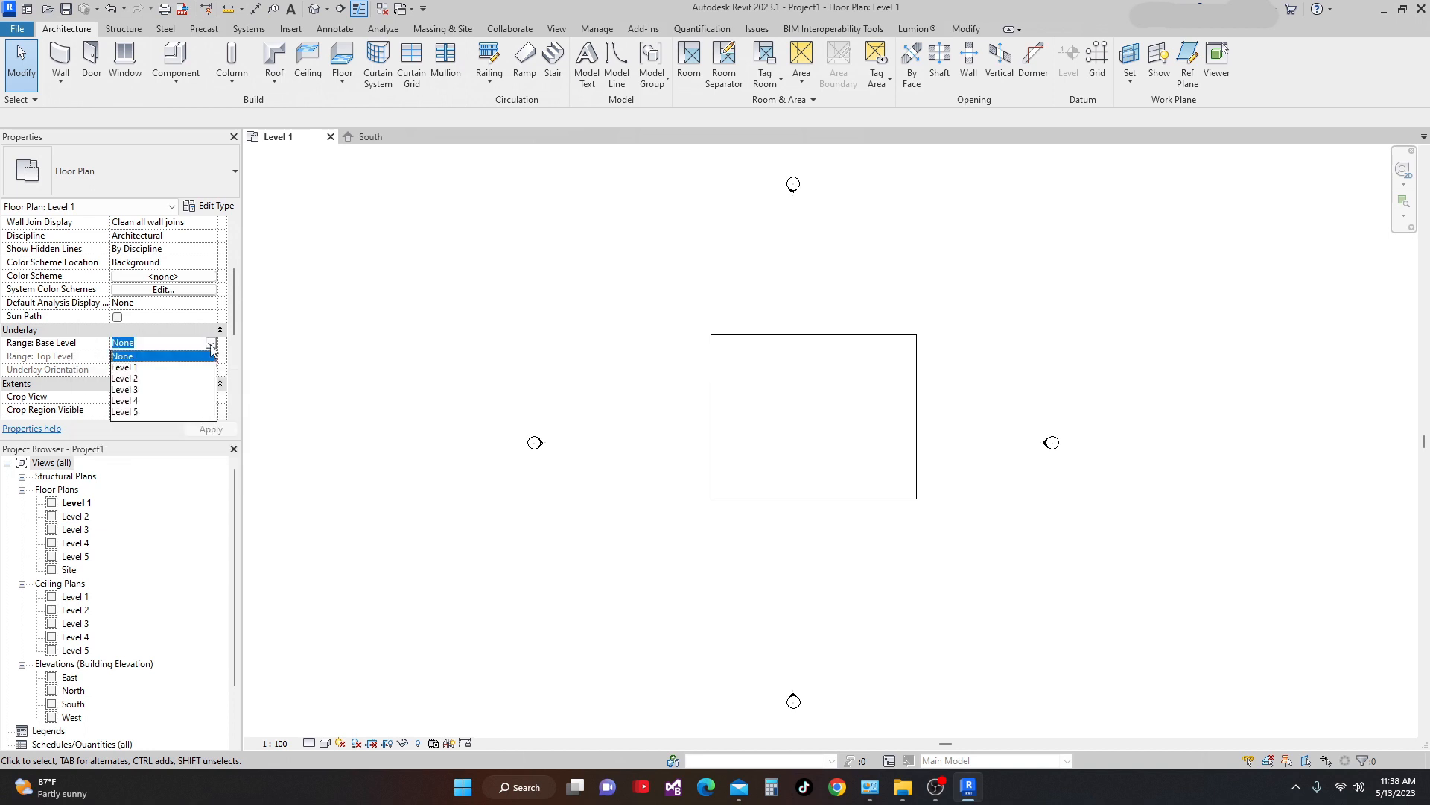
left_click(131, 358)
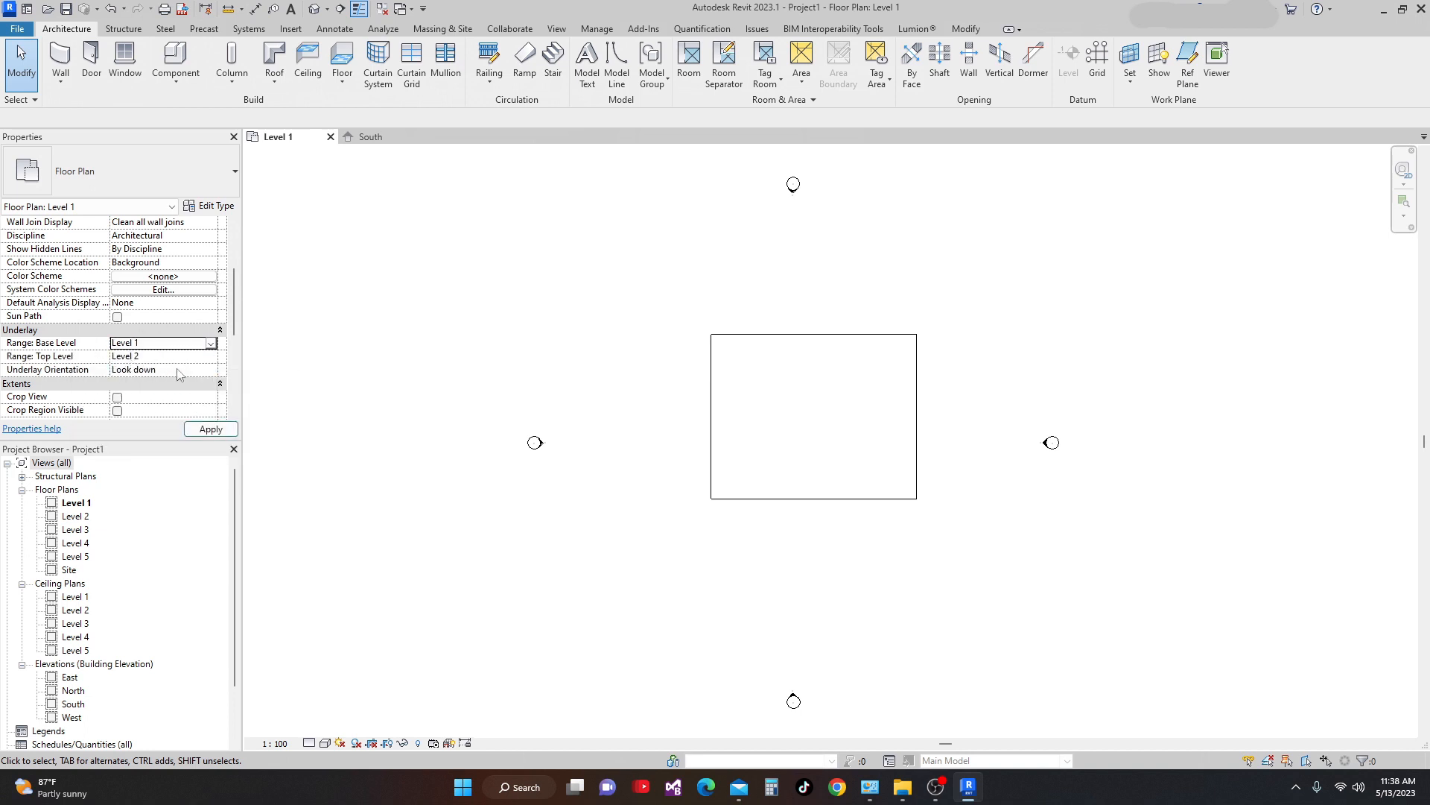
left_click(210, 371)
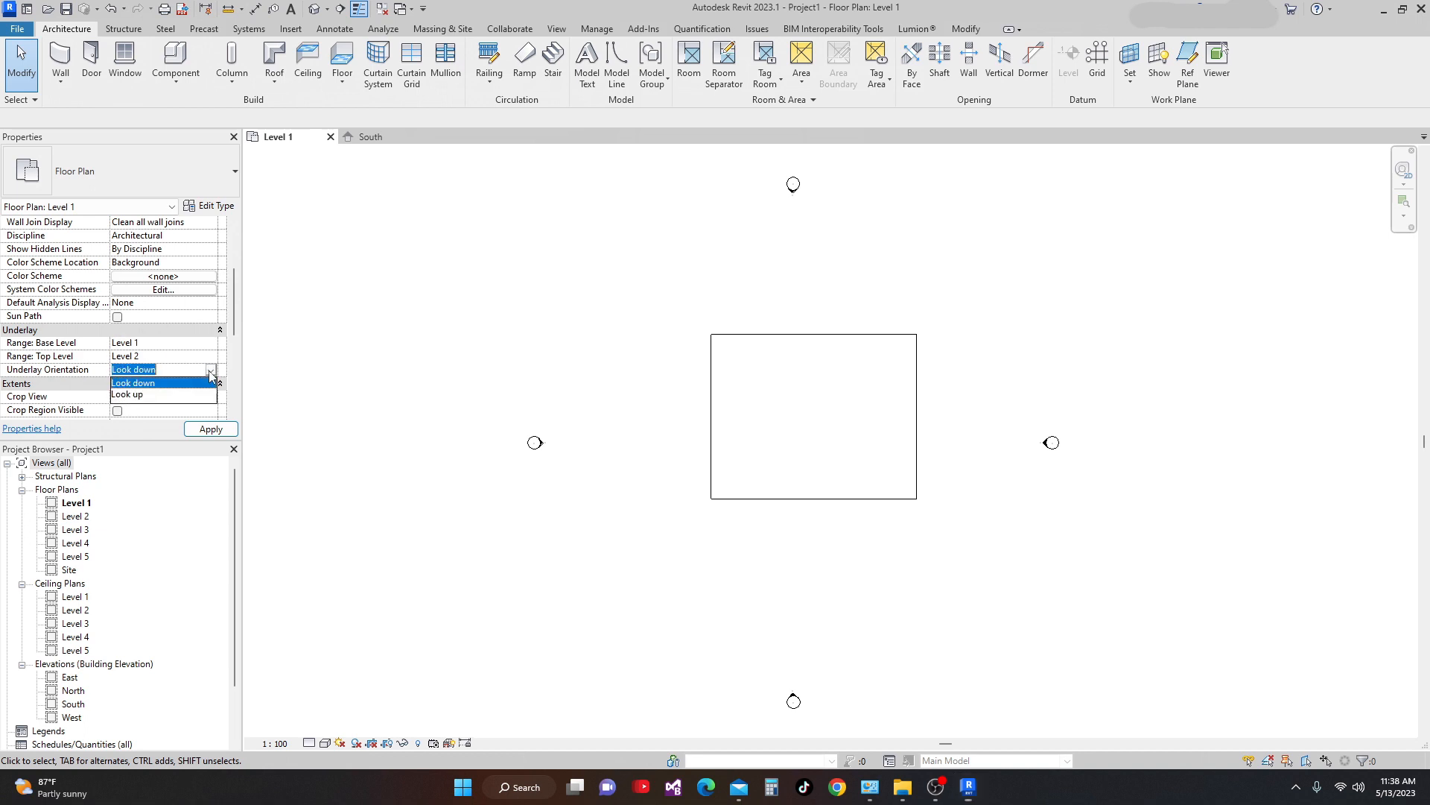
left_click(143, 393)
left_click(212, 431)
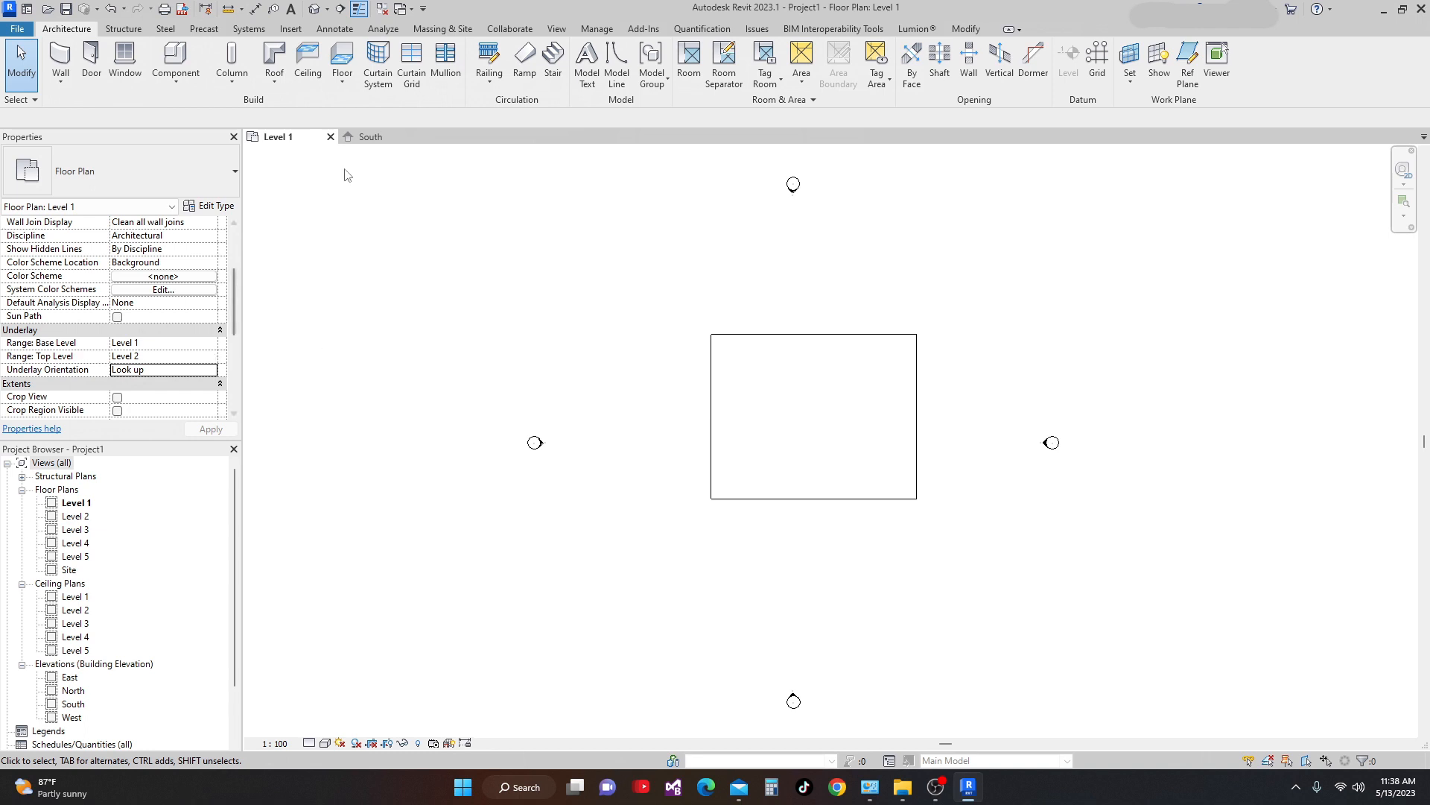
Create a Generic 150mm floor on Level 2 from a rectangular boundary 20 m by 8 m over the upper half of the Level 1 slab
left_click(353, 70)
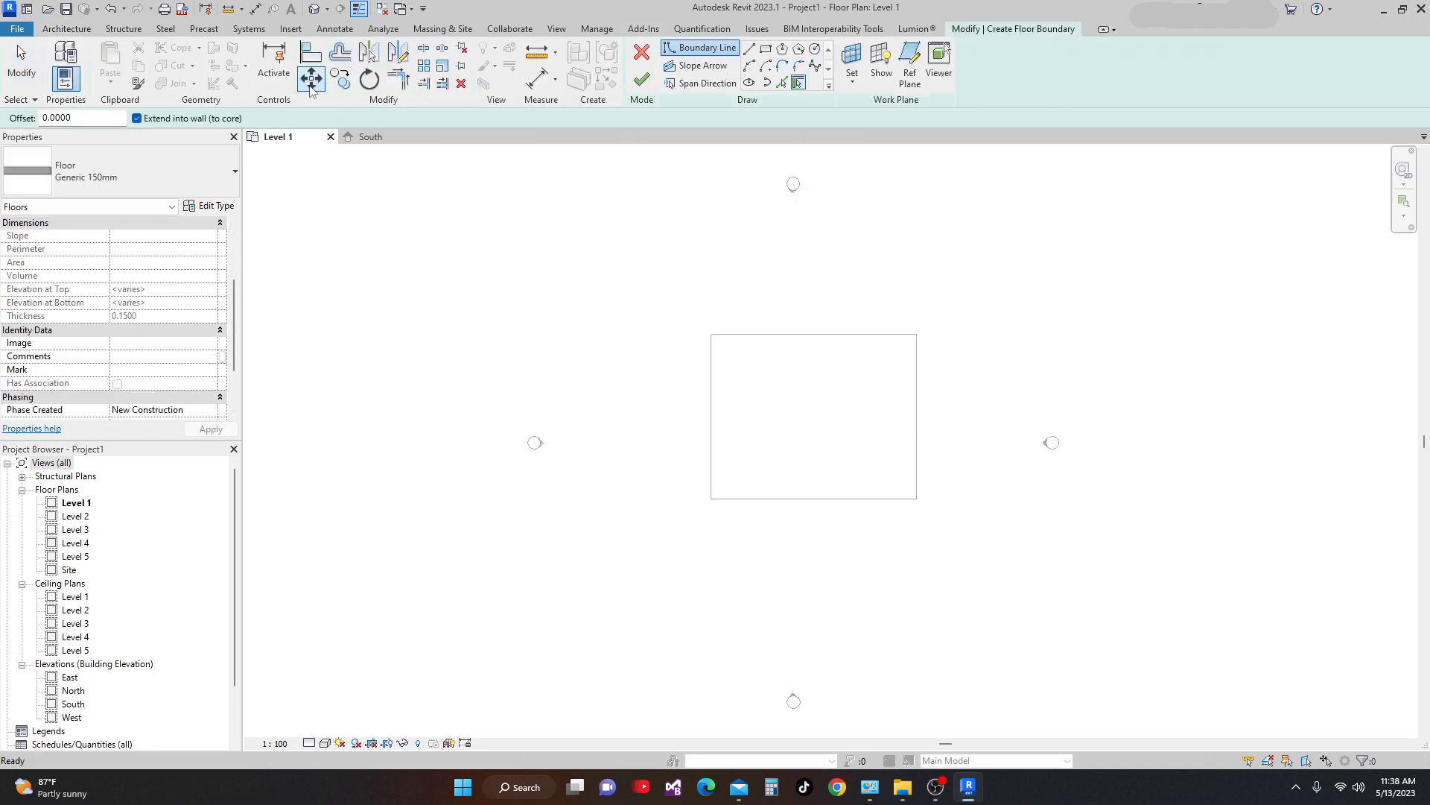
left_click_drag(234, 325, 252, 259)
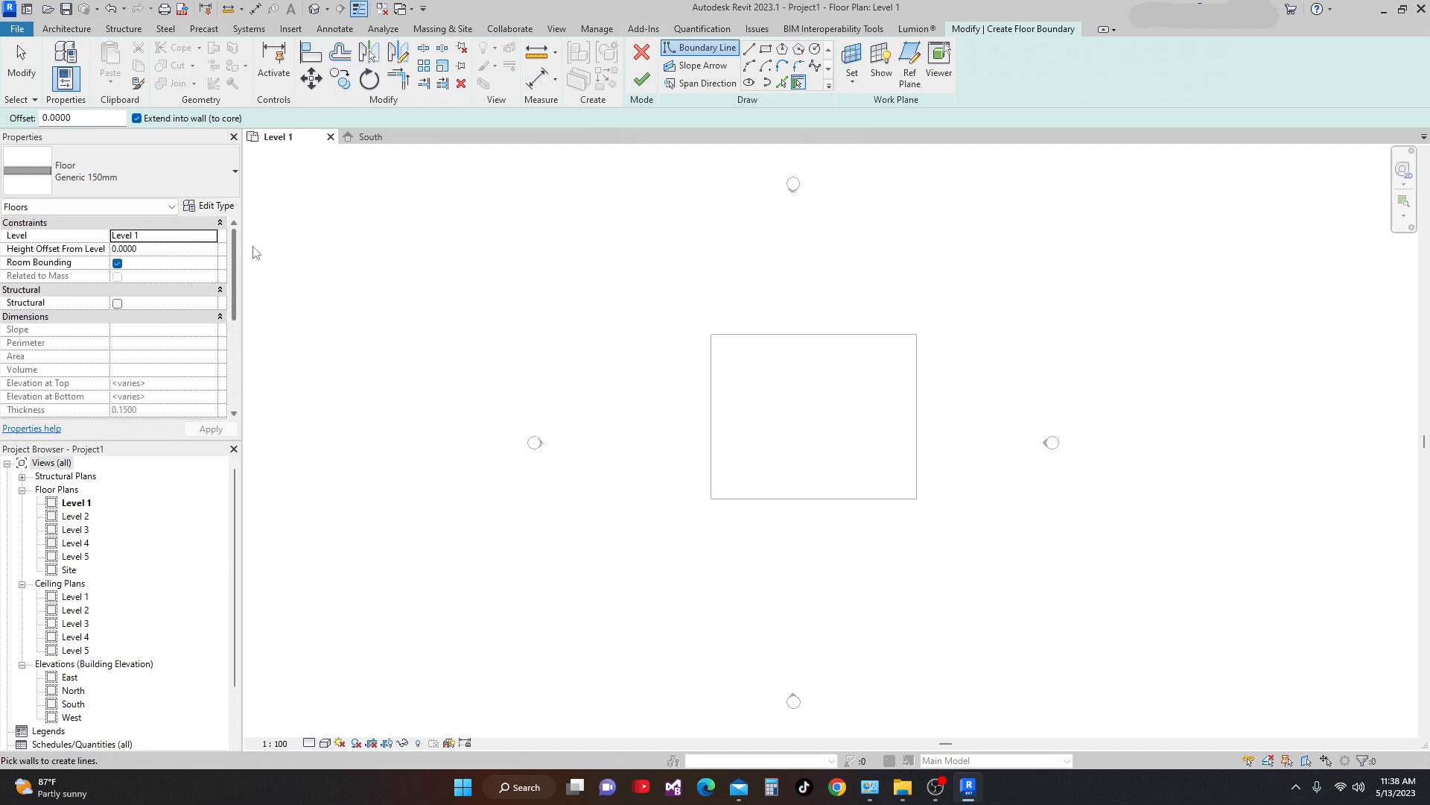
left_click(211, 235)
left_click(128, 260)
left_click(767, 50)
left_click(710, 334)
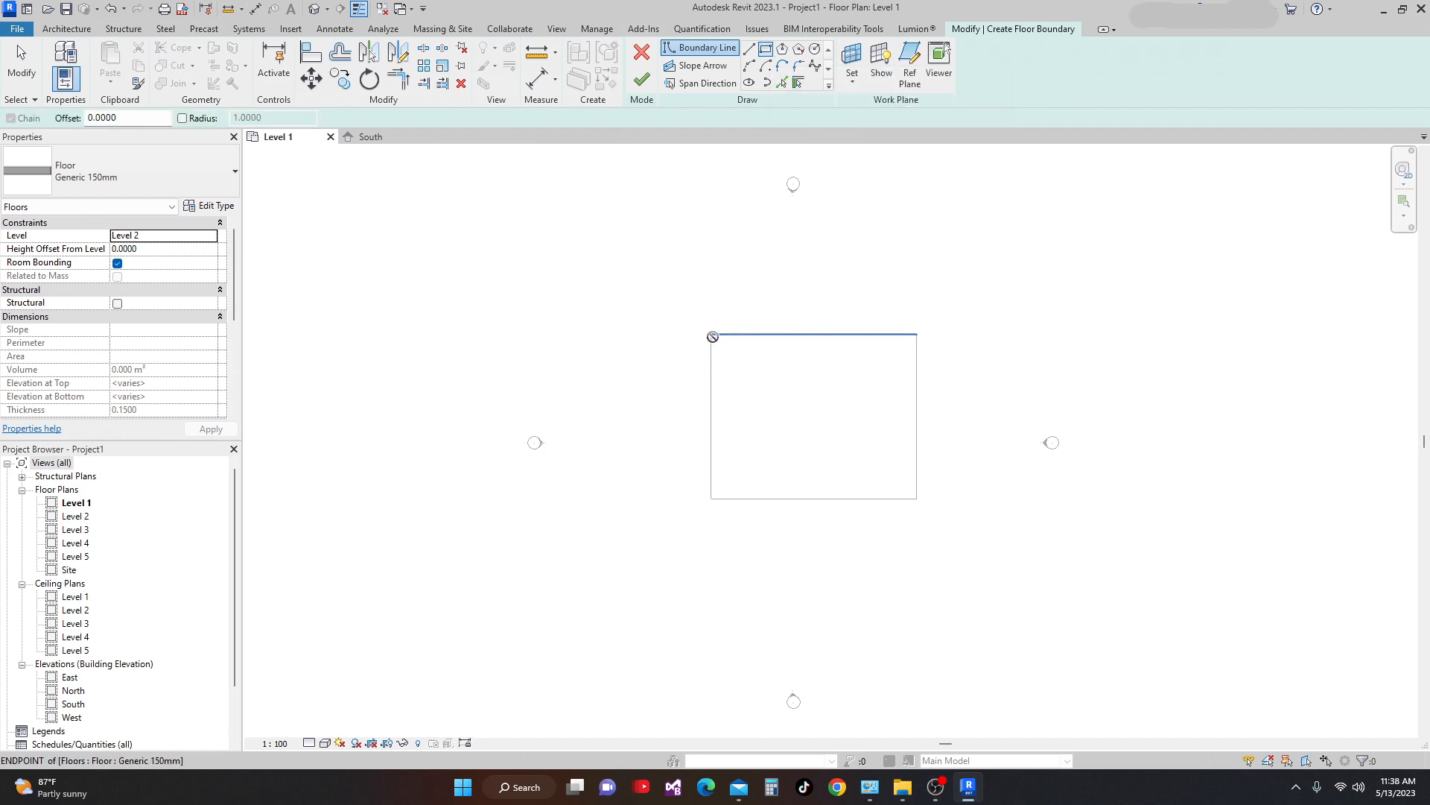
left_click(916, 417)
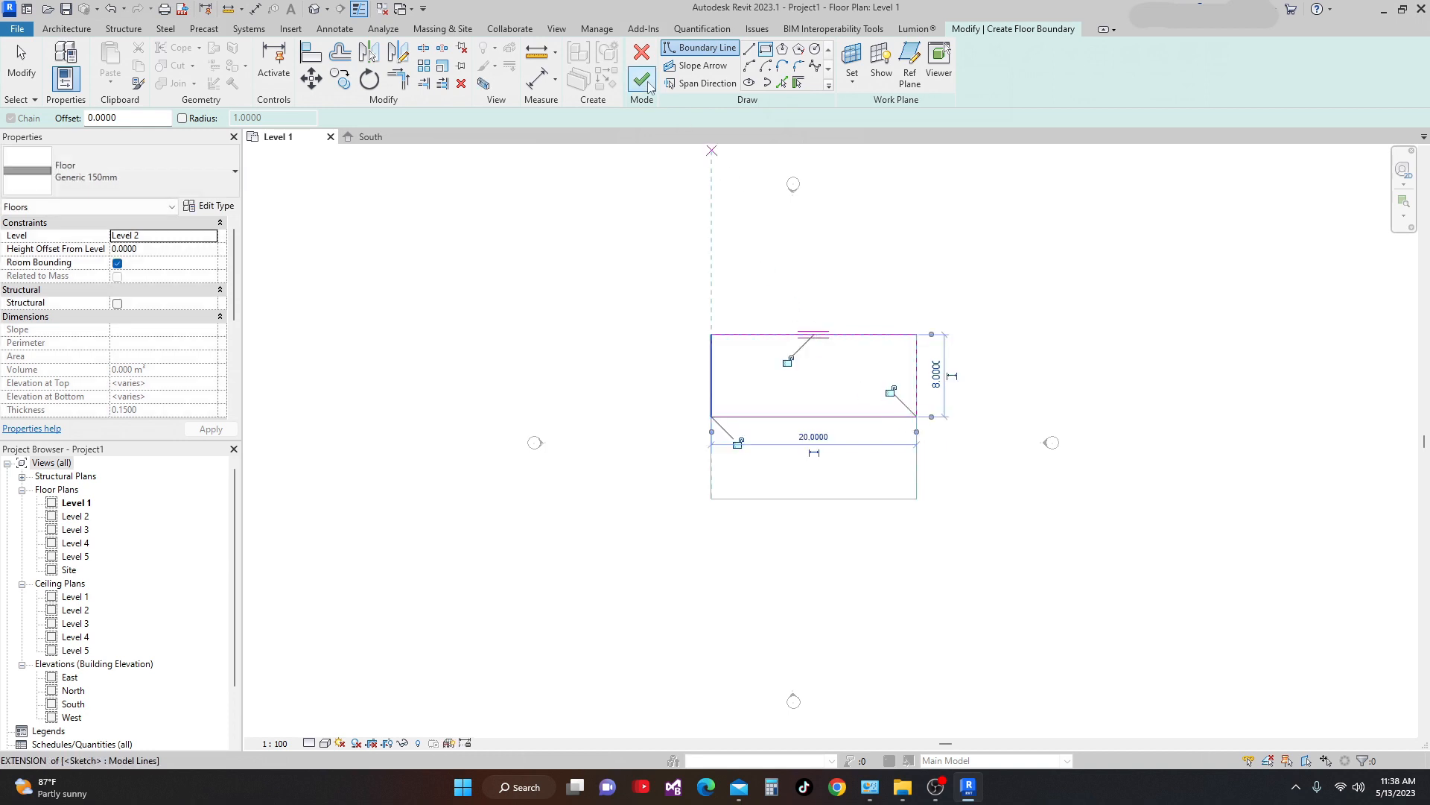
left_click(646, 82)
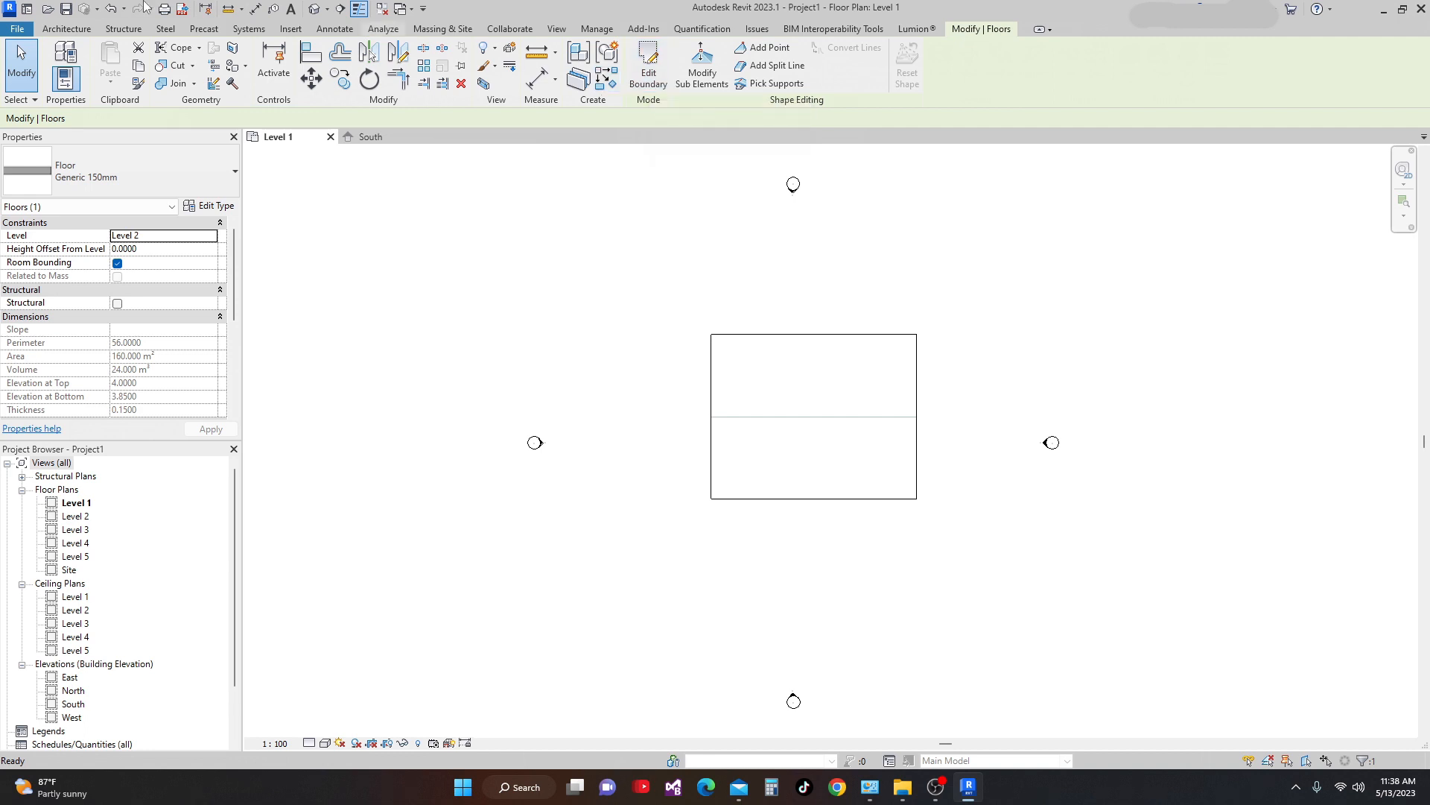
Sketch a straight stair run 5.25 m long and 1 m wide with 22 risers, going perpendicularly down from the Level 2 slab's lower edge
left_click(66, 29)
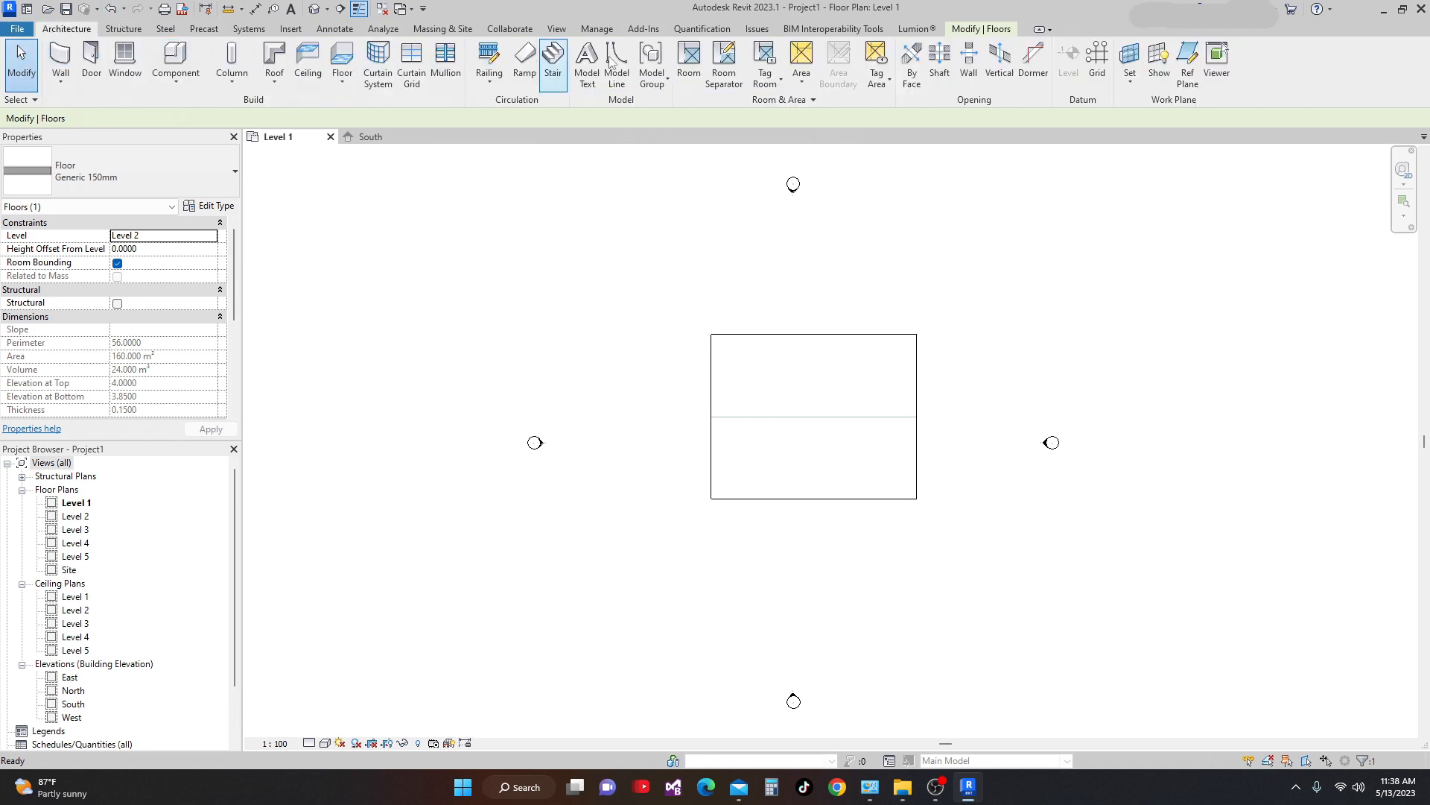
left_click(551, 56)
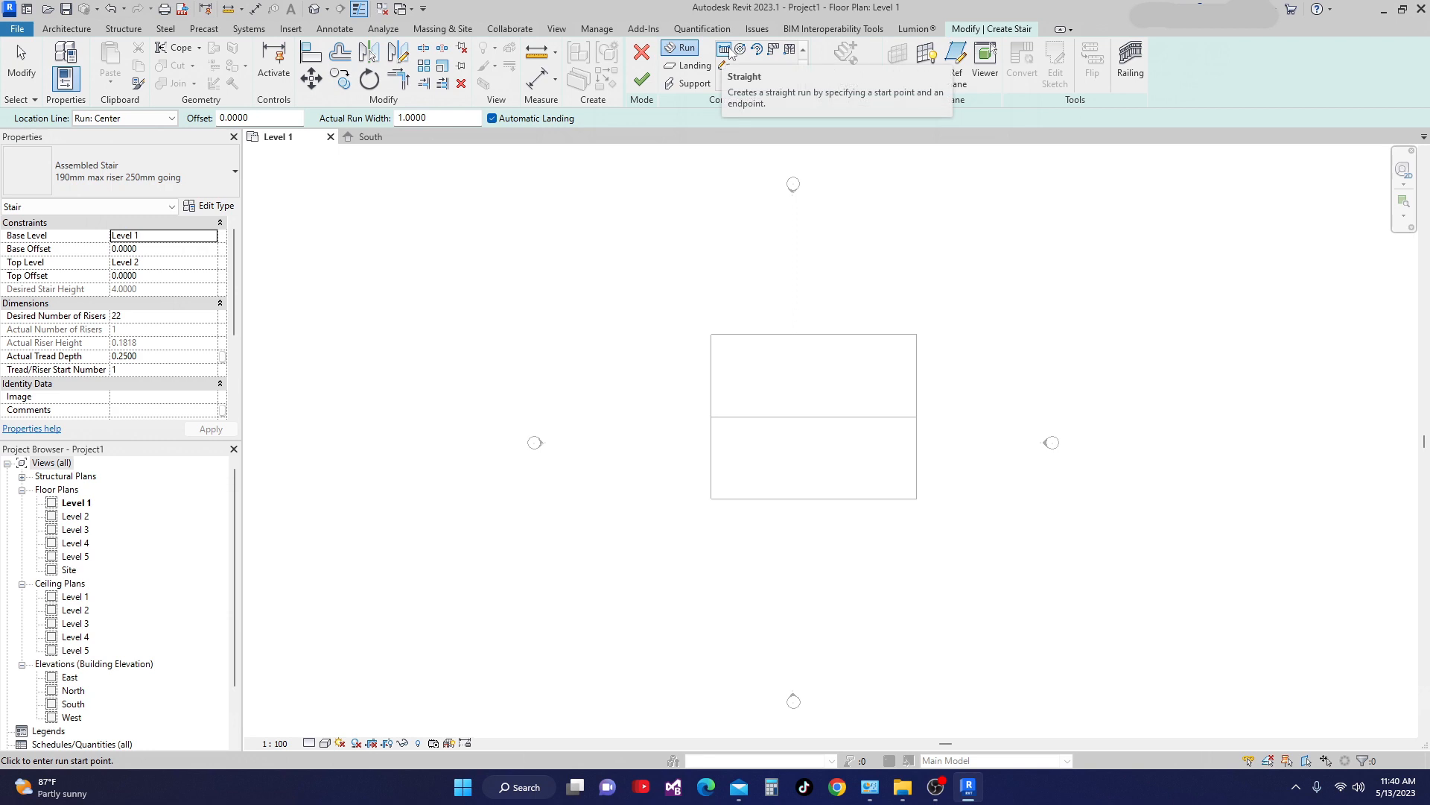
left_click(792, 418)
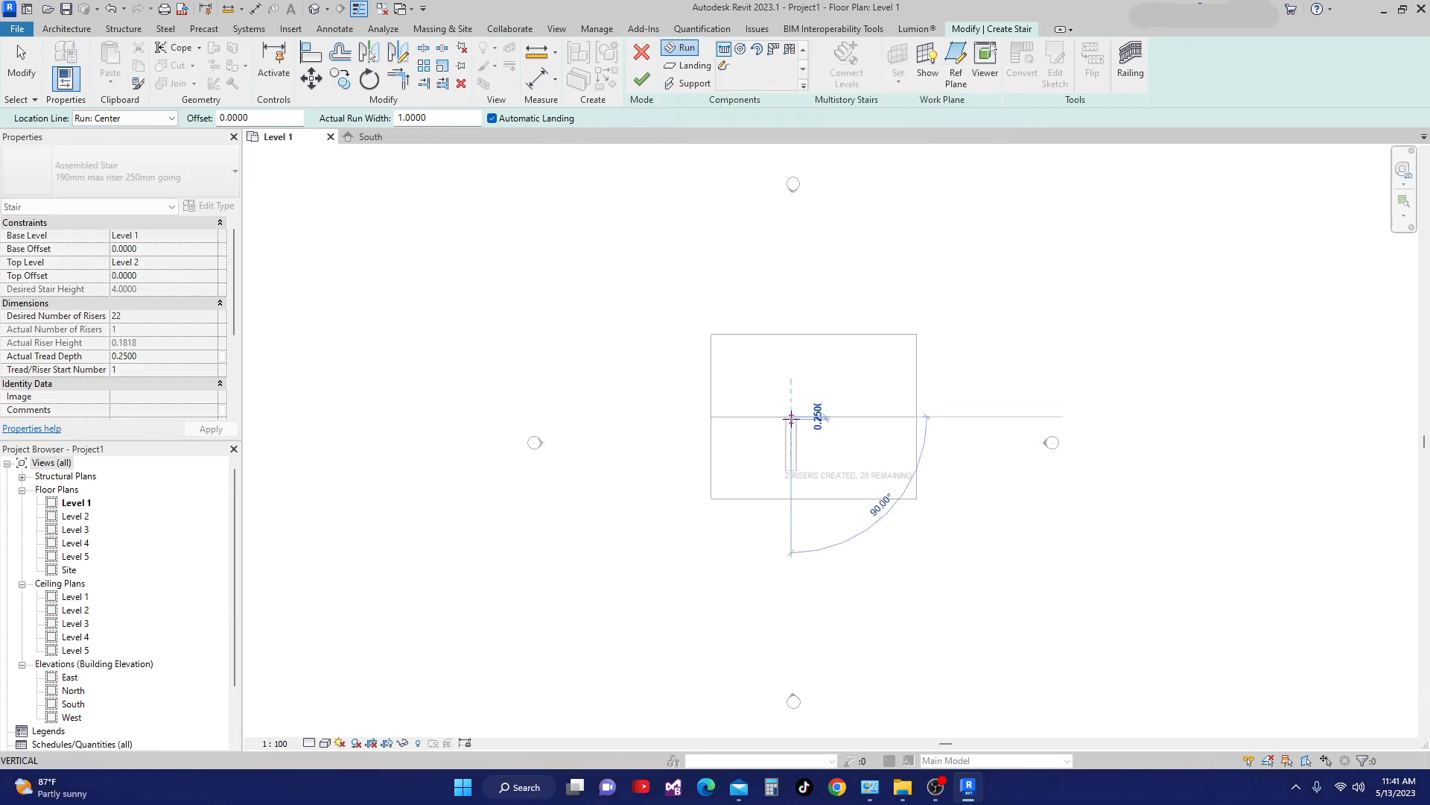
scroll(791, 488, "up", 3)
scroll(789, 476, "up", 1)
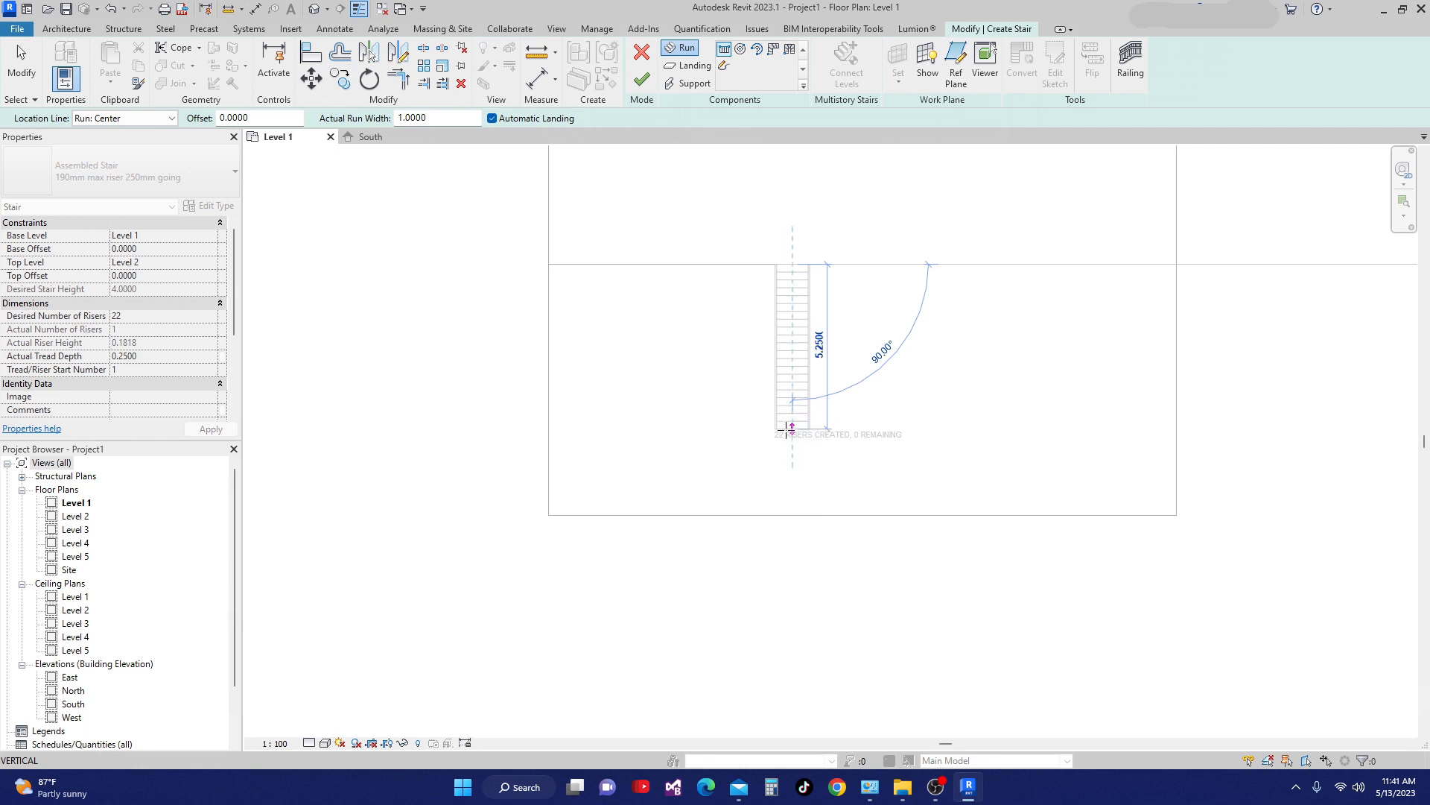
left_click(792, 474)
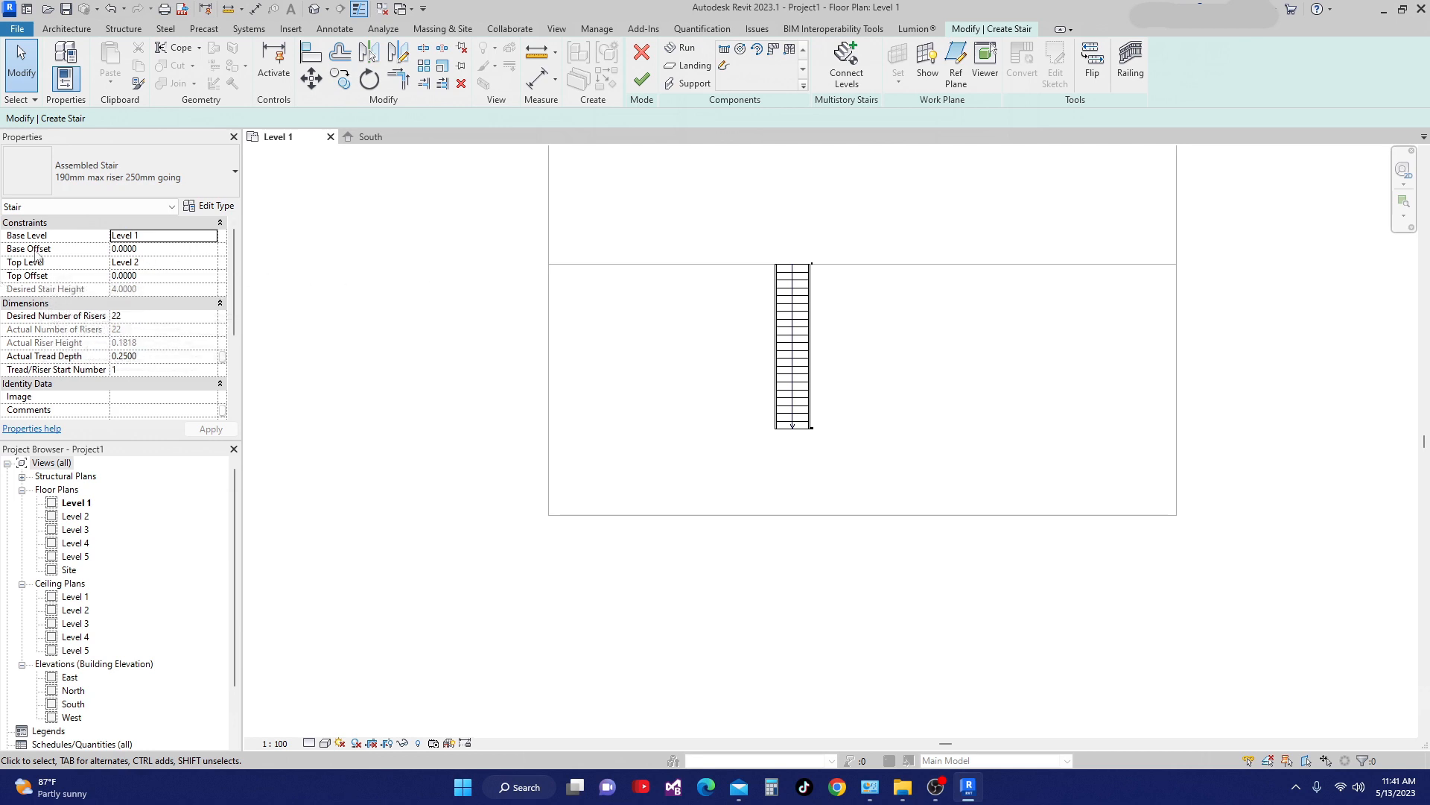
Set the stair's base offset to 0.30 m and apply it
left_click(165, 252)
double_click(162, 250)
type(".30")
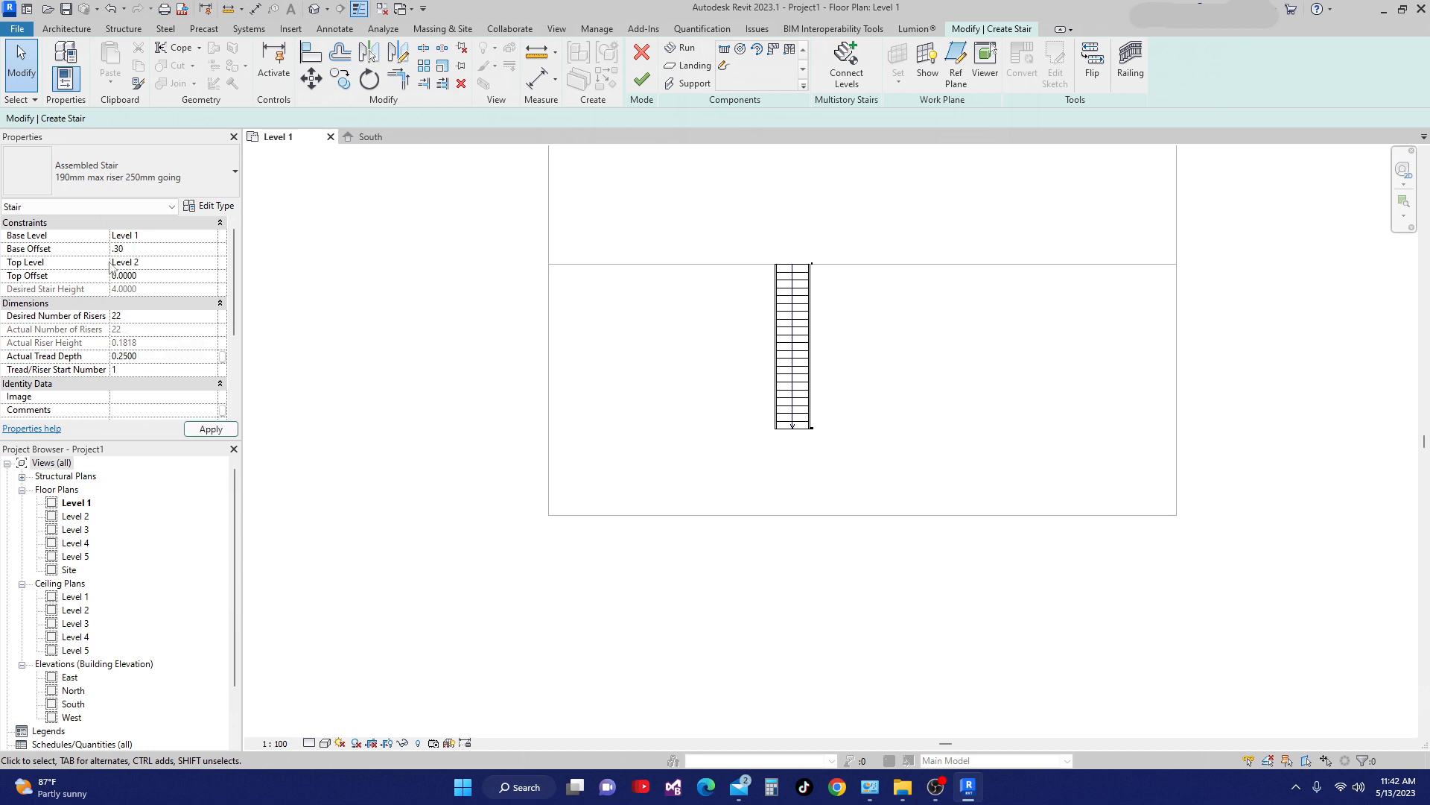
left_click(206, 431)
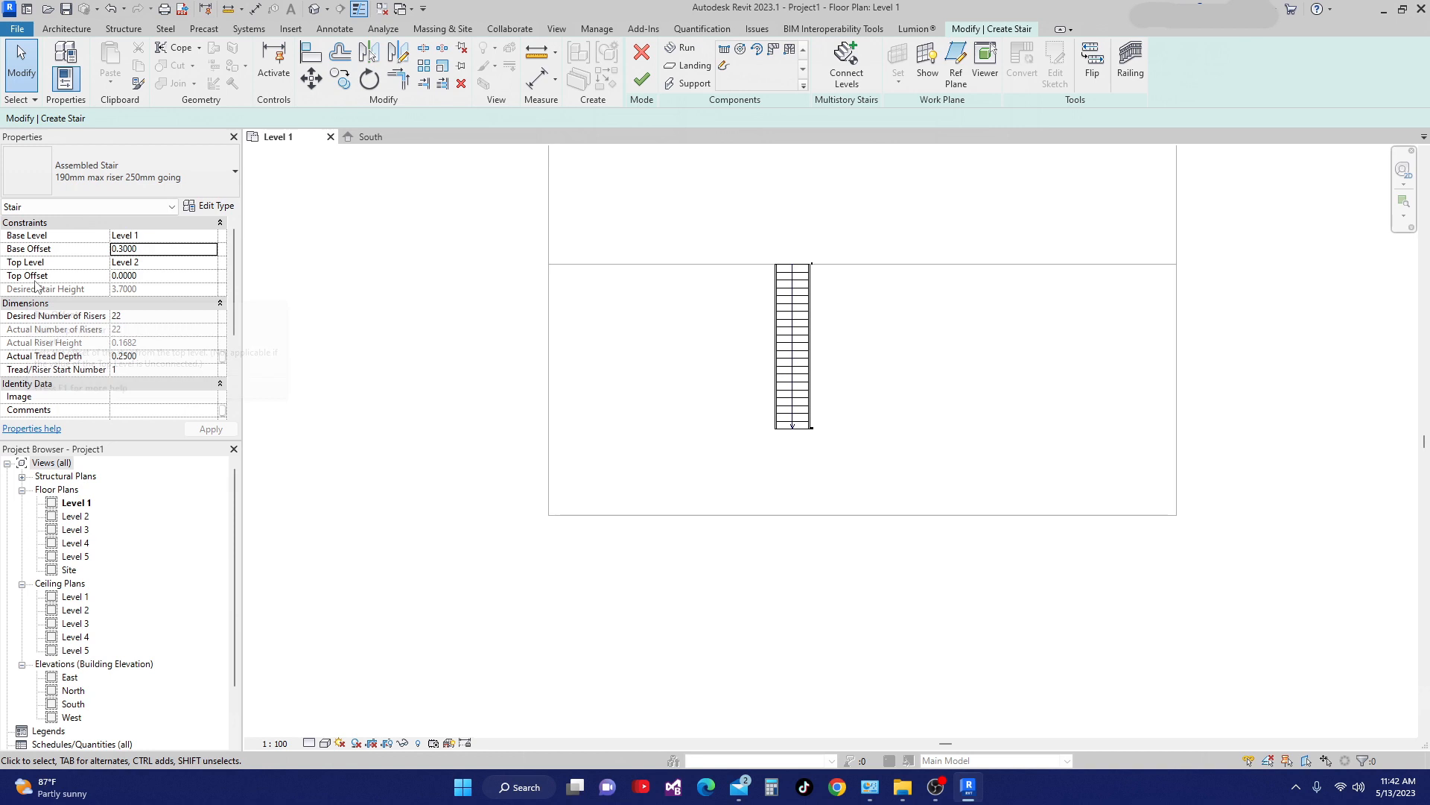
Set the stair's top offset to -0.30 m, apply it and finish the stair
left_click(146, 279)
left_click_drag(140, 276, 96, 281)
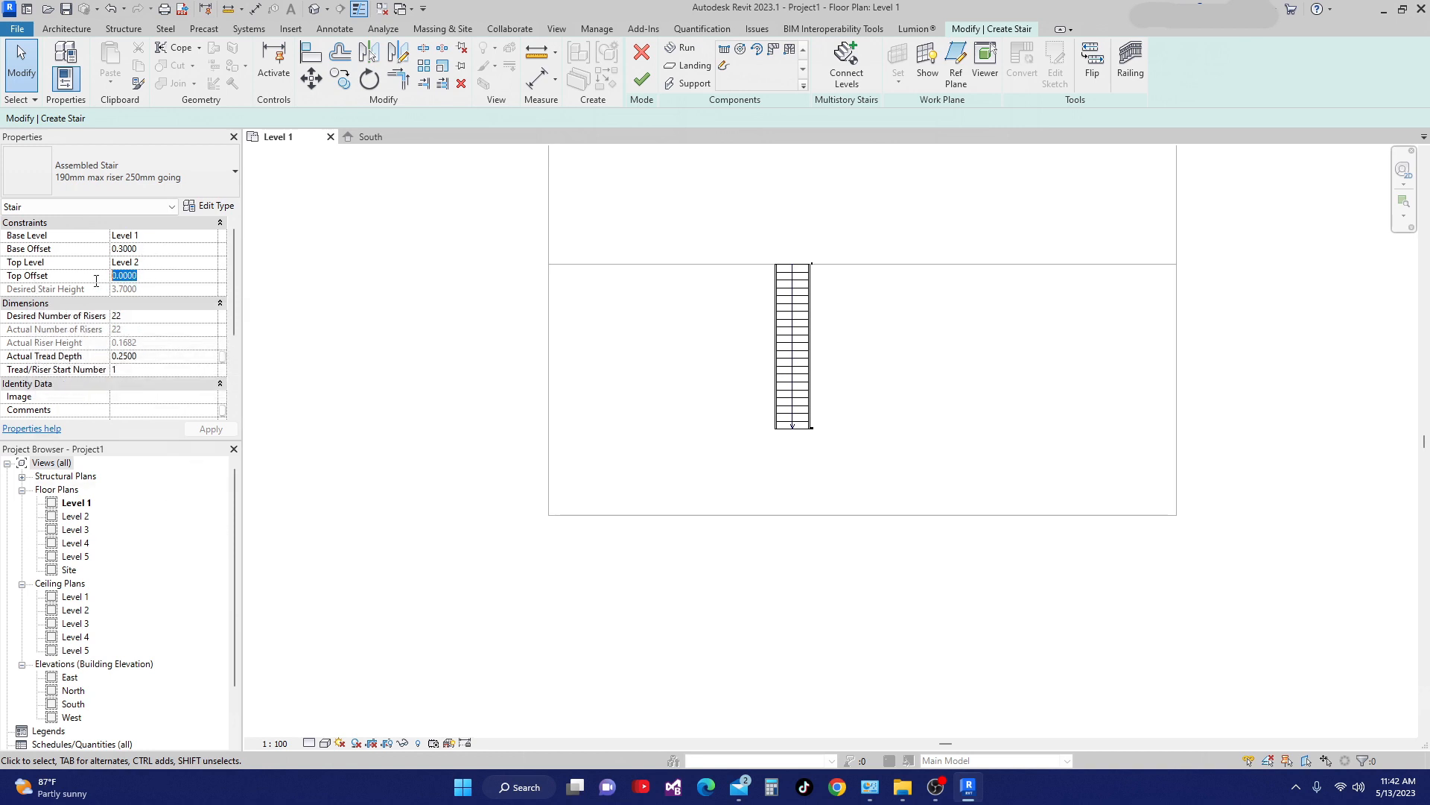
type("-.30")
left_click(206, 430)
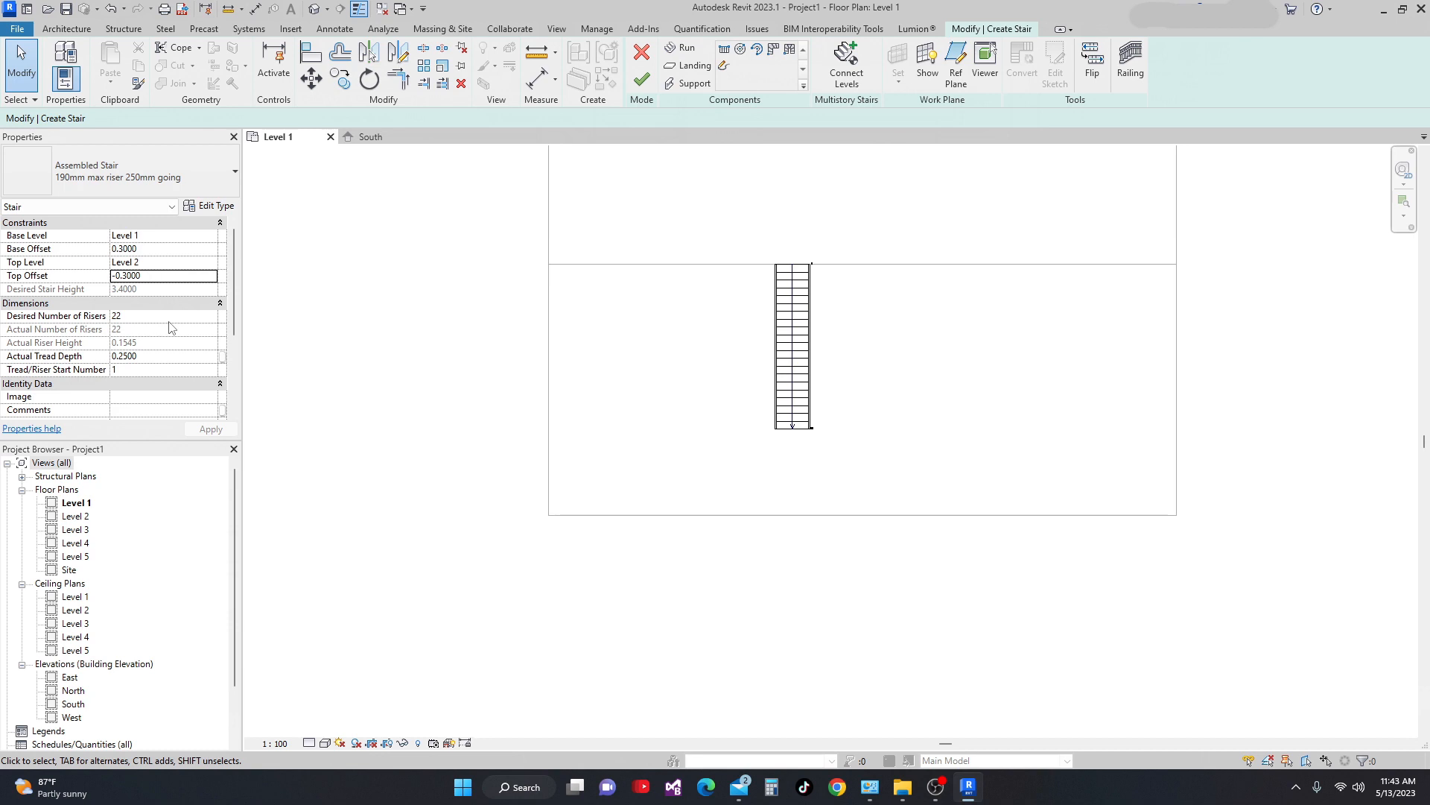
left_click(644, 81)
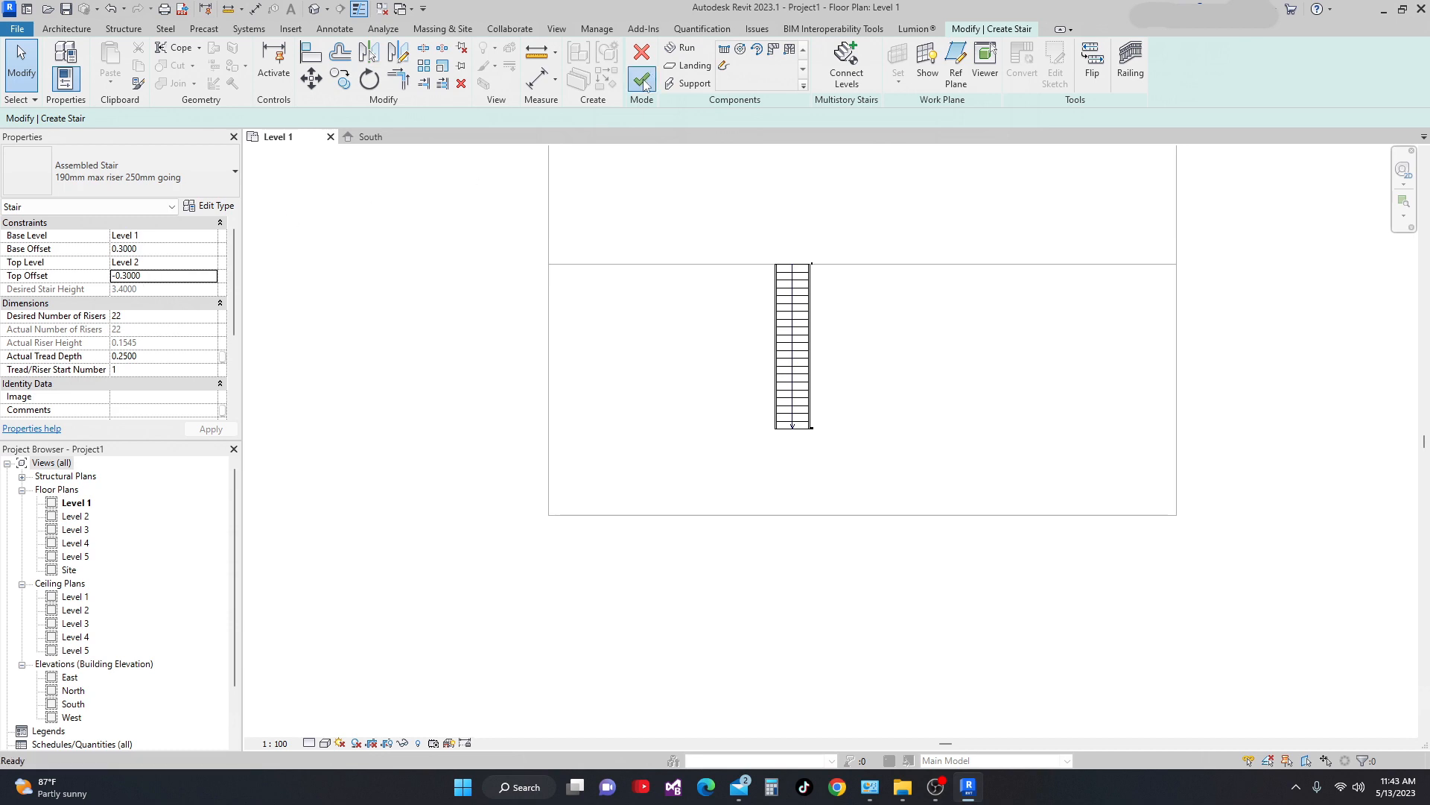
Check the stair in the South elevation and default 3D view, and flip its up direction on the Level 1 plan
left_click(384, 142)
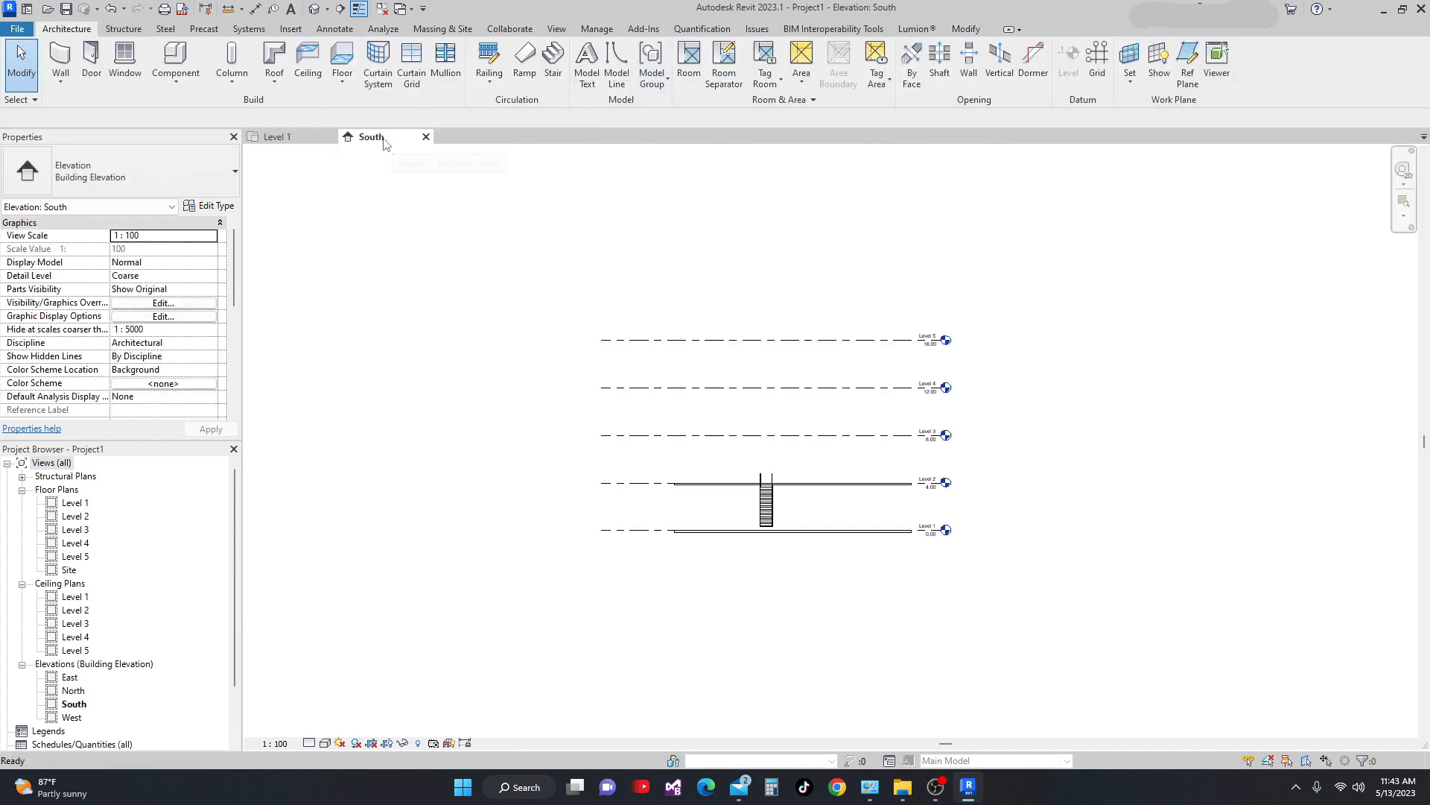
scroll(745, 477, "up", 3)
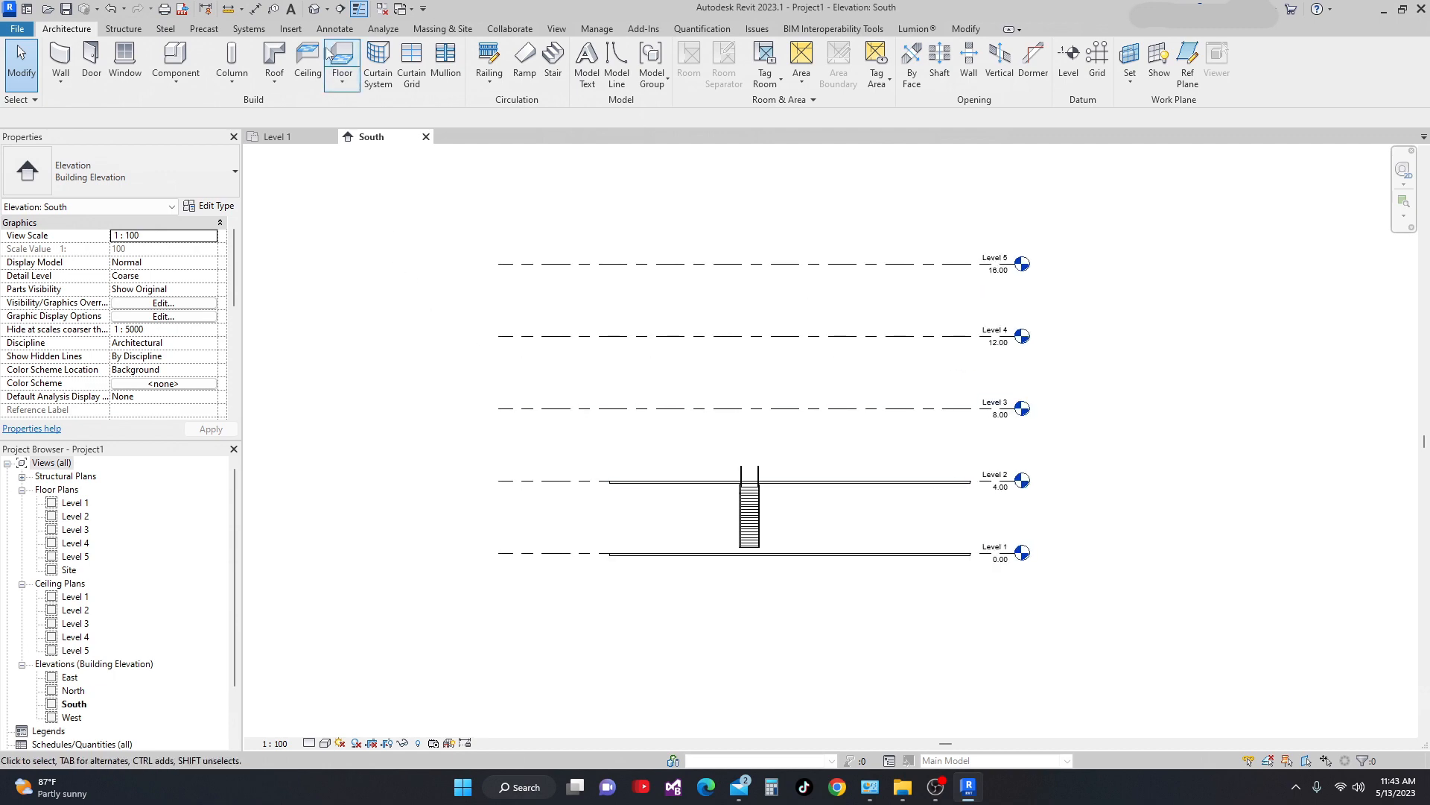
left_click(313, 9)
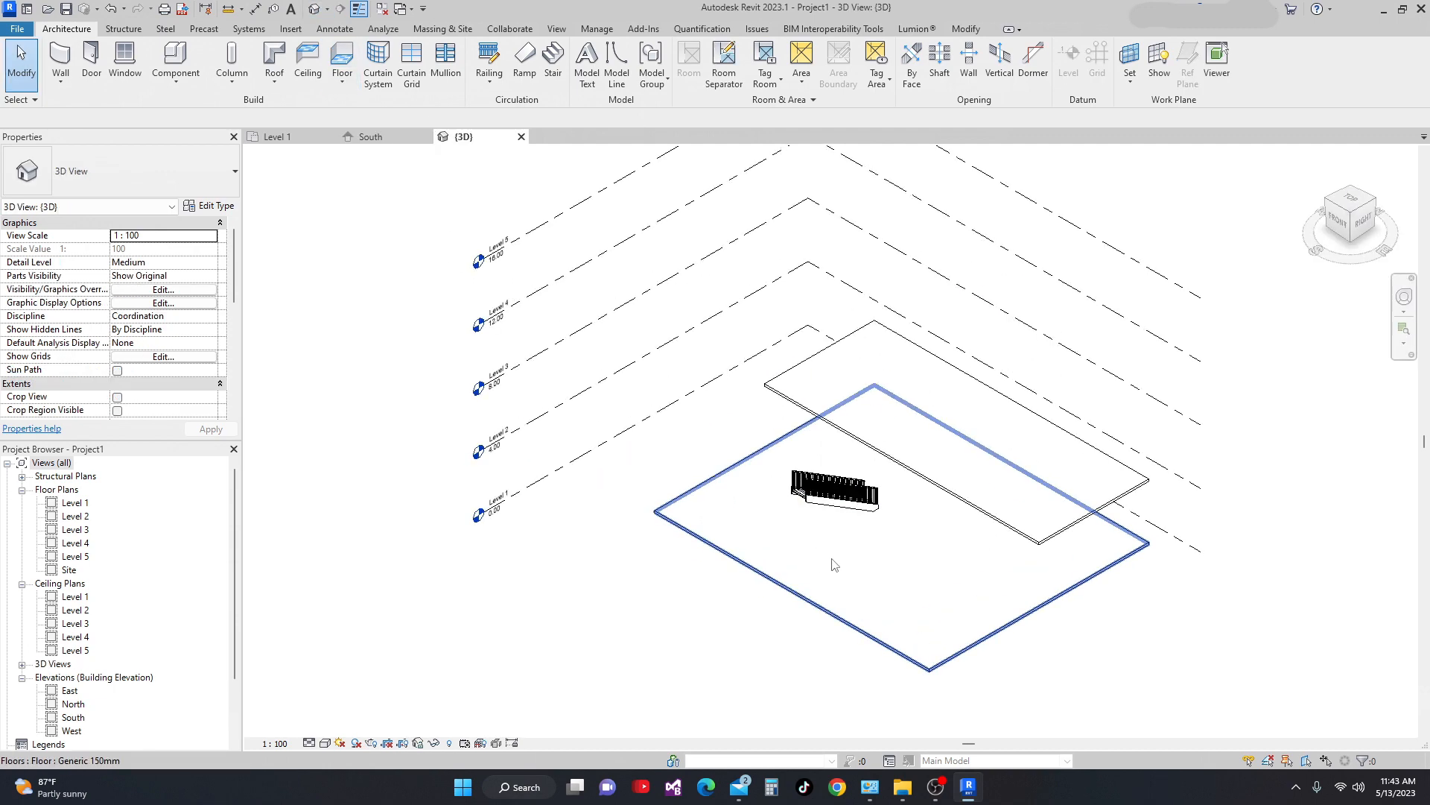
left_click(307, 137)
left_click(812, 421)
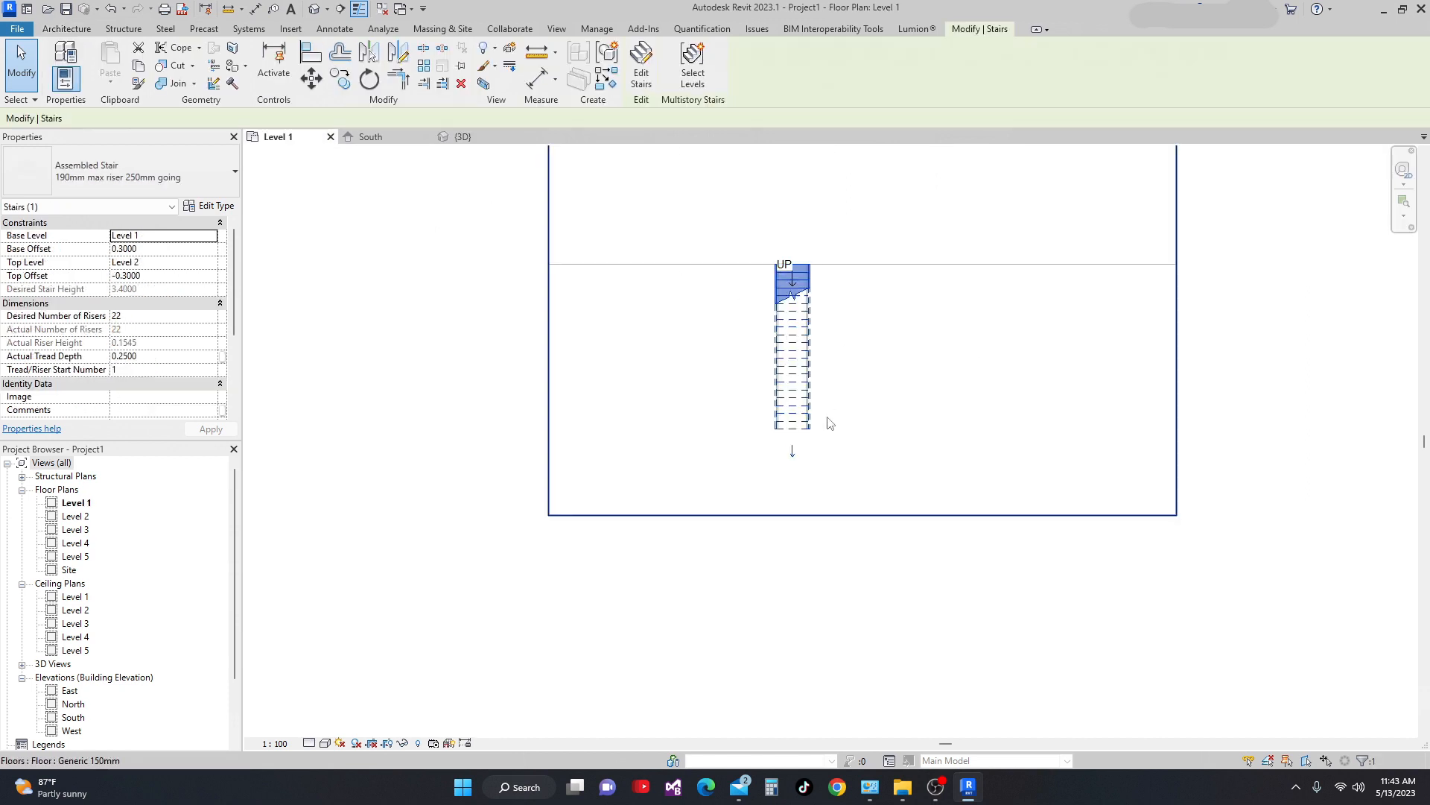
left_click(792, 451)
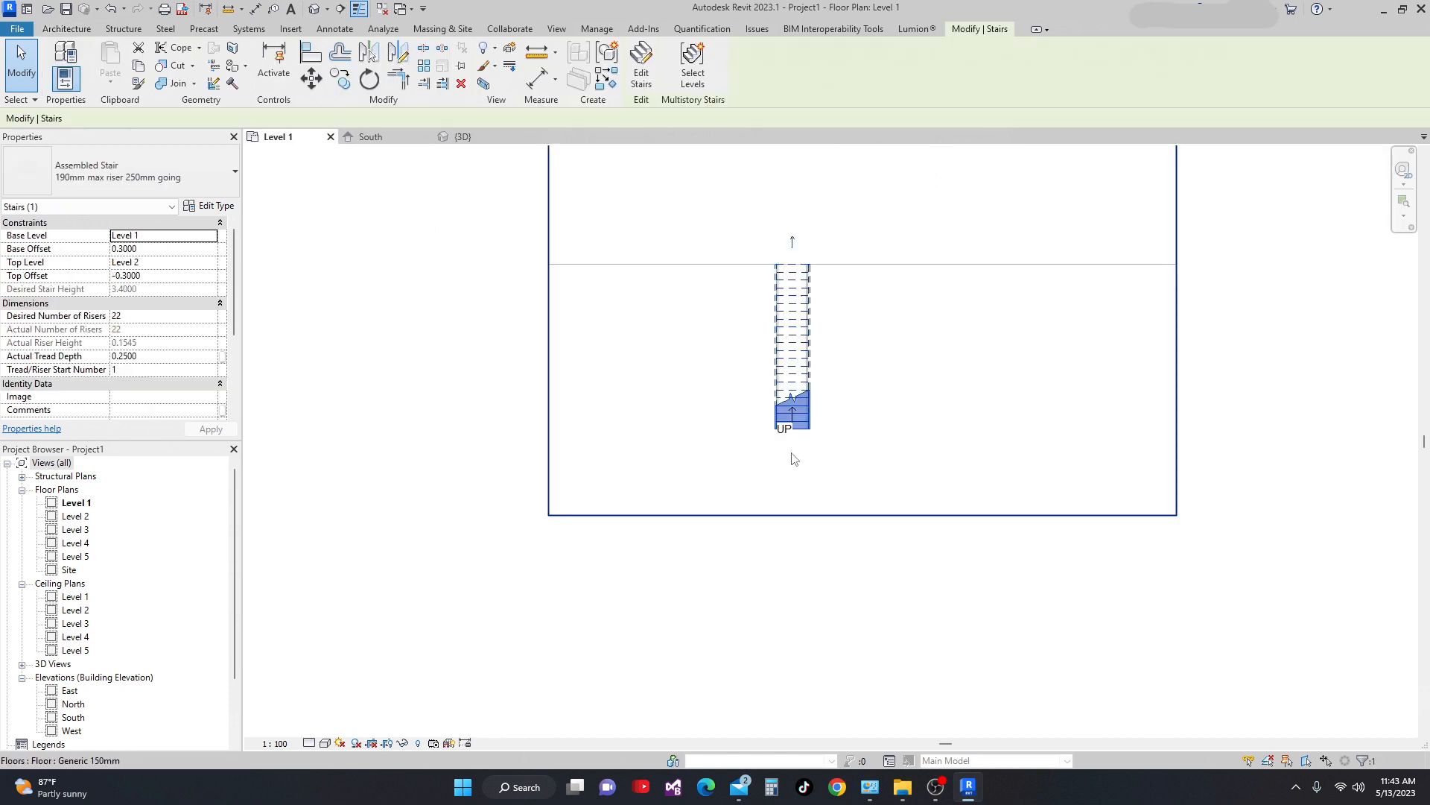
Examine the flipped stair and its railings against both floor slabs from several angles in the 3D view
left_click(445, 138)
middle_click_drag(757, 554, 715, 487, "shift")
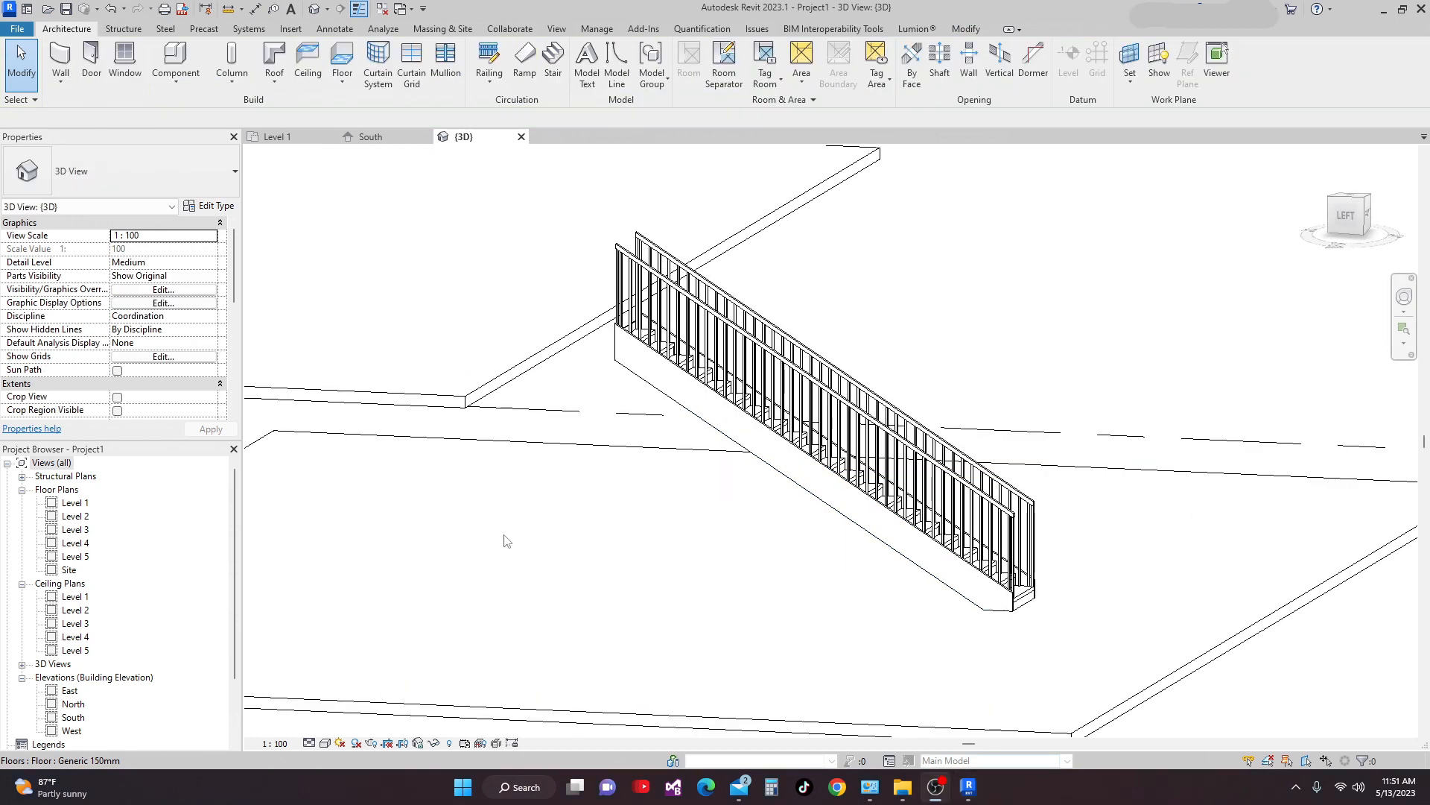
middle_click_drag(504, 536, 514, 588, "shift")
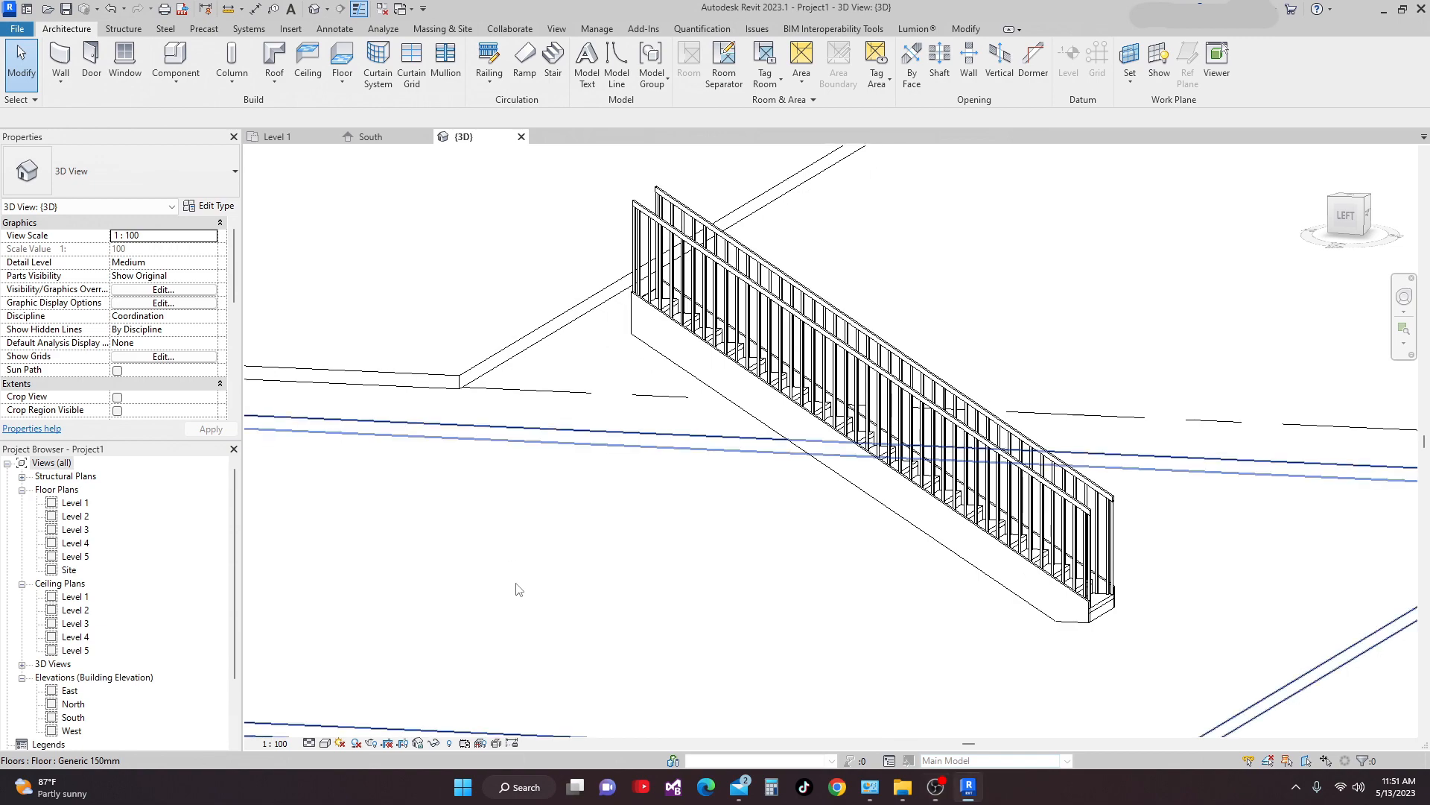
mouse_move(693, 527)
middle_mouse_down("shift")
mouse_move(688, 645)
mouse_move(673, 584)
mouse_move(696, 501)
middle_mouse_up("shift")
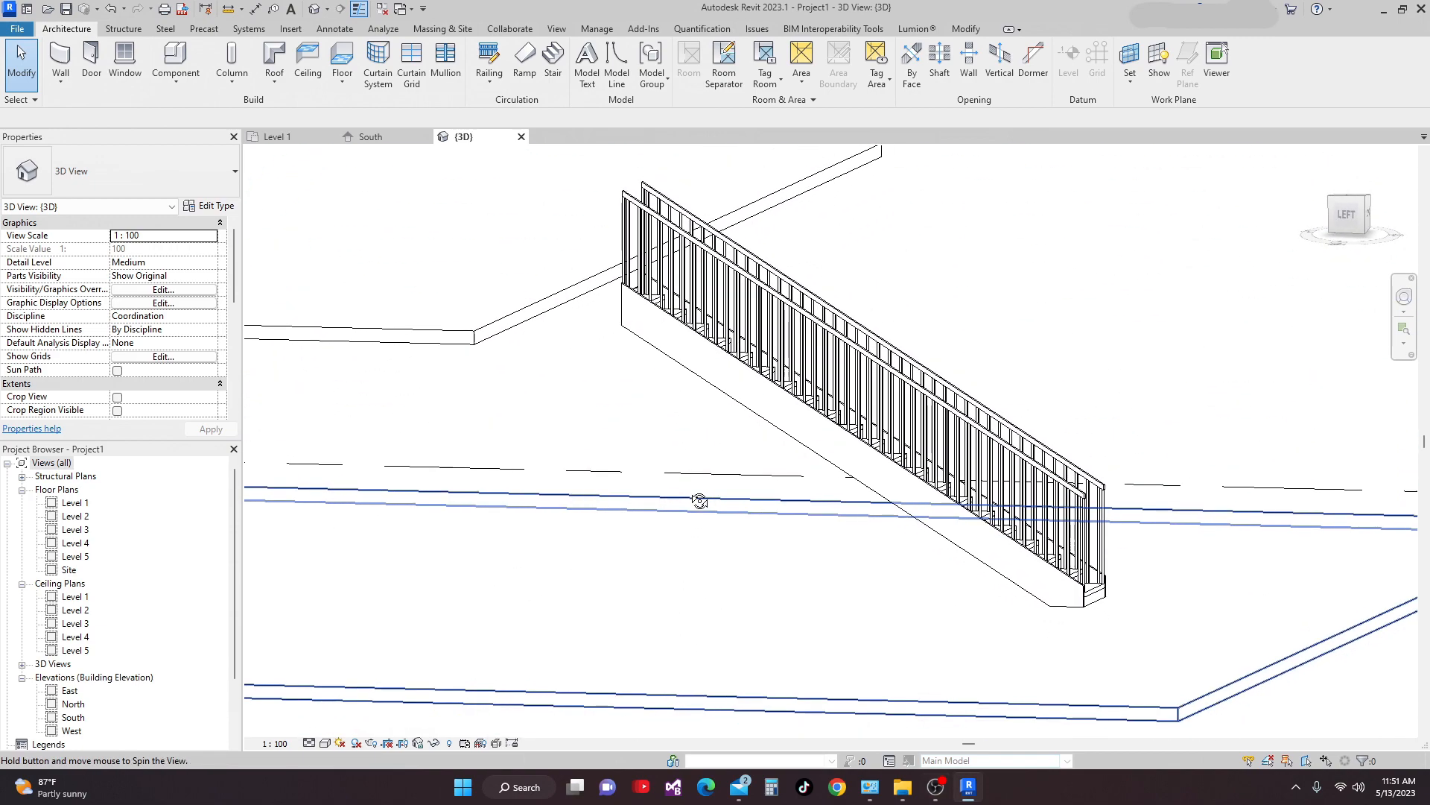
middle_click_drag(641, 317, 684, 509, "shift")
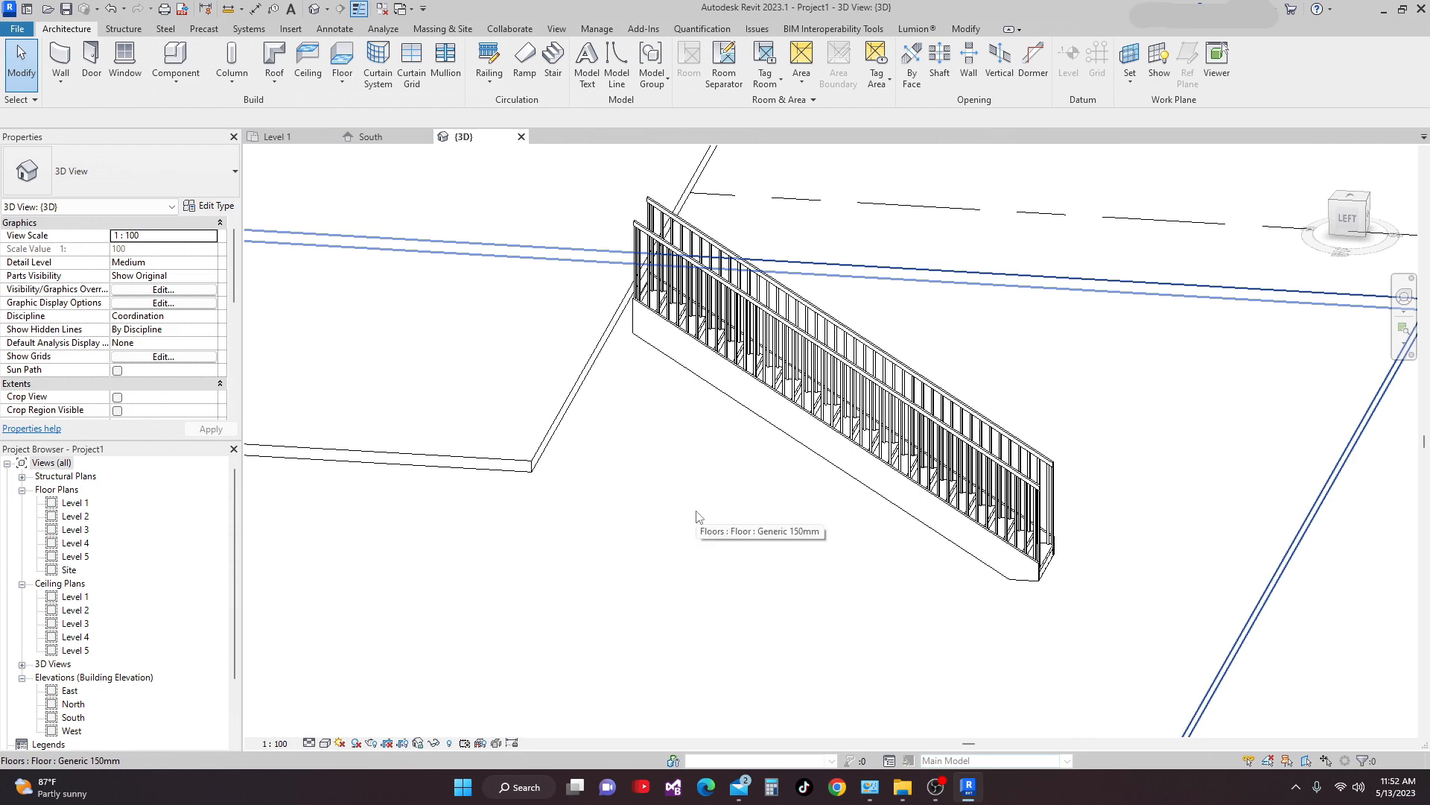
Select the stair on the Level 1 floor plan and open it for editing
left_click(304, 138)
scroll(638, 351, "up", 2)
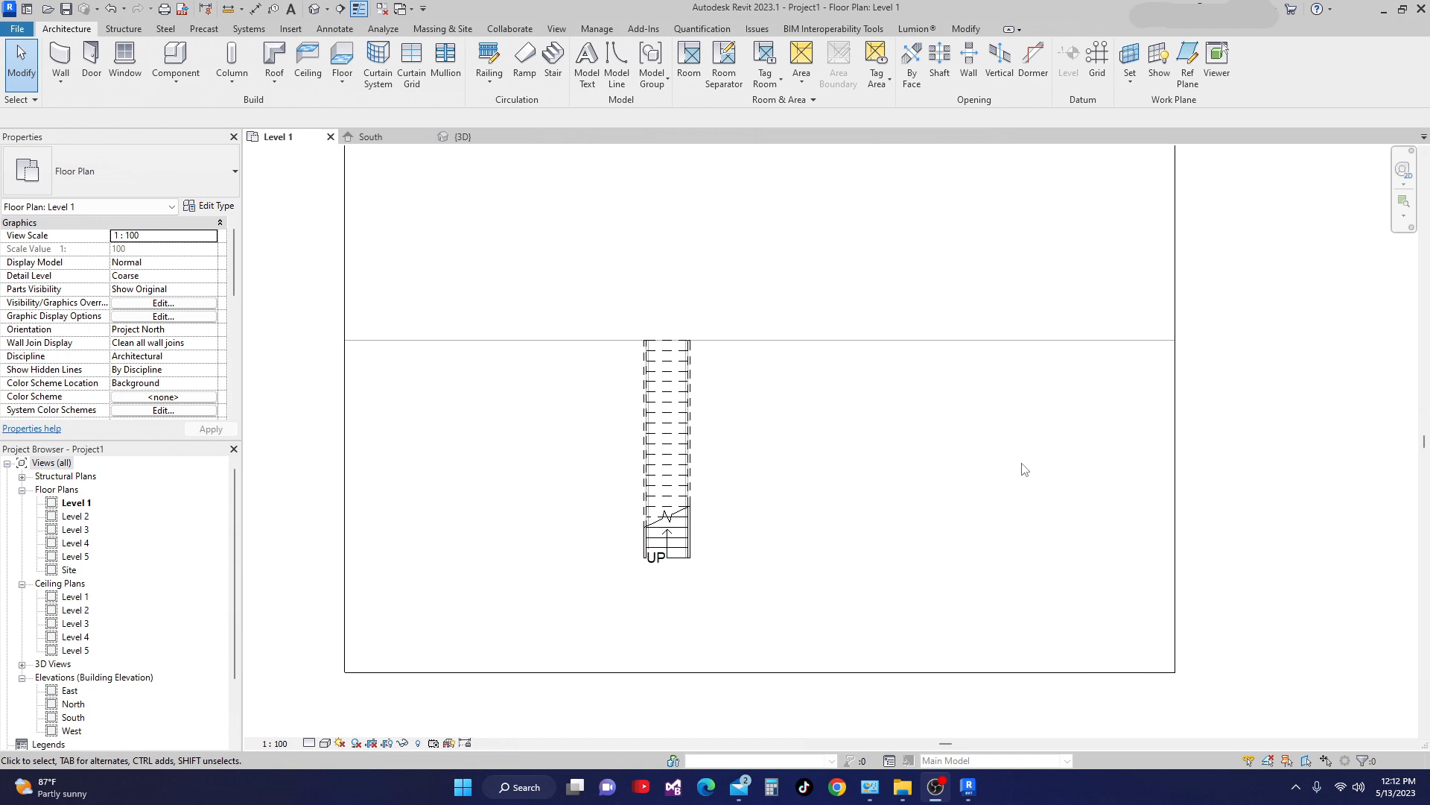
scroll(681, 485, "up", 1)
scroll(976, 492, "down", 1)
left_click(754, 456)
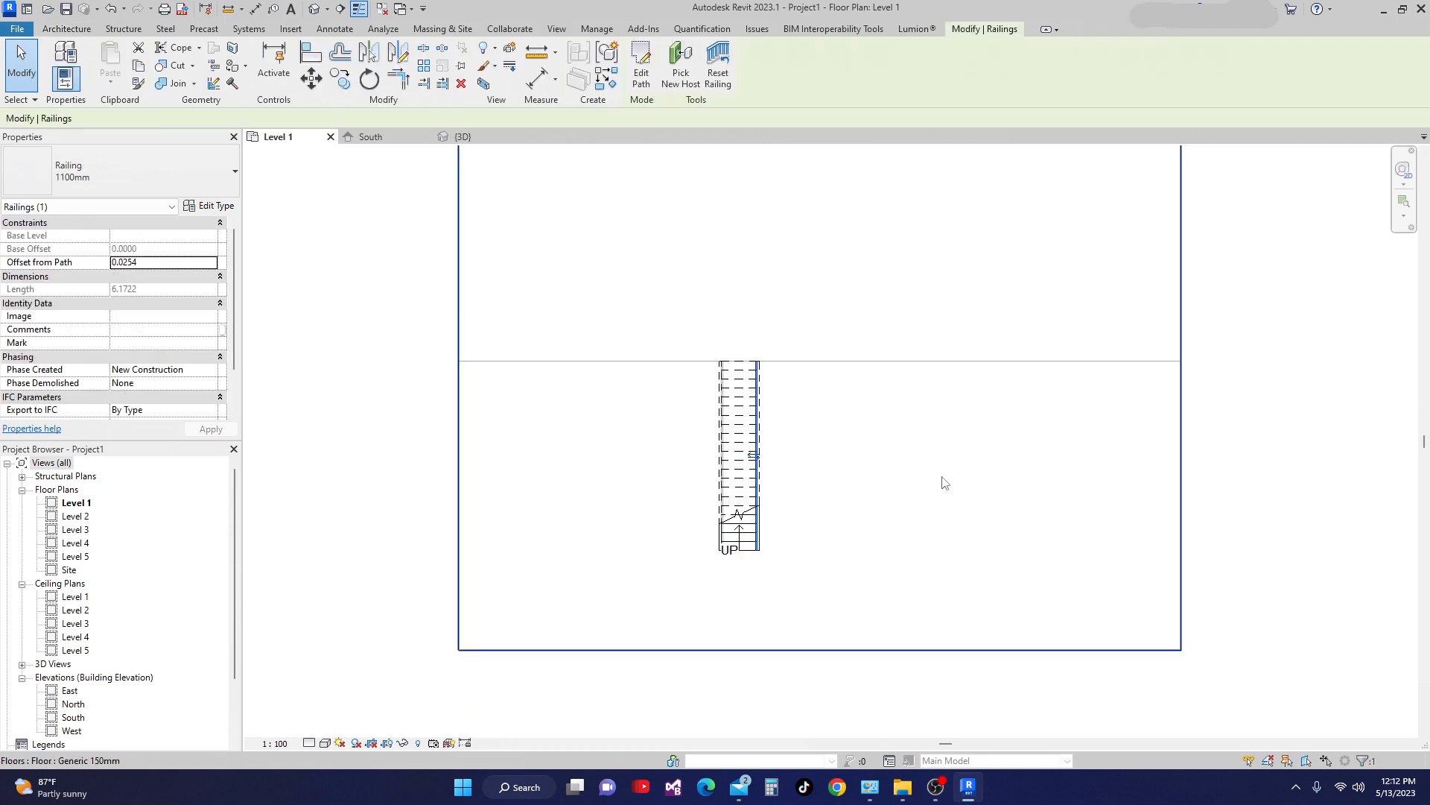
left_click(775, 464)
left_click(736, 483)
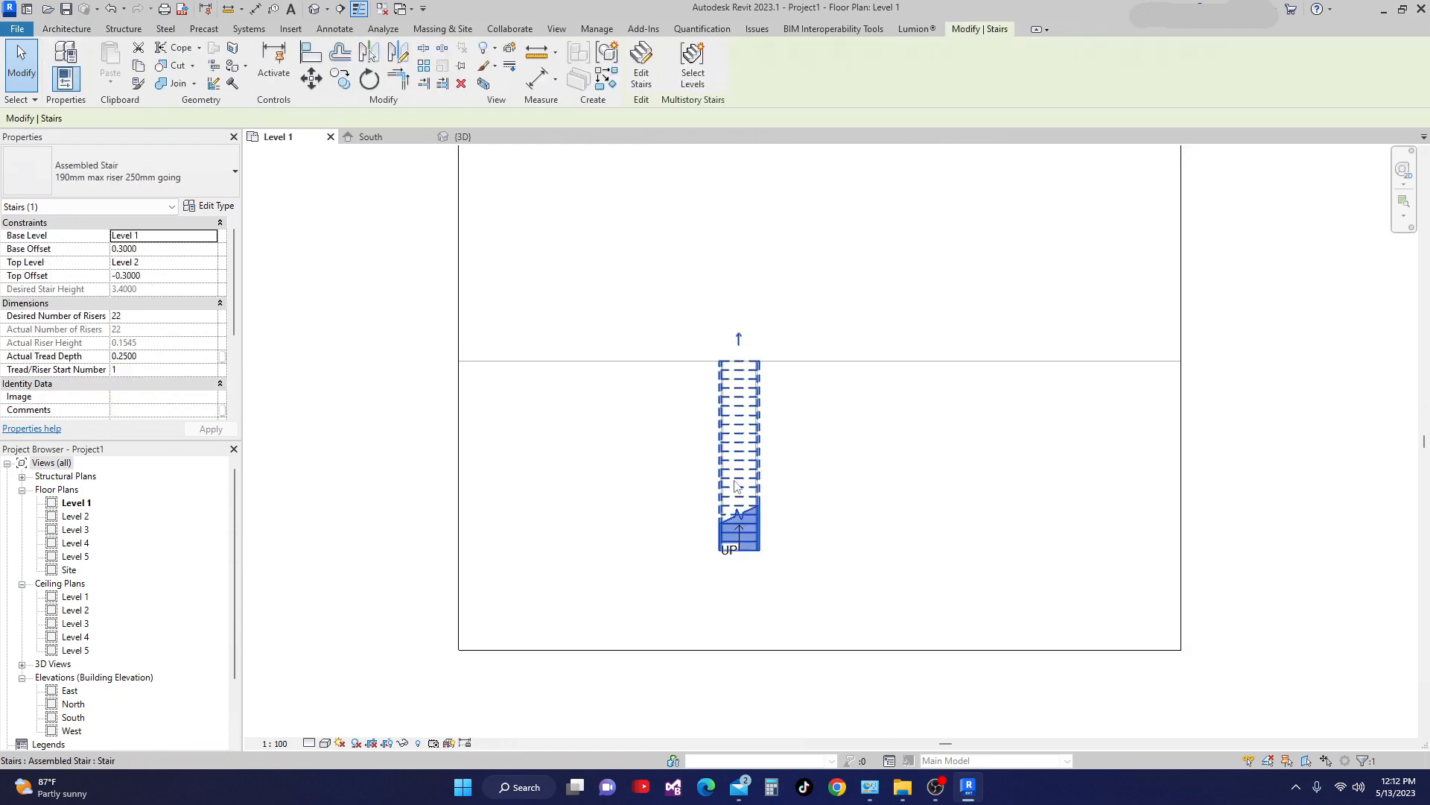
left_click(641, 78)
middle_click_drag(712, 383, 683, 323)
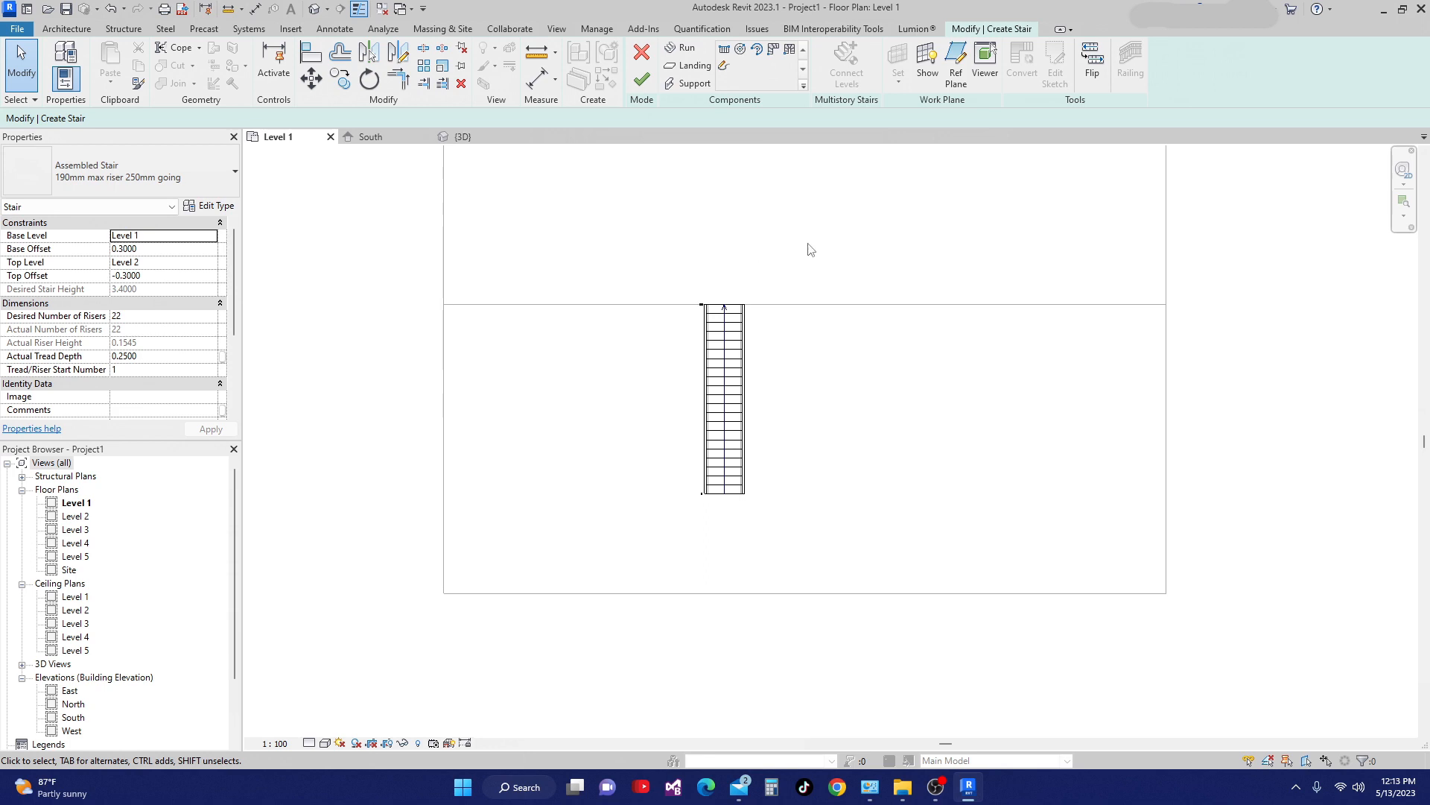
mouse_move(620, 337)
middle_mouse_down()
mouse_move(627, 306)
mouse_move(635, 344)
middle_mouse_up()
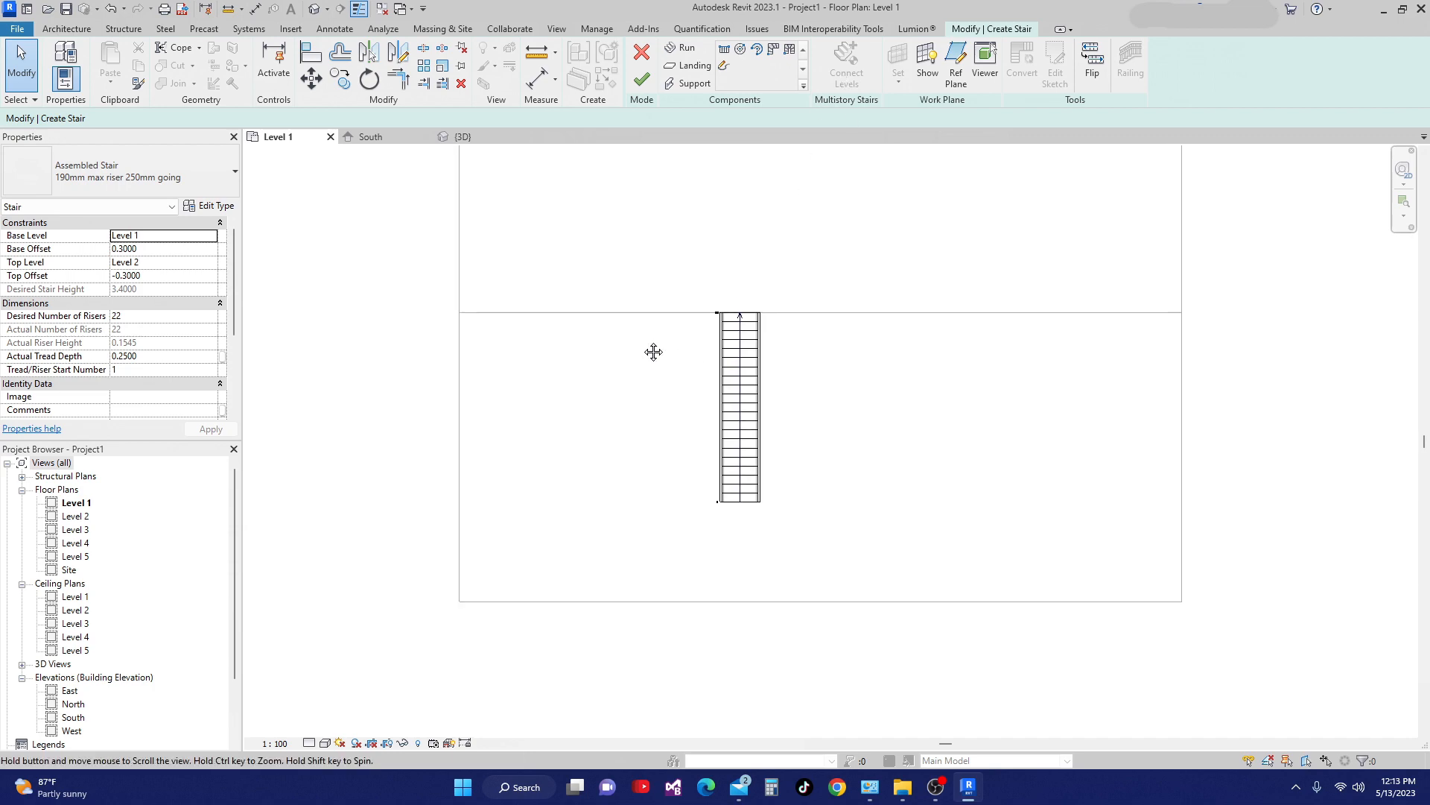
Try enabling the Stair Calculator for slope calculation in the assembled stair type's calculation rules
left_click(209, 207)
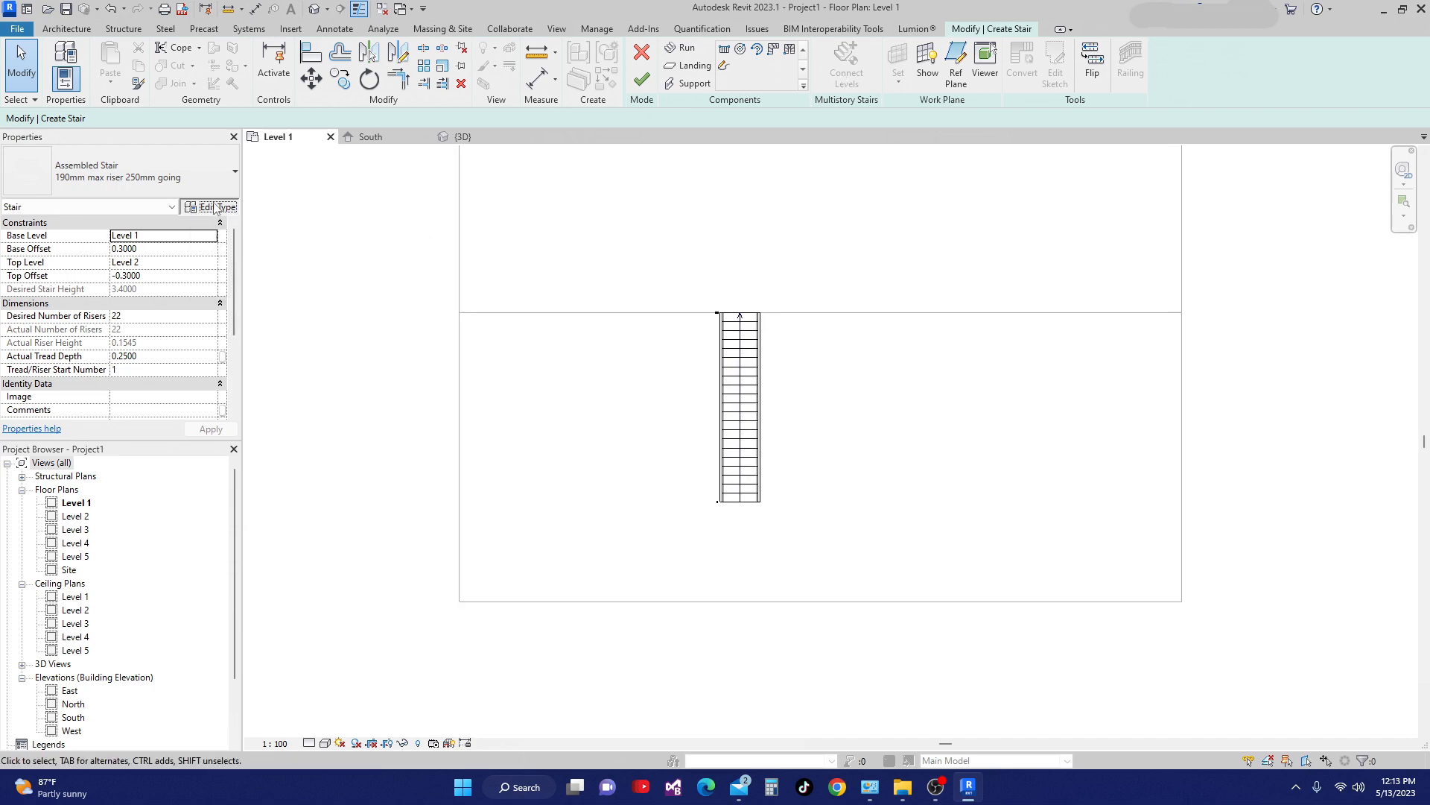
left_click_drag(607, 139, 684, 186)
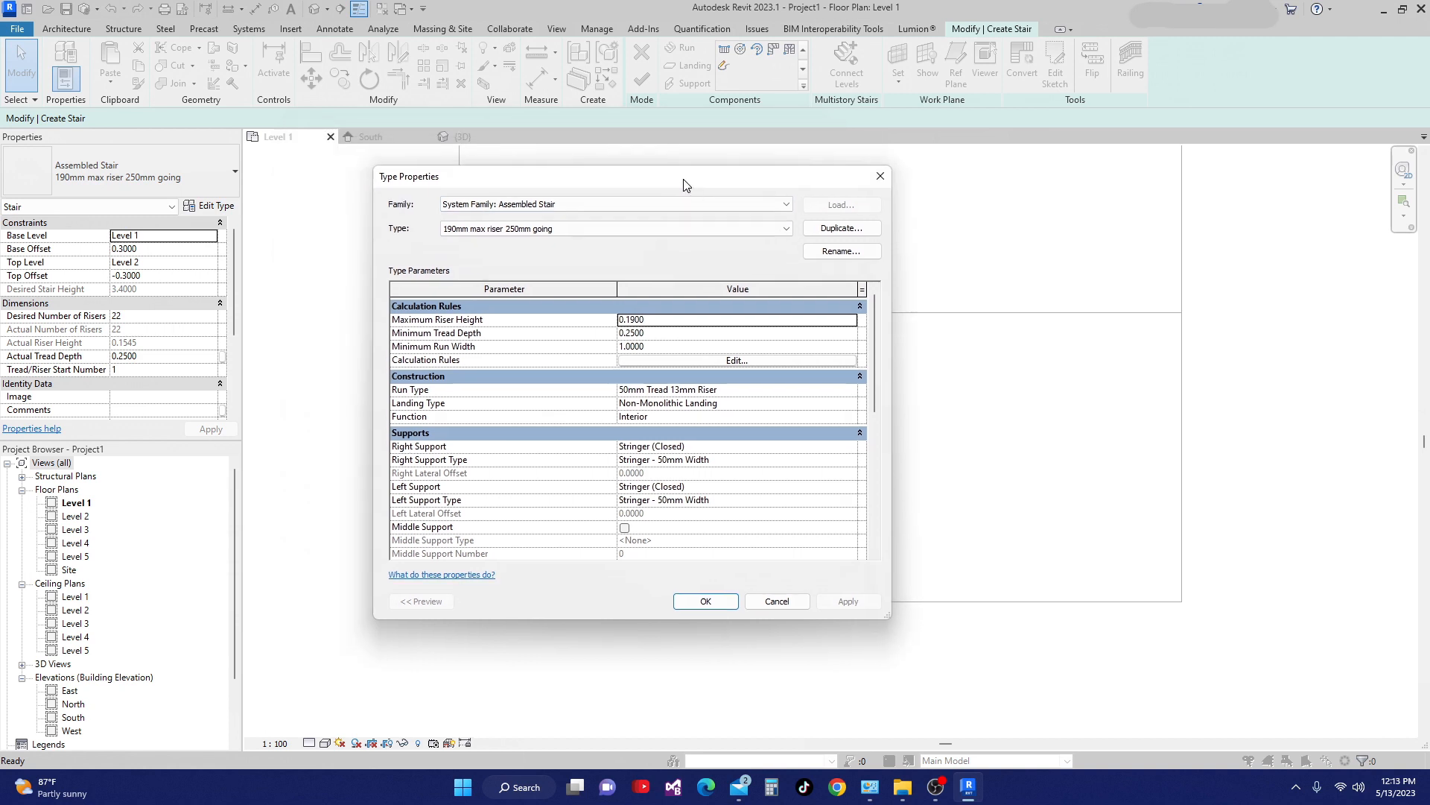
left_click(737, 363)
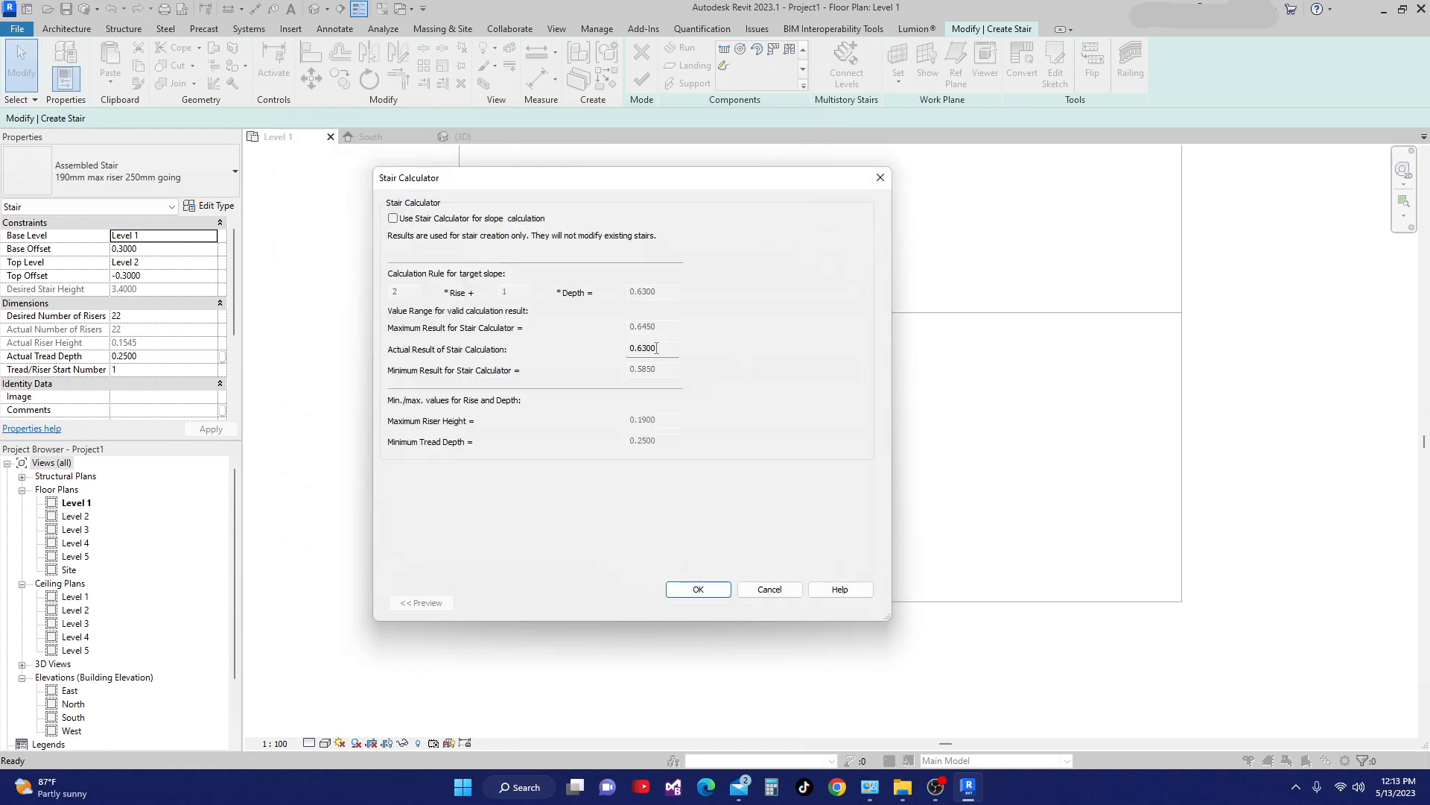
left_click_drag(447, 184, 538, 231)
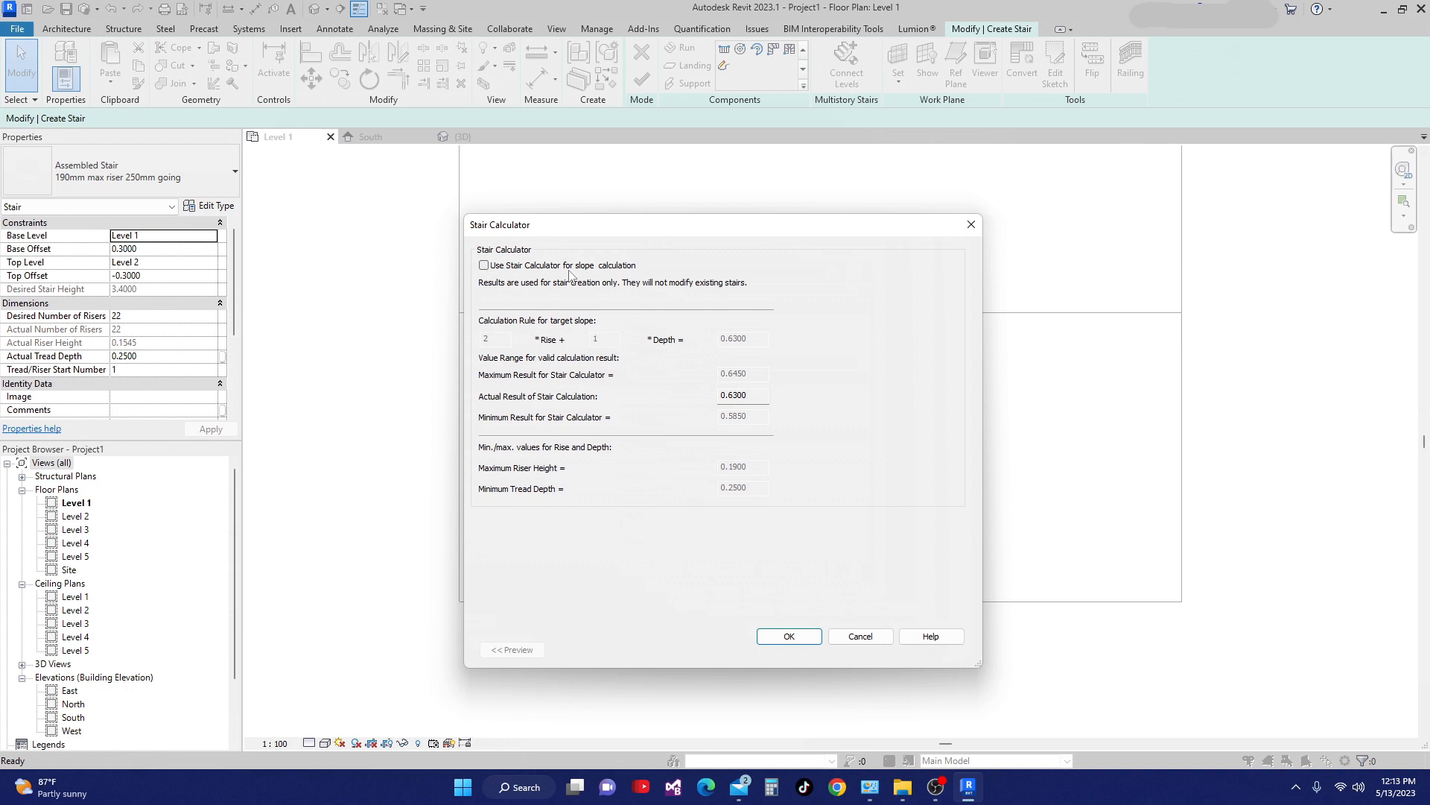
left_click(484, 266)
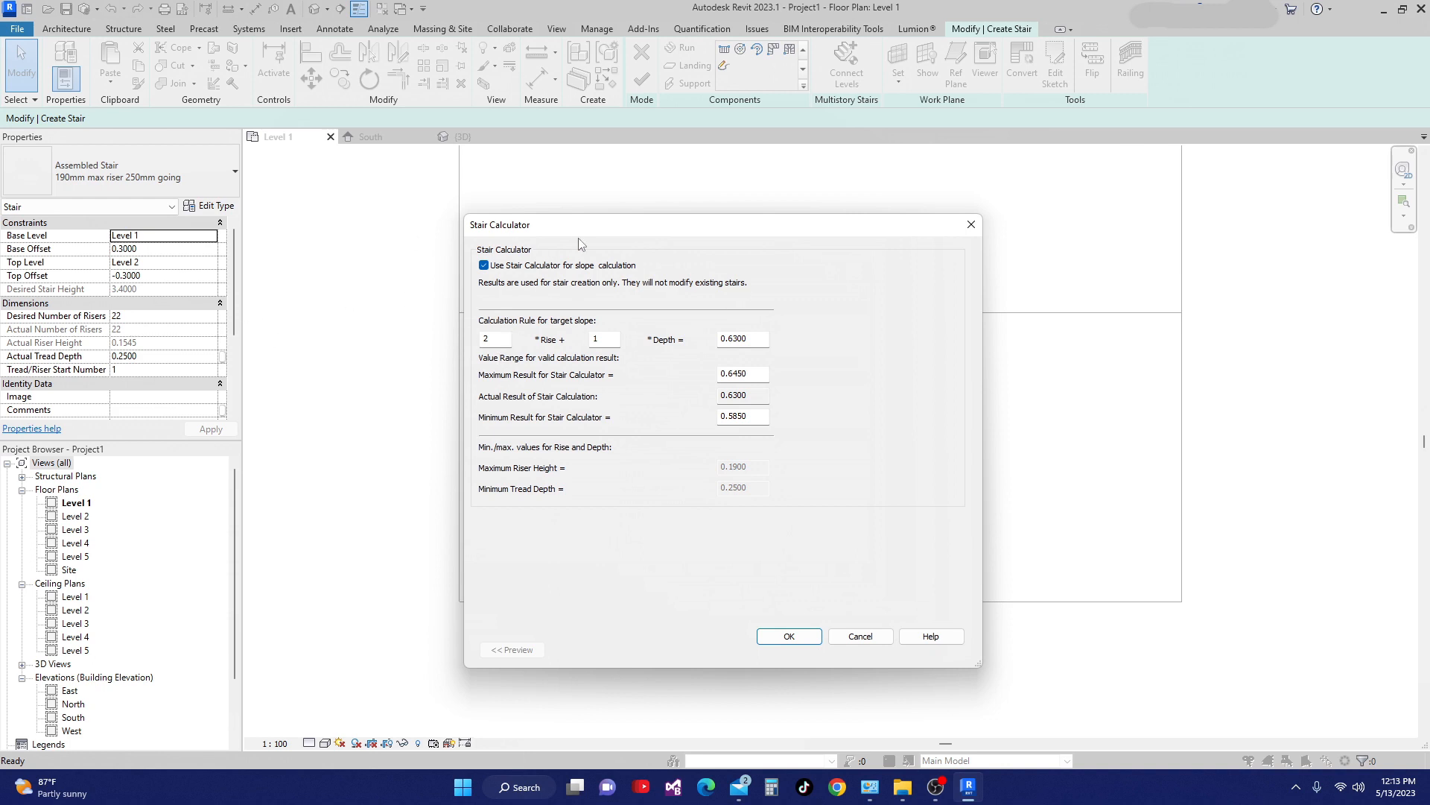
Turn off the Stair Calculator for slope calculation and accept the calculation rules and stair type properties
left_click_drag(642, 233, 637, 219)
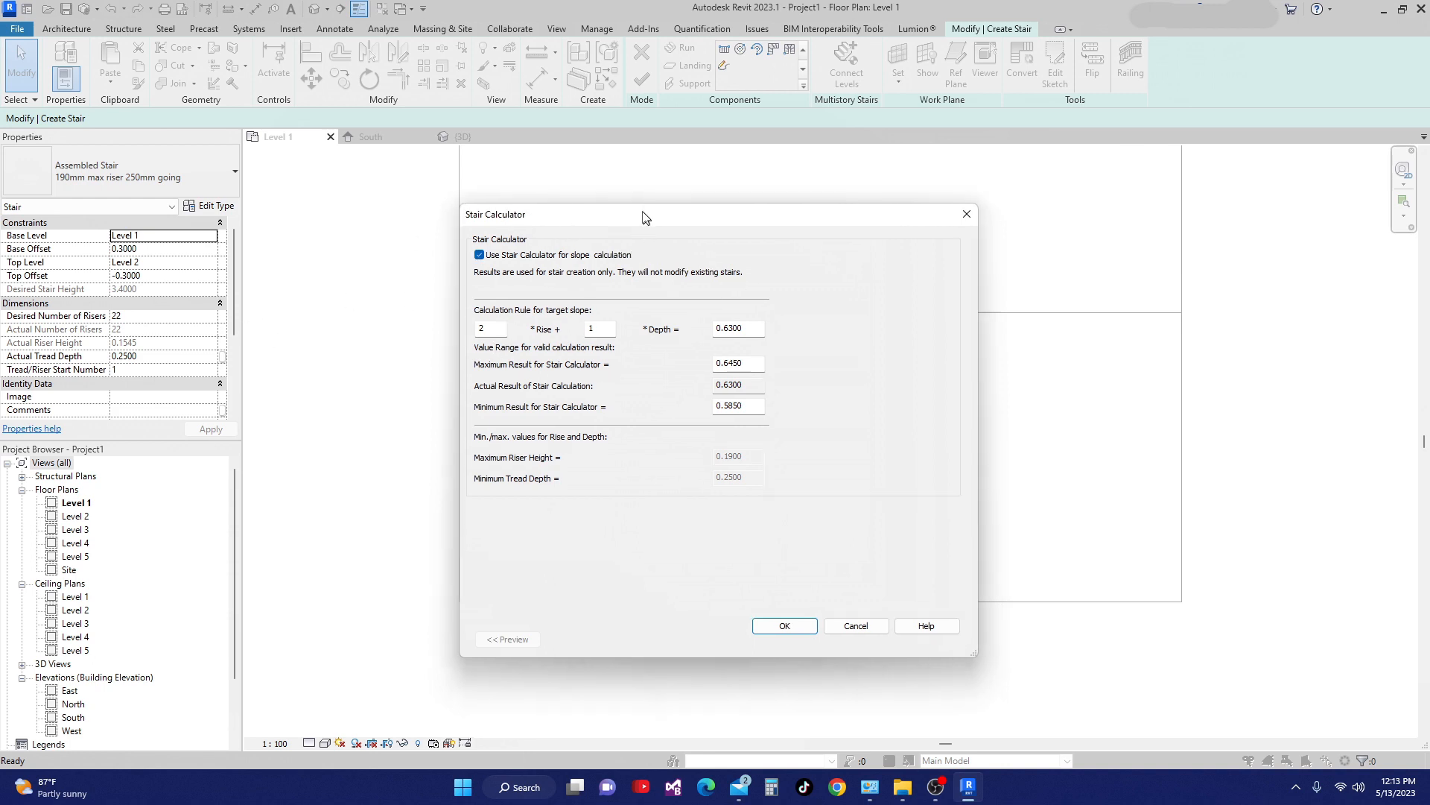
left_click(477, 252)
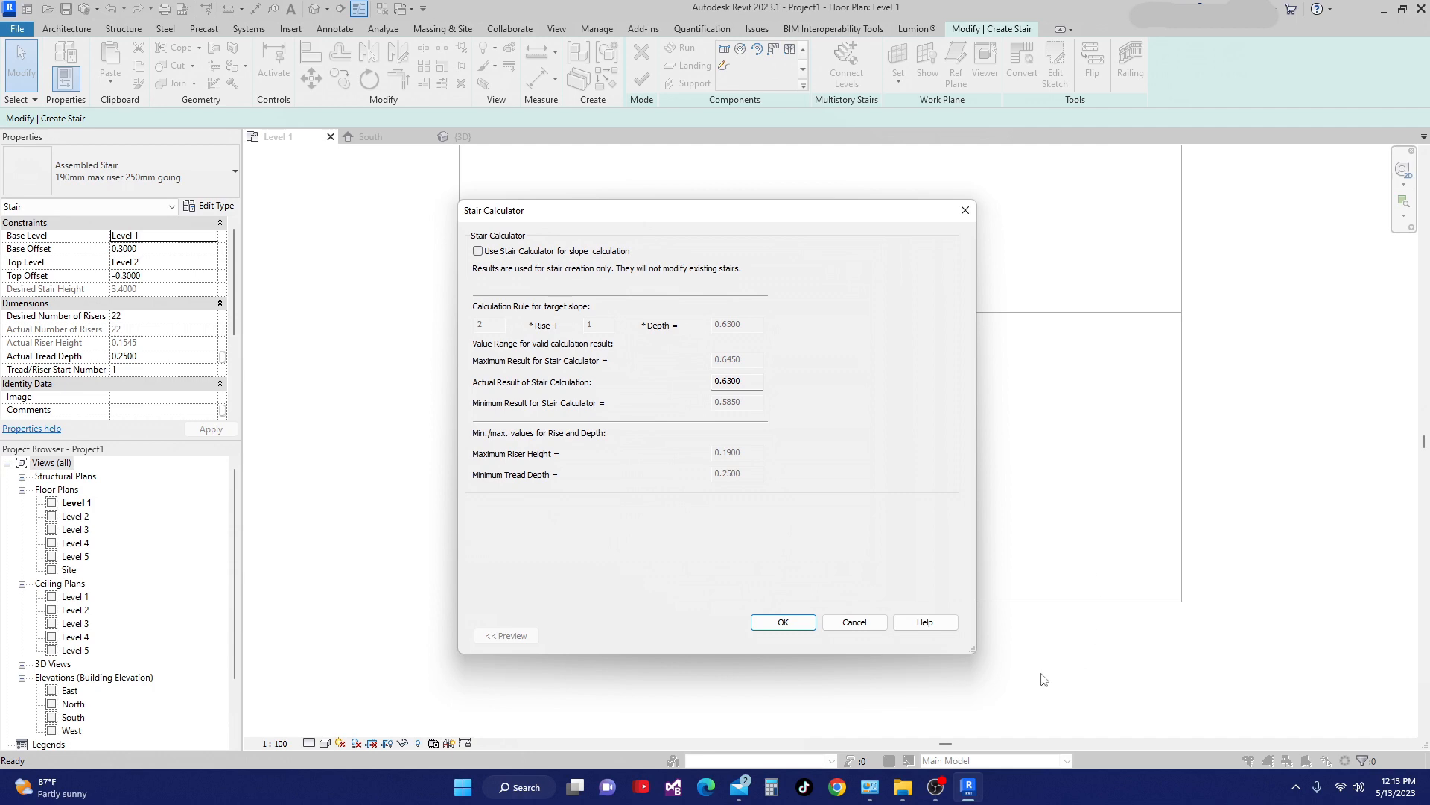
left_click(786, 623)
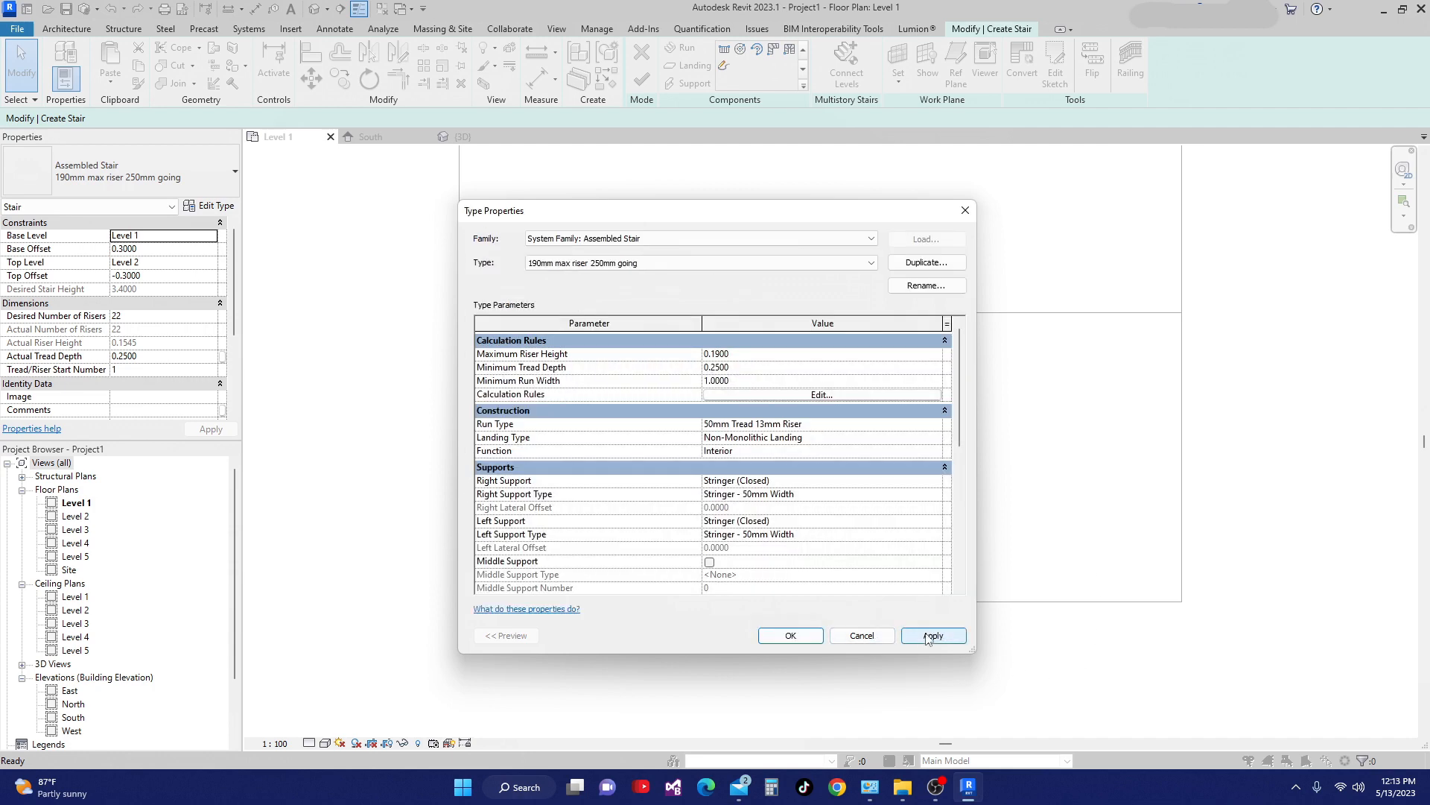
left_click(791, 635)
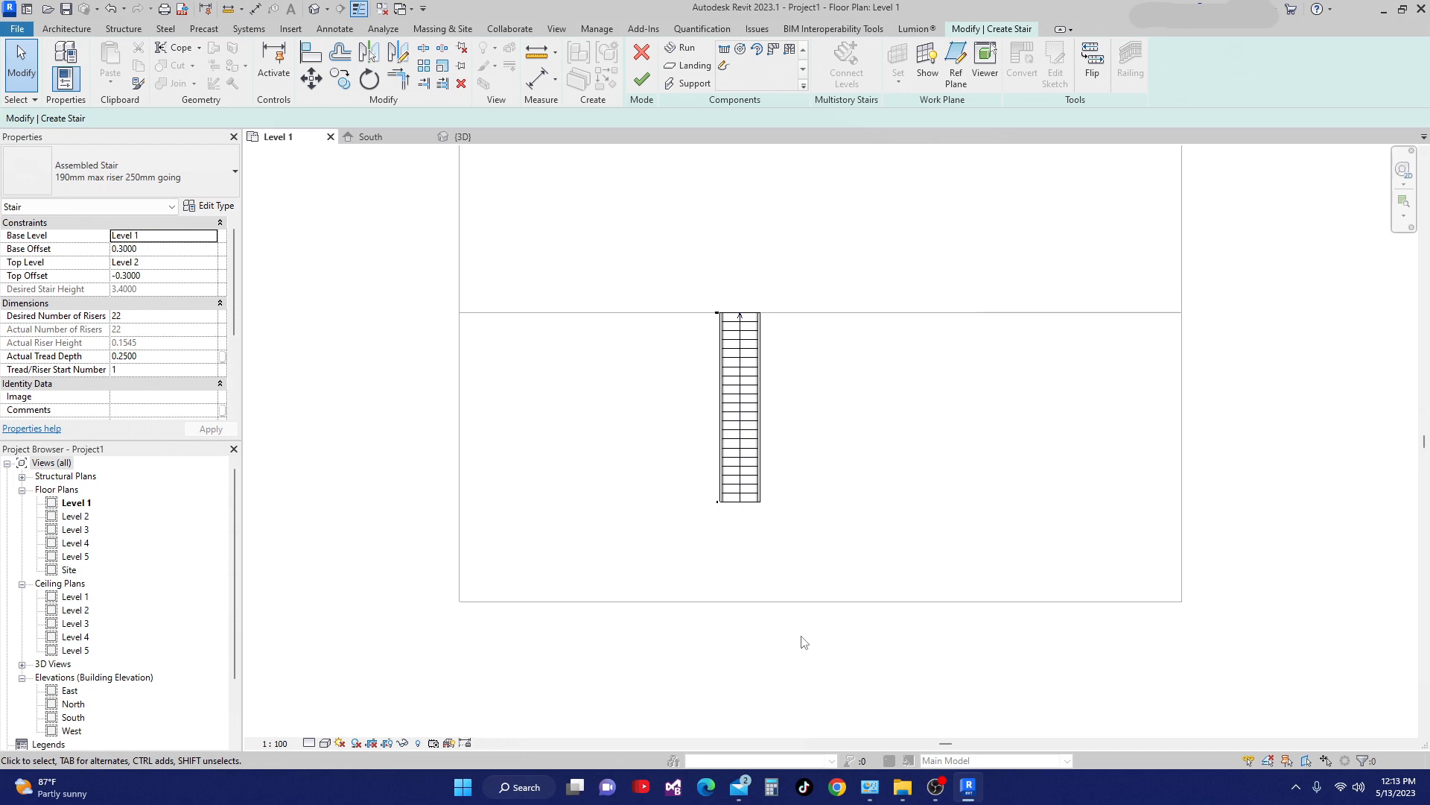
Select the stair run in the 3D view and open its type properties, keeping the lower treads in sight
left_click(460, 137)
scroll(818, 473, "up", 1)
mouse_move(843, 477)
middle_mouse_down()
mouse_move(828, 425)
mouse_move(847, 473)
middle_mouse_up()
scroll(883, 450, "up", 1)
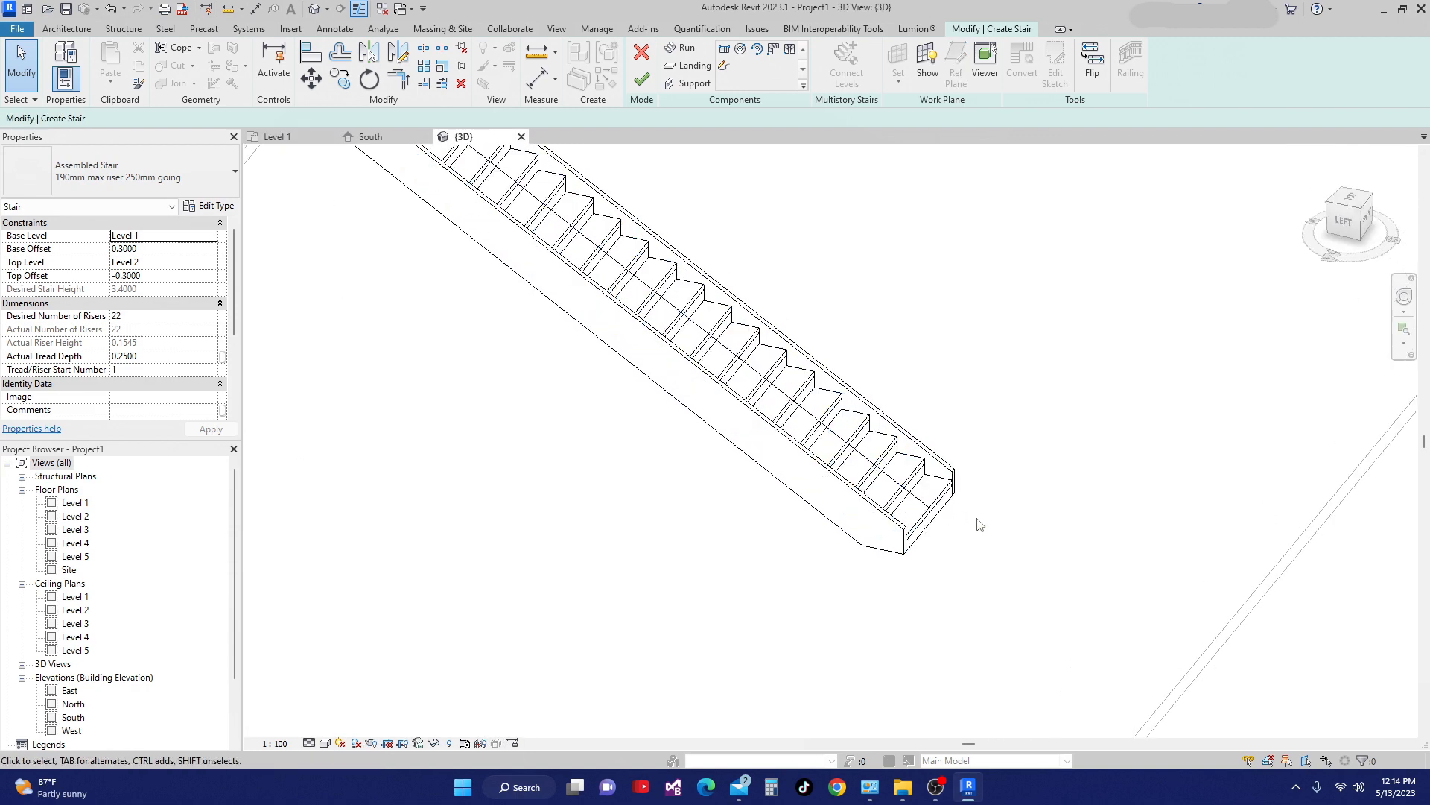
middle_click_drag(589, 247, 750, 380)
scroll(755, 445, "down", 1)
scroll(806, 476, "down", 1)
left_click(951, 542)
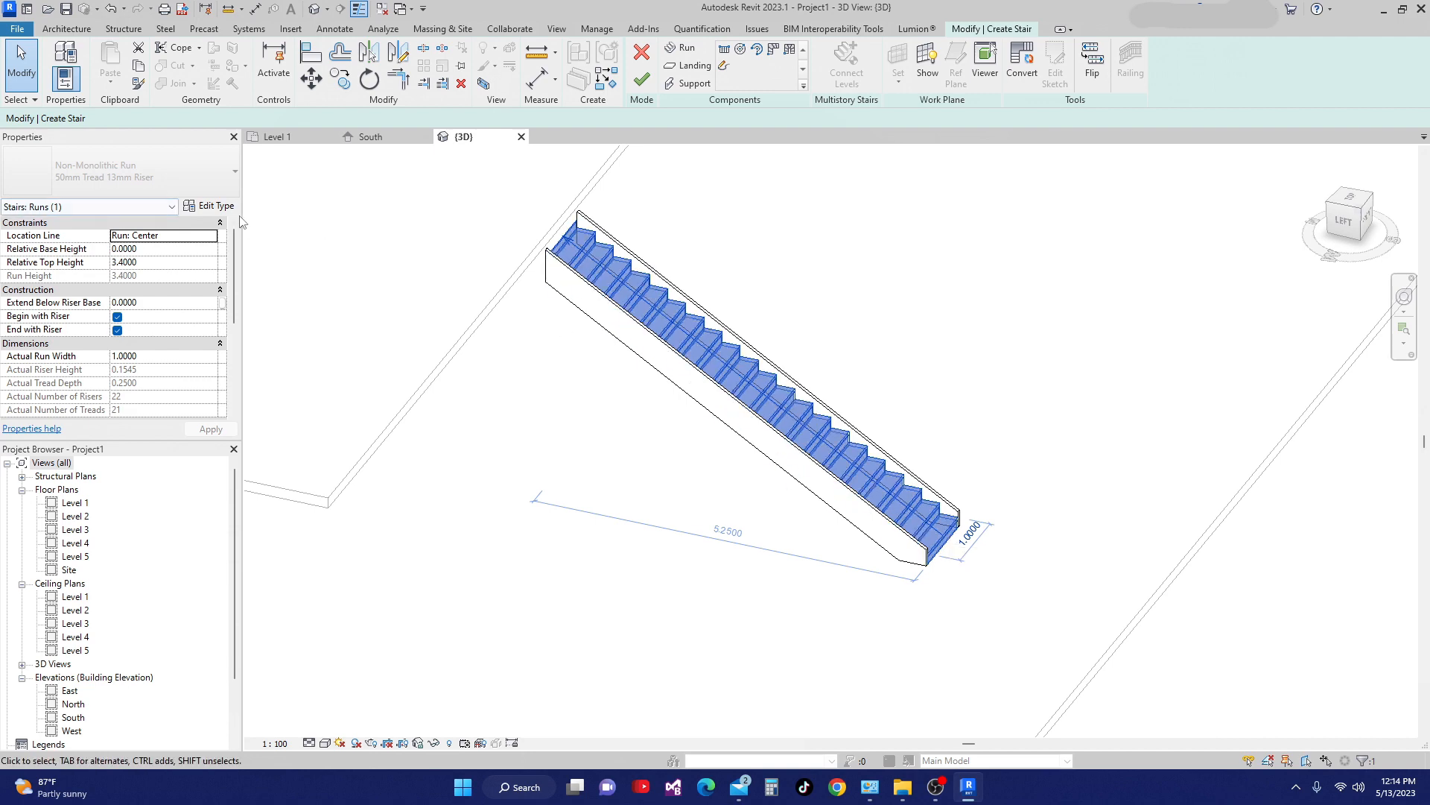
left_click(211, 207)
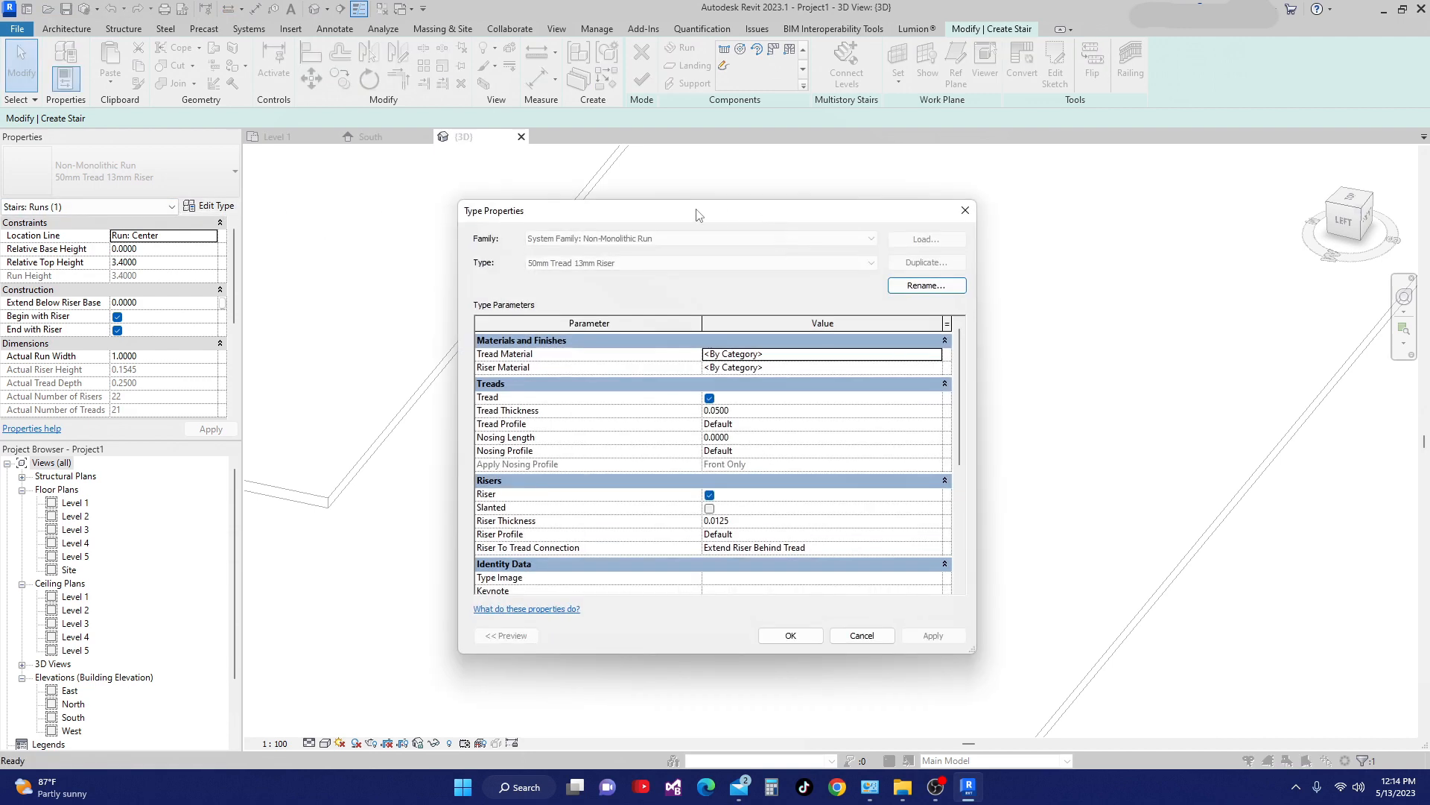
left_click_drag(696, 215, 333, 91)
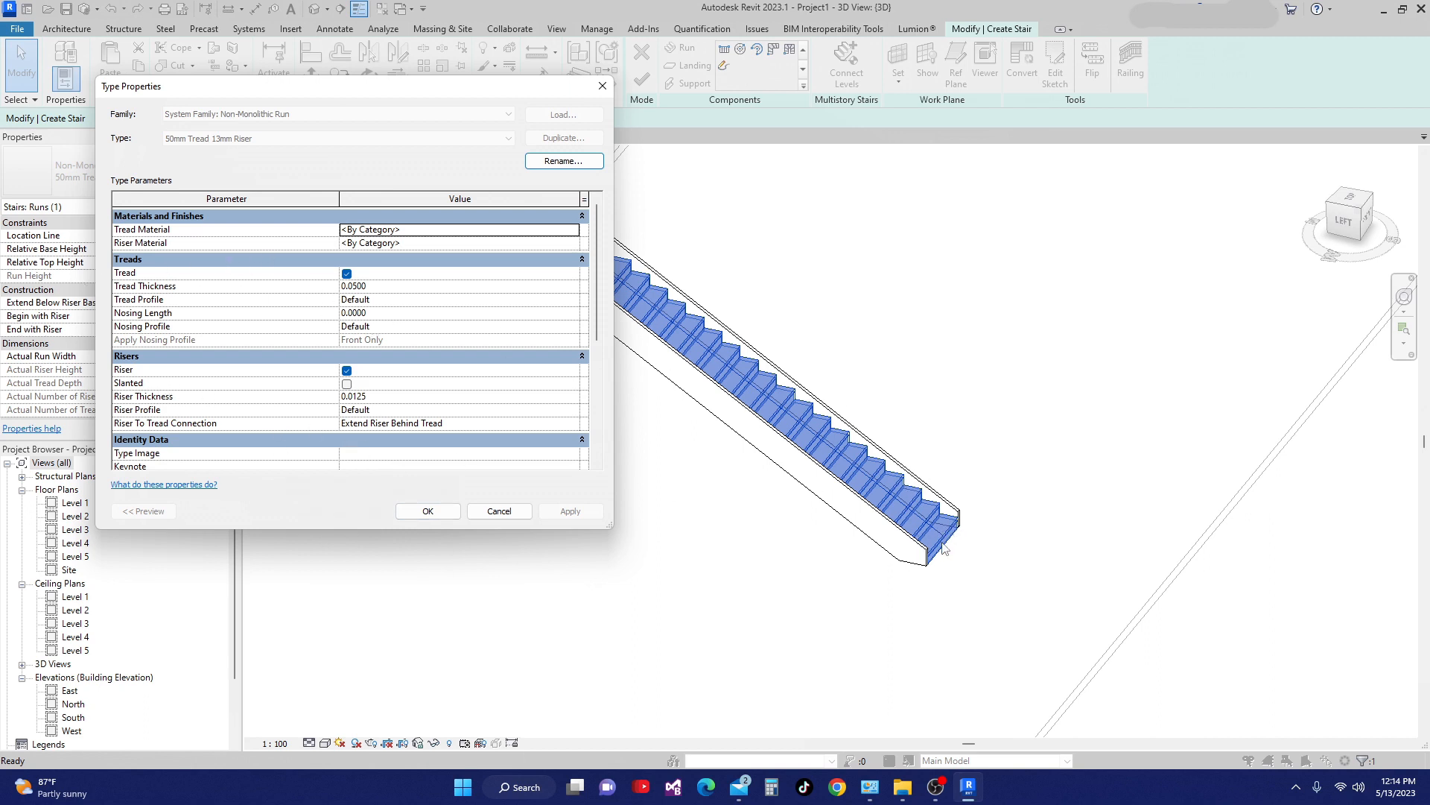
left_click_drag(342, 84, 322, 104)
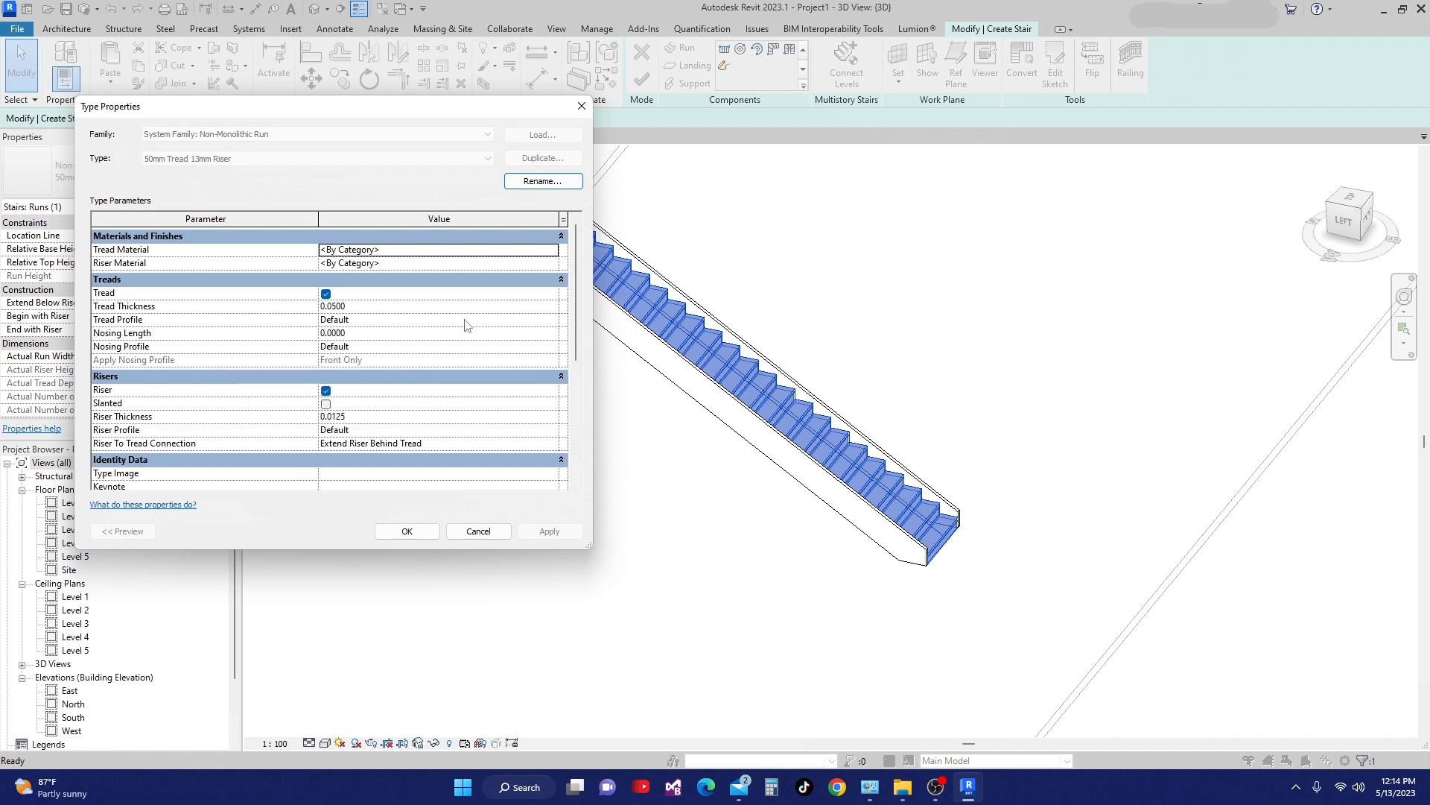
Try the M_Stair Tread : M_Stair Tread profile for the run's treads and apply it
left_click(546, 318)
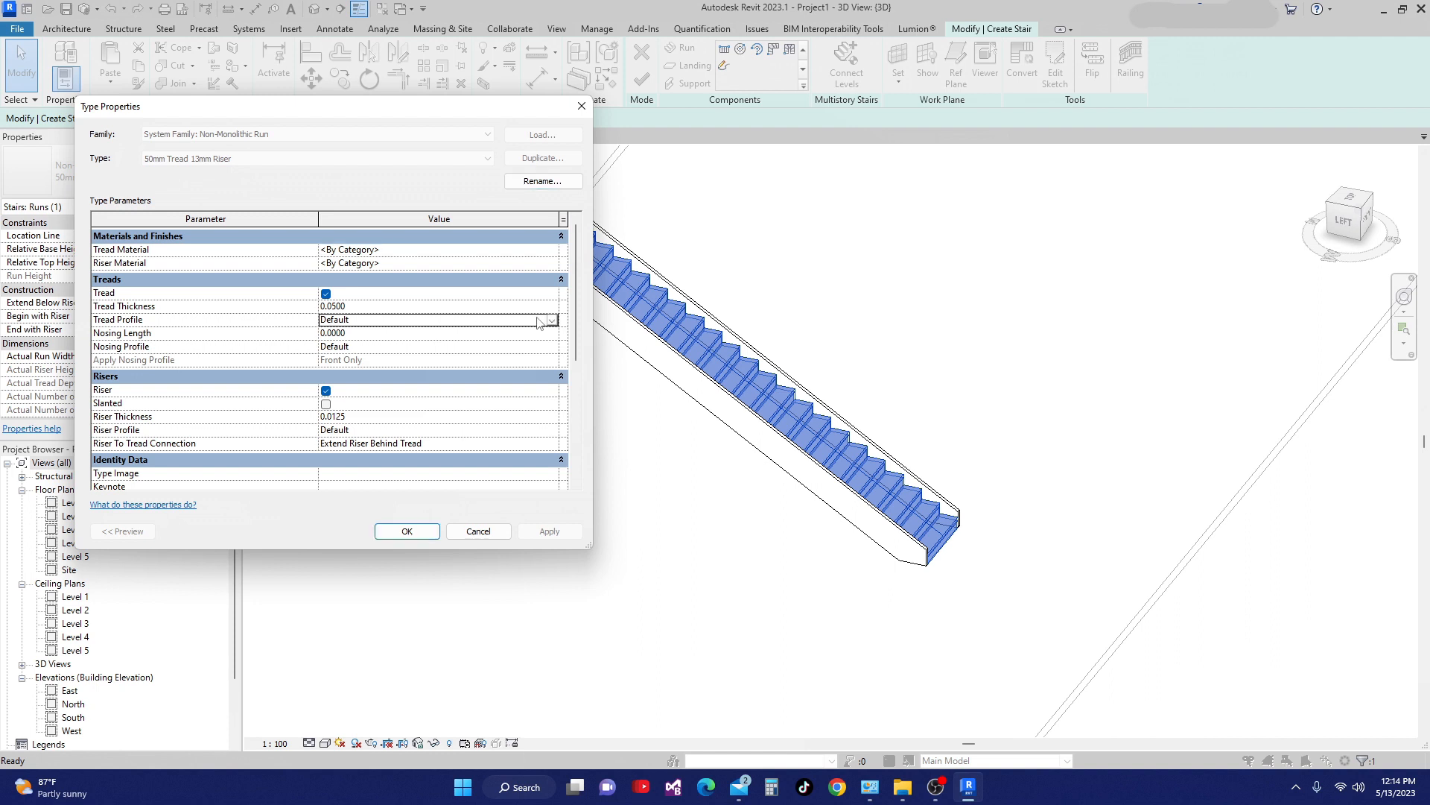
left_click(551, 320)
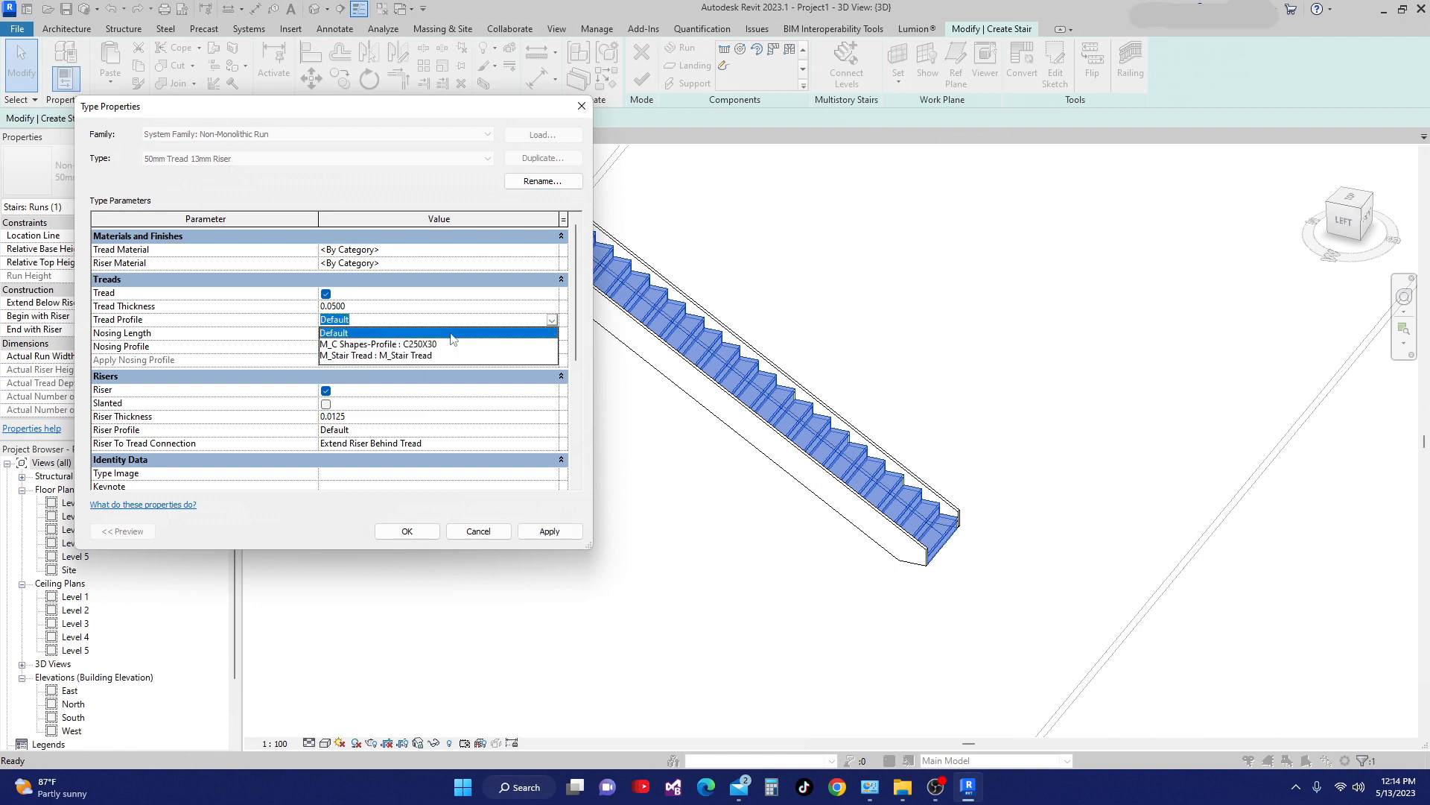
left_click(350, 356)
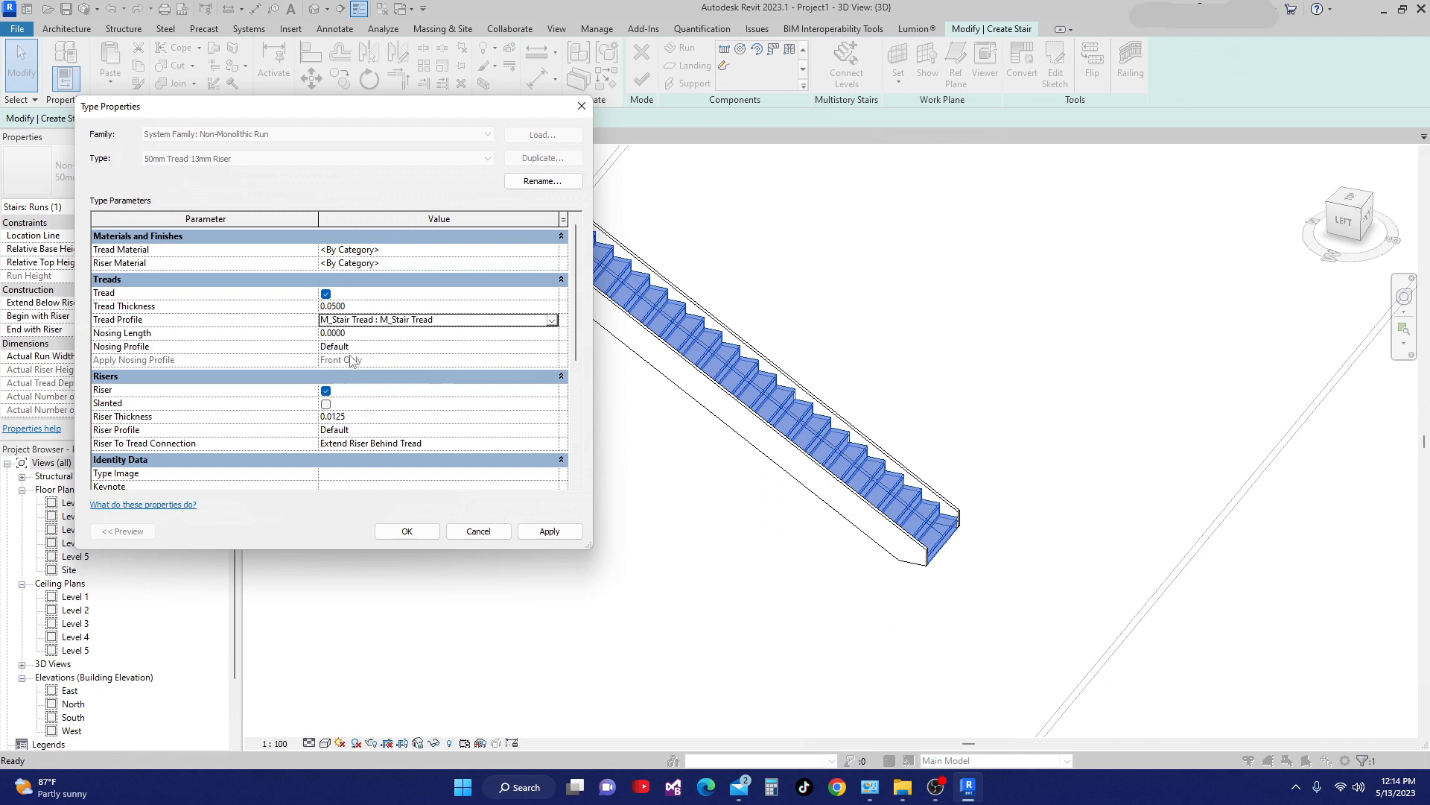
left_click(562, 533)
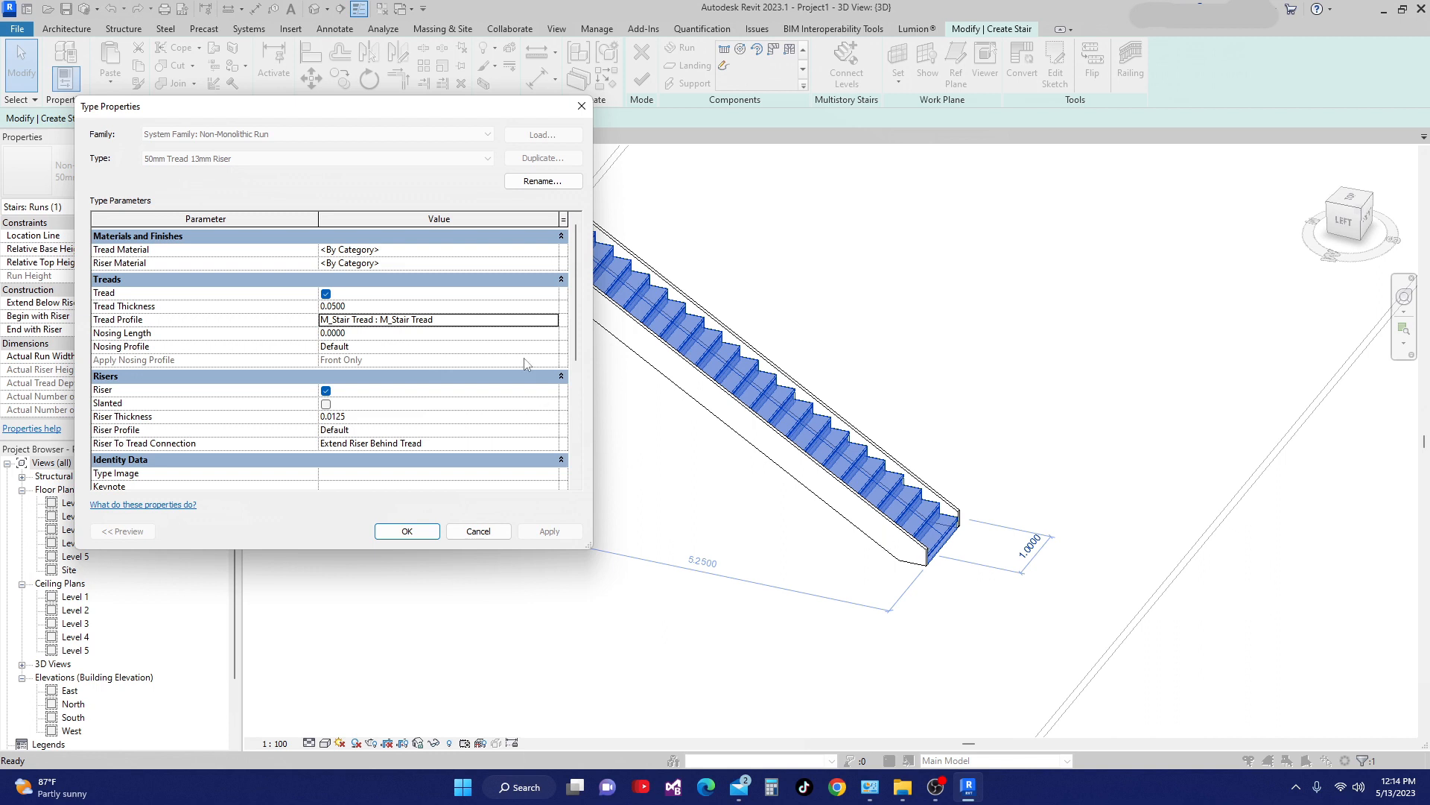
Try M_C Shapes-Profile : C250X30 as the run's tread profile and apply it
left_click(555, 319)
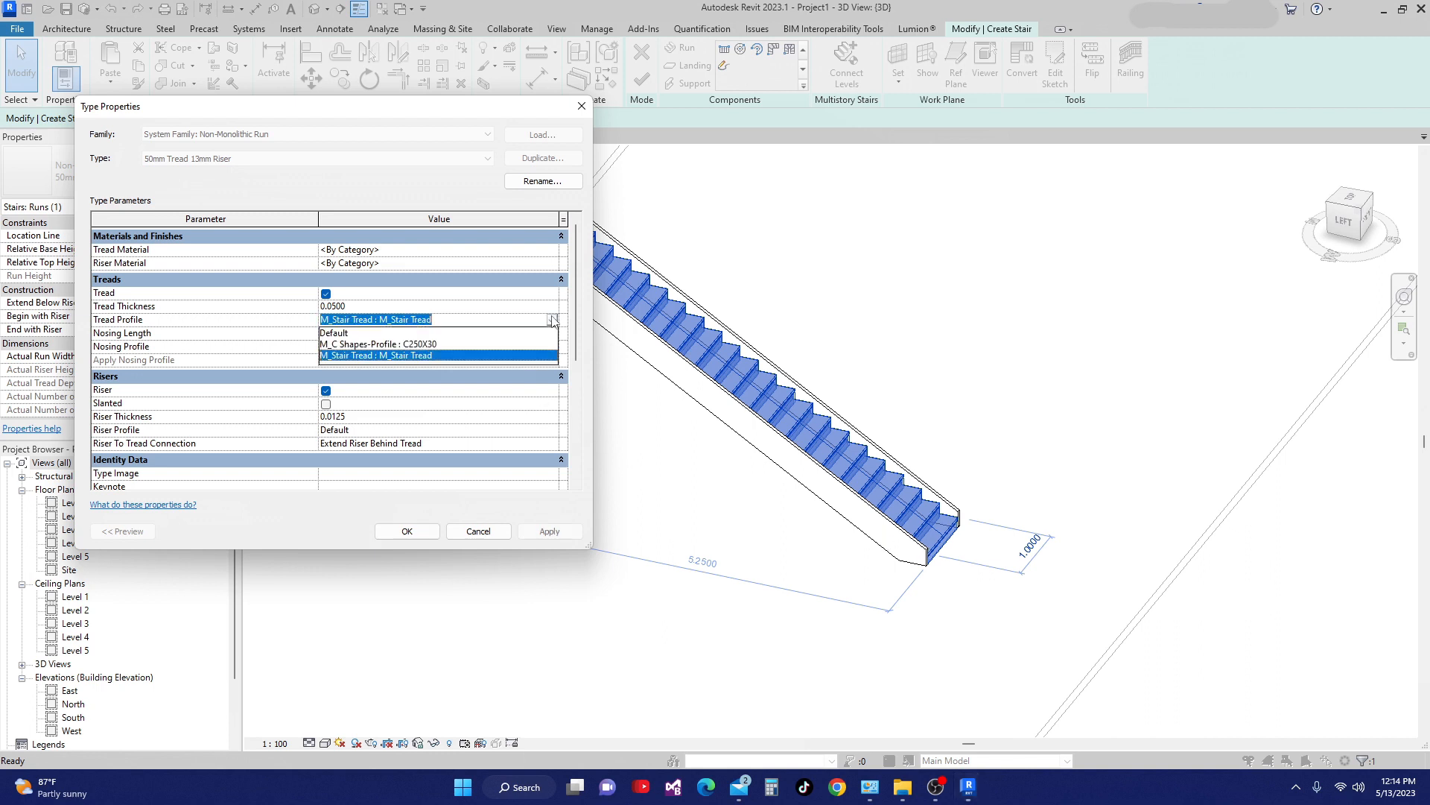
left_click(355, 345)
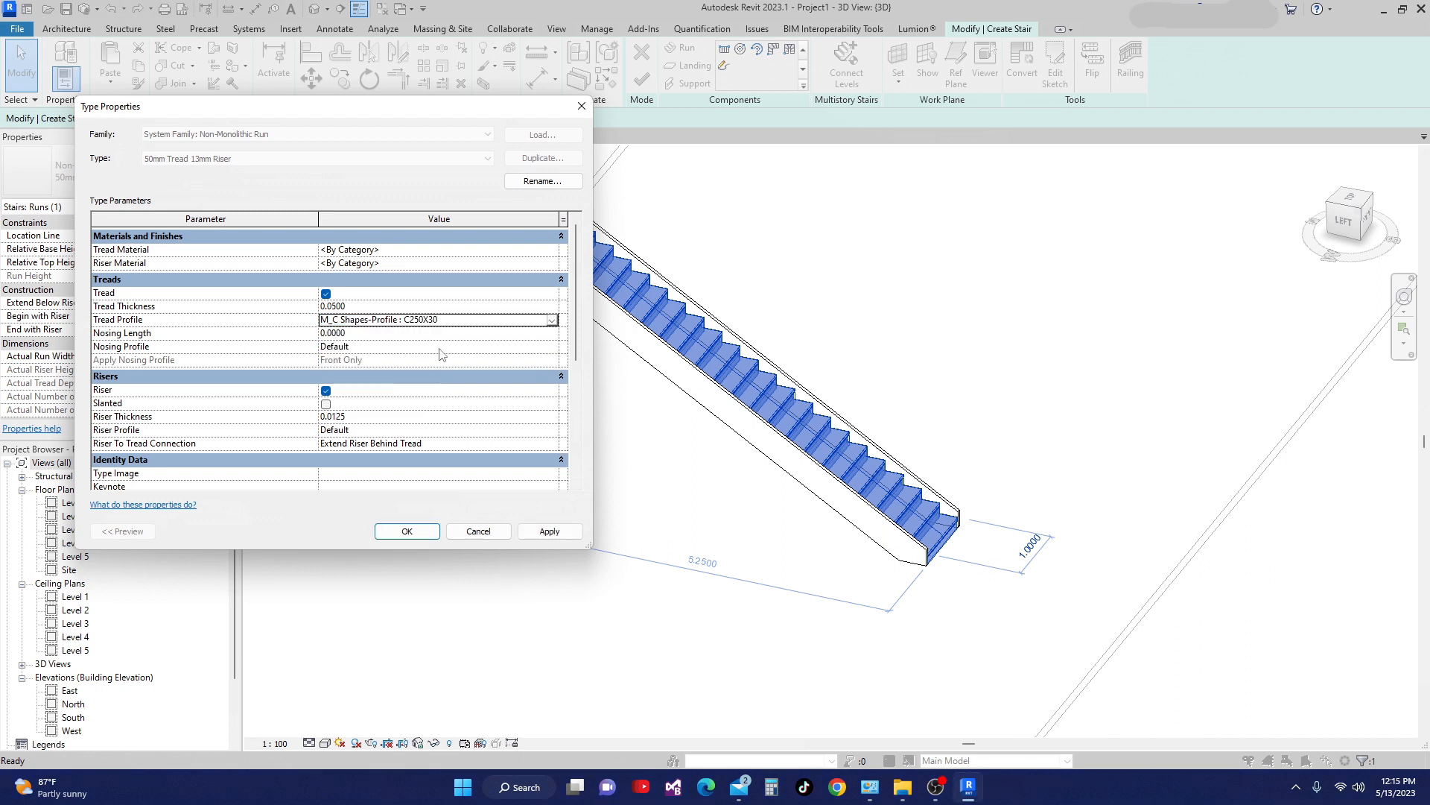
left_click(551, 531)
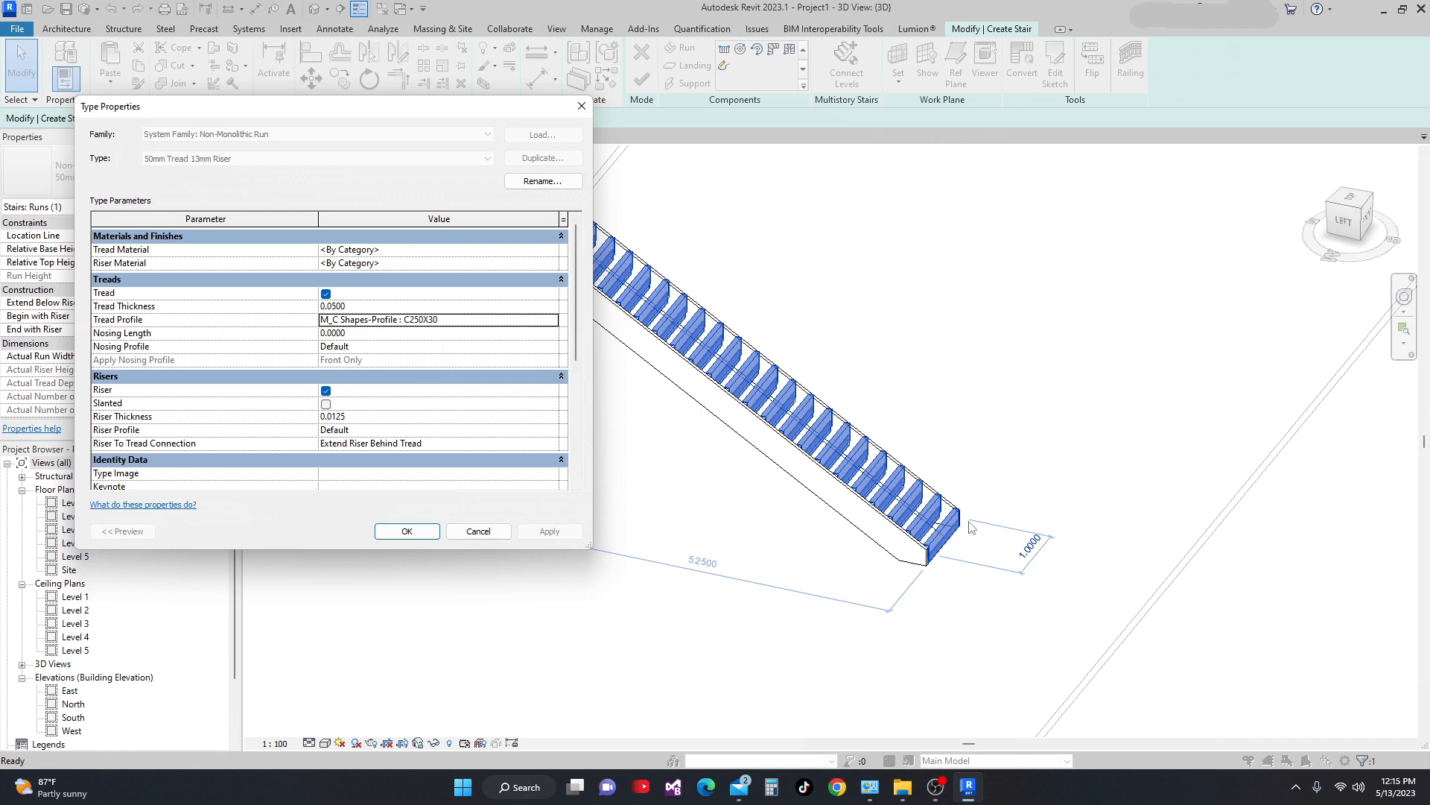
Restore the run's tread profile to Default and apply the change
left_click(549, 324)
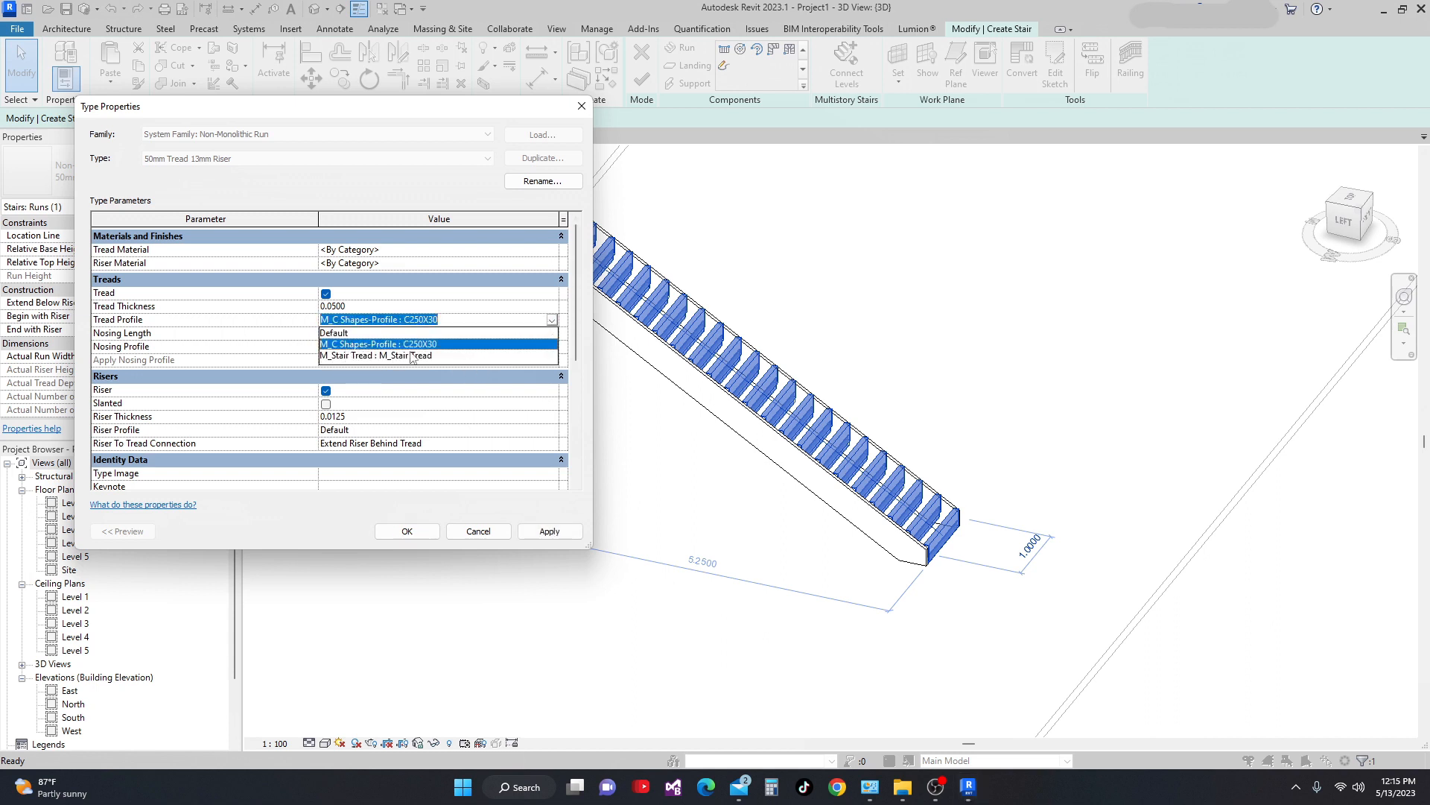
left_click(334, 333)
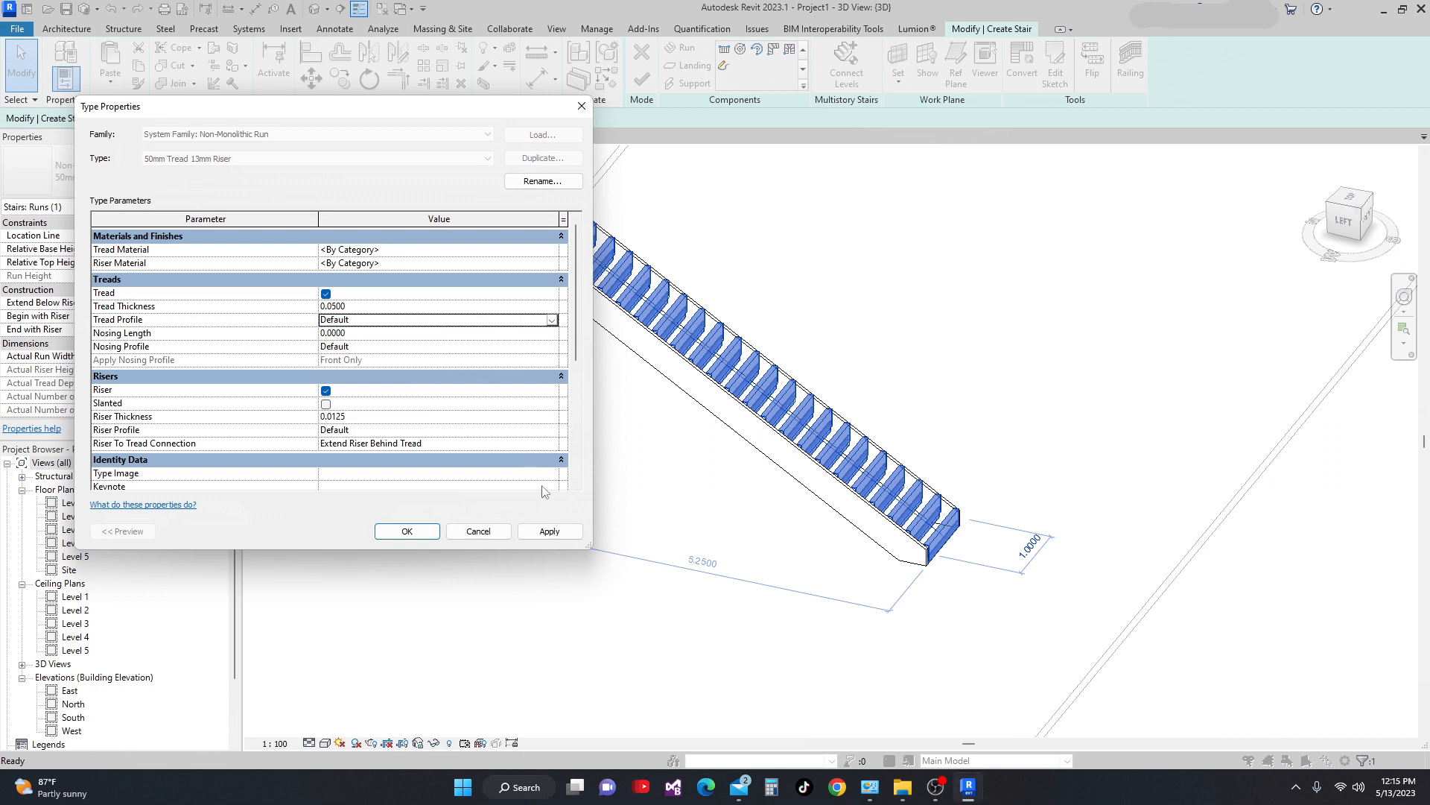
left_click(549, 531)
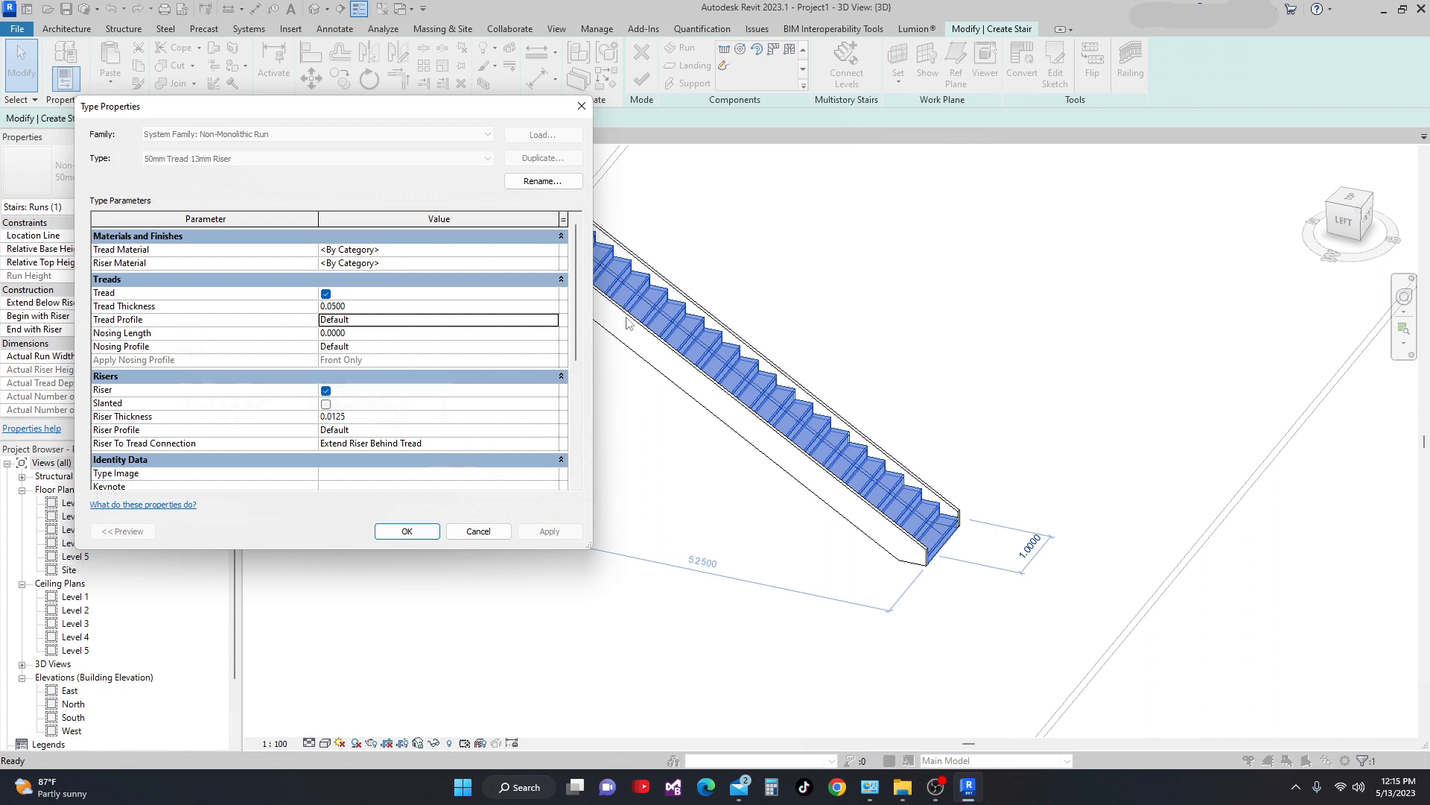
Try M_C Shapes-Profile : C250X30 as the run's riser profile and apply it
scroll(579, 335, "down", 3)
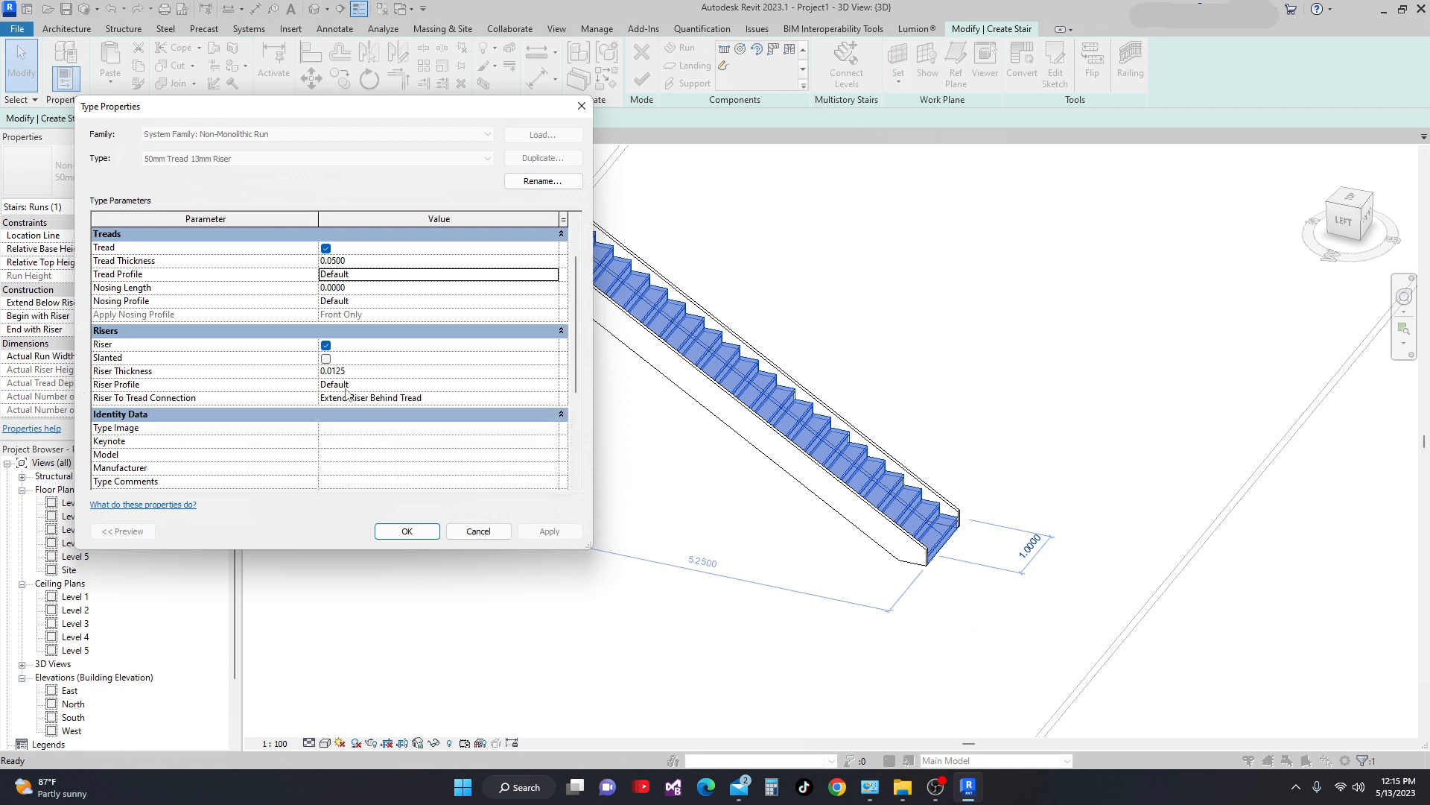
left_click(552, 385)
left_click(551, 384)
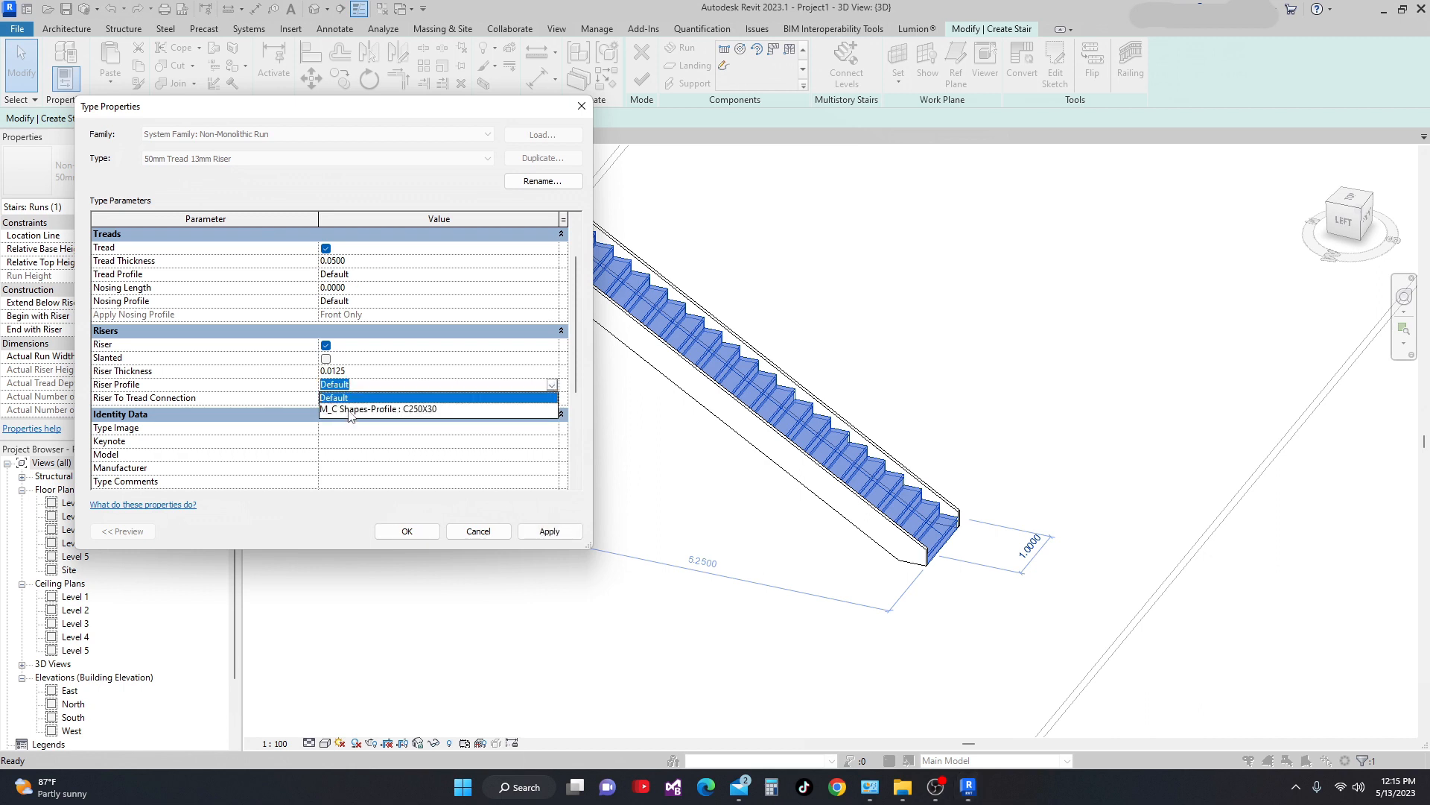
left_click(359, 409)
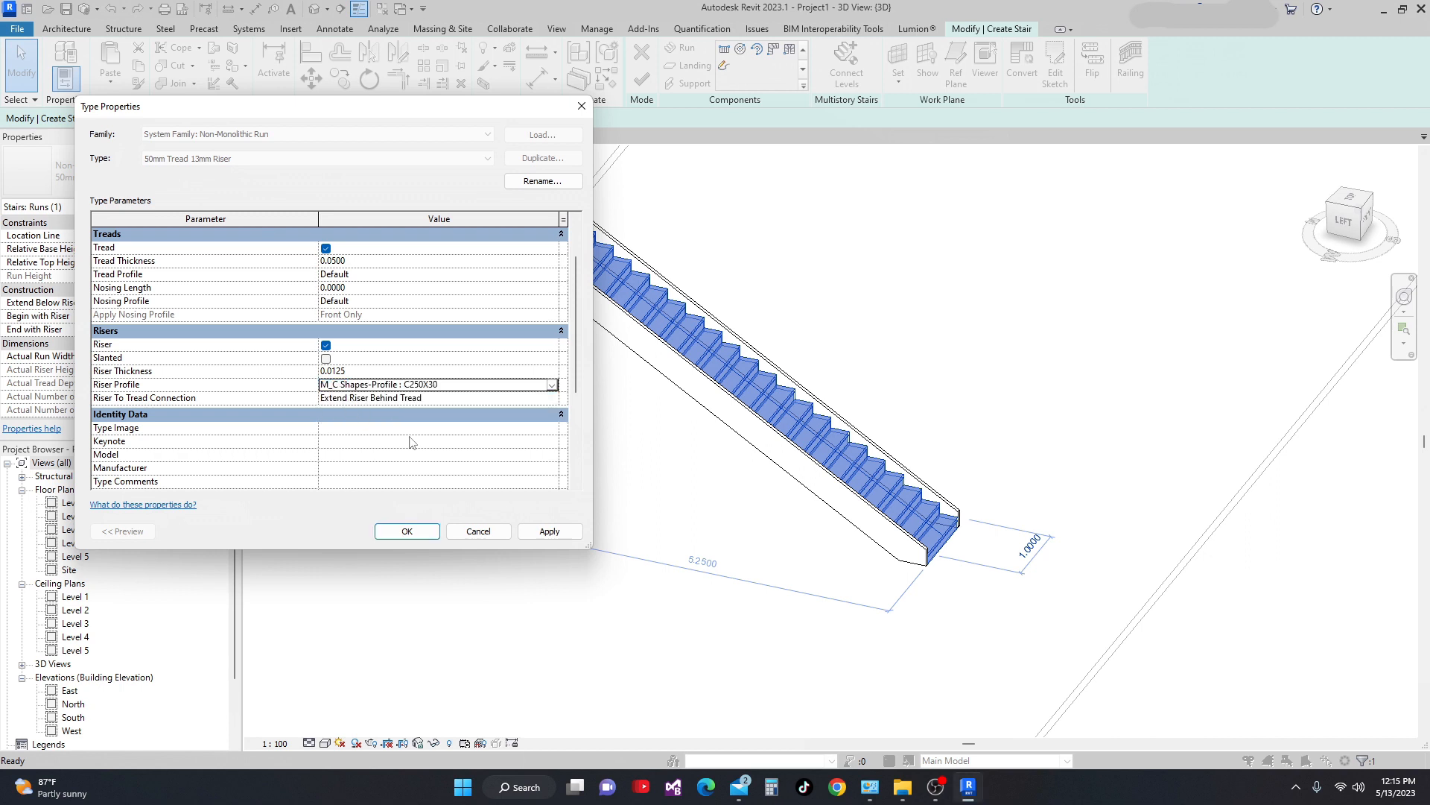
left_click(550, 531)
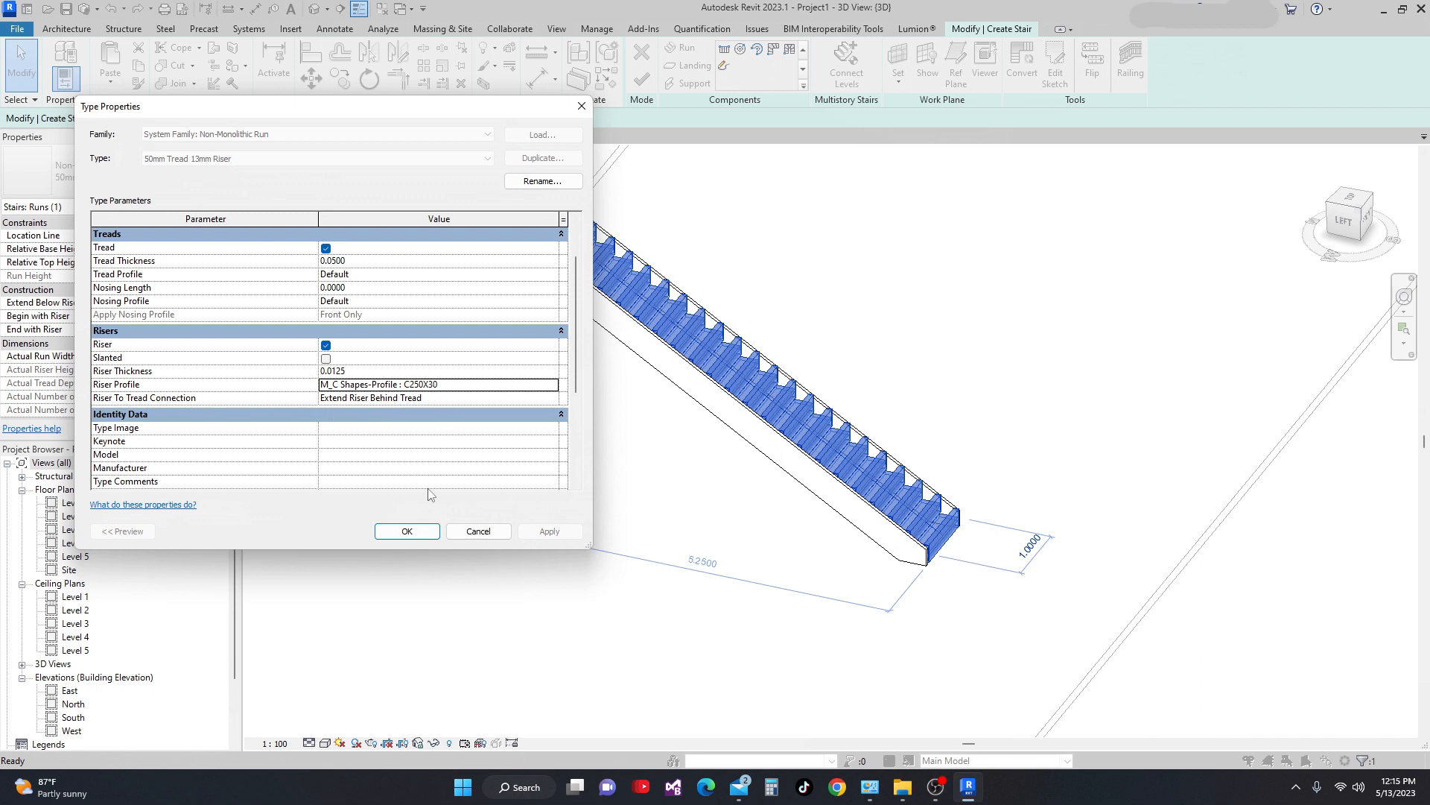
Restore the run's riser profile to Default, apply it and accept the run type properties
left_click(551, 385)
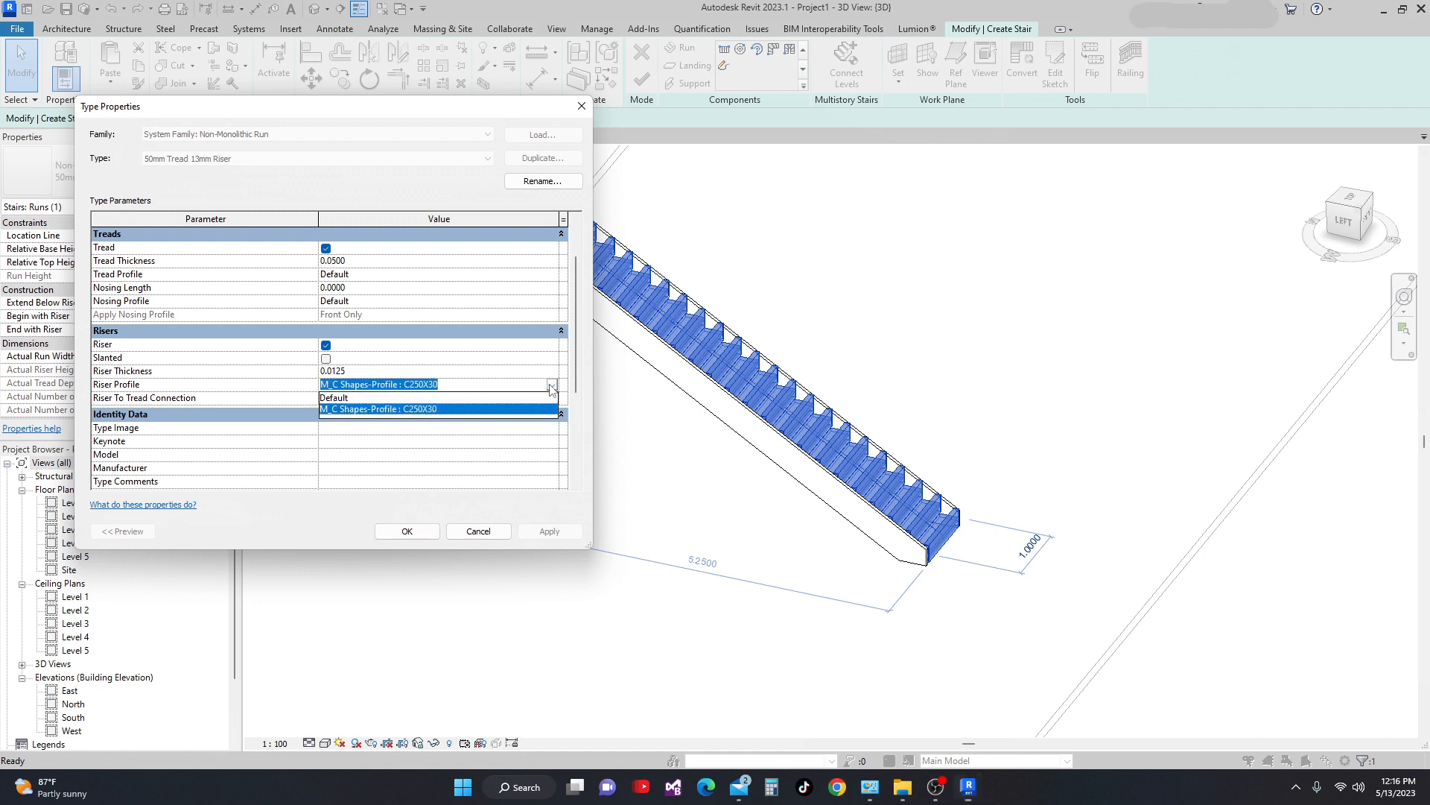
left_click(338, 398)
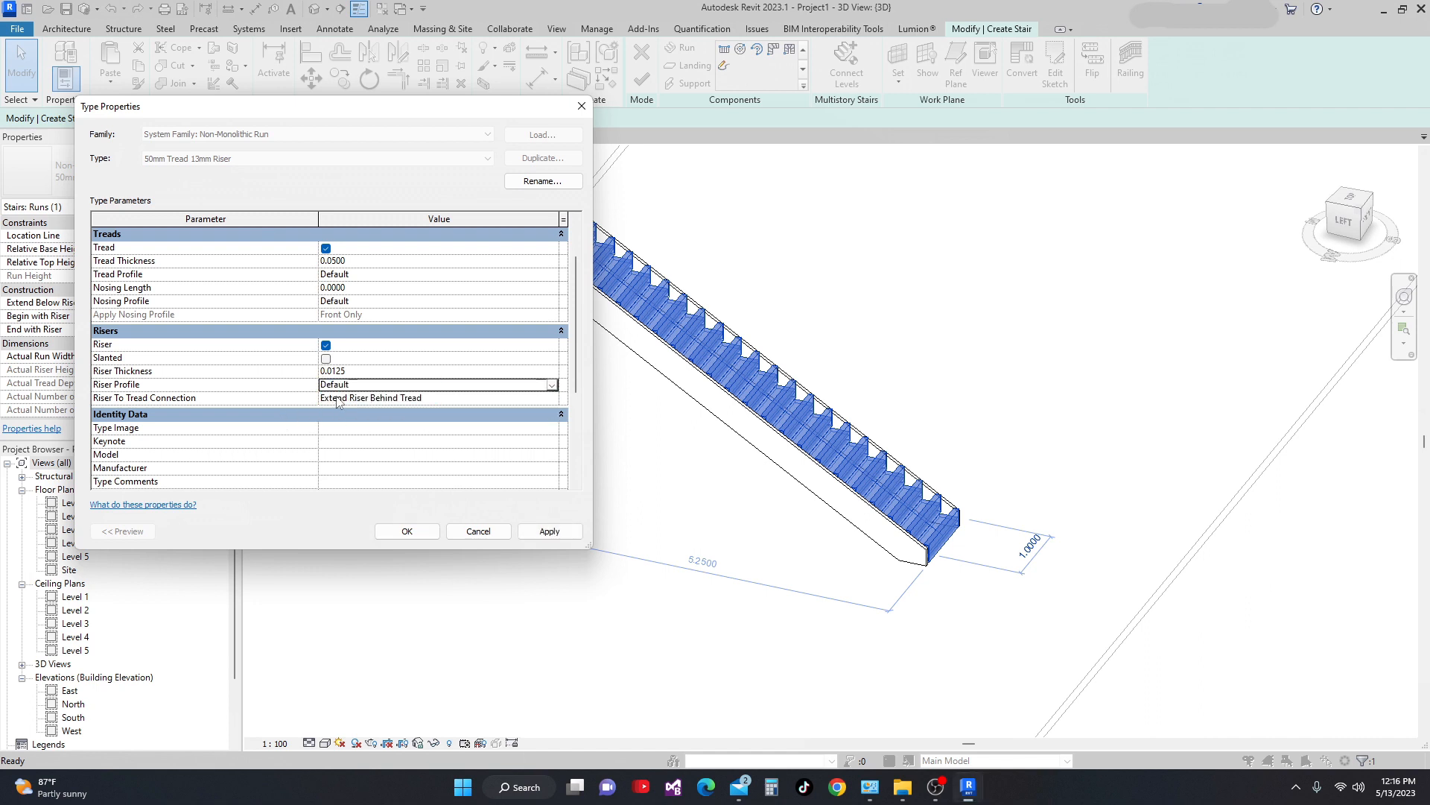
left_click(549, 531)
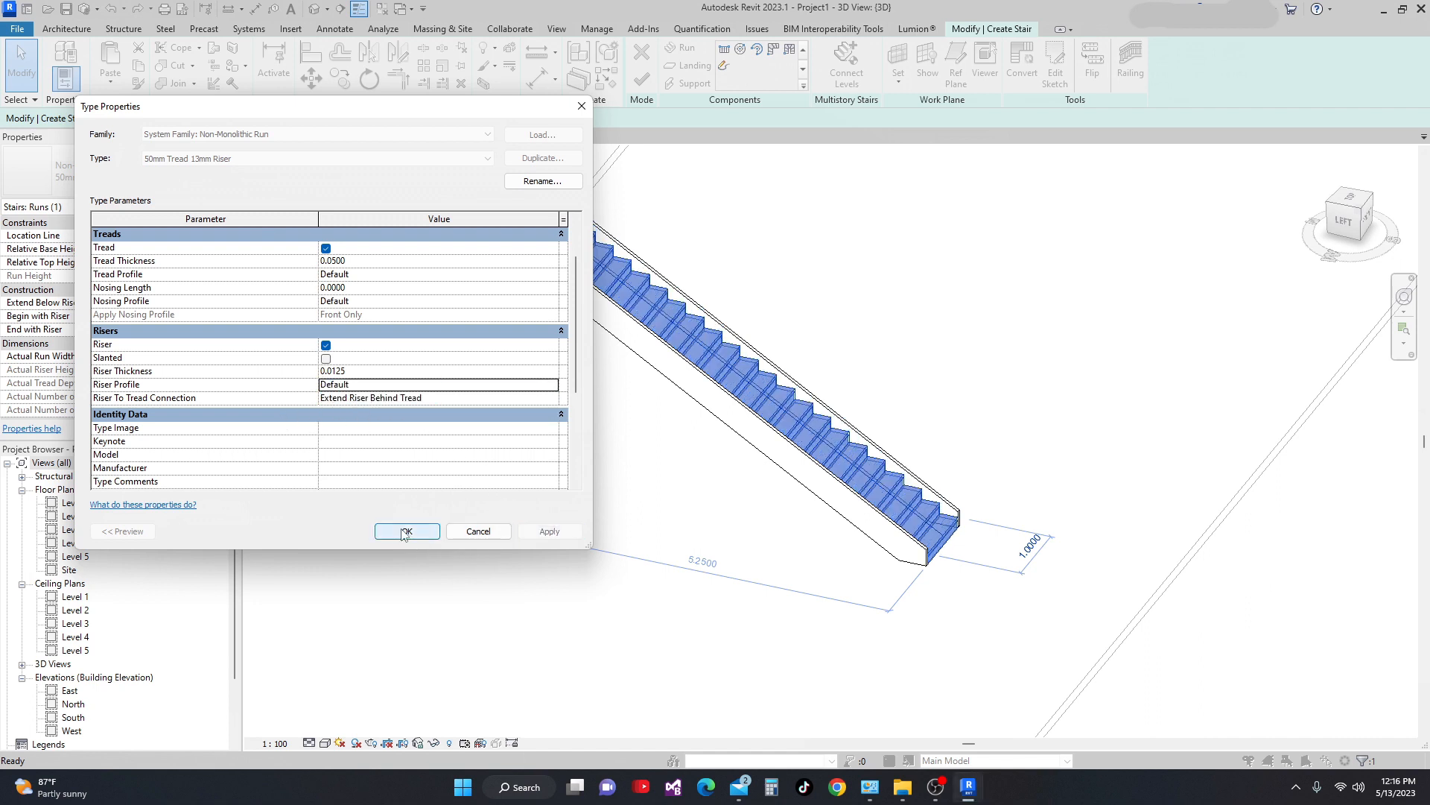
left_click(407, 530)
Deselect the run and set the assembled stair type's right support to Carriage (Open)
scroll(497, 548, "down", 1)
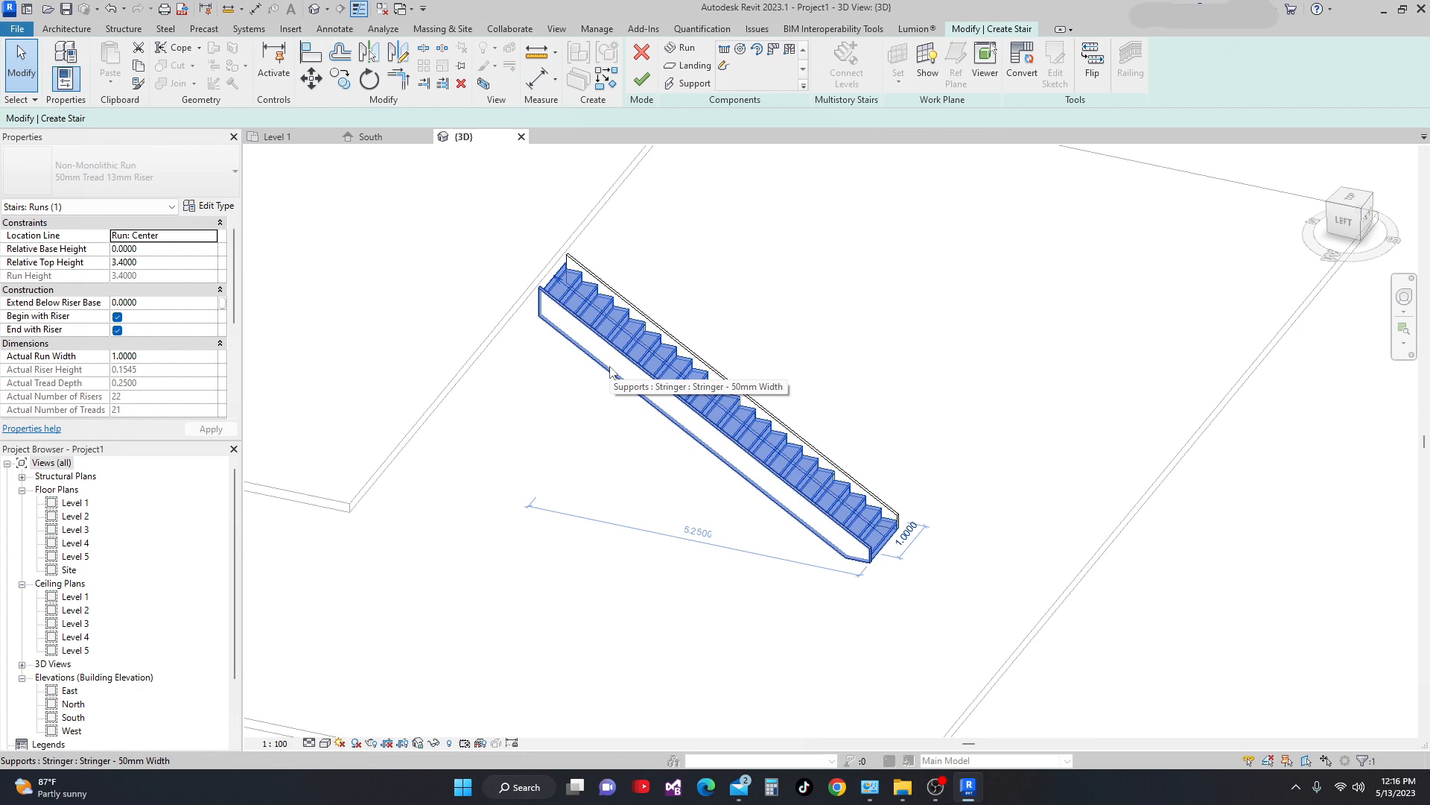
scroll(723, 450, "up", 2)
mouse_move(723, 451)
middle_mouse_down()
mouse_move(722, 422)
mouse_move(727, 462)
middle_mouse_up()
scroll(728, 461, "down", 1)
left_click(916, 375)
middle_click_drag(925, 383, 941, 363)
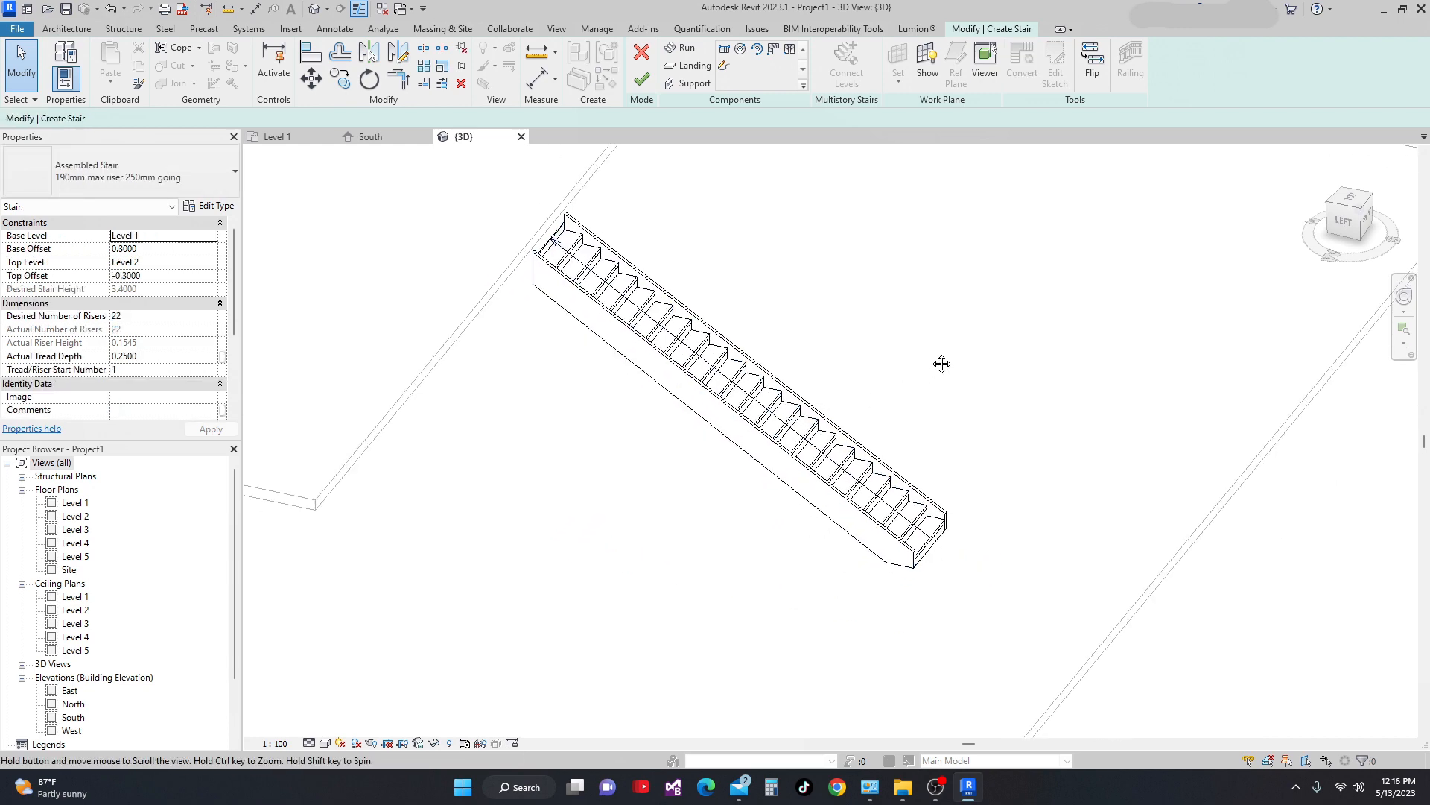
scroll(898, 414, "up", 1)
left_click(219, 206)
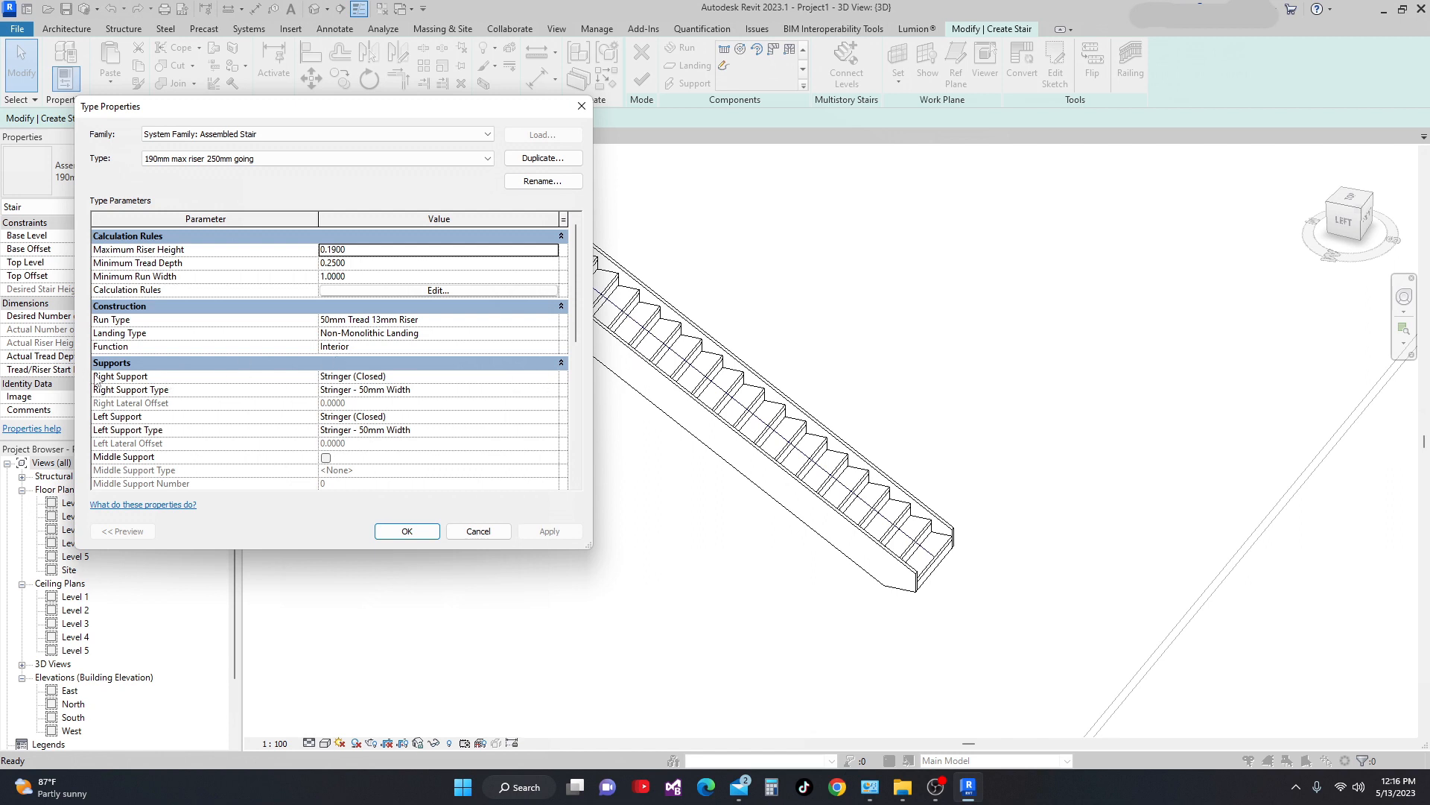
left_click(447, 377)
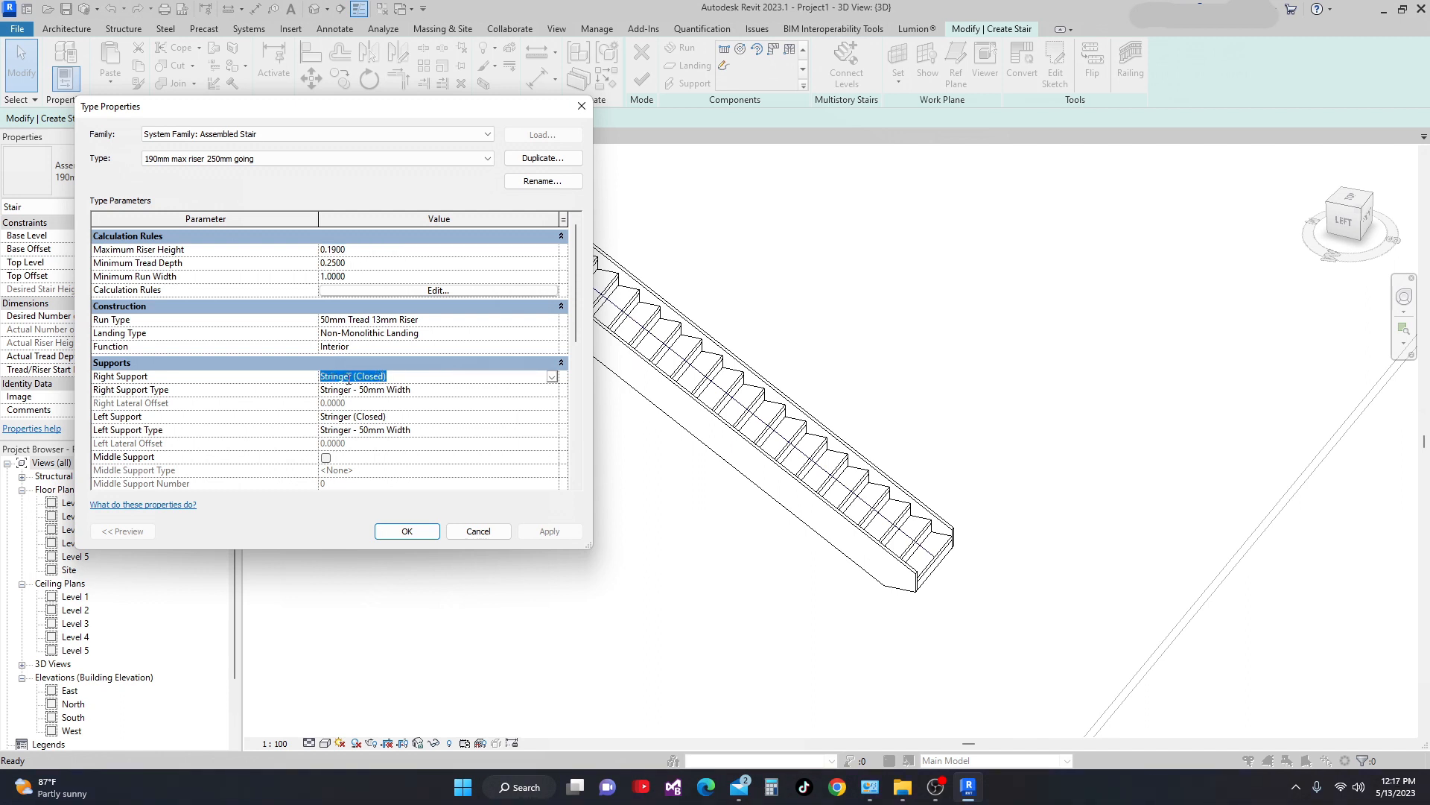
left_click(551, 377)
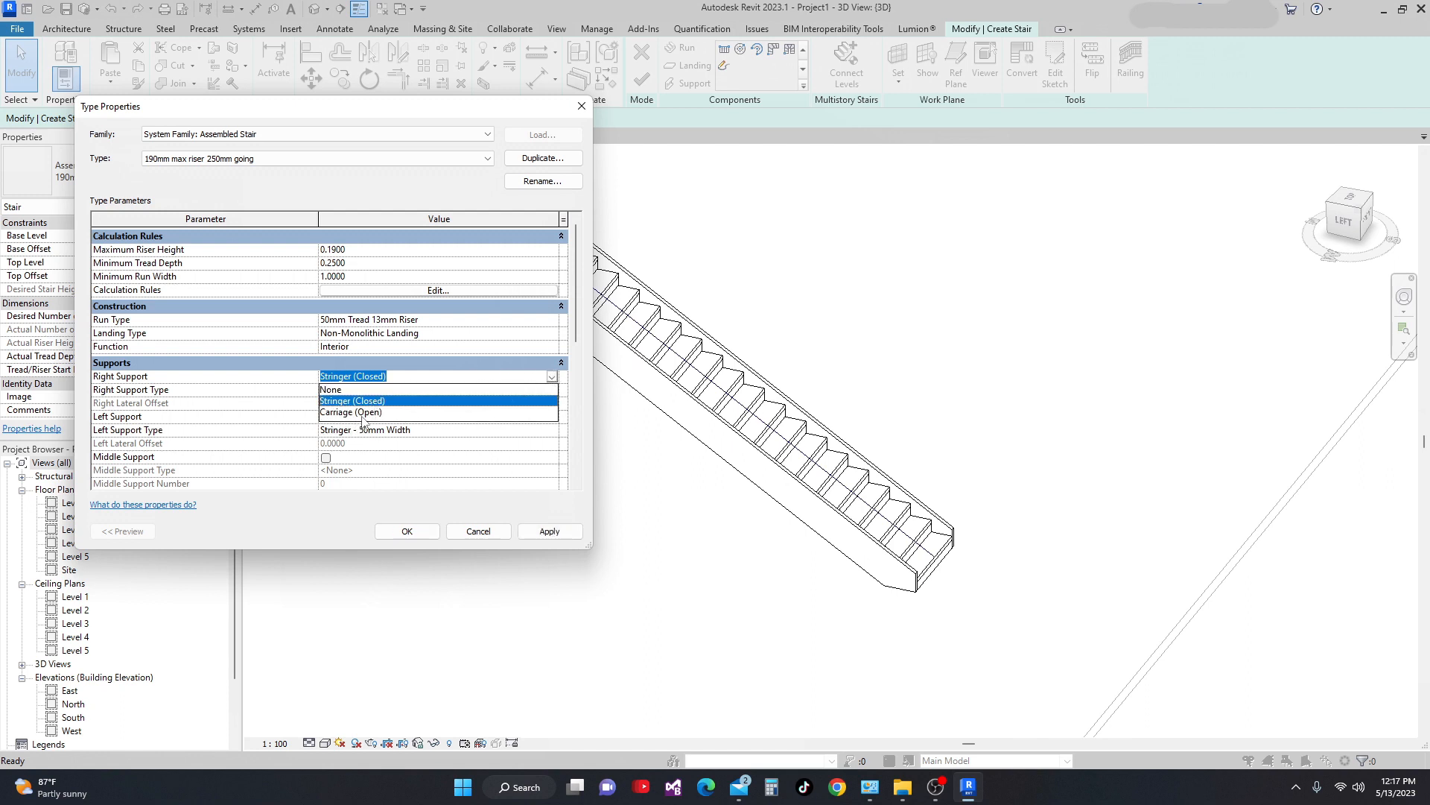
left_click(335, 414)
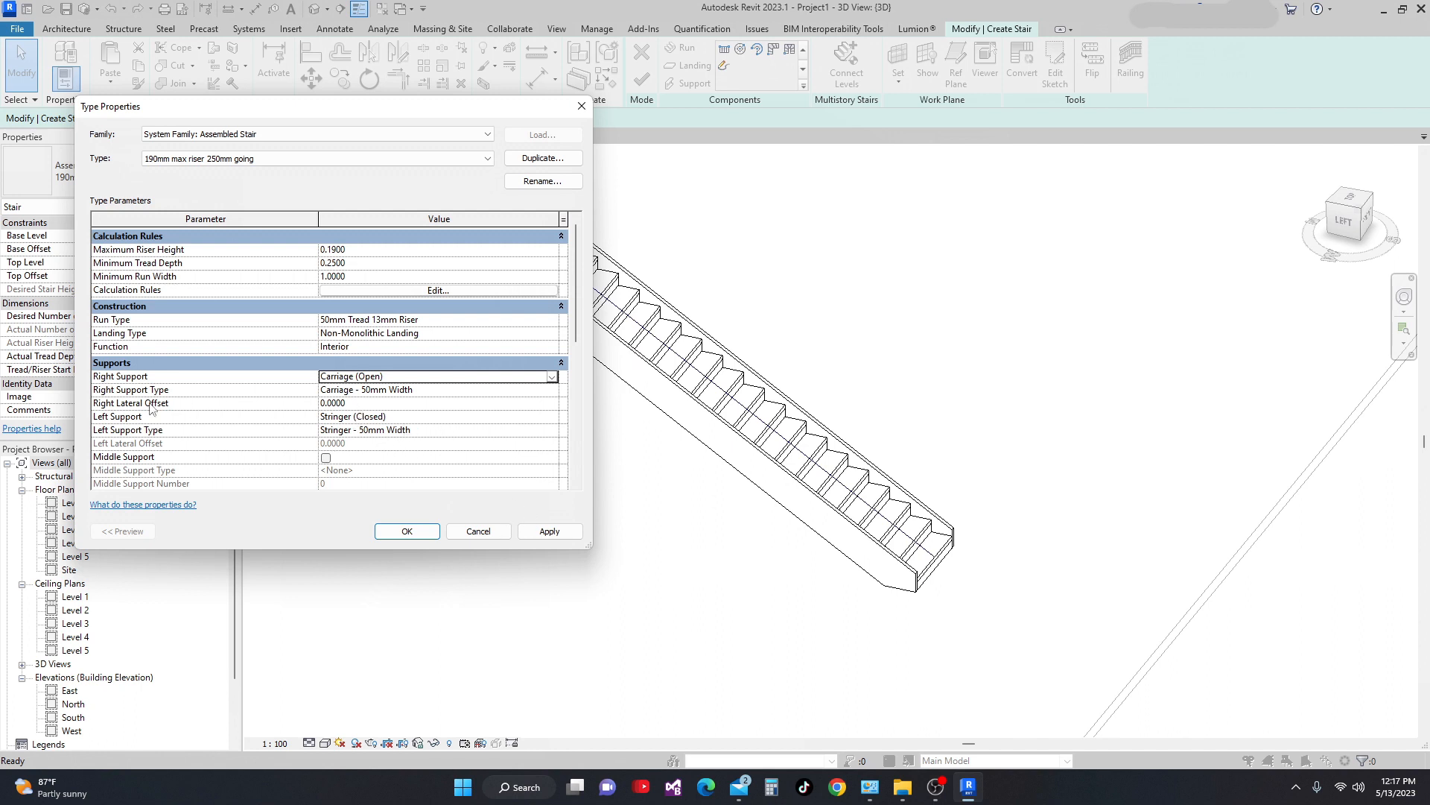
Set the stair type's right lateral offset to 0.2000, apply it and accept the type properties
left_click(352, 406)
left_click_drag(353, 406, 304, 415)
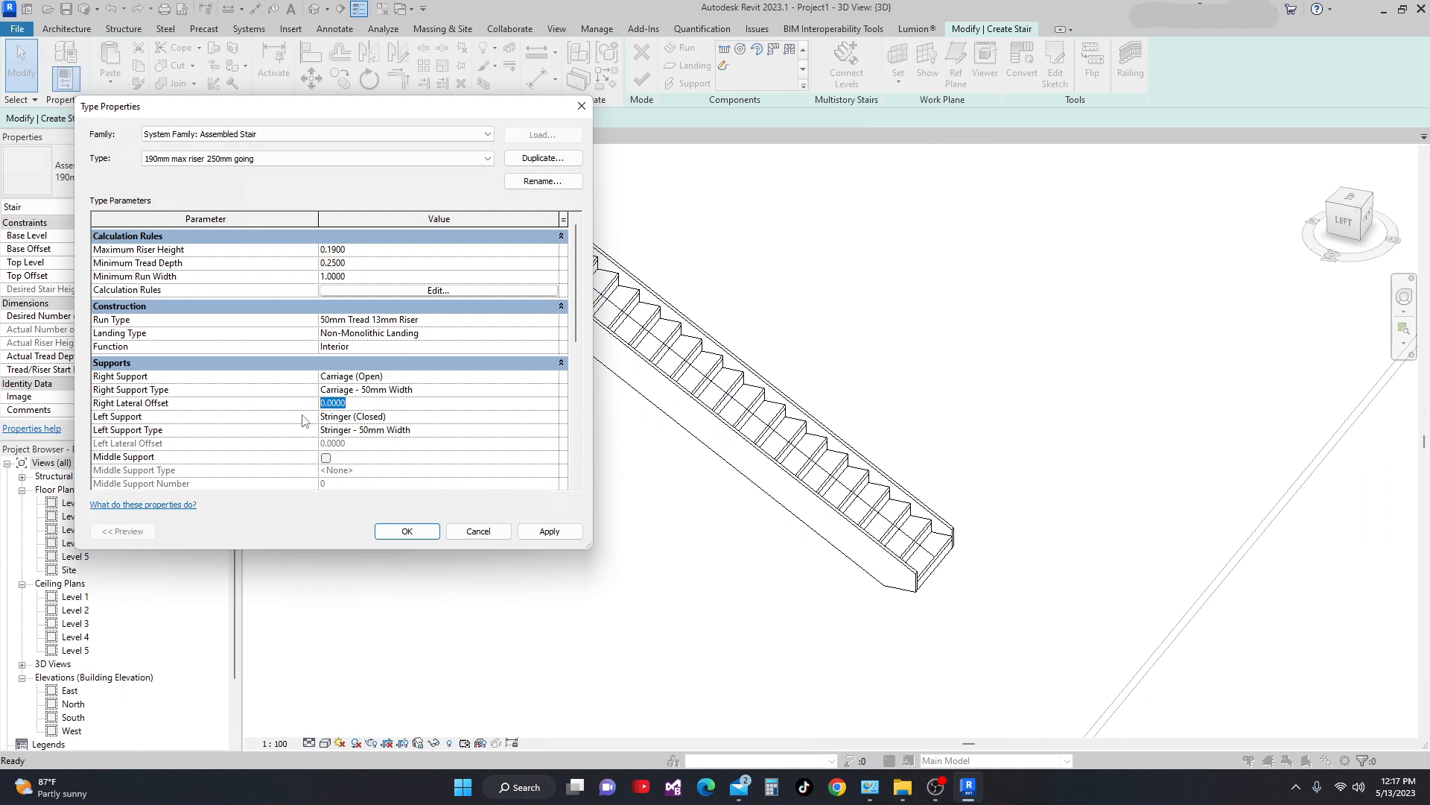
key("BackSpace")
left_click(549, 530)
left_click(406, 530)
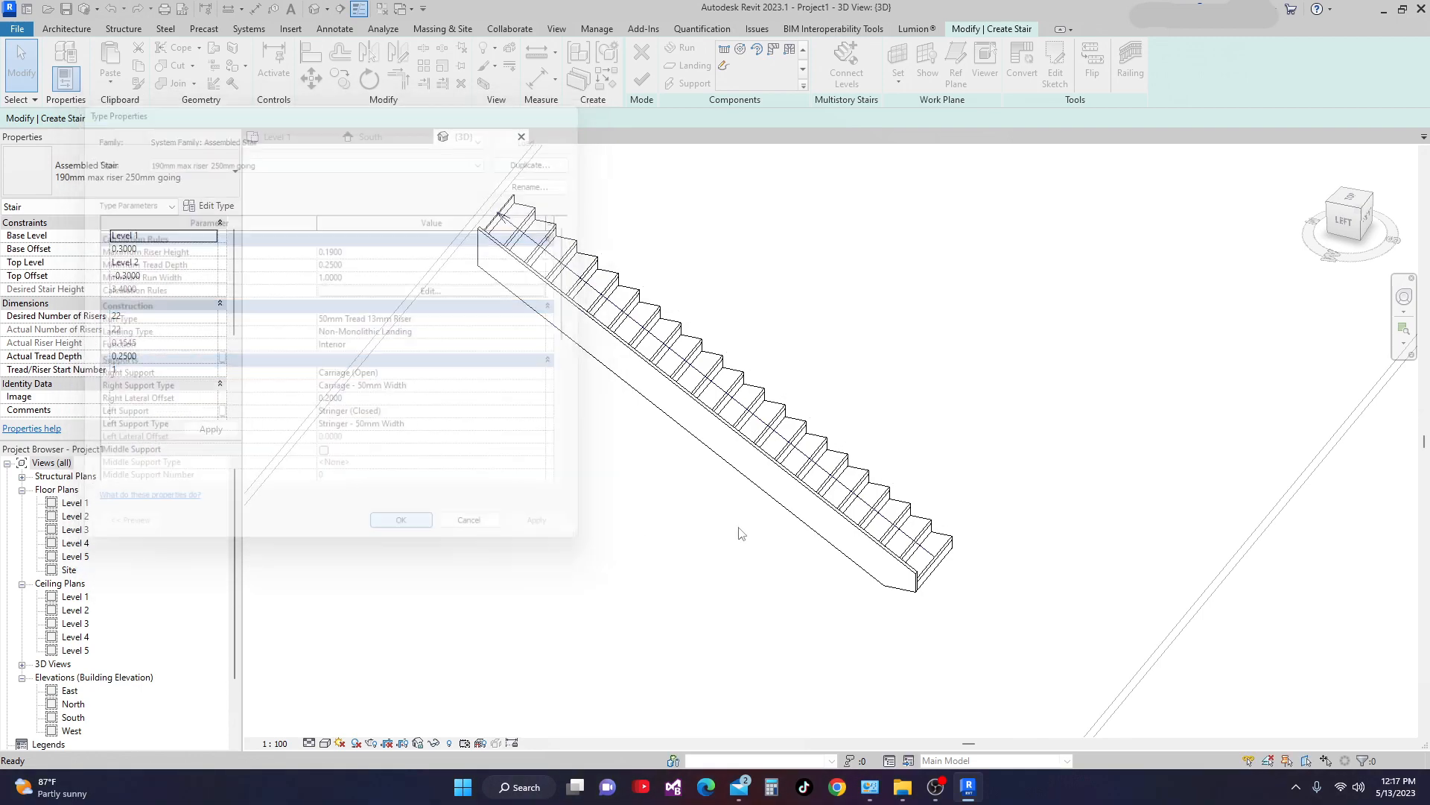
Reopen the stair's type properties and change the left support to Carriage (Open)
middle_click_drag(973, 581, 909, 594, "shift")
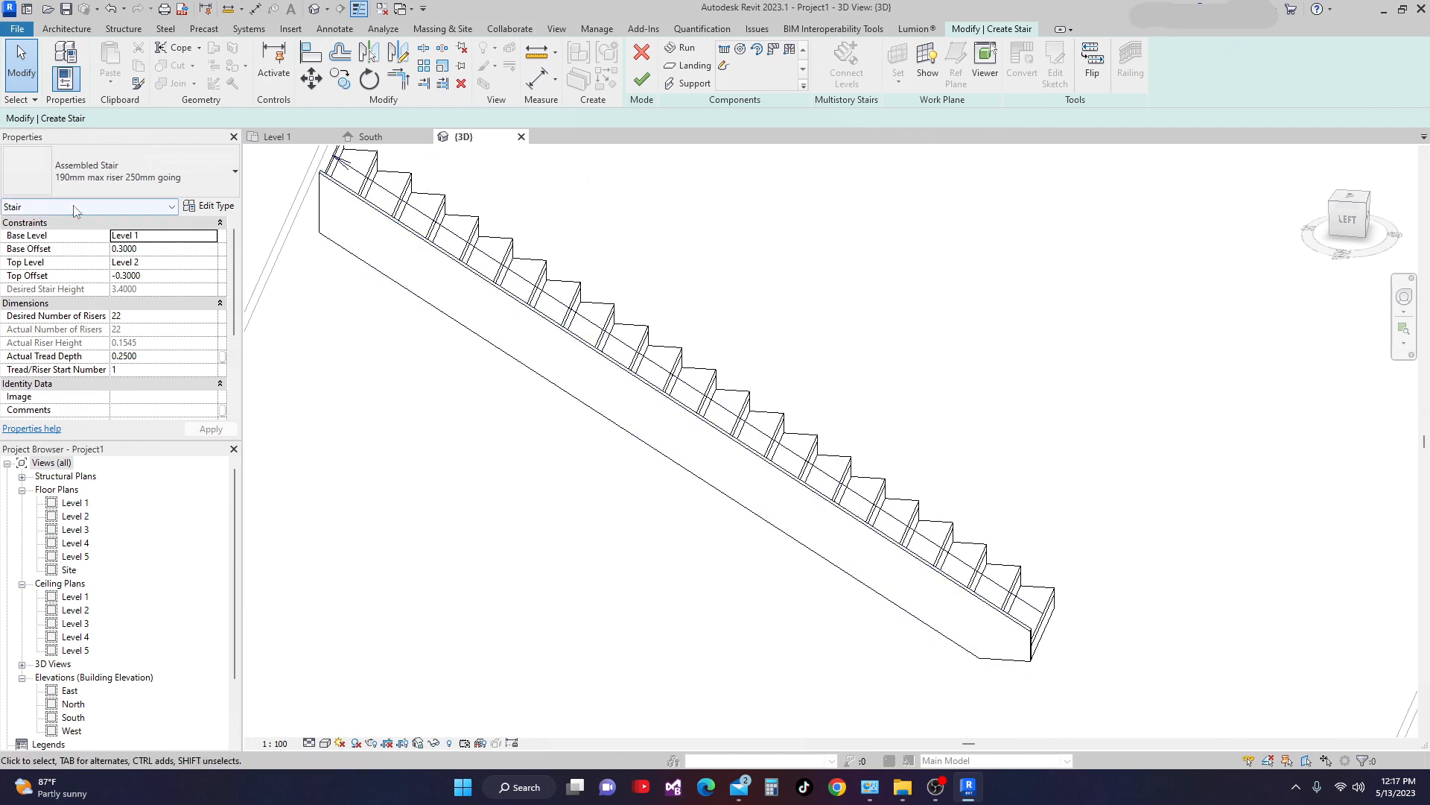
scroll(726, 358, "down", 2)
middle_click_drag(940, 442, 666, 423, "shift")
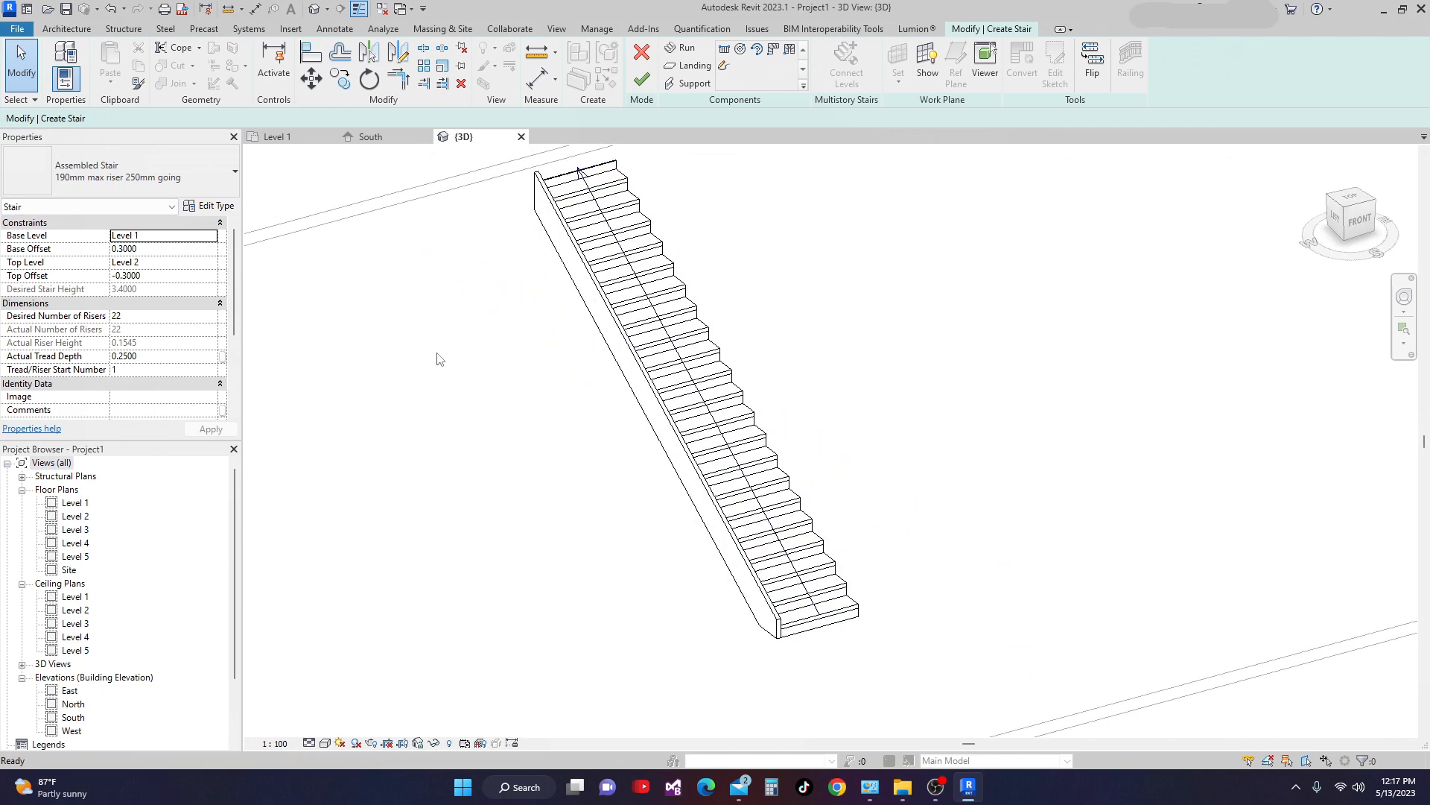
left_click(211, 207)
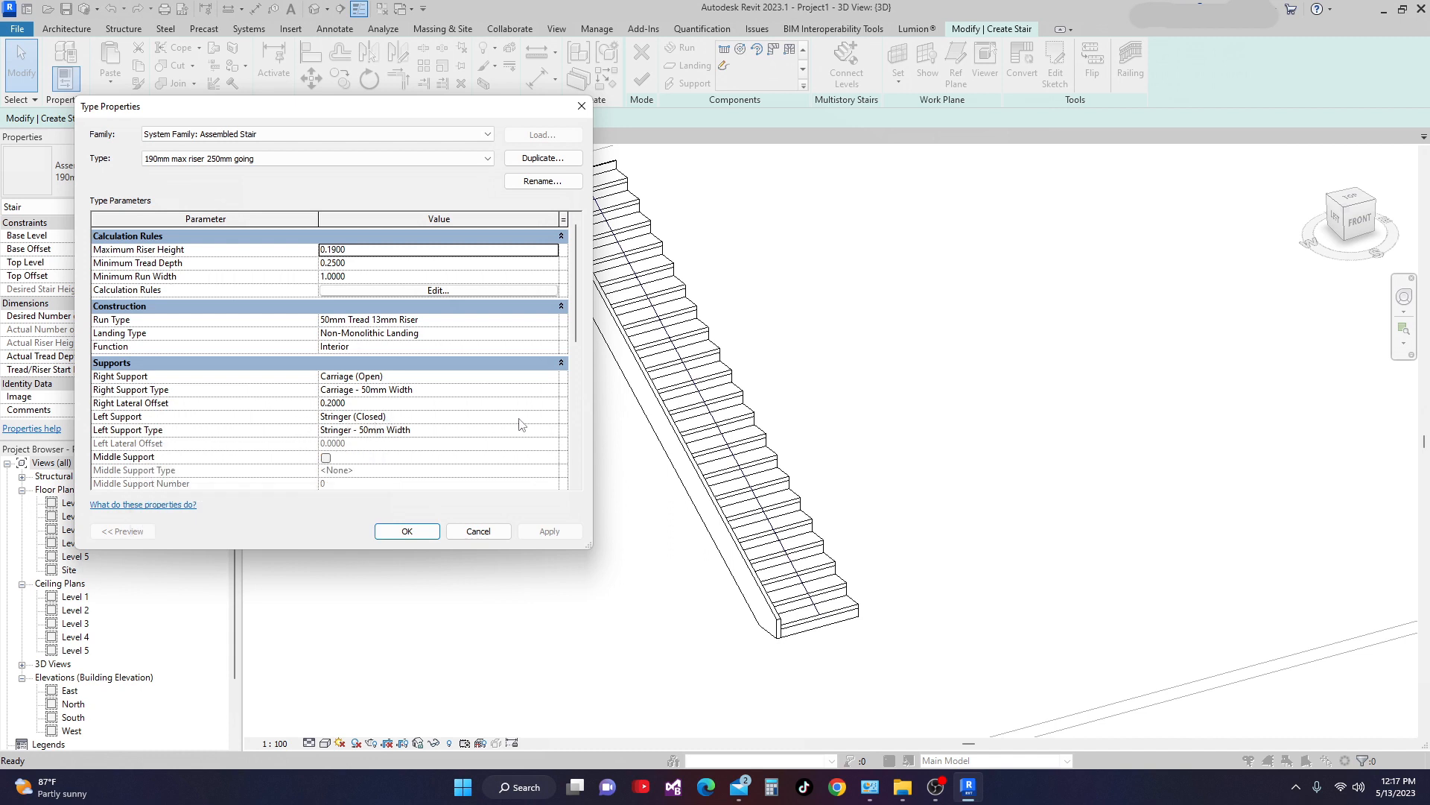
left_click(551, 417)
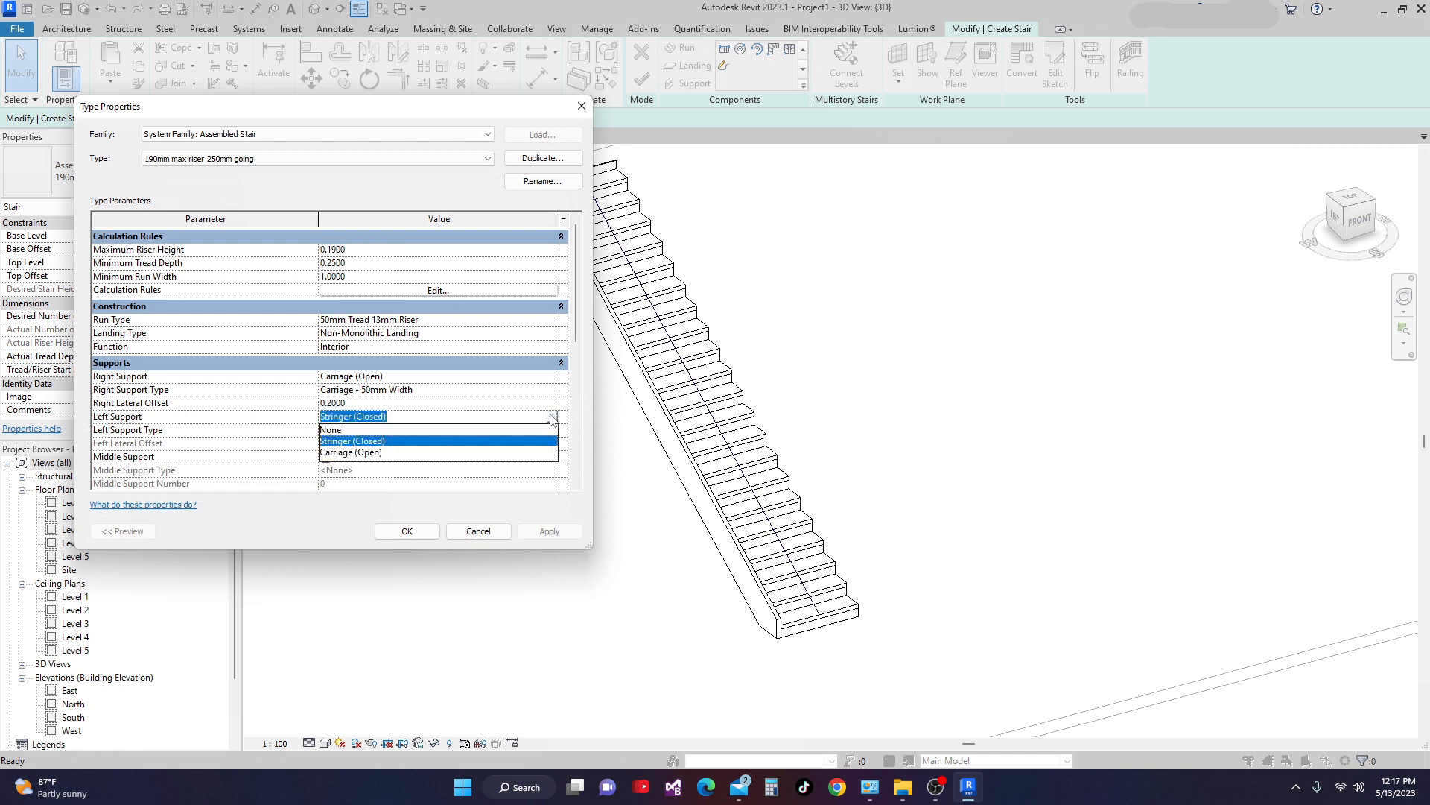
left_click(365, 453)
Set the stair type's left lateral offset to 0.20, apply it and accept the type properties
left_click(347, 444)
left_click_drag(318, 449, 292, 459)
type(".")
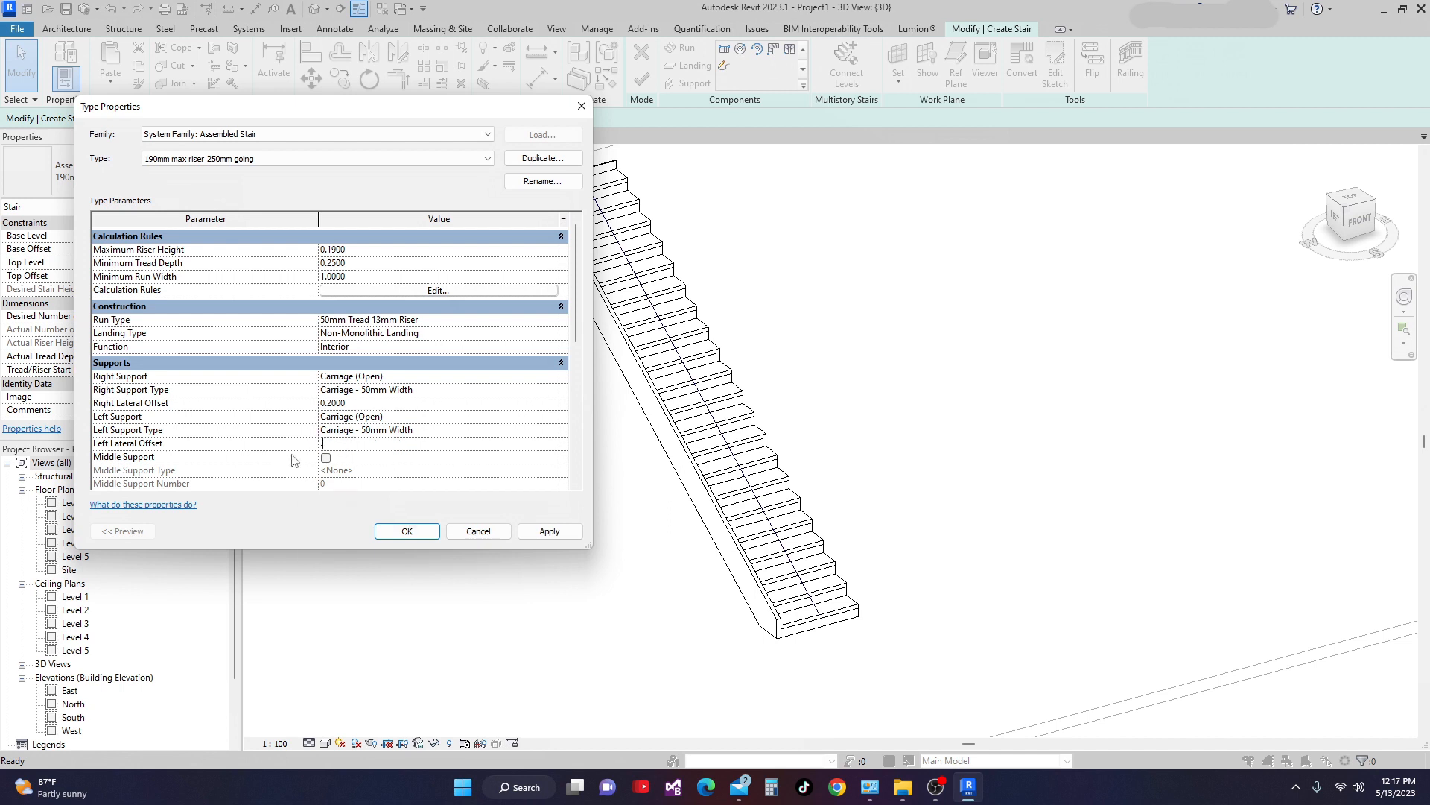
type("20")
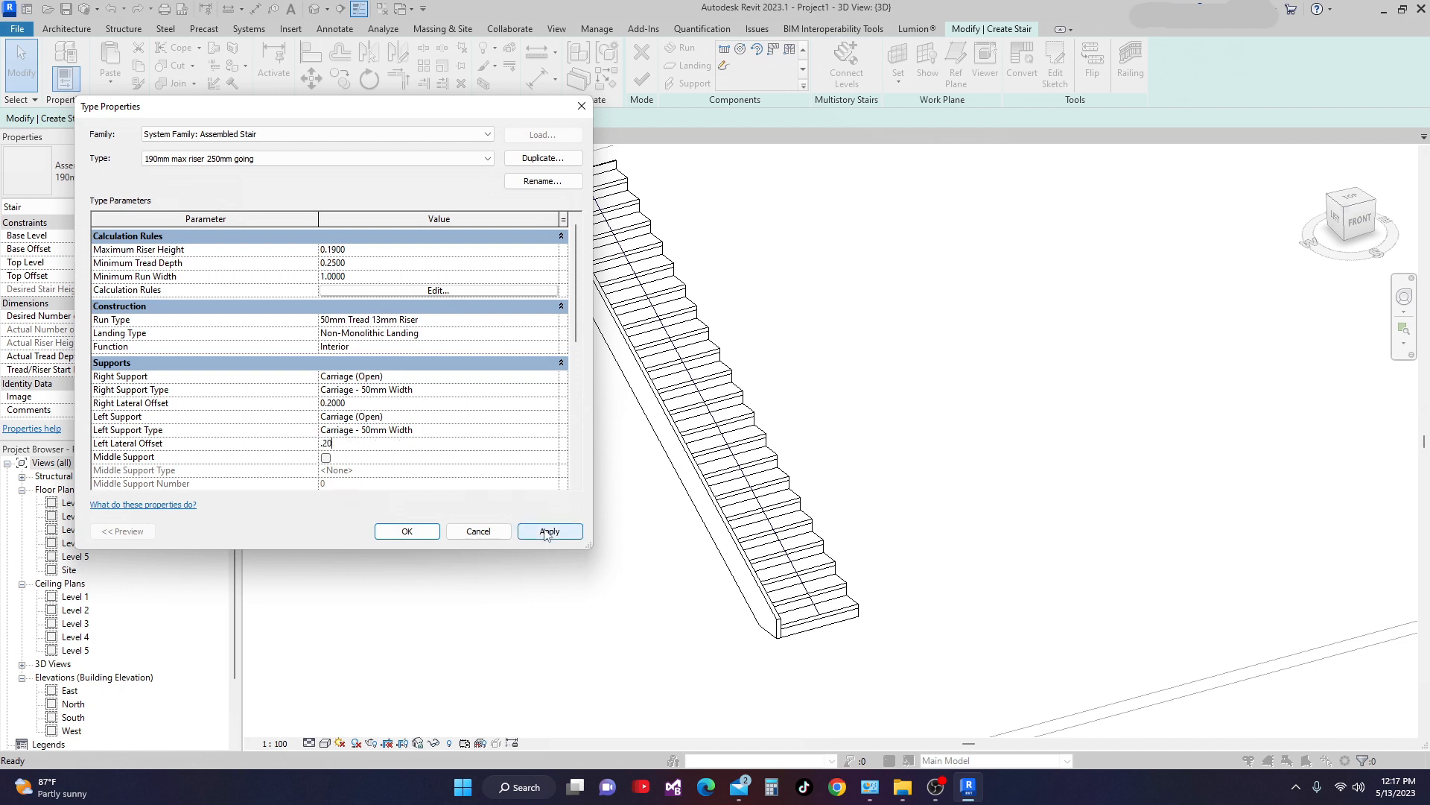
left_click(550, 532)
left_click(407, 531)
Set the stair's top and base offsets to 0 between Level 1 and Level 2, and finish the stair
middle_click_drag(596, 566, 776, 418, "shift")
middle_click_drag(690, 479, 517, 495, "shift")
middle_click_drag(642, 552, 717, 584, "shift")
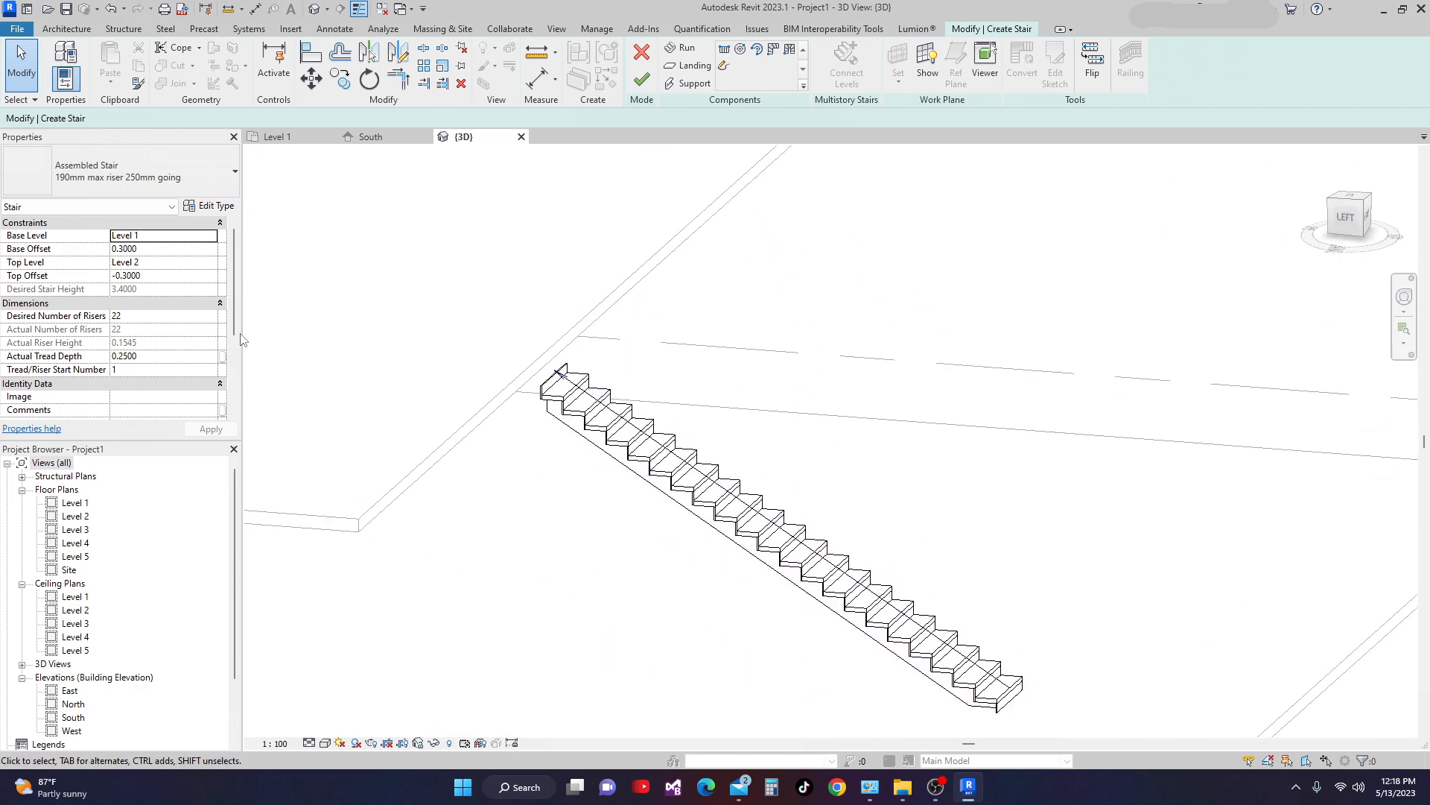
left_click(149, 275)
type("0")
left_click(151, 249)
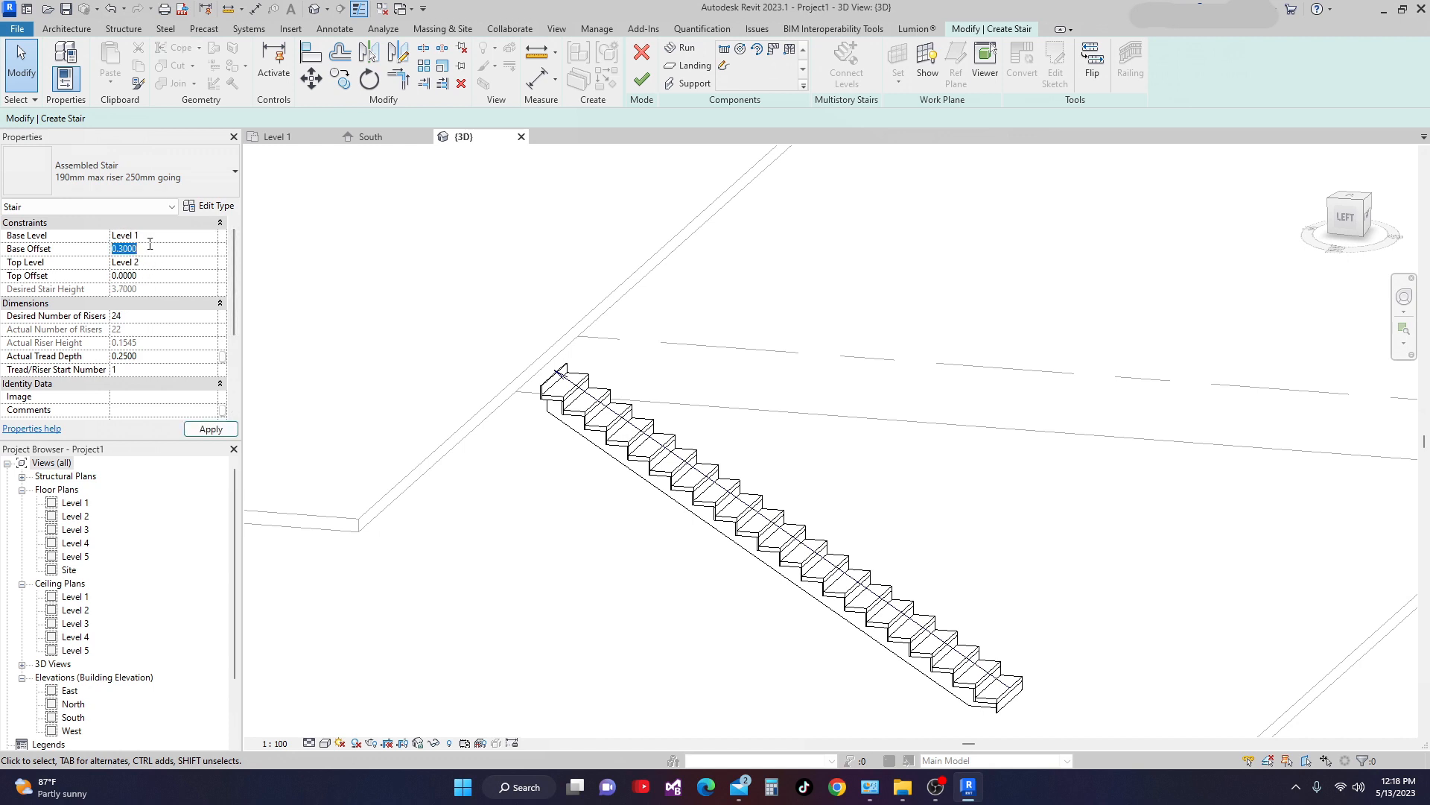
type("0")
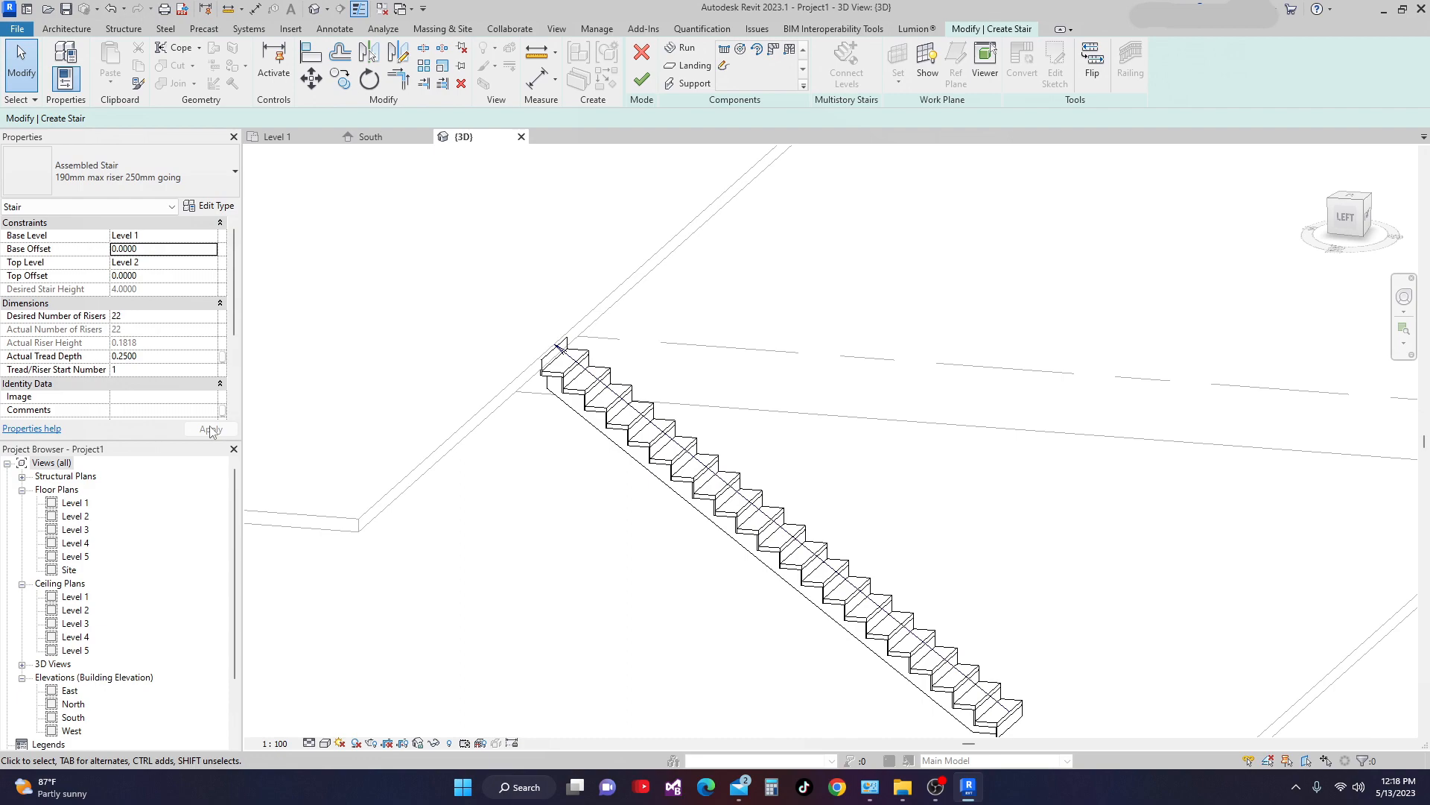
left_click(642, 79)
Examine the finished stair and its railings in the 3D view and in the Level 1 floor plan
scroll(675, 592, "down", 3)
middle_click_drag(674, 592, 881, 603, "shift")
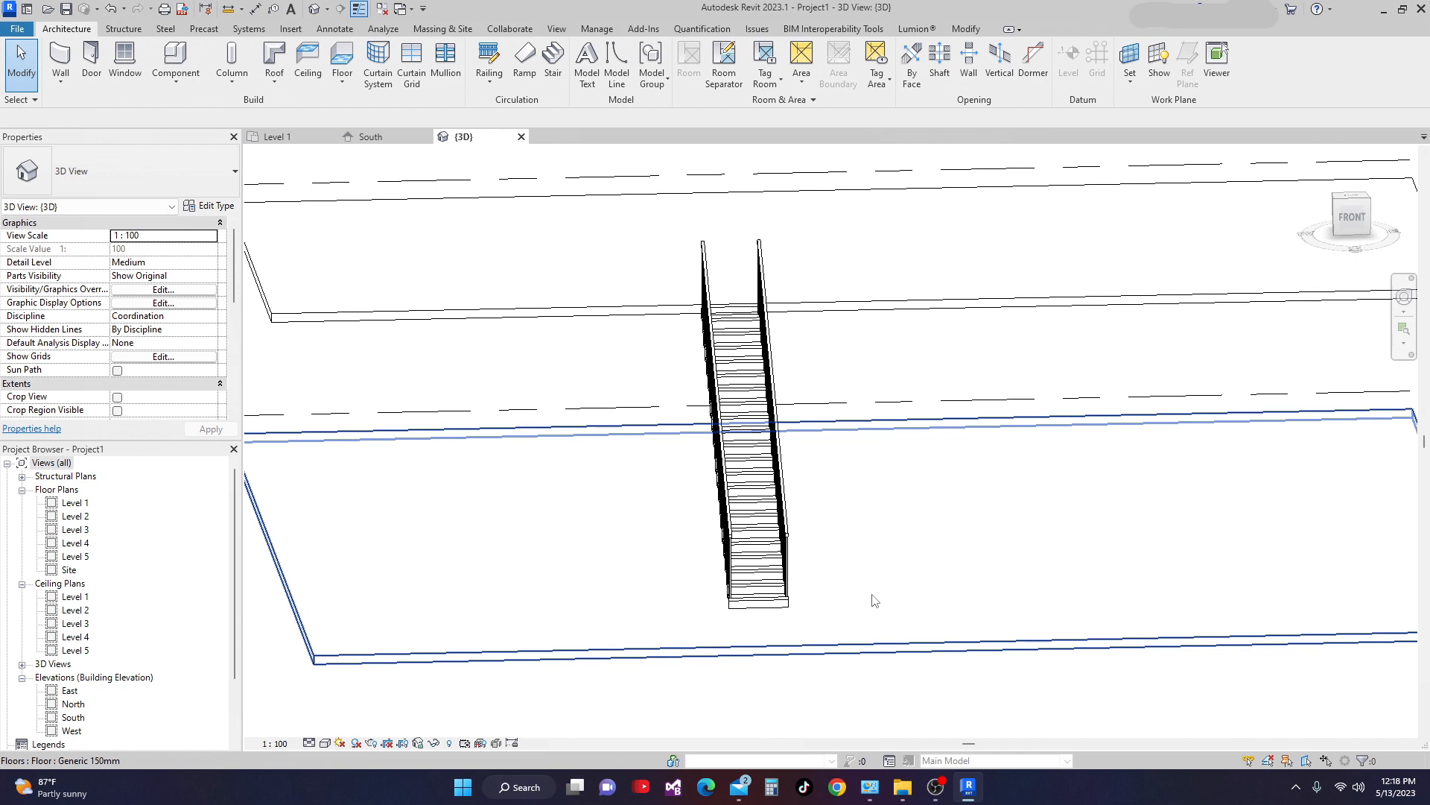
middle_click_drag(875, 601, 621, 630)
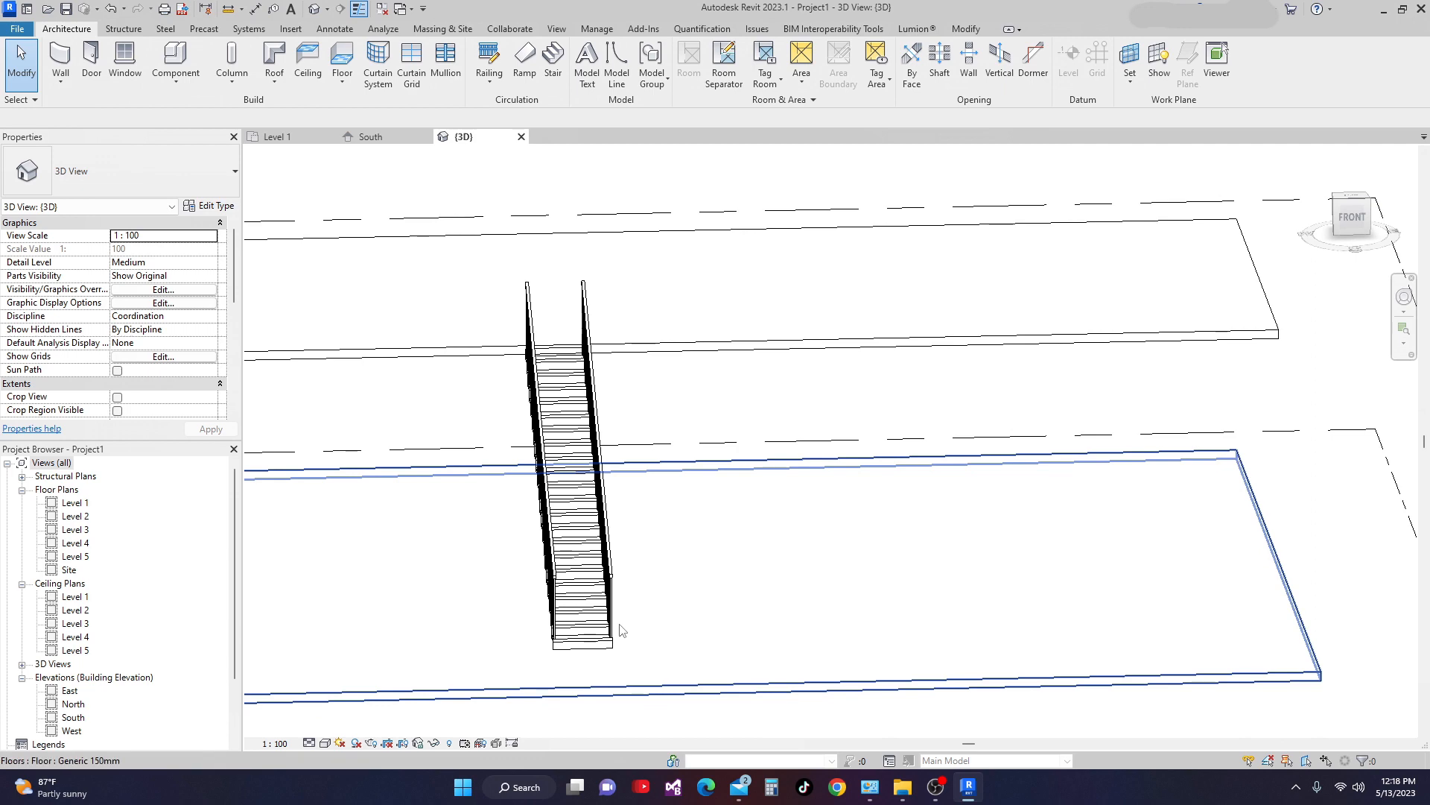
middle_click_drag(676, 558, 845, 597, "shift")
scroll(363, 184, "up", 3)
scroll(377, 224, "up", 2)
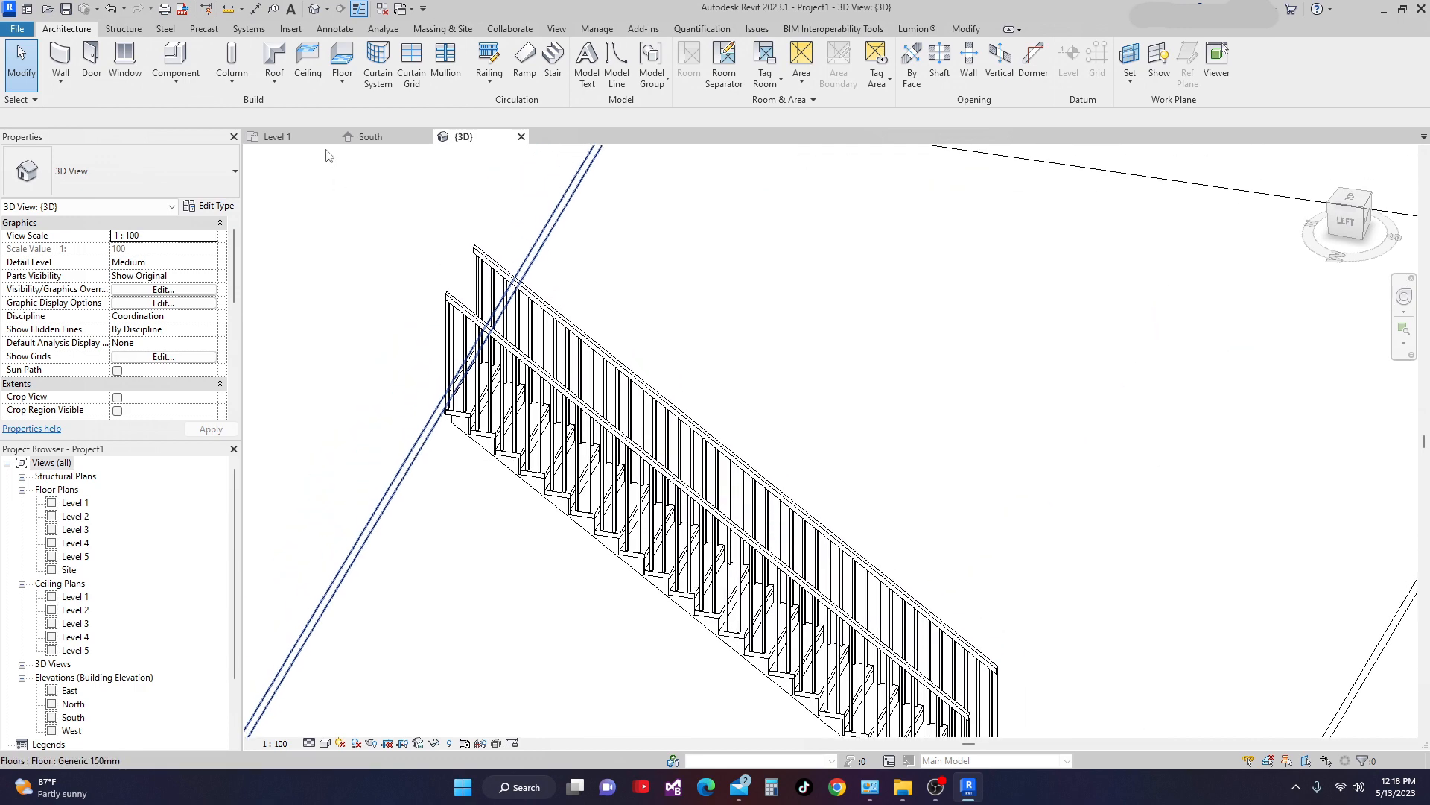
left_click(304, 138)
scroll(542, 249, "down", 1)
mouse_move(802, 342)
middle_mouse_down()
mouse_move(616, 332)
mouse_move(576, 342)
mouse_move(570, 373)
middle_mouse_up()
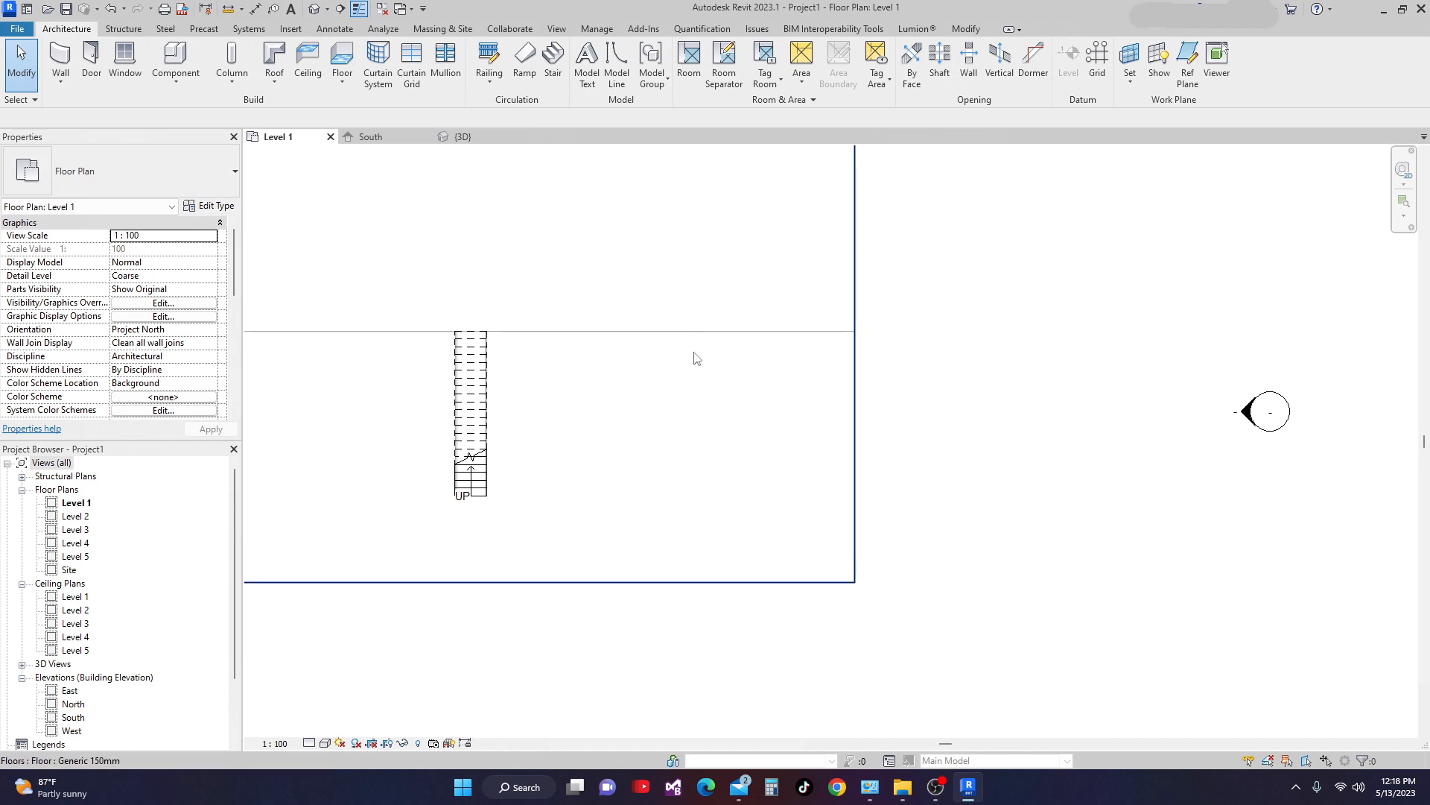
middle_click_drag(695, 358, 715, 297)
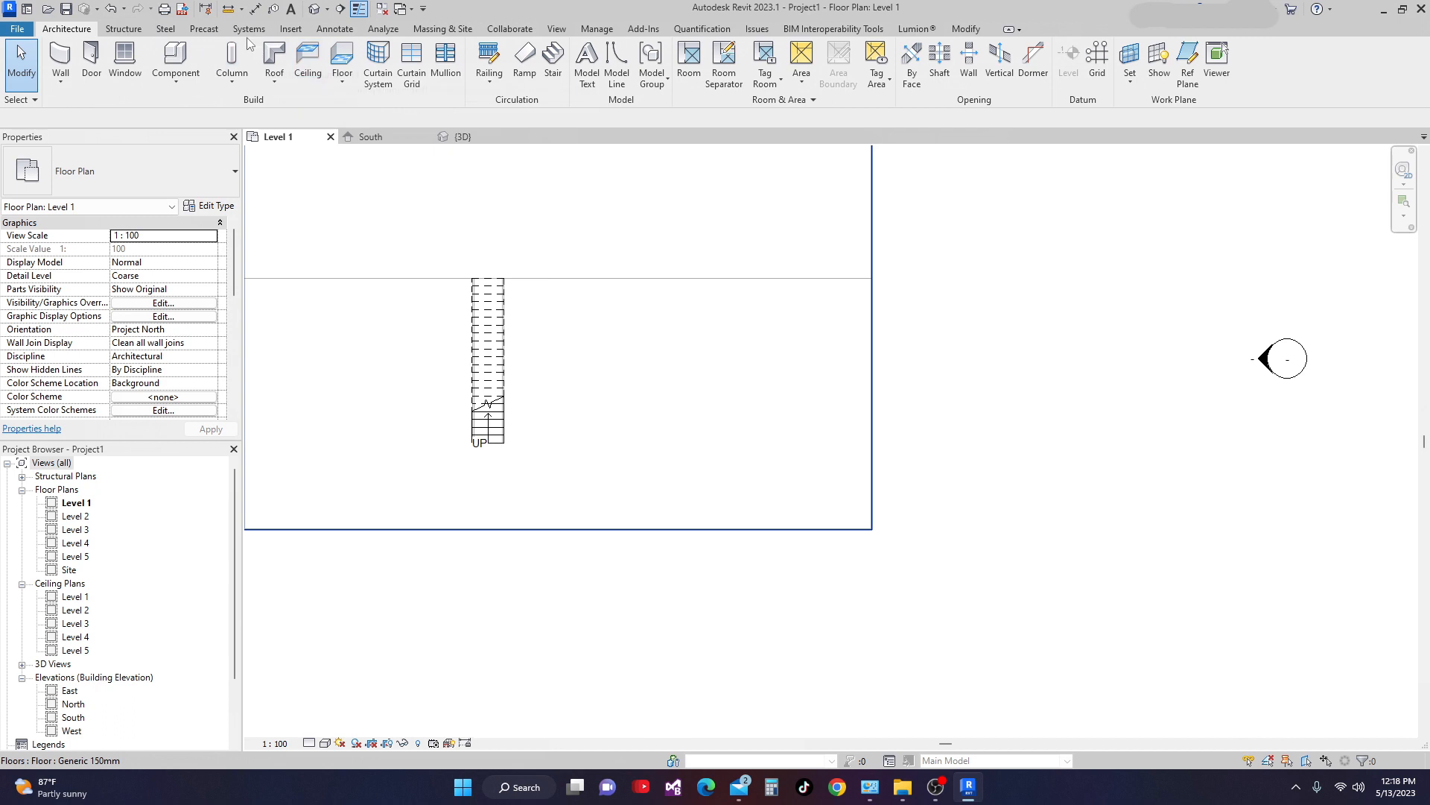
Draw a second stair beside the first, as two aligned 11-riser straight runs with an automatic landing, starting at the horizontal slab edge
left_click(553, 62)
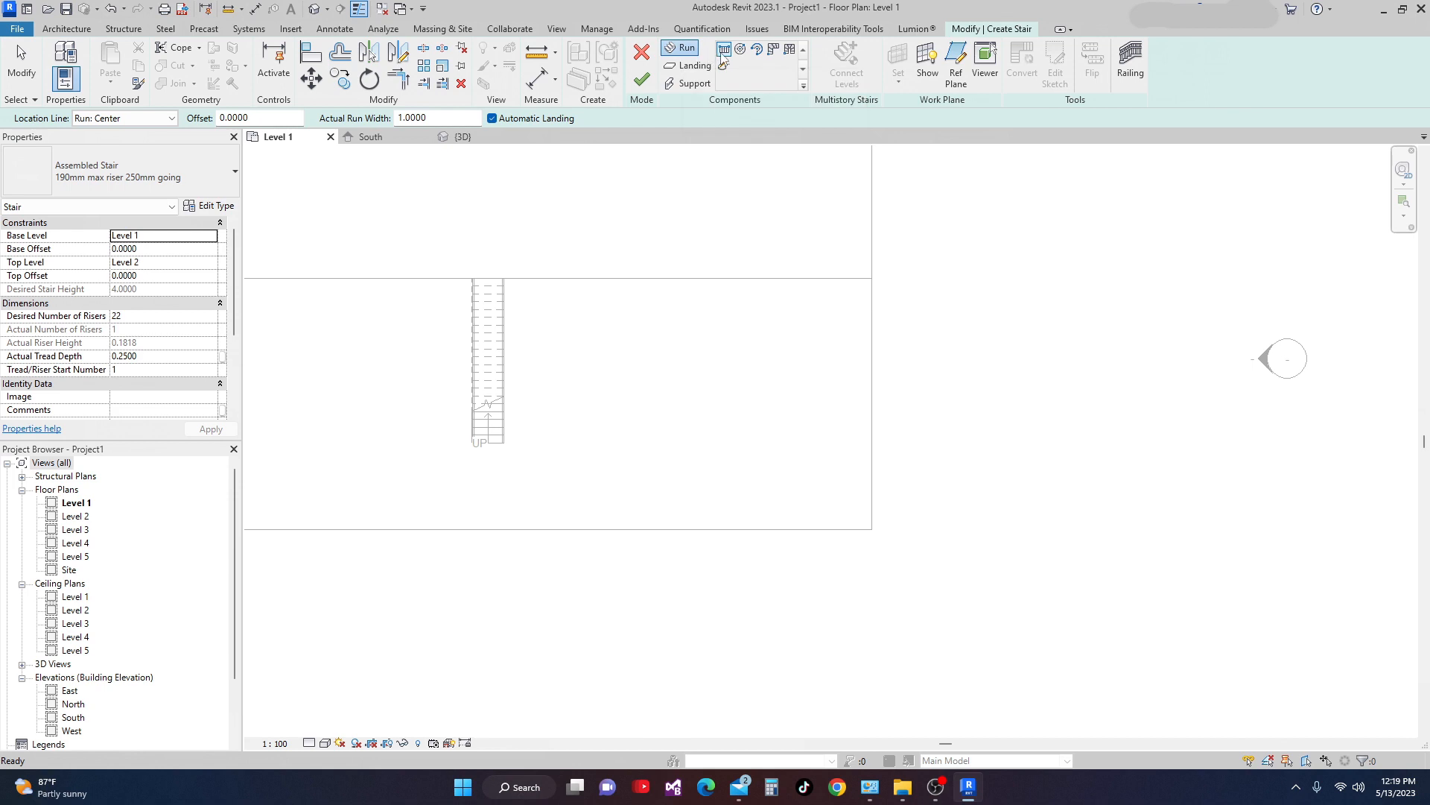
left_click(640, 278)
scroll(642, 342, "up", 1)
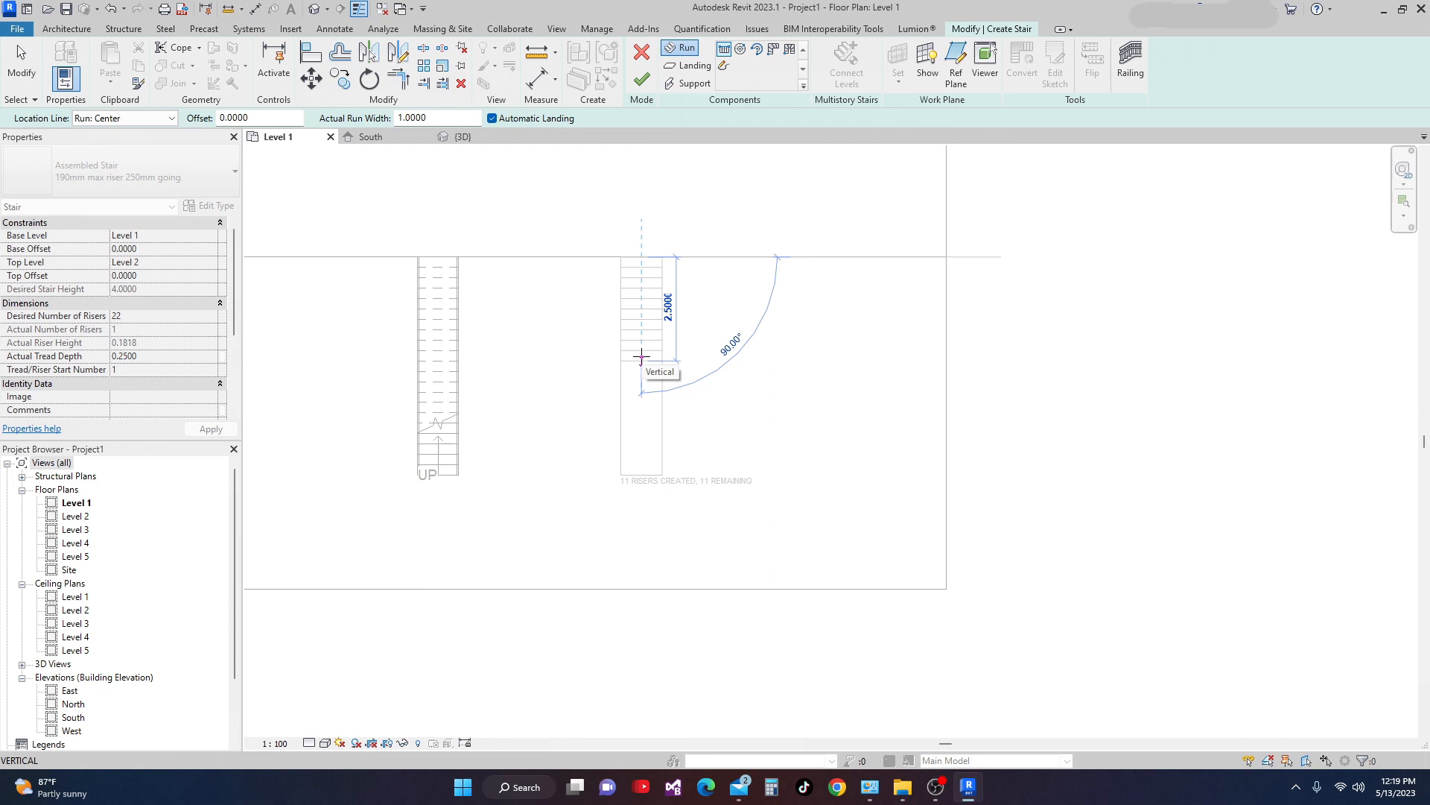
left_click(642, 358)
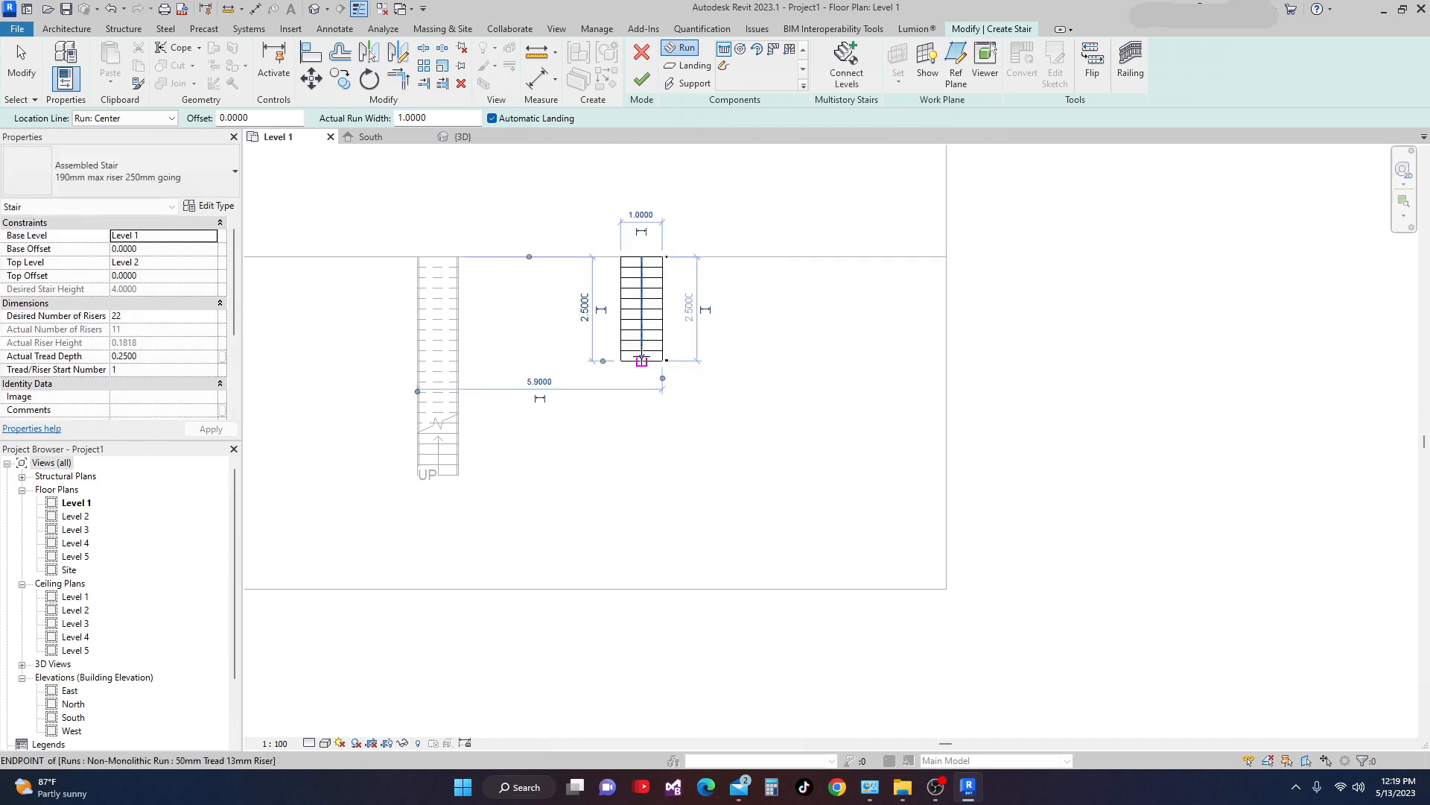
left_click(638, 402)
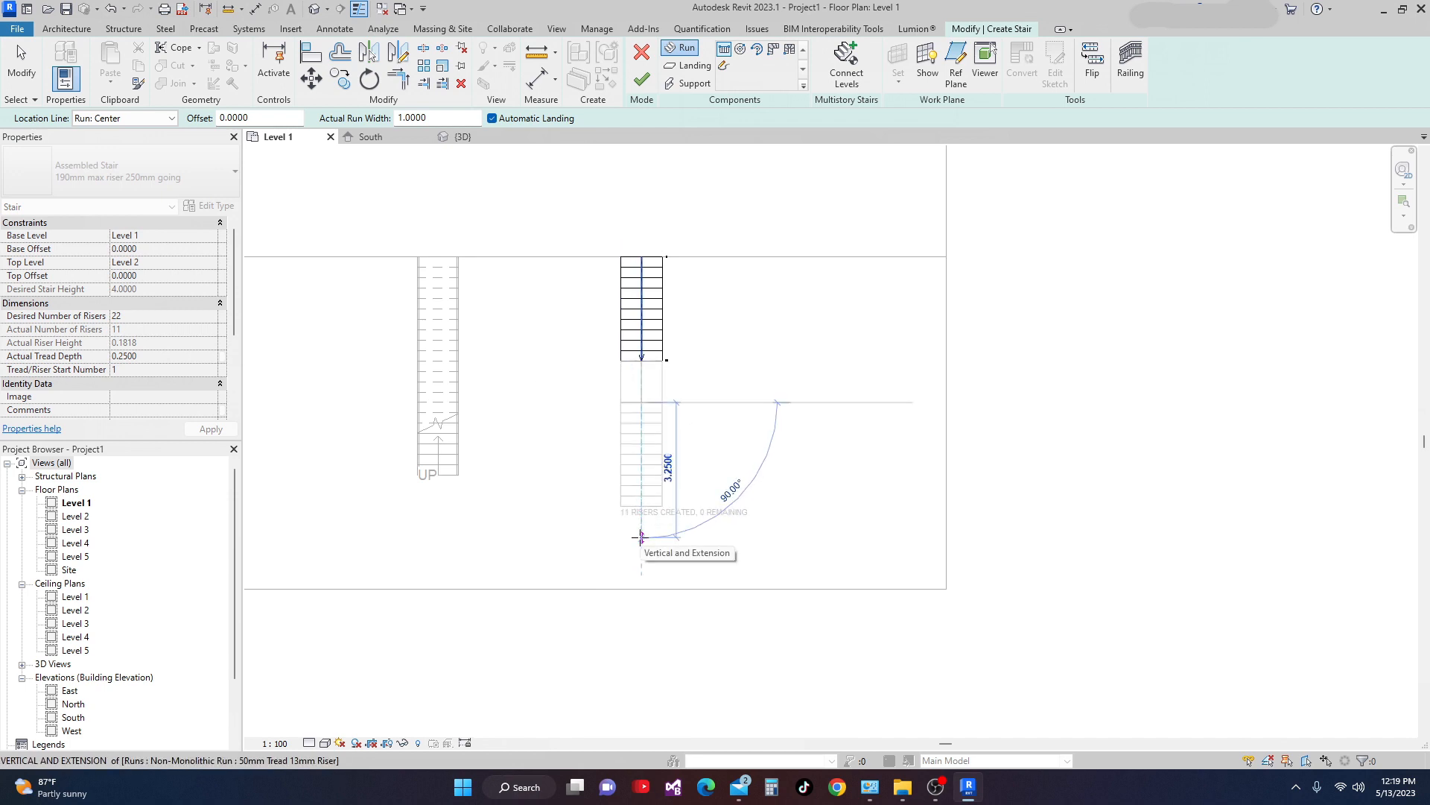
left_click(640, 536)
key("Escape")
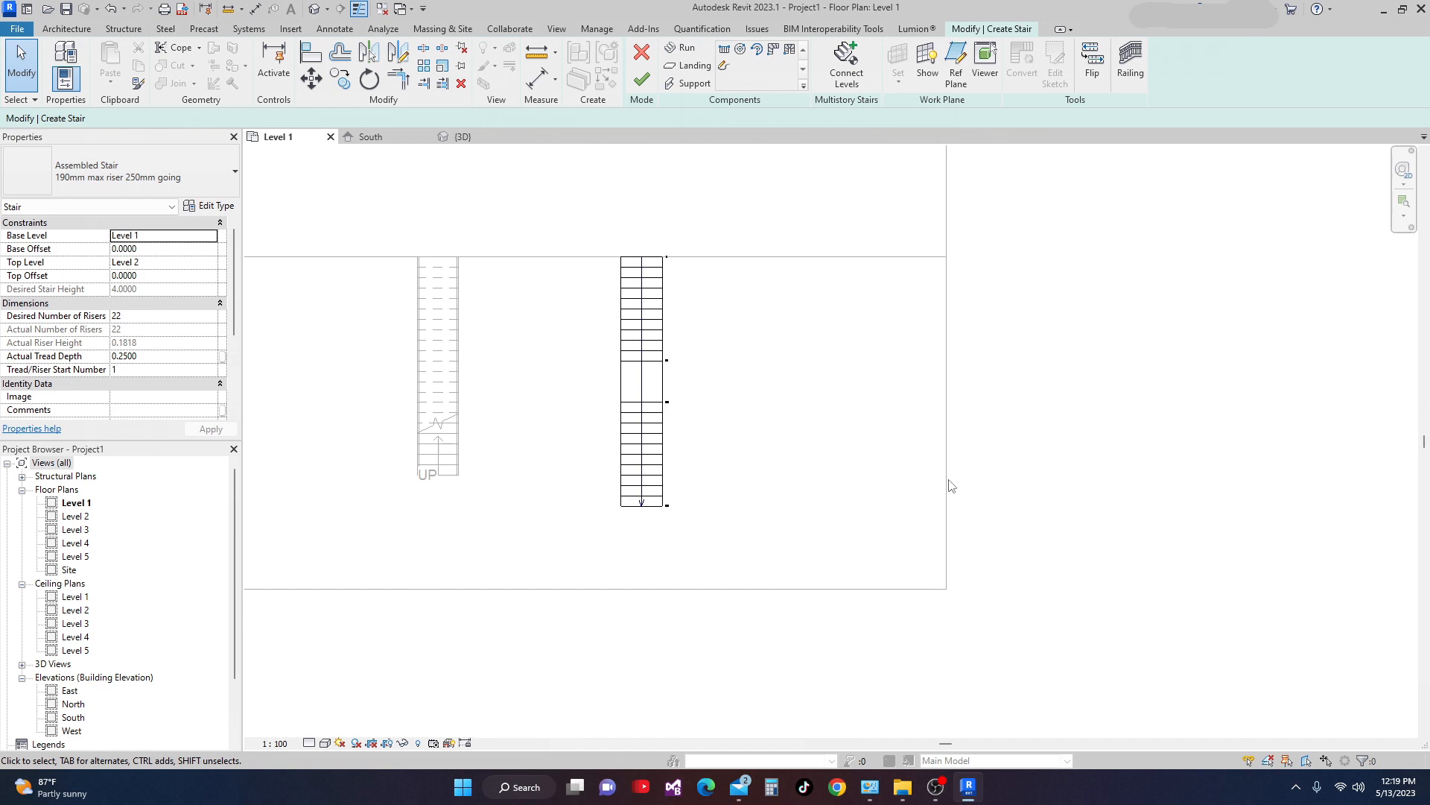
Check the riser numbering along both runs and finish the second stair
scroll(557, 416, "up", 4)
scroll(730, 377, "up", 2)
middle_click_drag(738, 380, 611, 409)
scroll(608, 404, "down", 3)
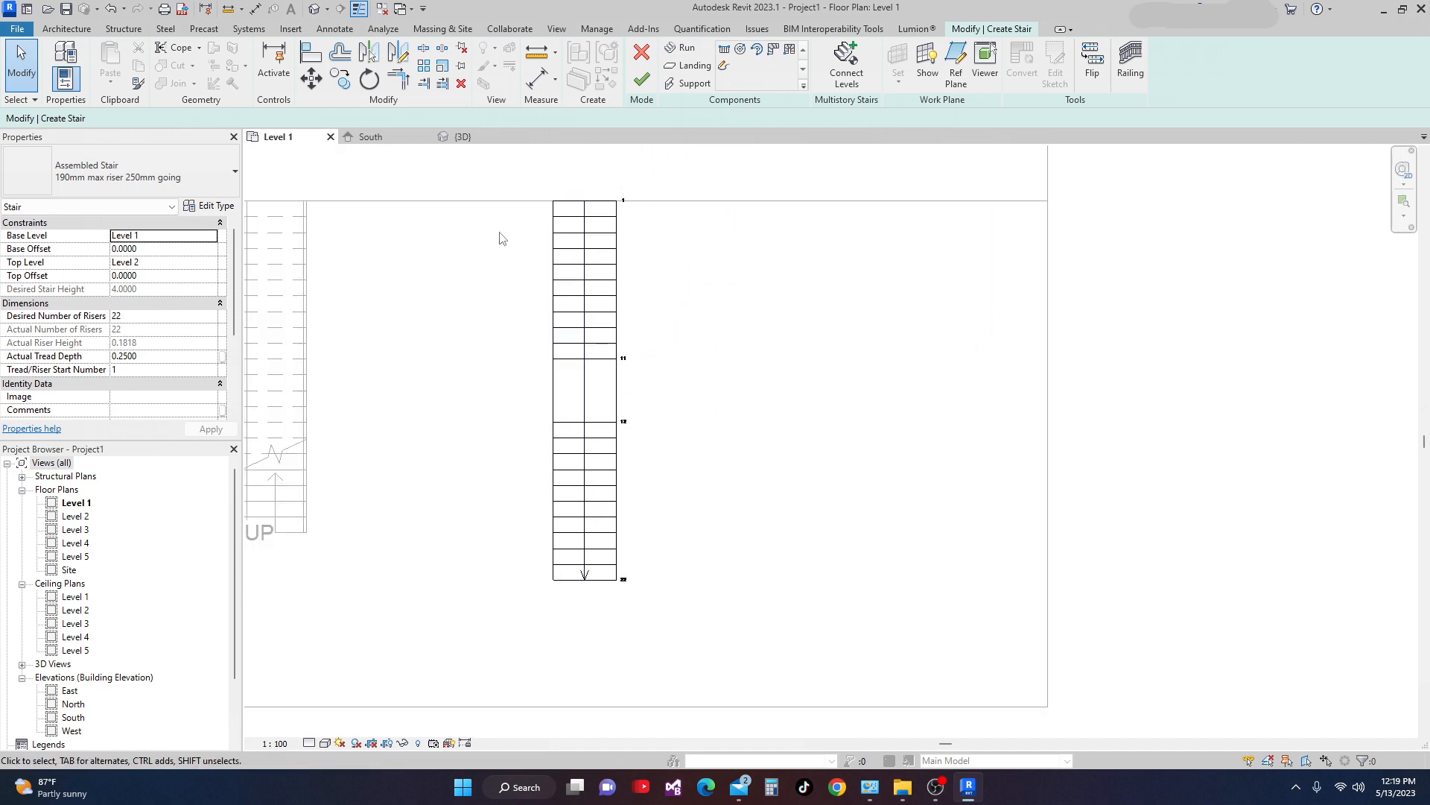
scroll(698, 355, "up", 1)
middle_click_drag(661, 332, 598, 350)
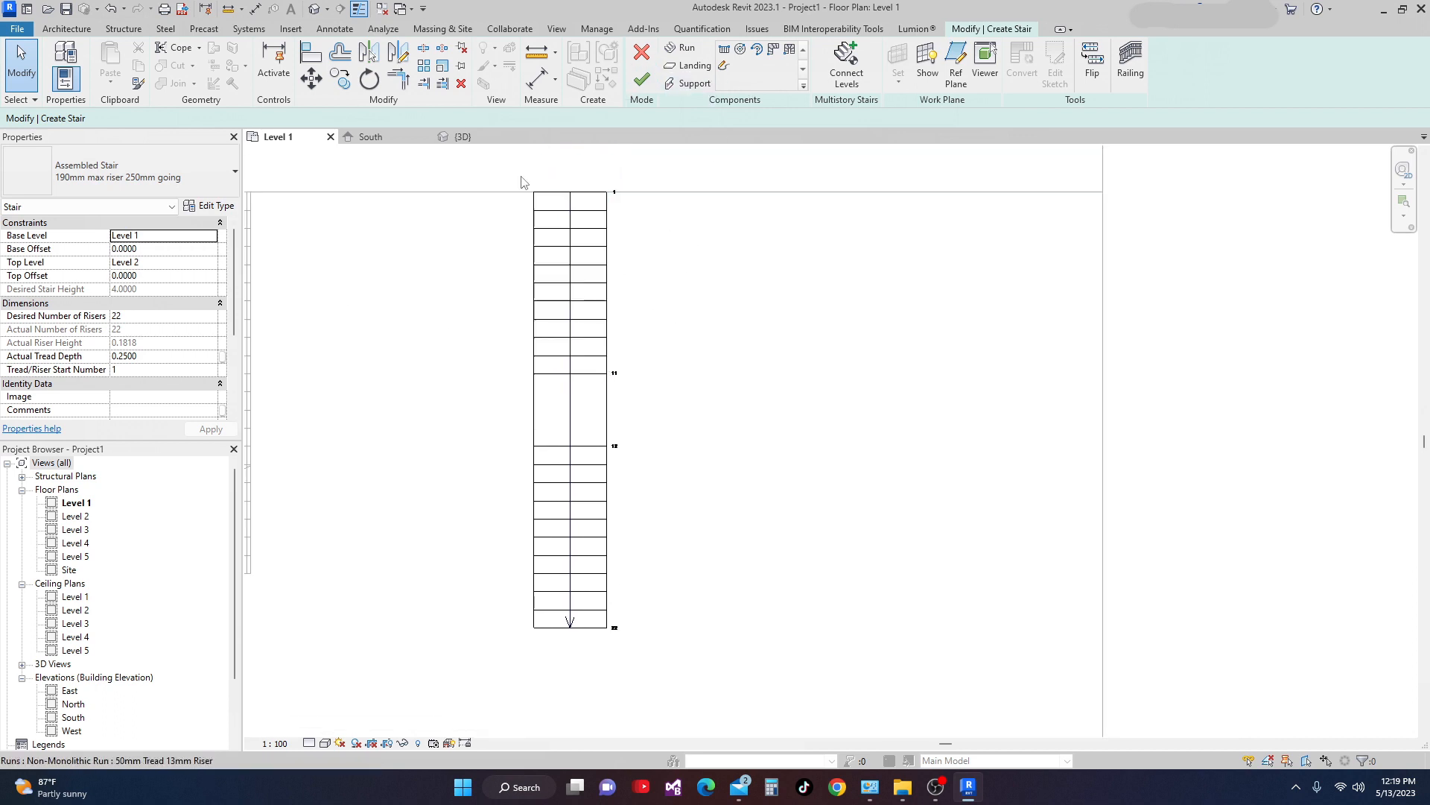
left_click(641, 83)
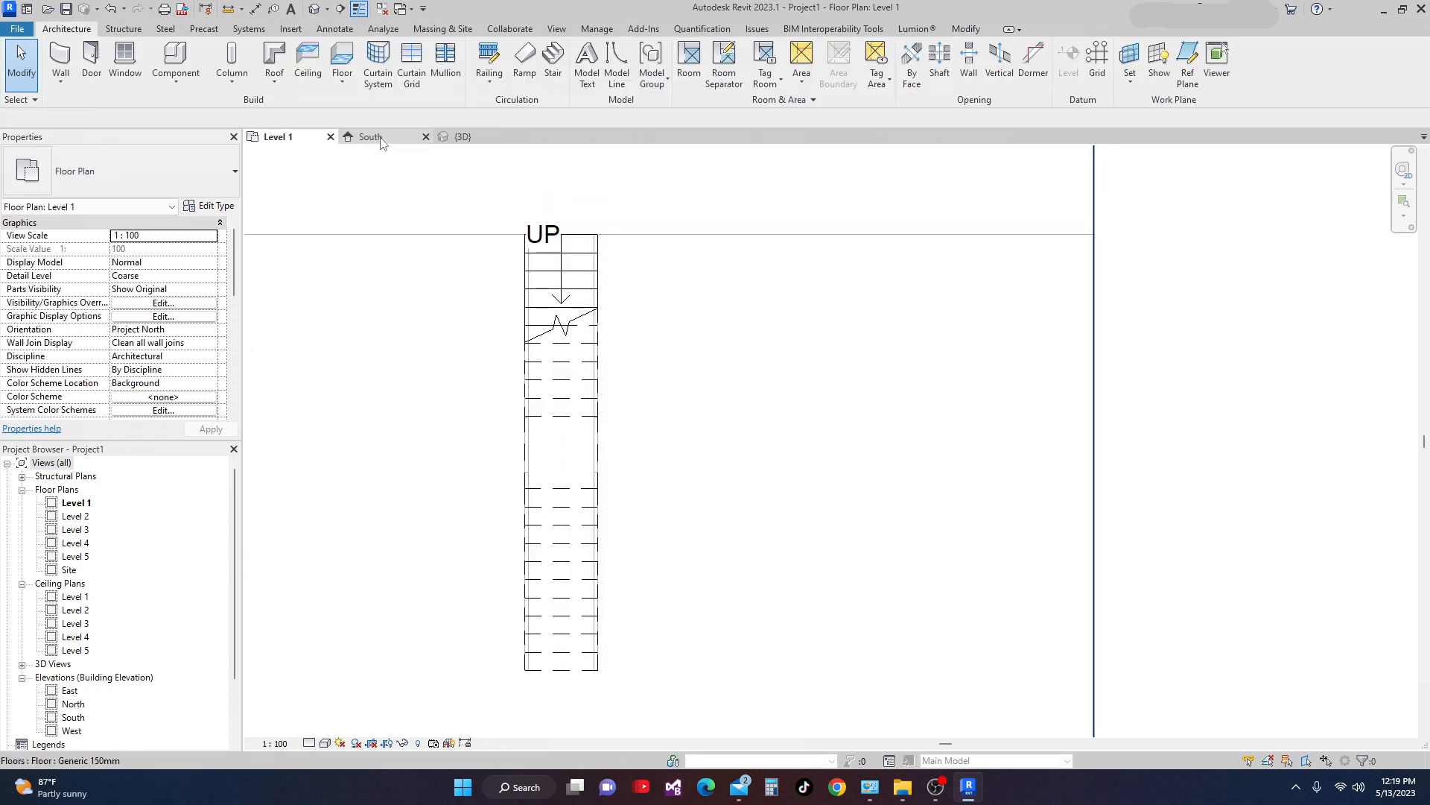
Examine the second stair in the 3D view and South elevation, and select its landing in the Level 1 floor plan
left_click(473, 140)
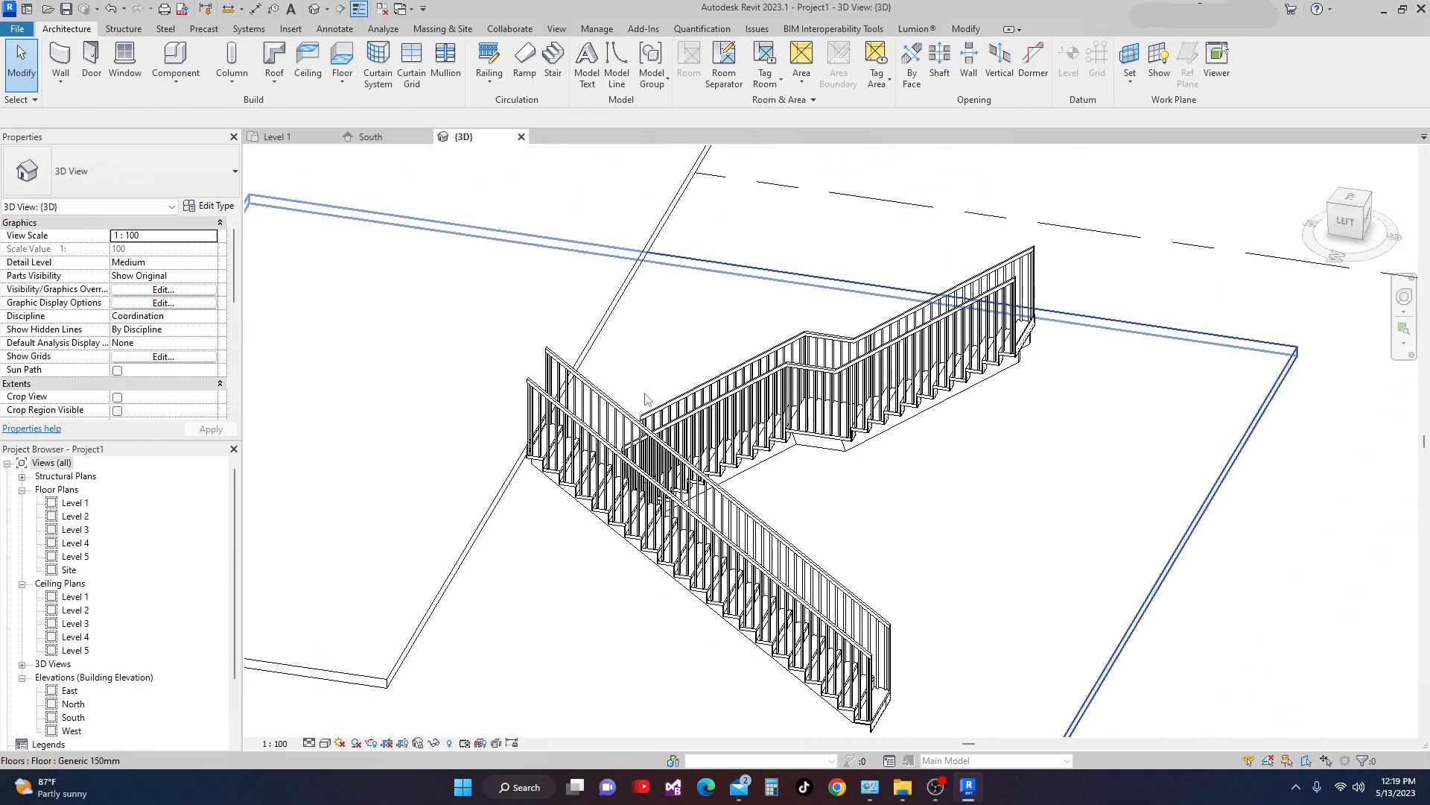
left_click(765, 398)
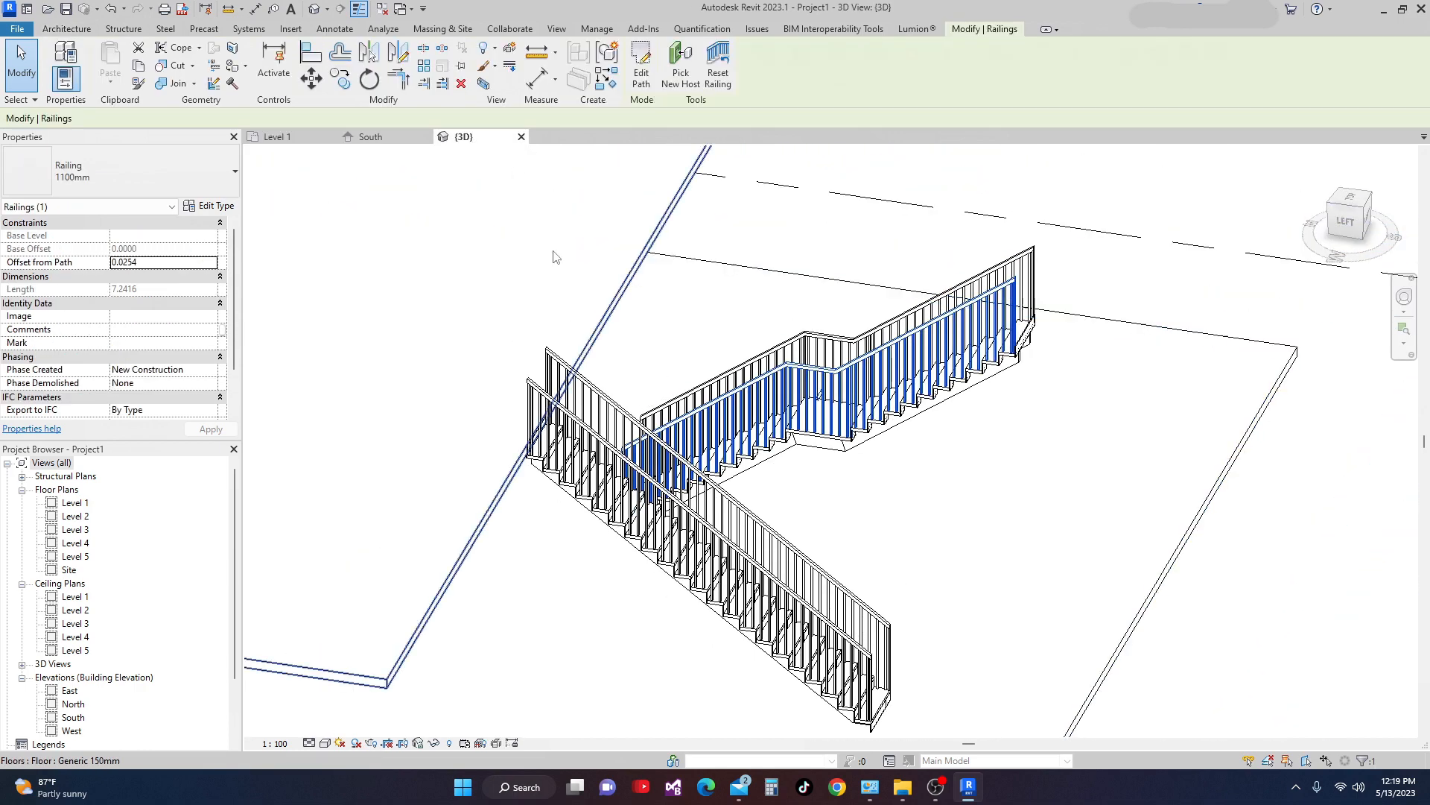
left_click(371, 138)
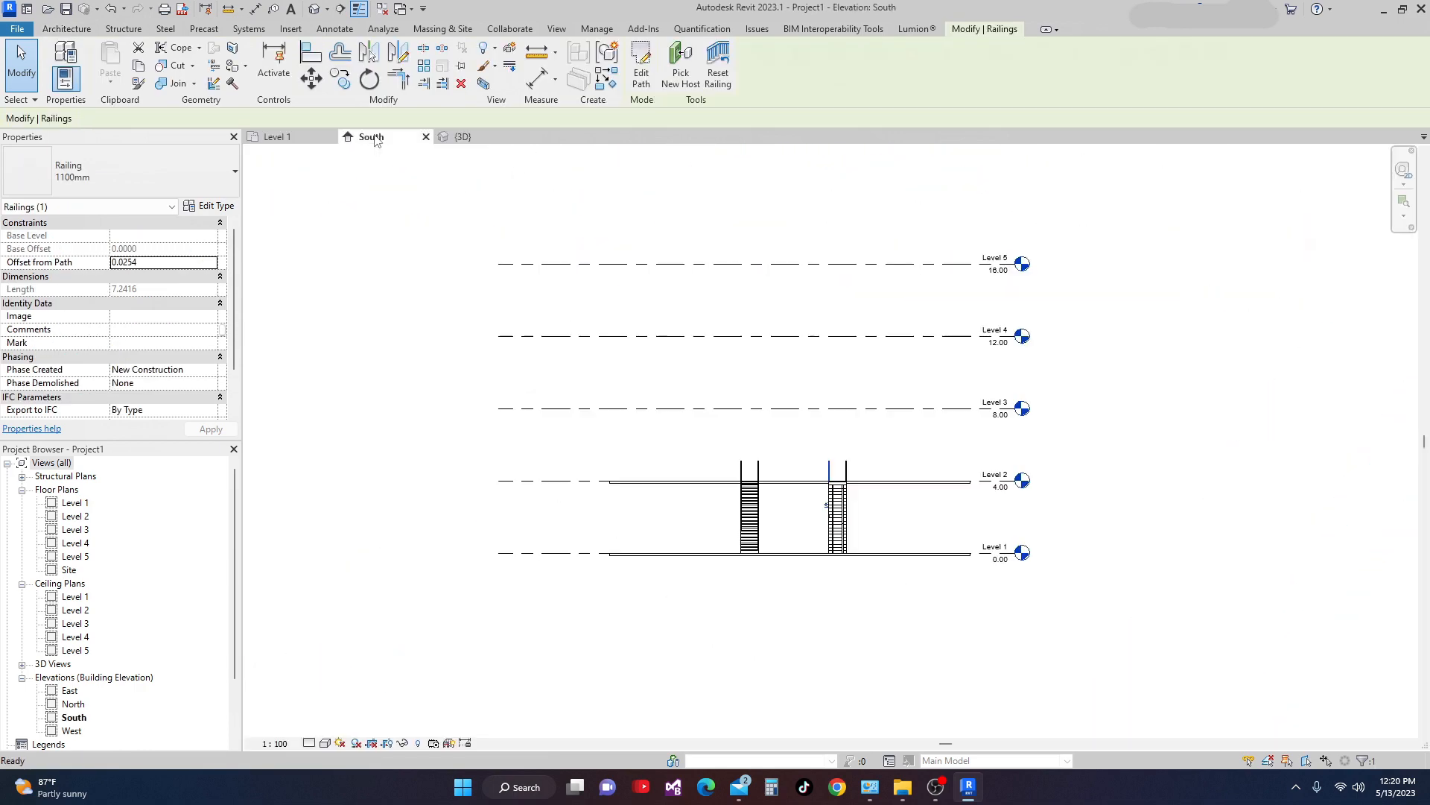
left_click(278, 137)
scroll(810, 418, "down", 3)
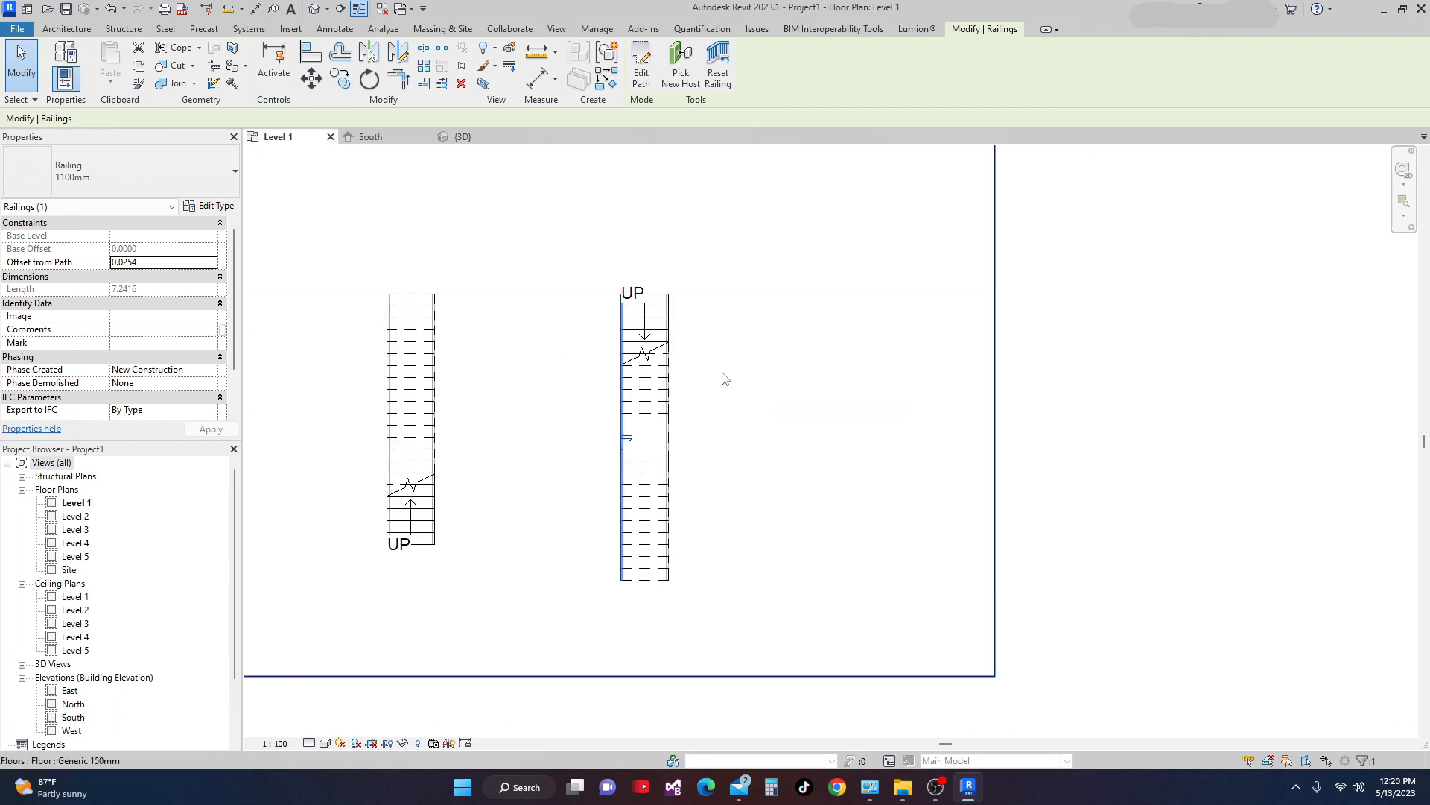
left_click(655, 414)
scroll(671, 417, "up", 1)
scroll(626, 477, "up", 2)
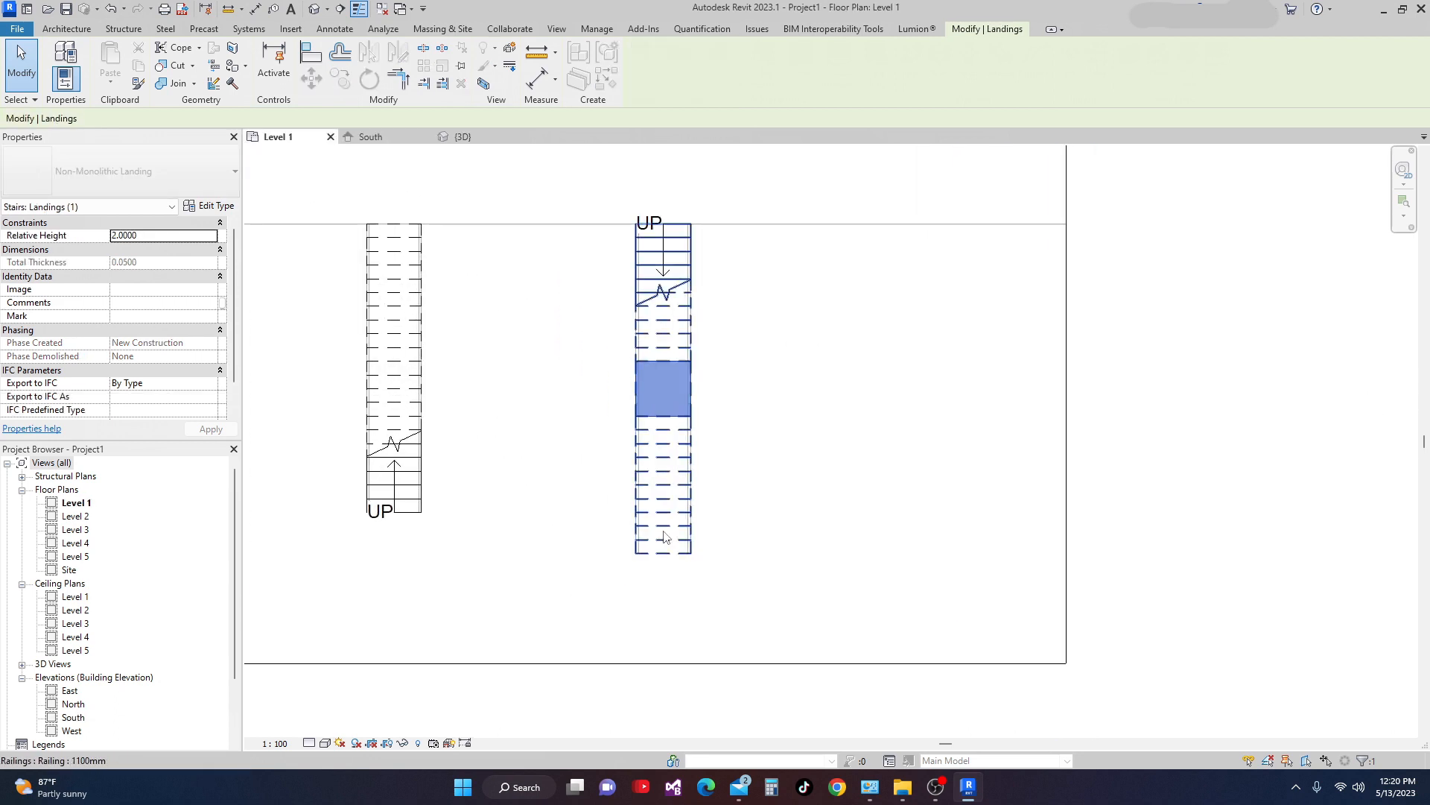
Flip the up direction of the two-run stair in the Level 1 plan and check it in the 3D view
left_click(767, 549)
scroll(720, 542, "down", 2)
scroll(719, 542, "down", 2)
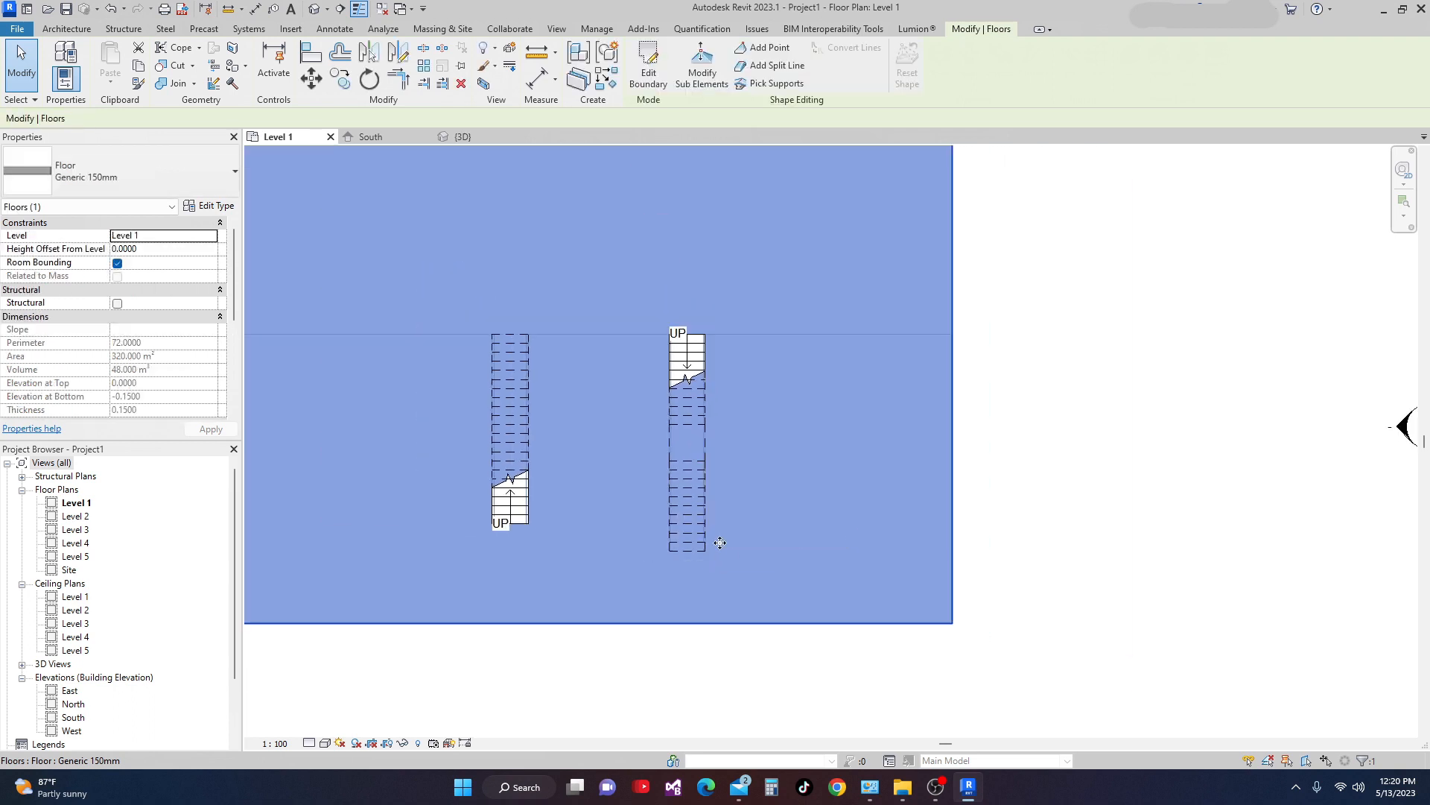
key("Escape")
left_click(680, 549)
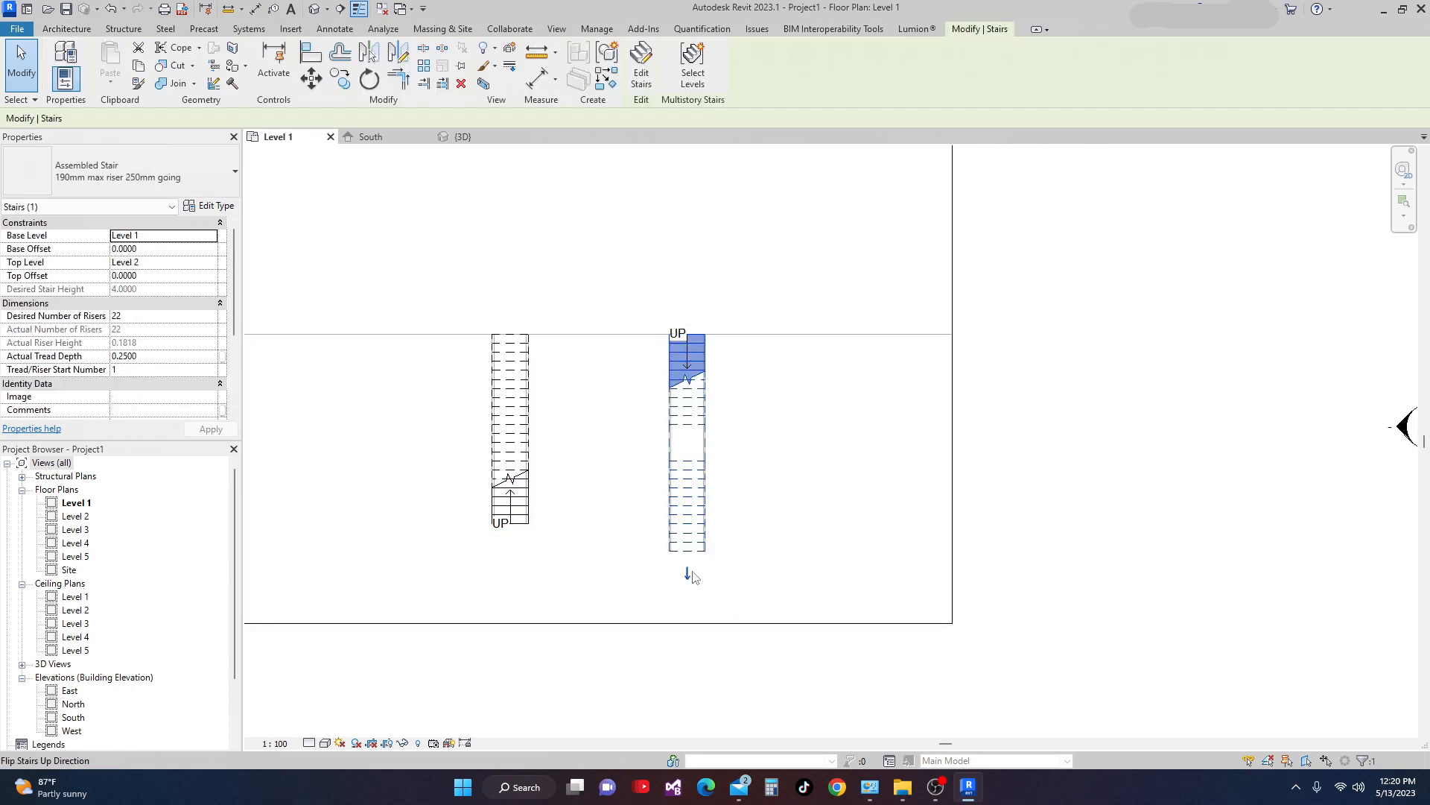
left_click(687, 575)
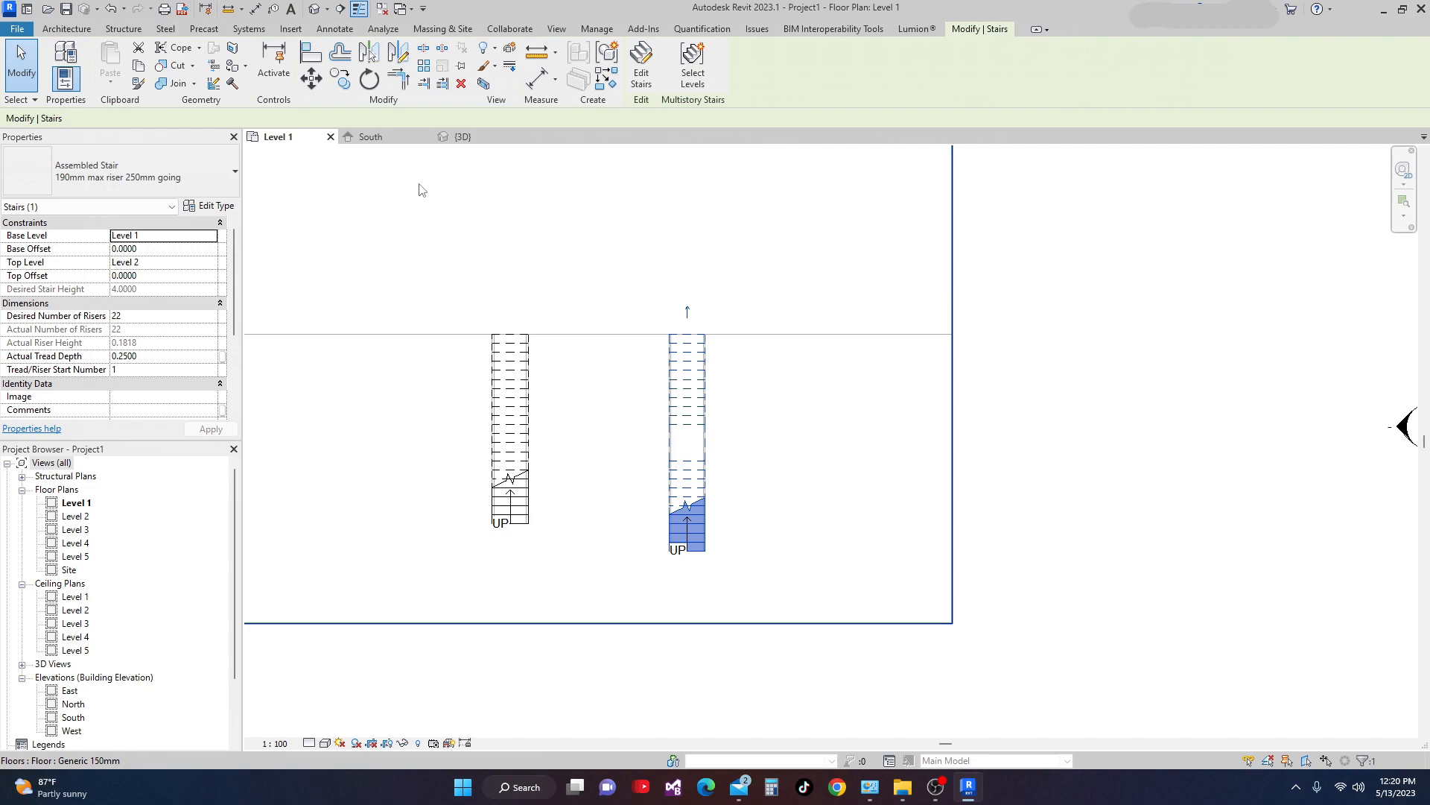
left_click(461, 137)
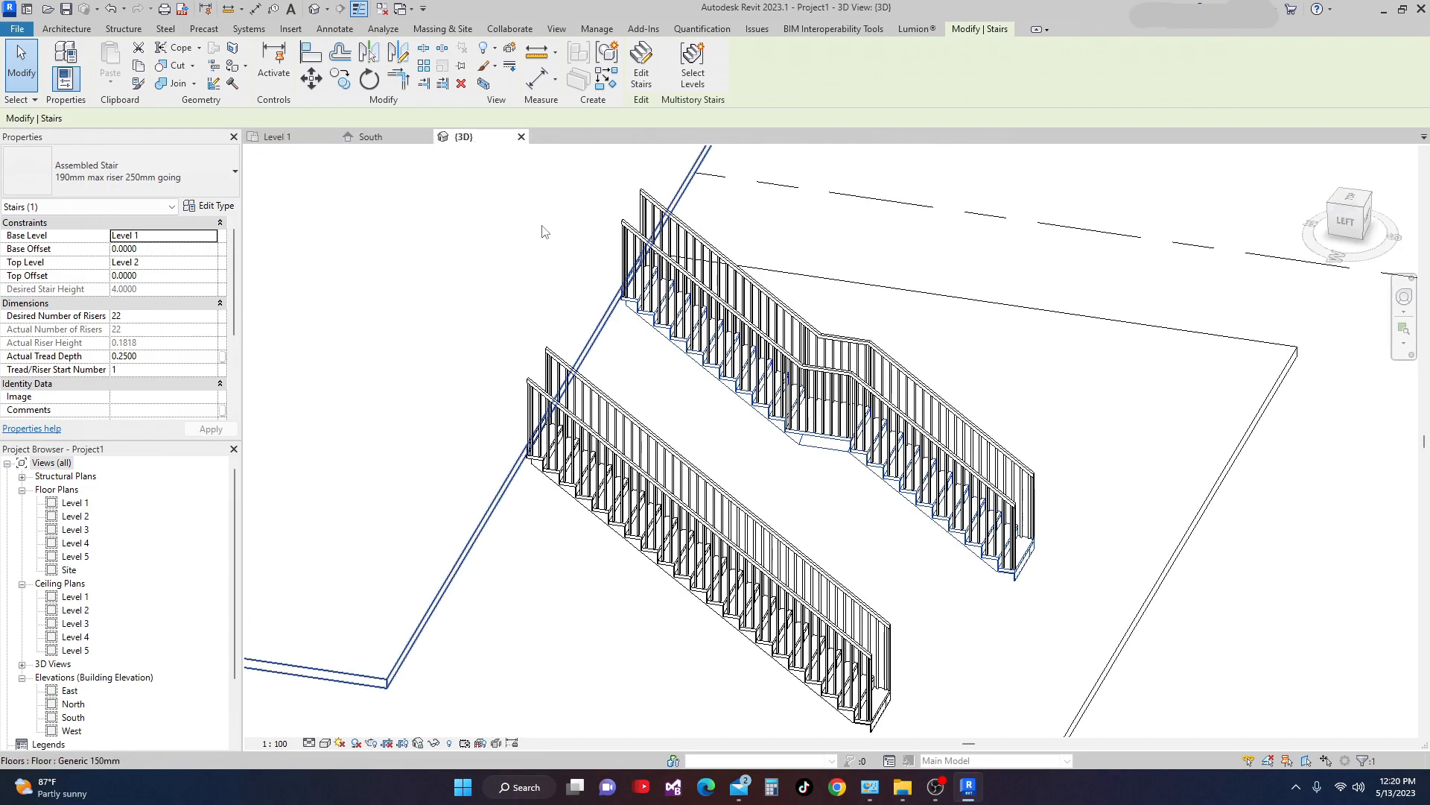
middle_click_drag(661, 463, 727, 468, "shift")
scroll(728, 468, "down", 2)
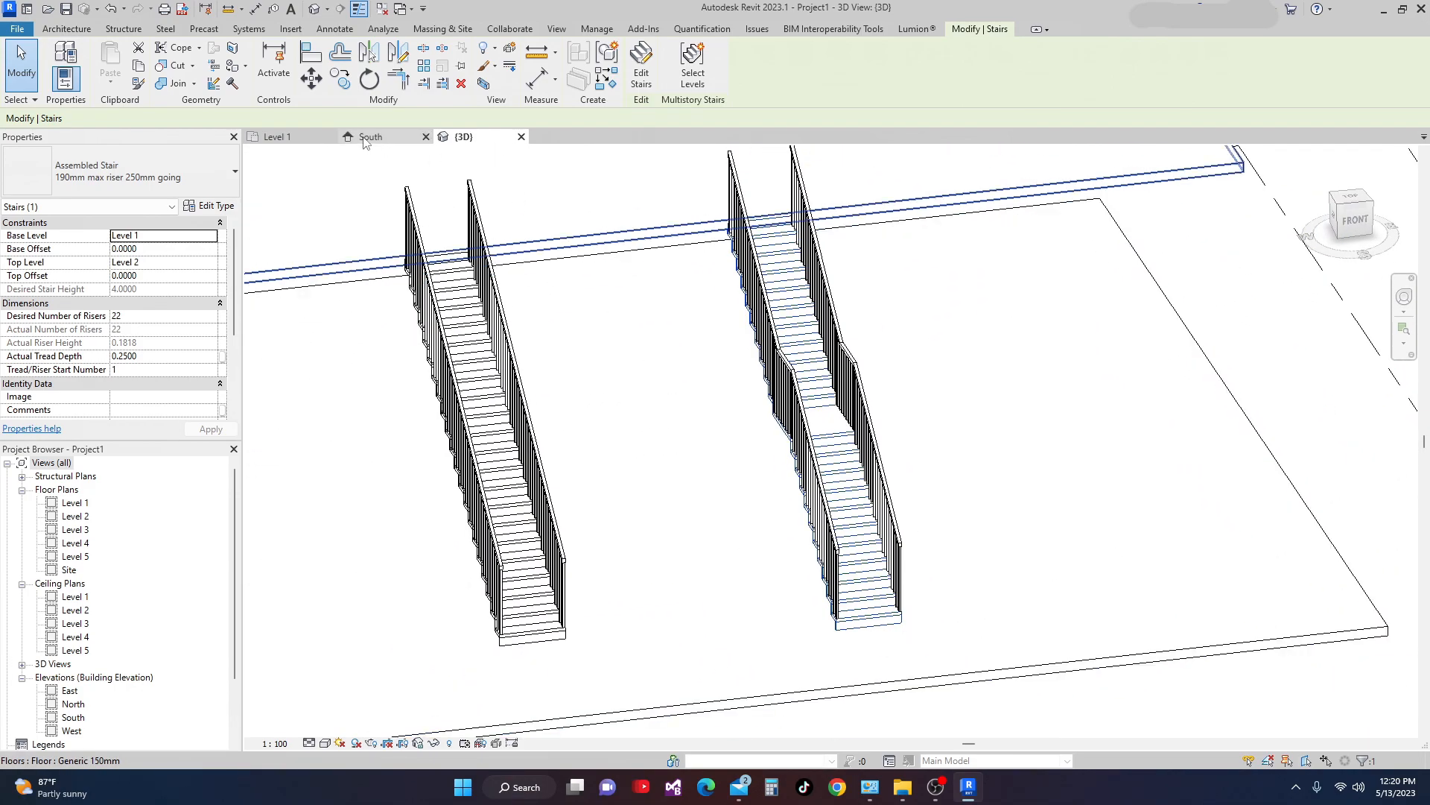
Open the two-run stair for editing from the Level 1 floor plan and select its landing
left_click(278, 136)
scroll(700, 436, "up", 1)
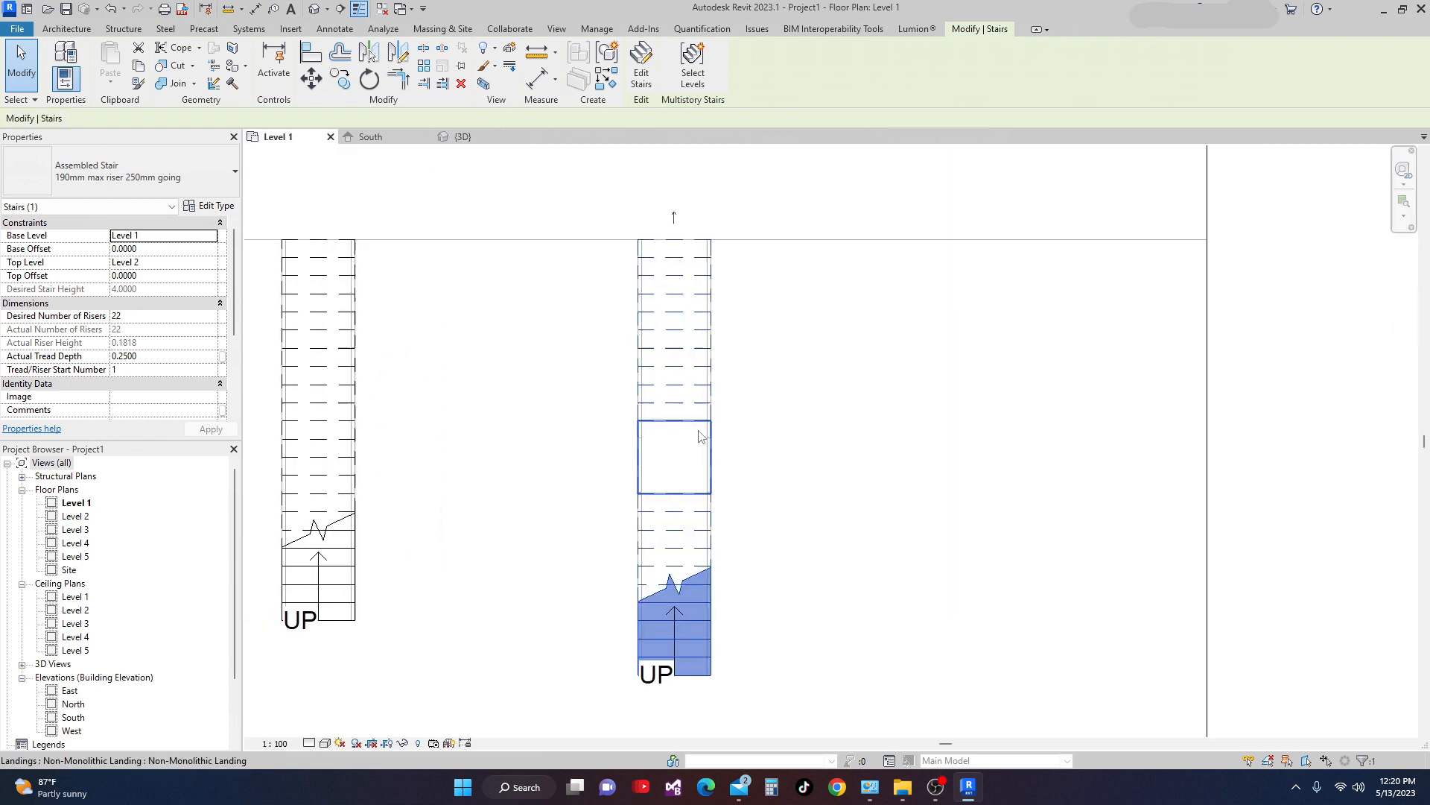
left_click(674, 447)
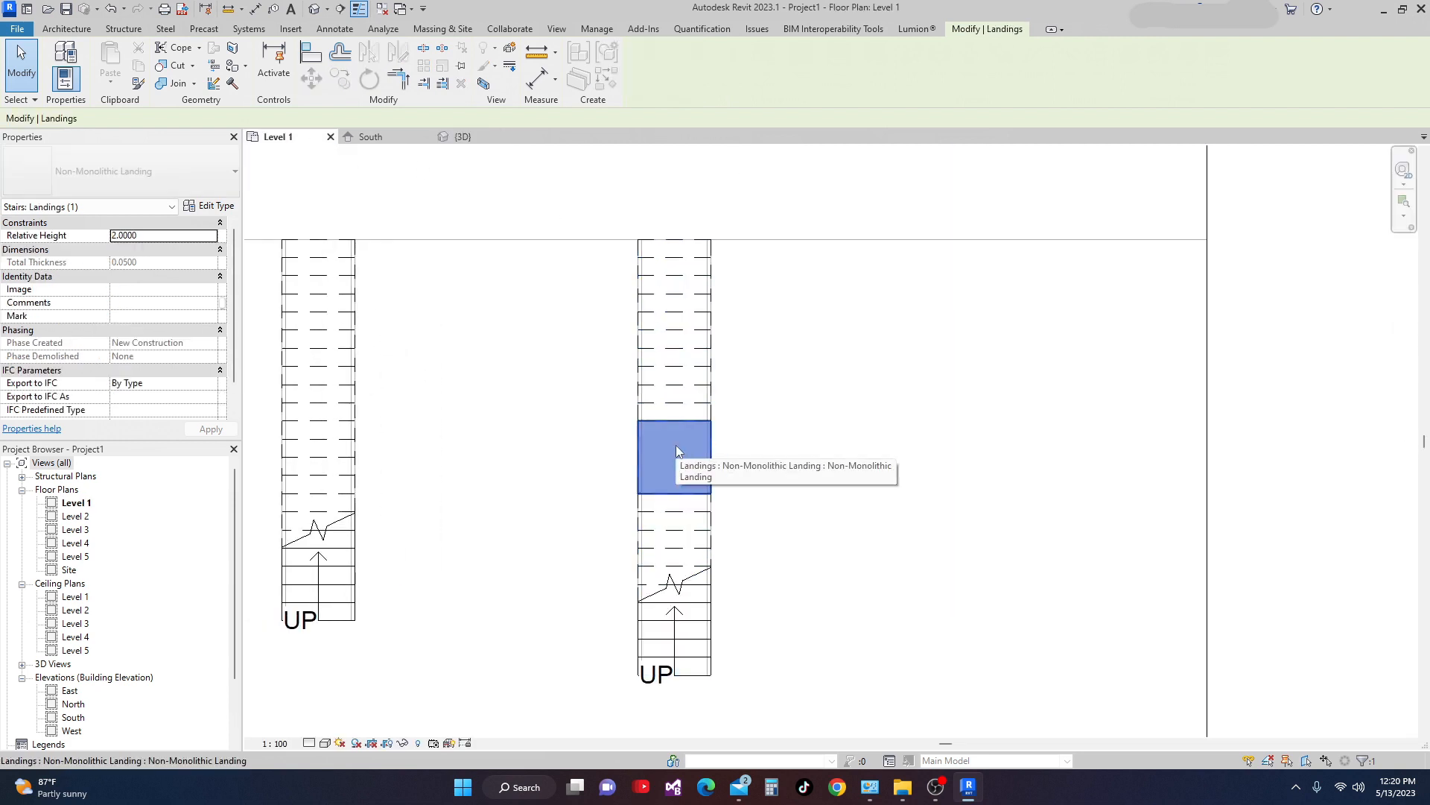
scroll(686, 443, "down", 4)
key("Escape")
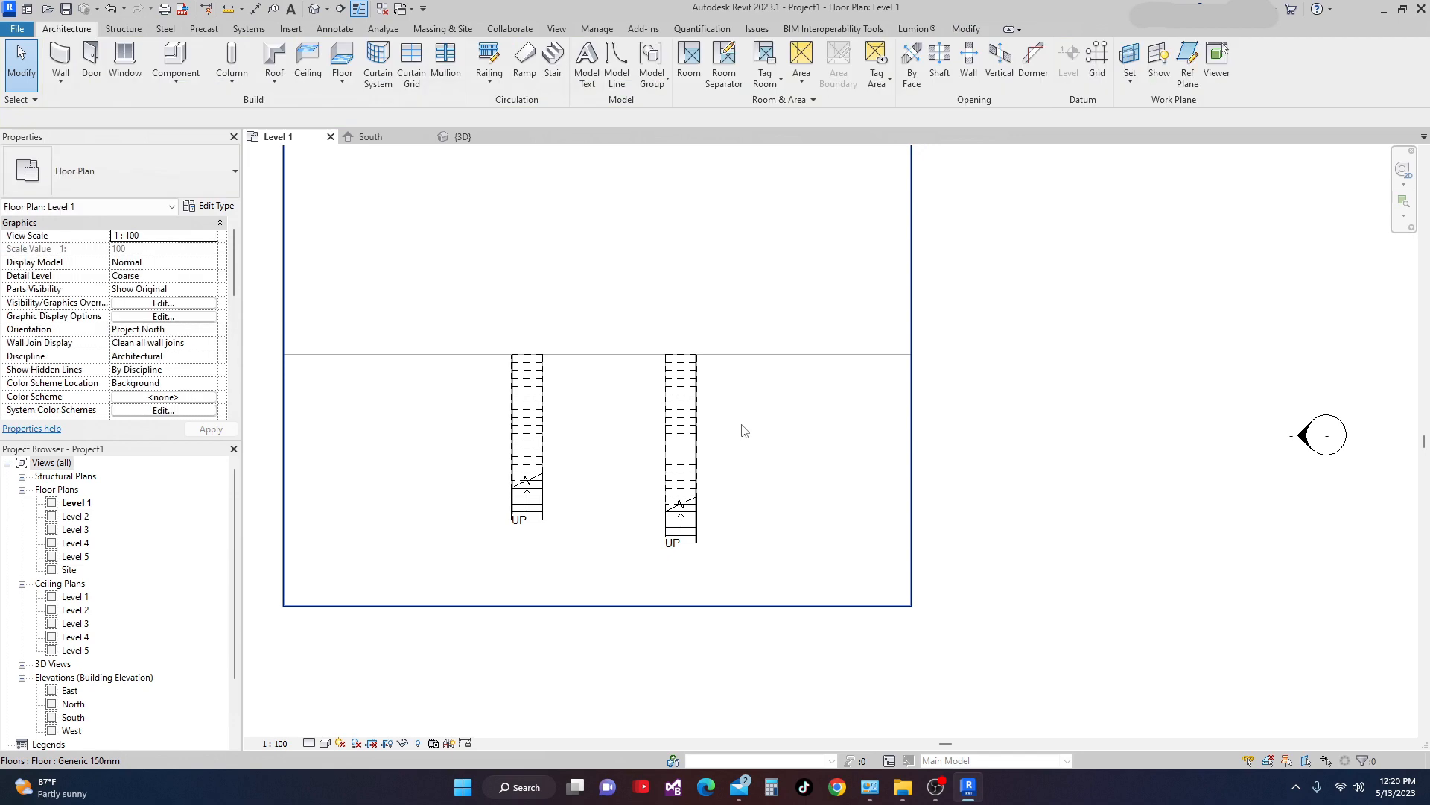
left_click(685, 449)
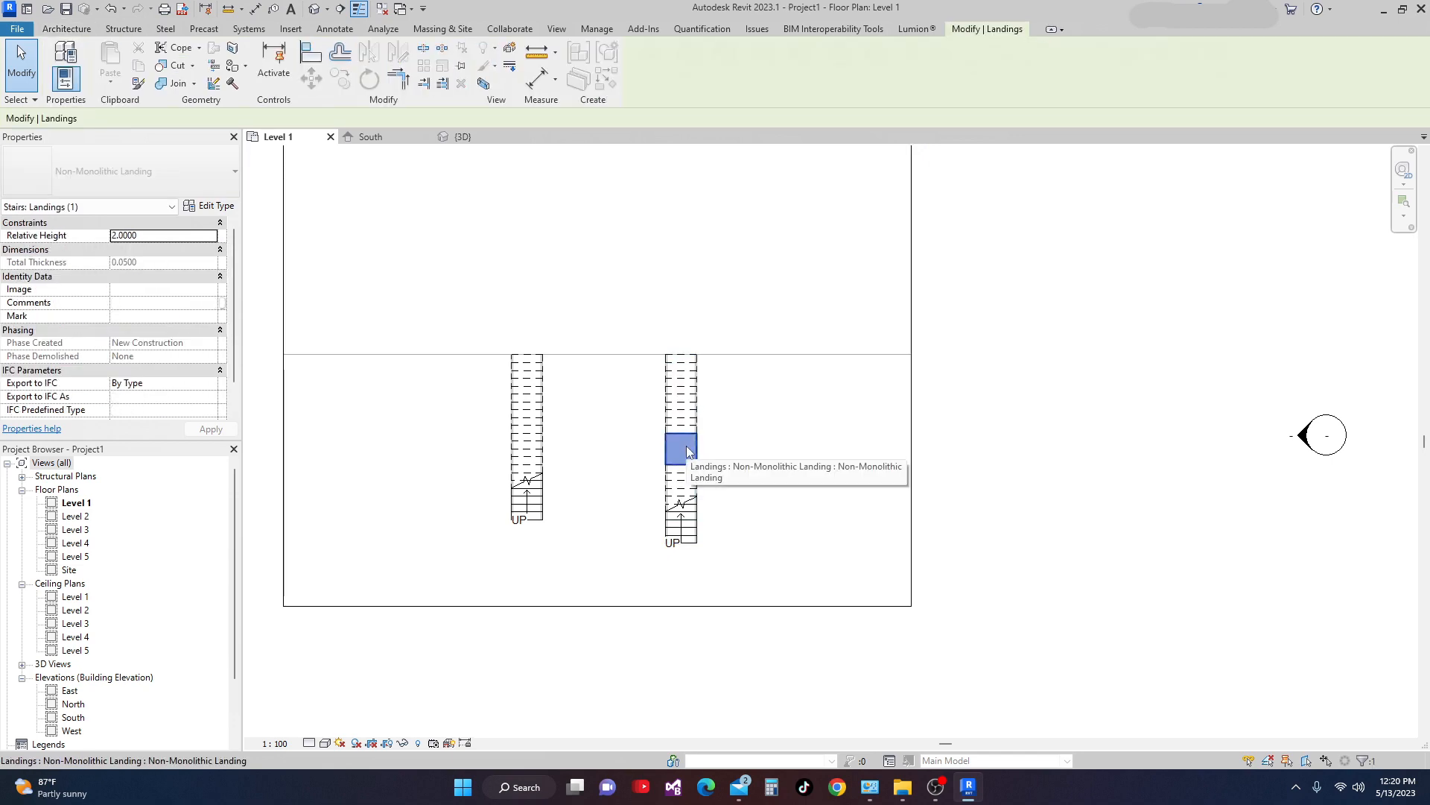
key("Escape")
left_click(680, 406)
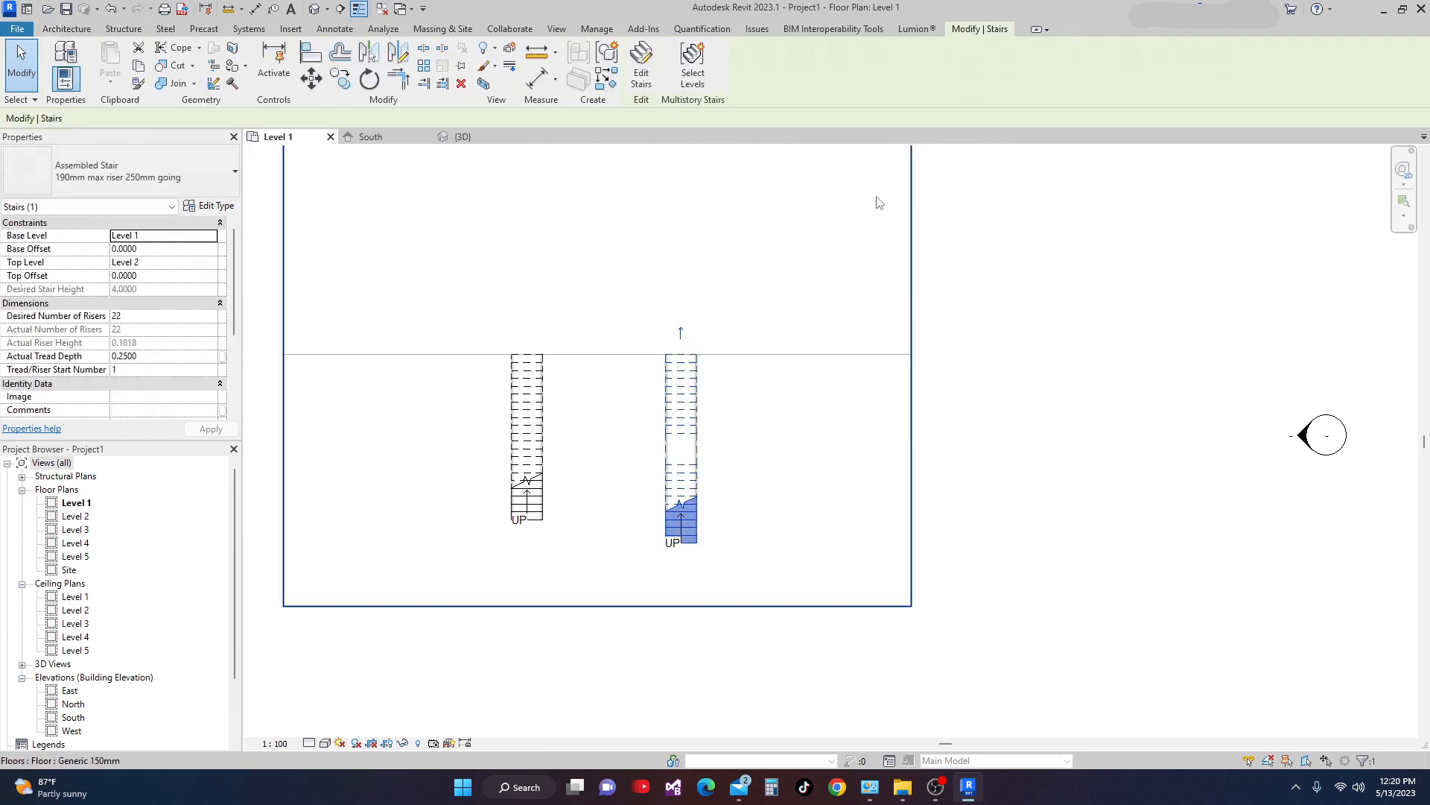
left_click(641, 63)
scroll(658, 402, "up", 2)
left_click(674, 427)
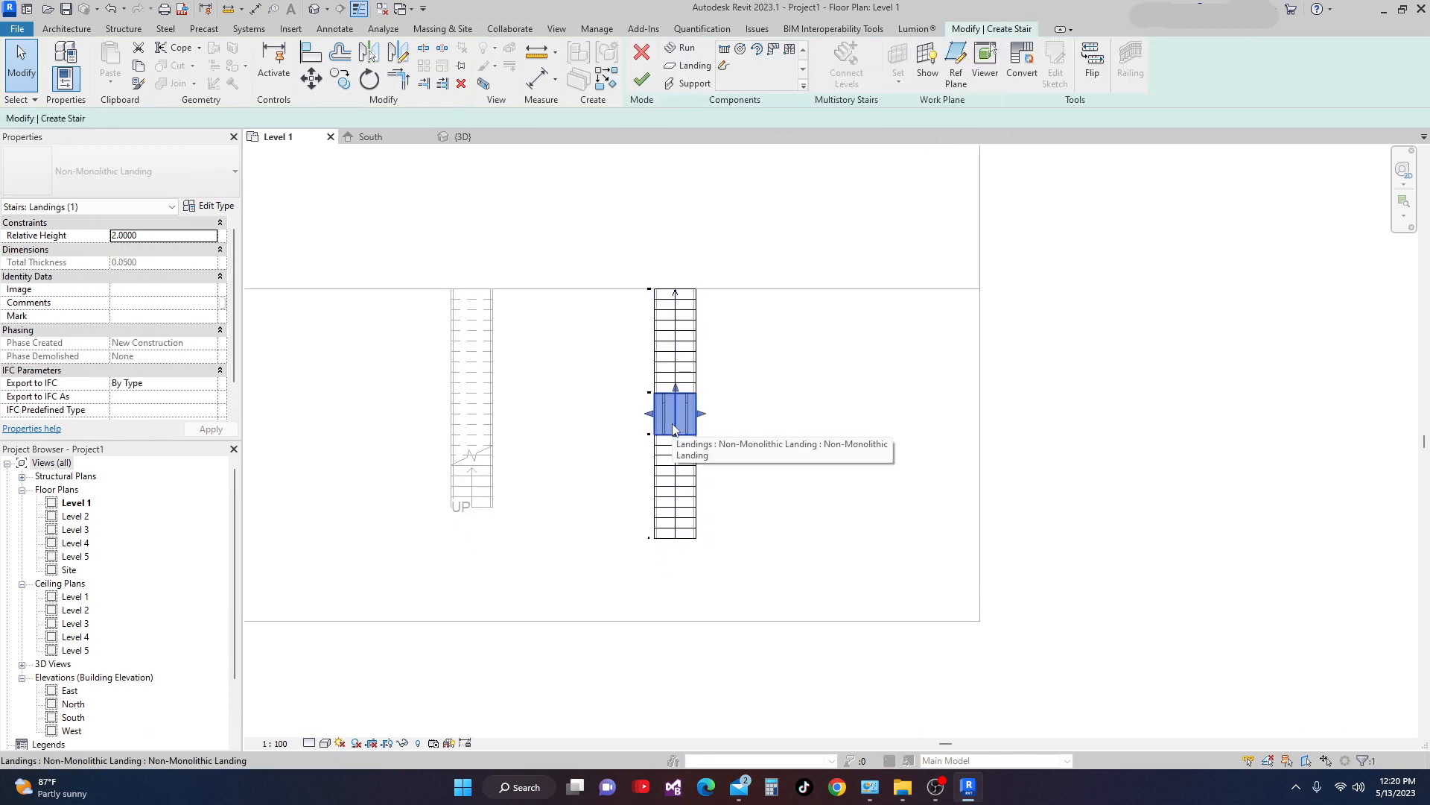
Start a sketched landing with a rectangular boundary and set its relative height to 1.6364
left_click(689, 65)
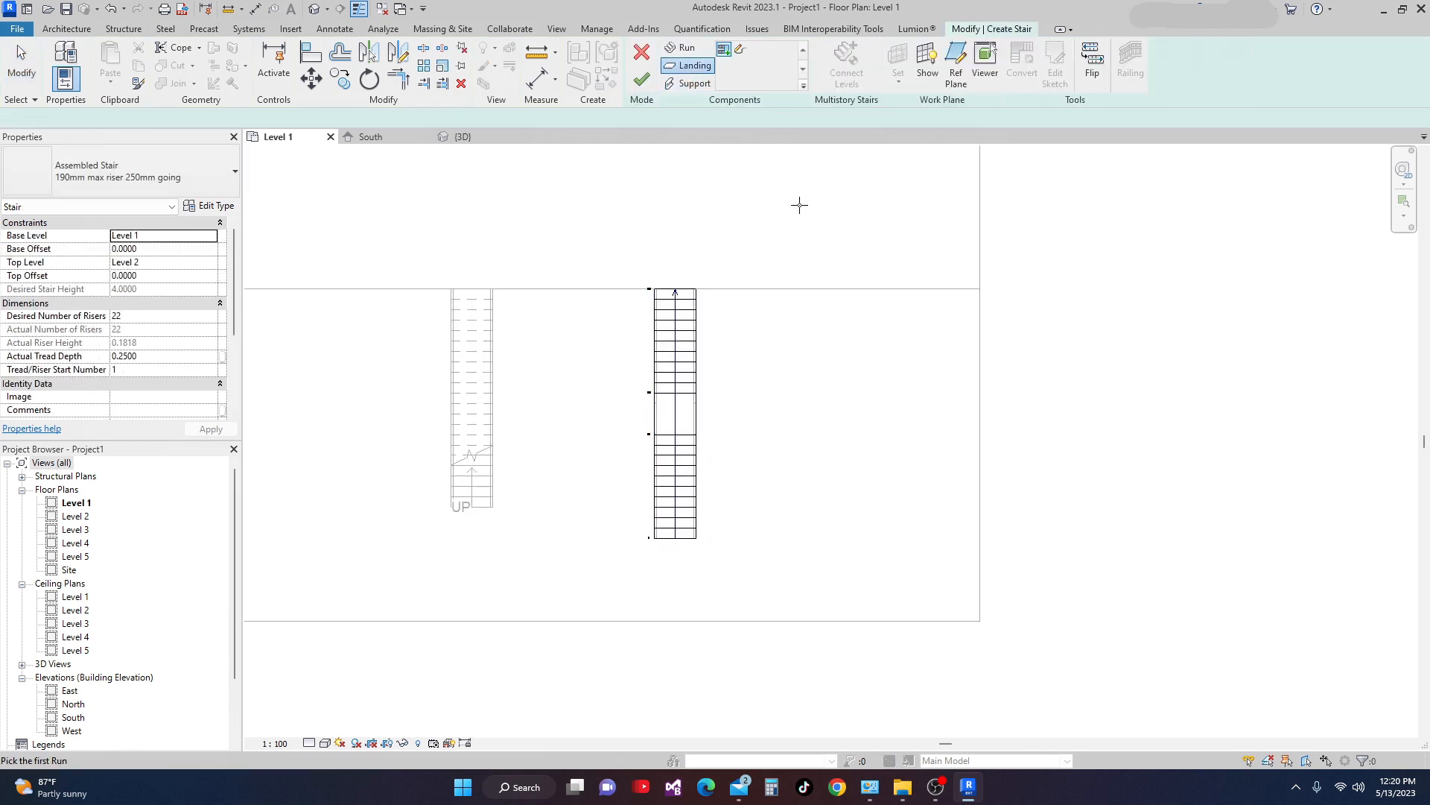
left_click(741, 51)
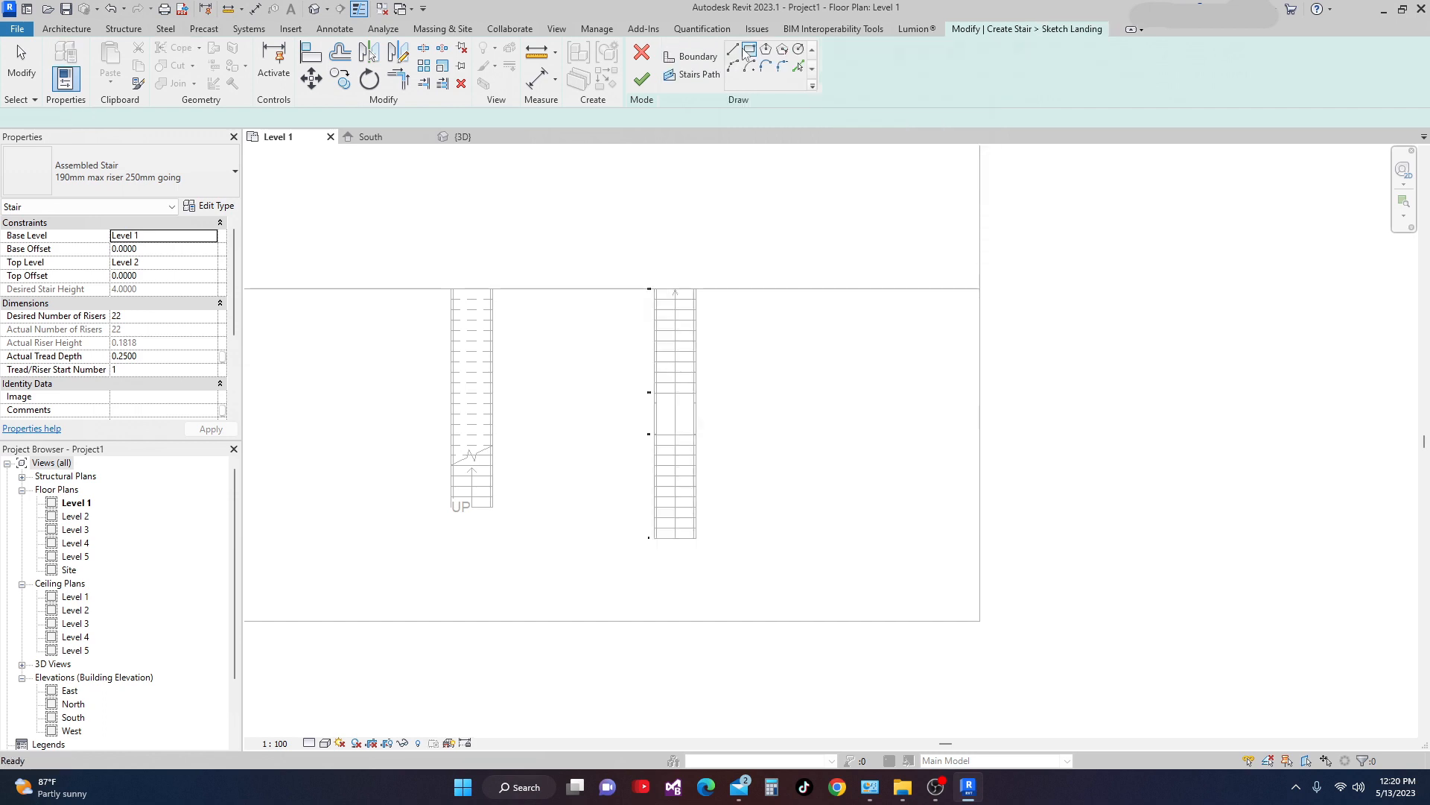
left_click(750, 49)
scroll(651, 436, "up", 1)
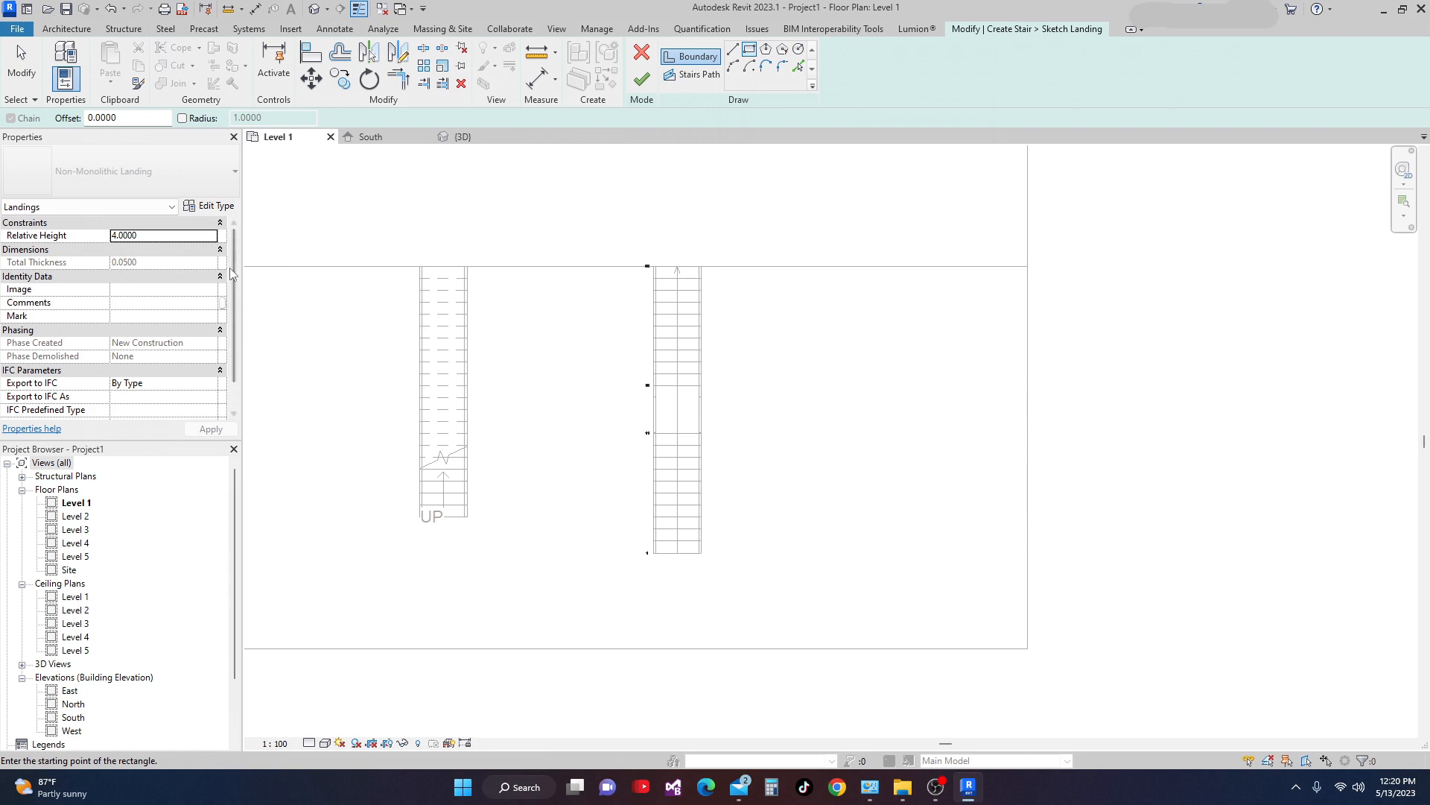
left_click(158, 236)
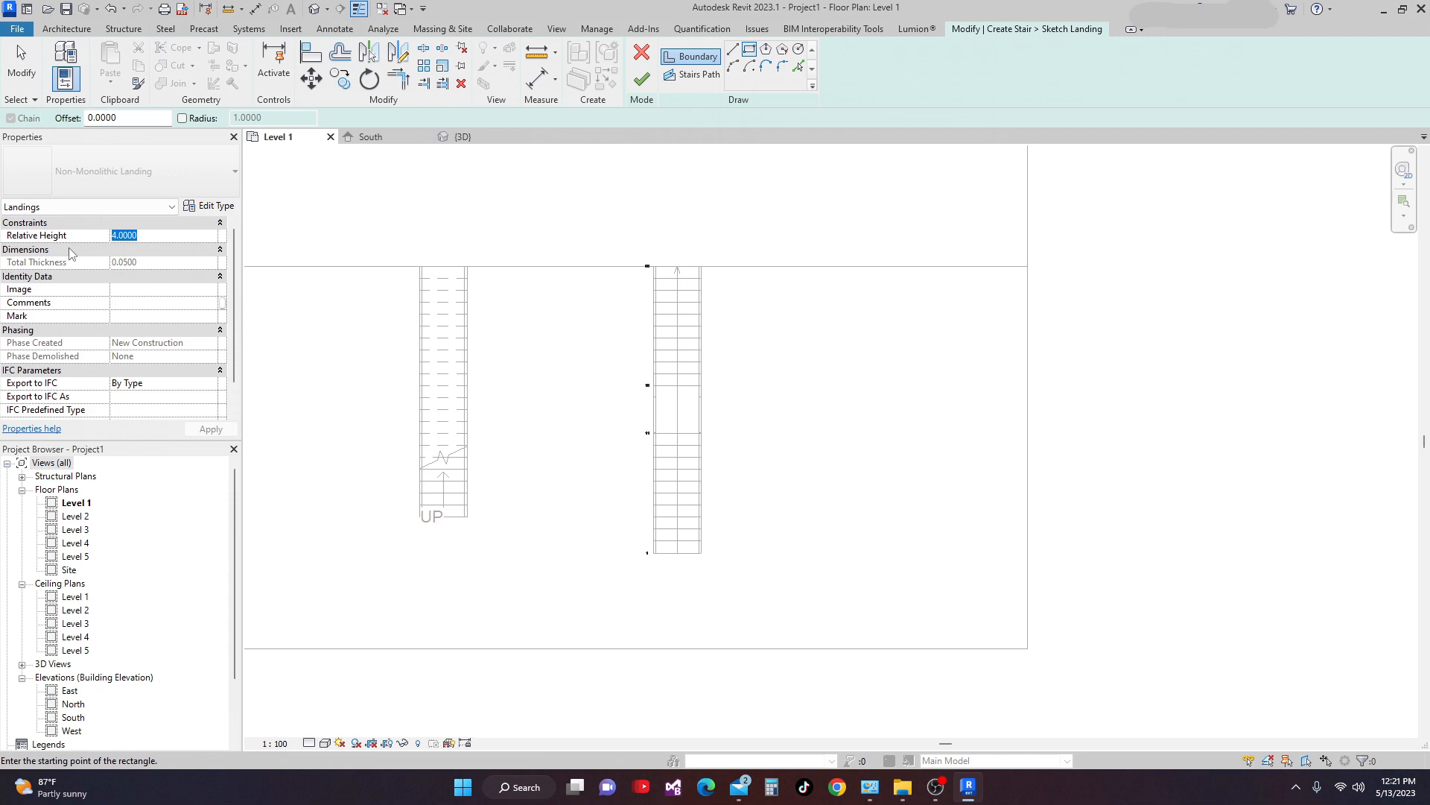
type("1.6364")
Sketch a 1.0 by 1.0 m landing rectangle between risers 11 and 12, lock its edges to the runs, and finish the sketch
scroll(656, 395, "up", 5)
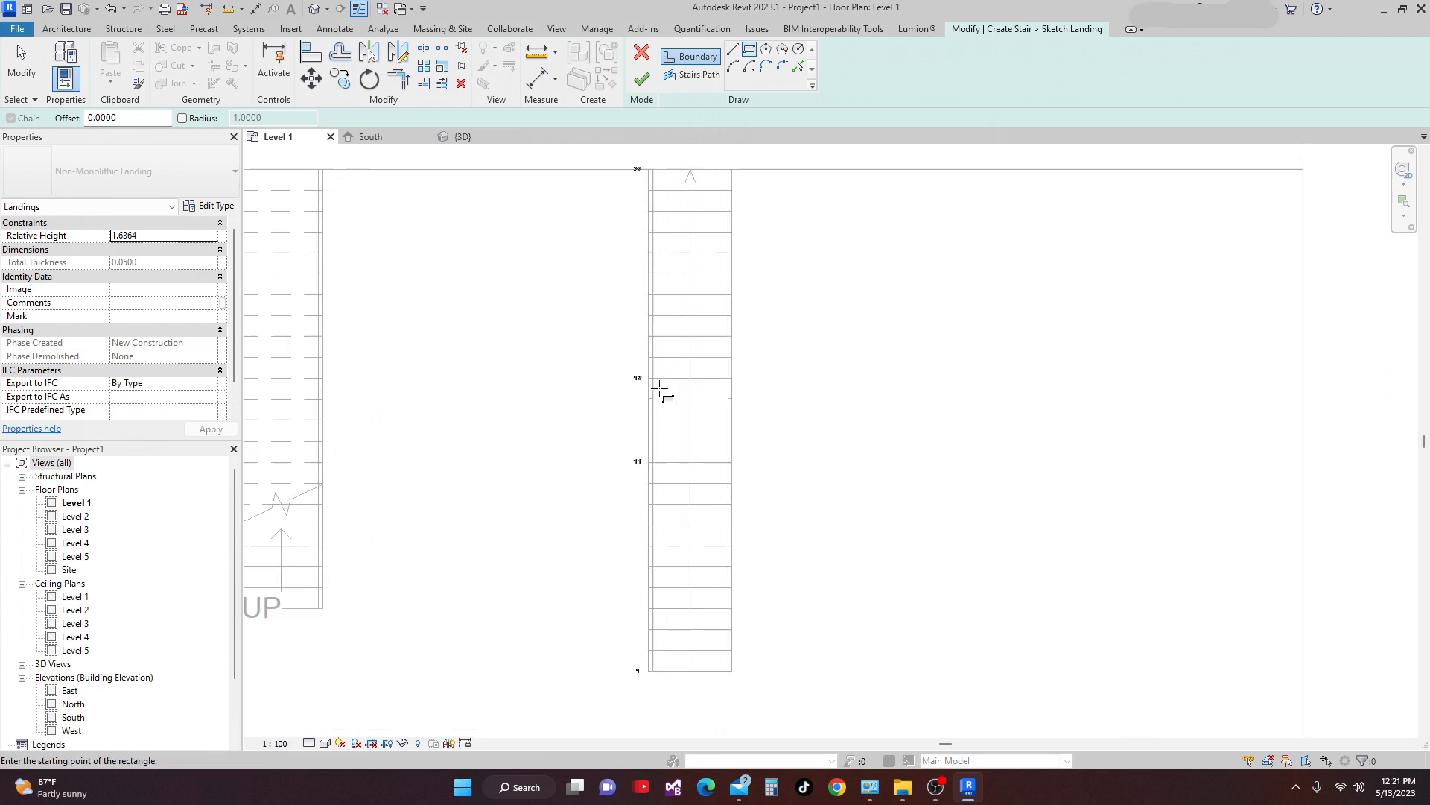
scroll(674, 373, "up", 2)
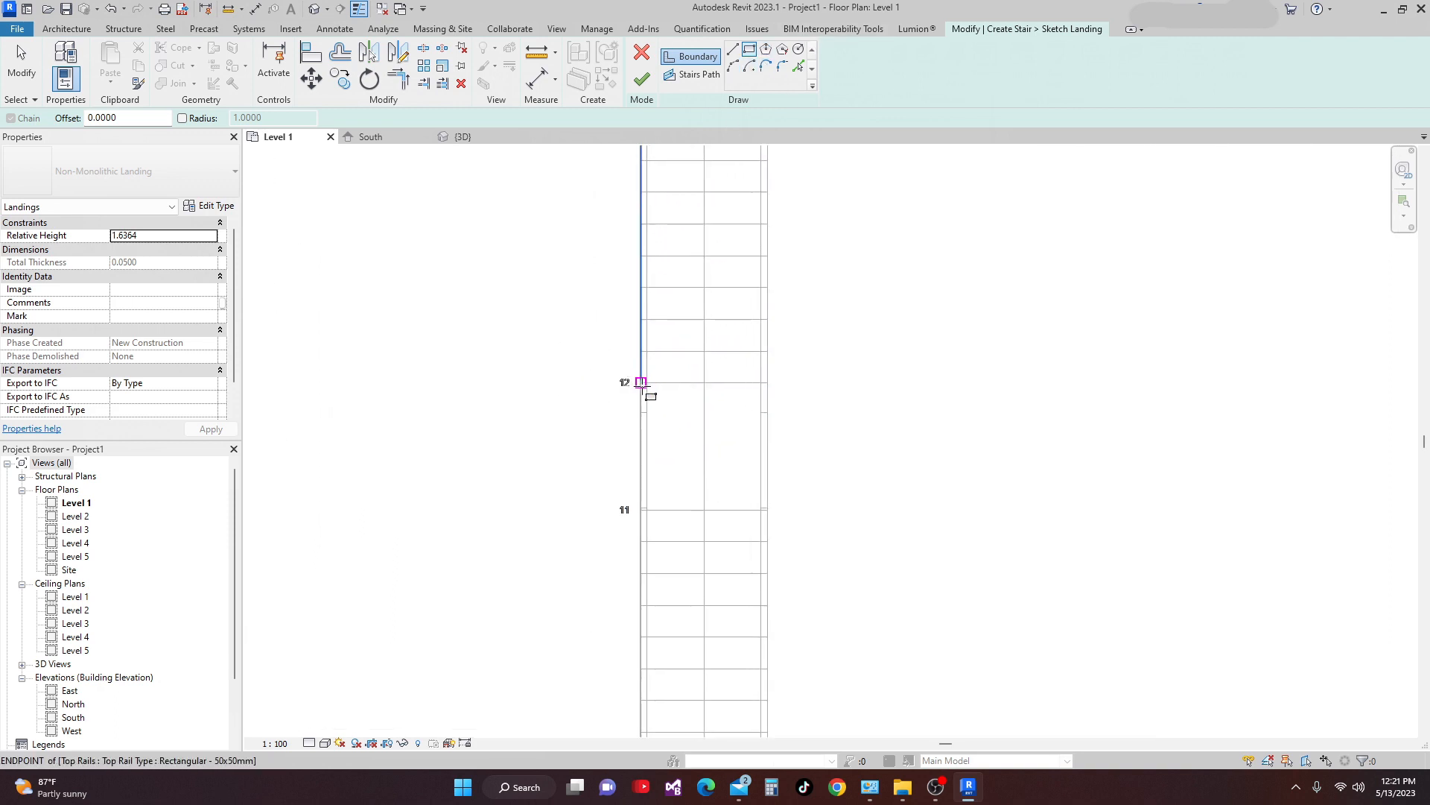
scroll(658, 351, "up", 1)
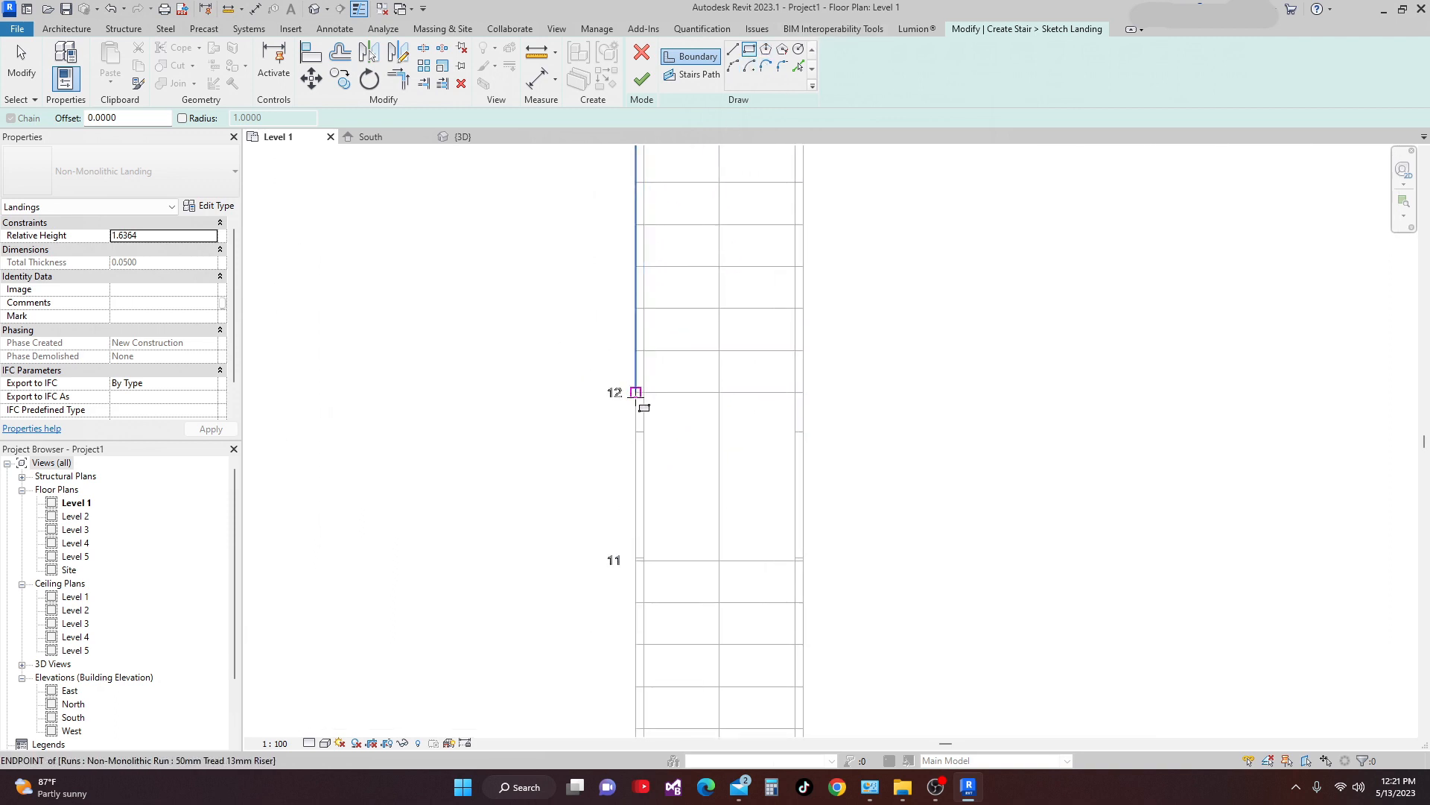
left_click(635, 393)
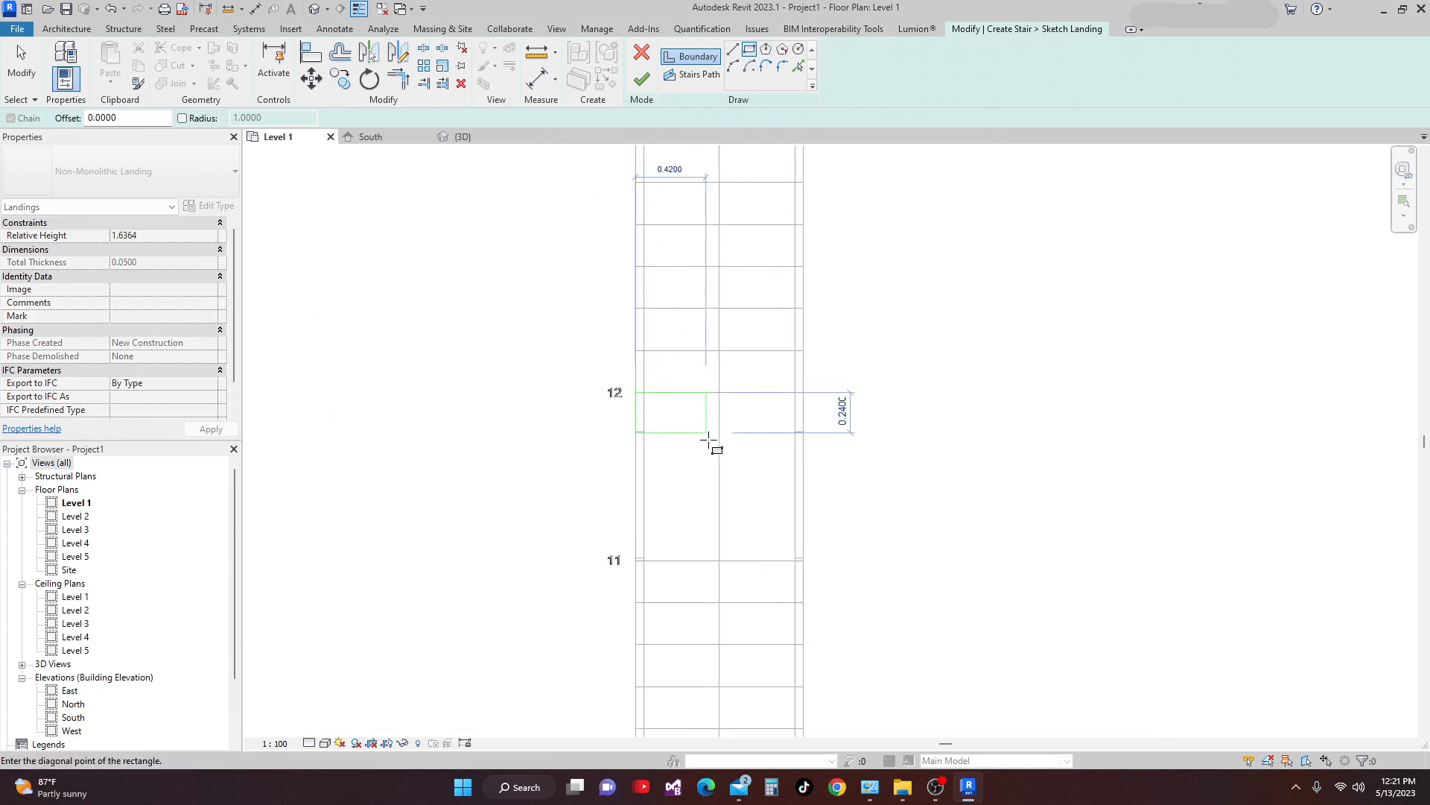
left_click(803, 561)
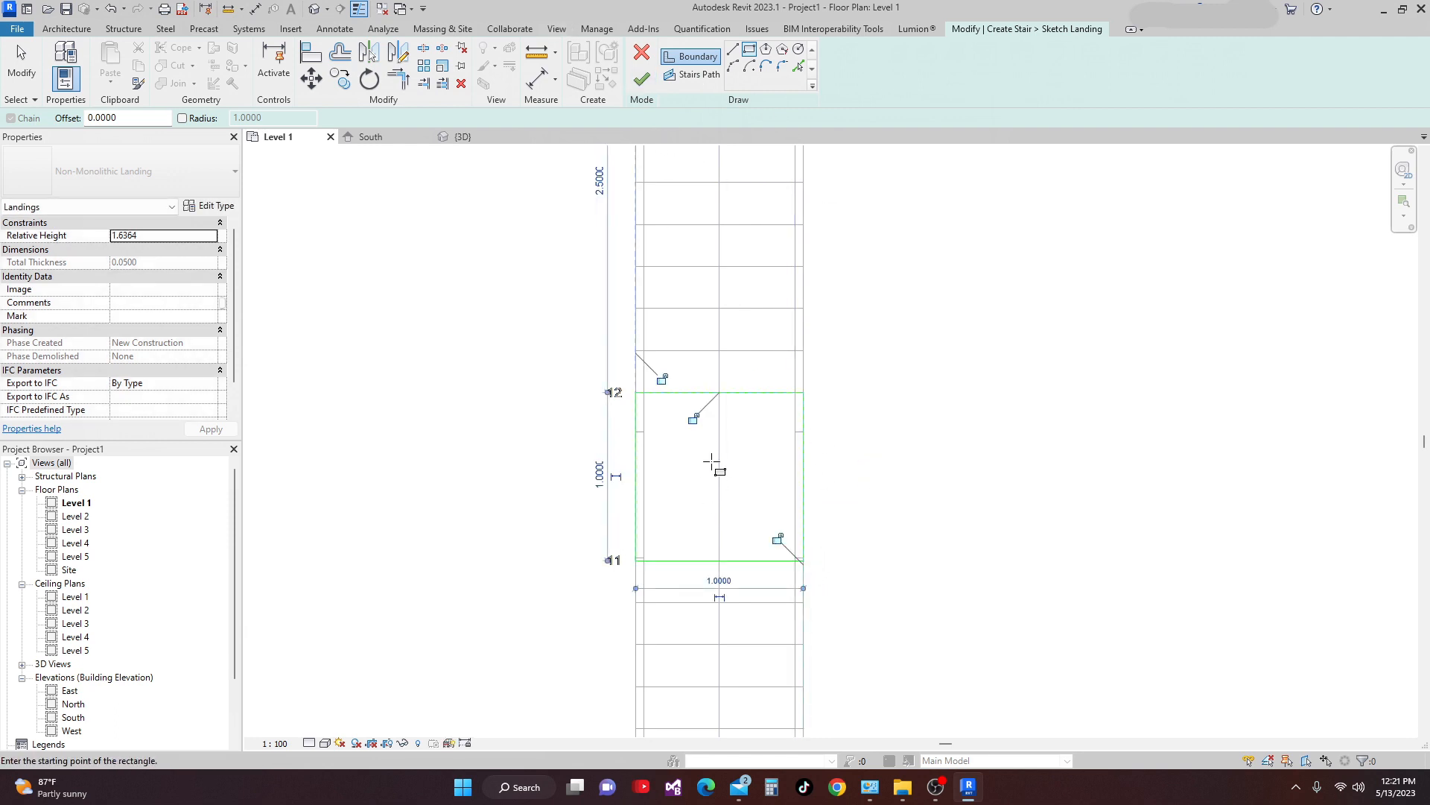
left_click(693, 418)
left_click(777, 538)
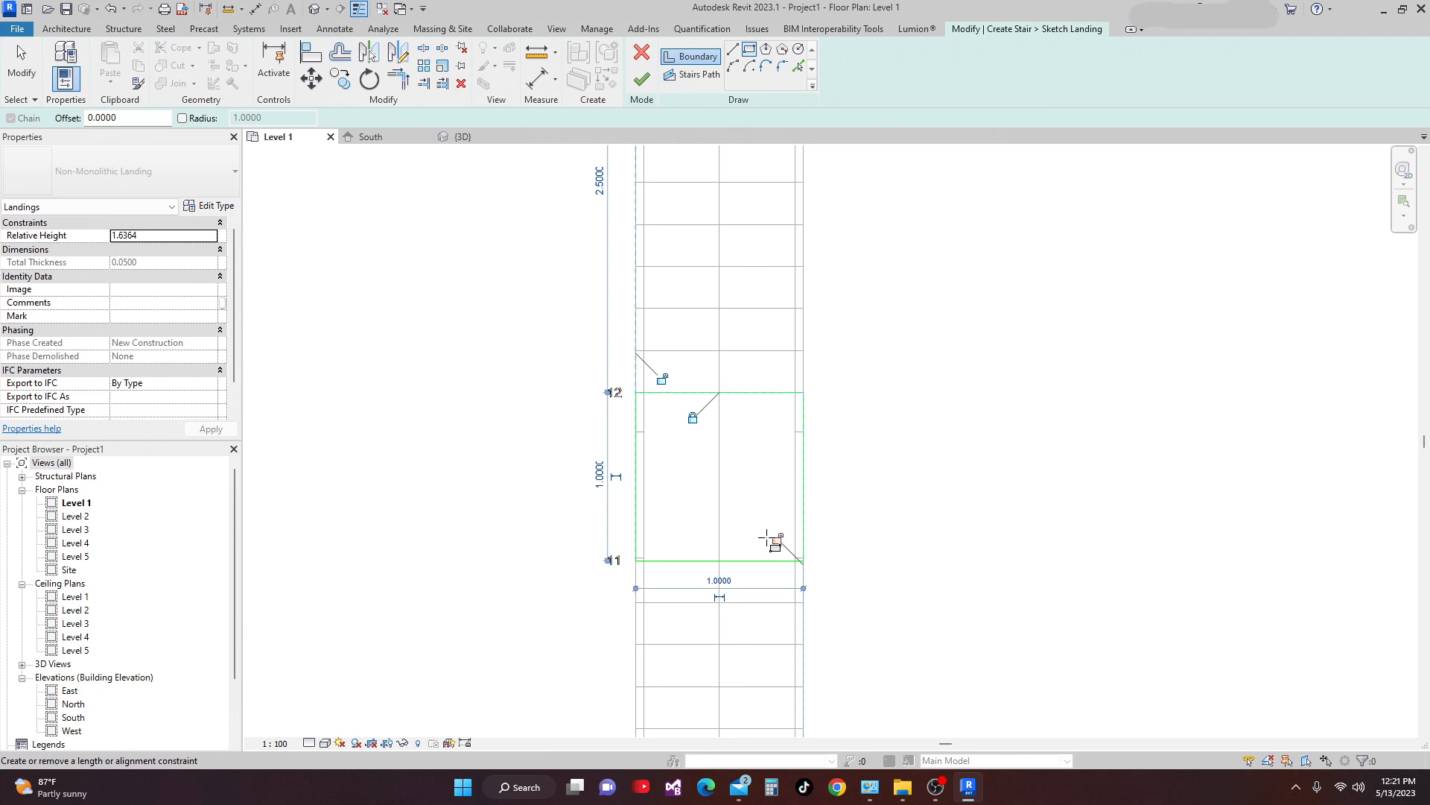
left_click(662, 379)
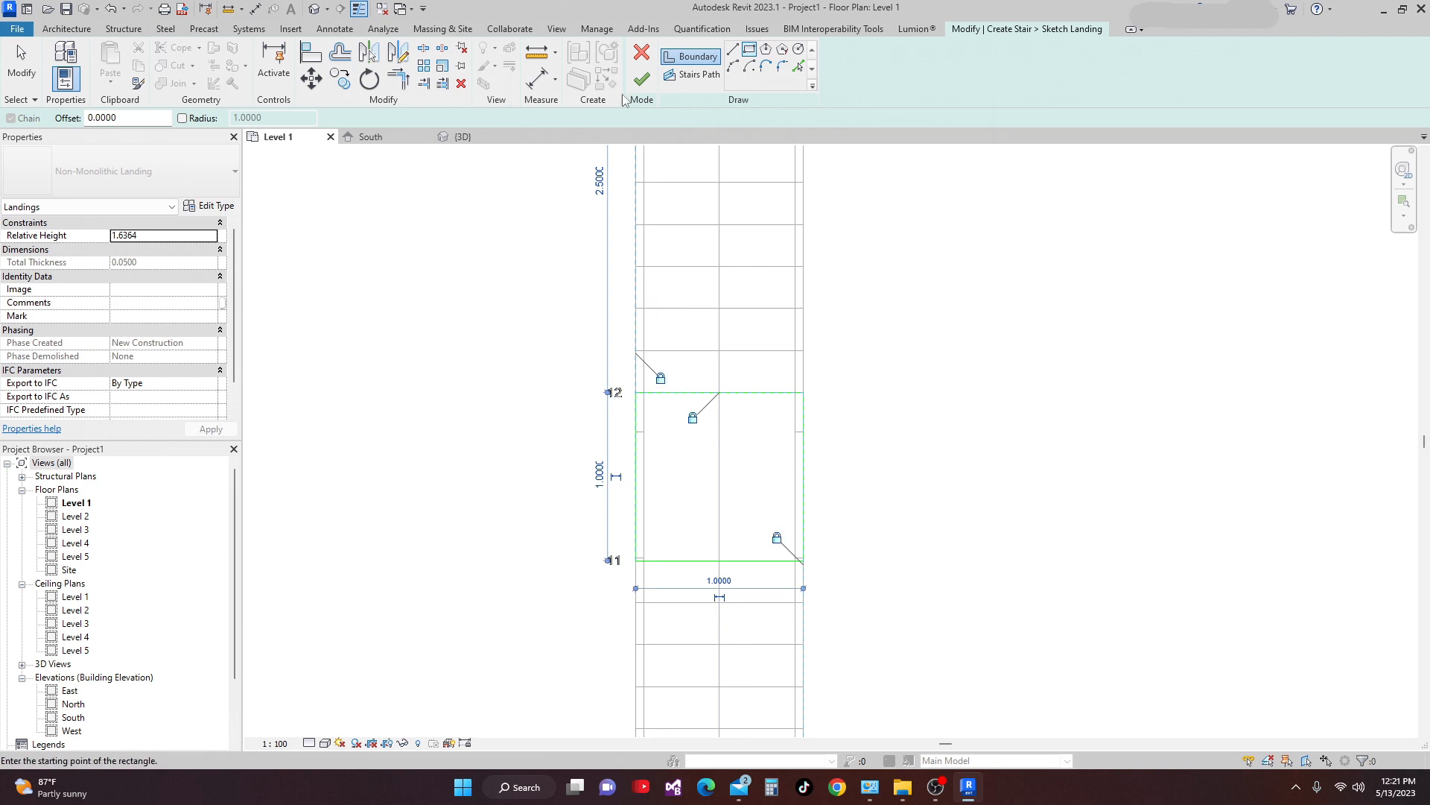
left_click(642, 79)
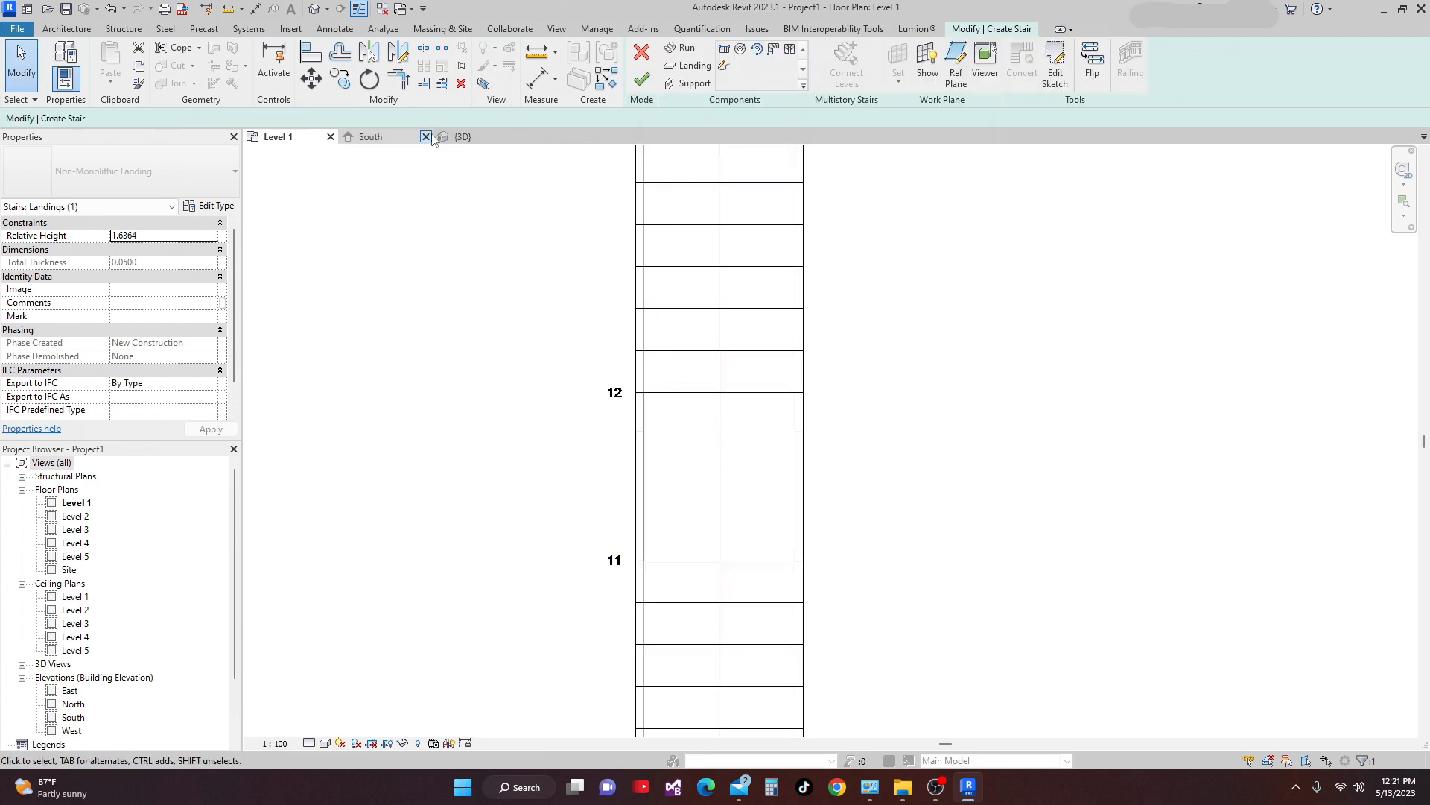
Check the sketched landing against the stair in the 3D view and set its relative height to 2
left_click(460, 137)
middle_click_drag(743, 430, 834, 479, "shift")
scroll(819, 470, "up", 8)
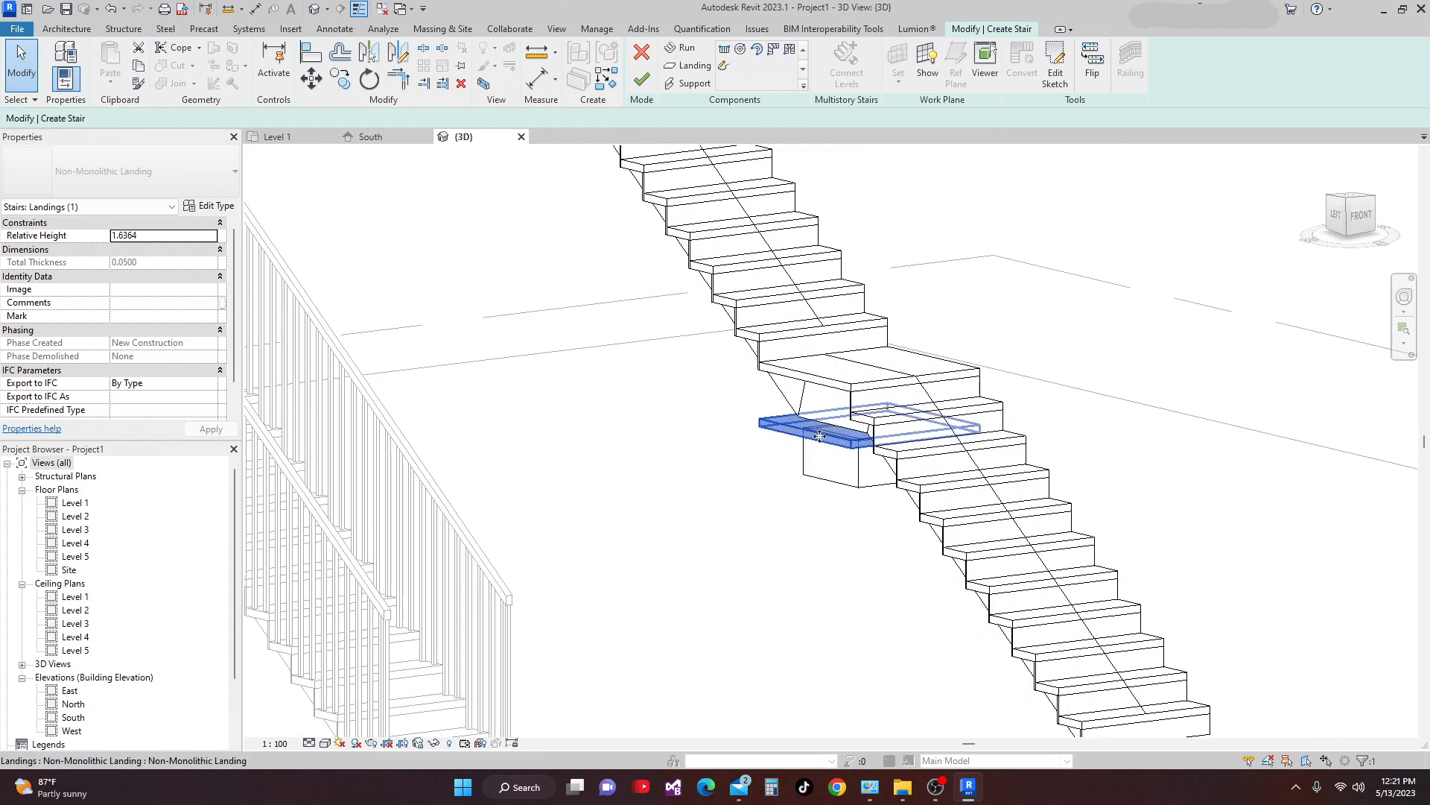
scroll(808, 490, "up", 1)
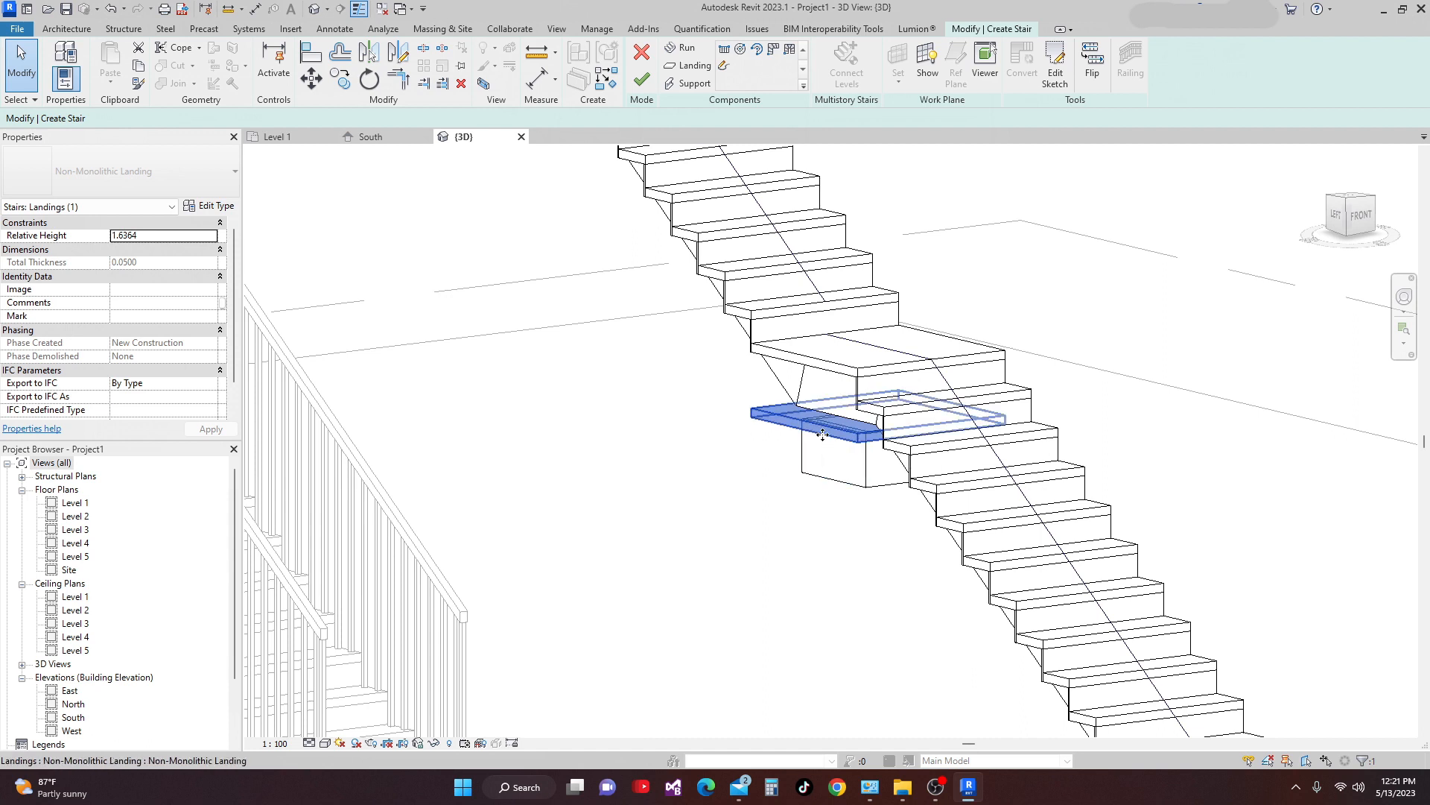
left_click(170, 249)
left_click(169, 234)
type("2")
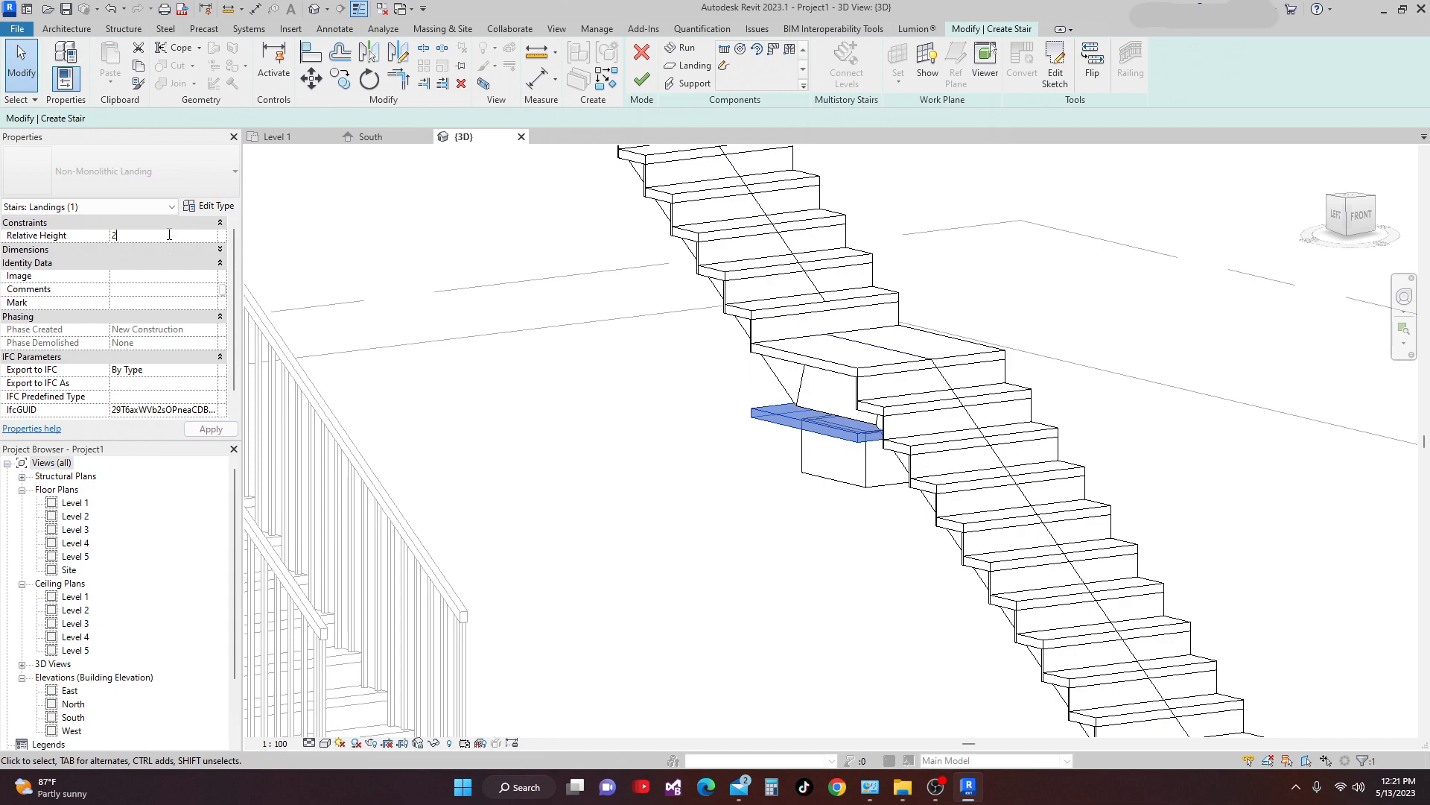
left_click(211, 429)
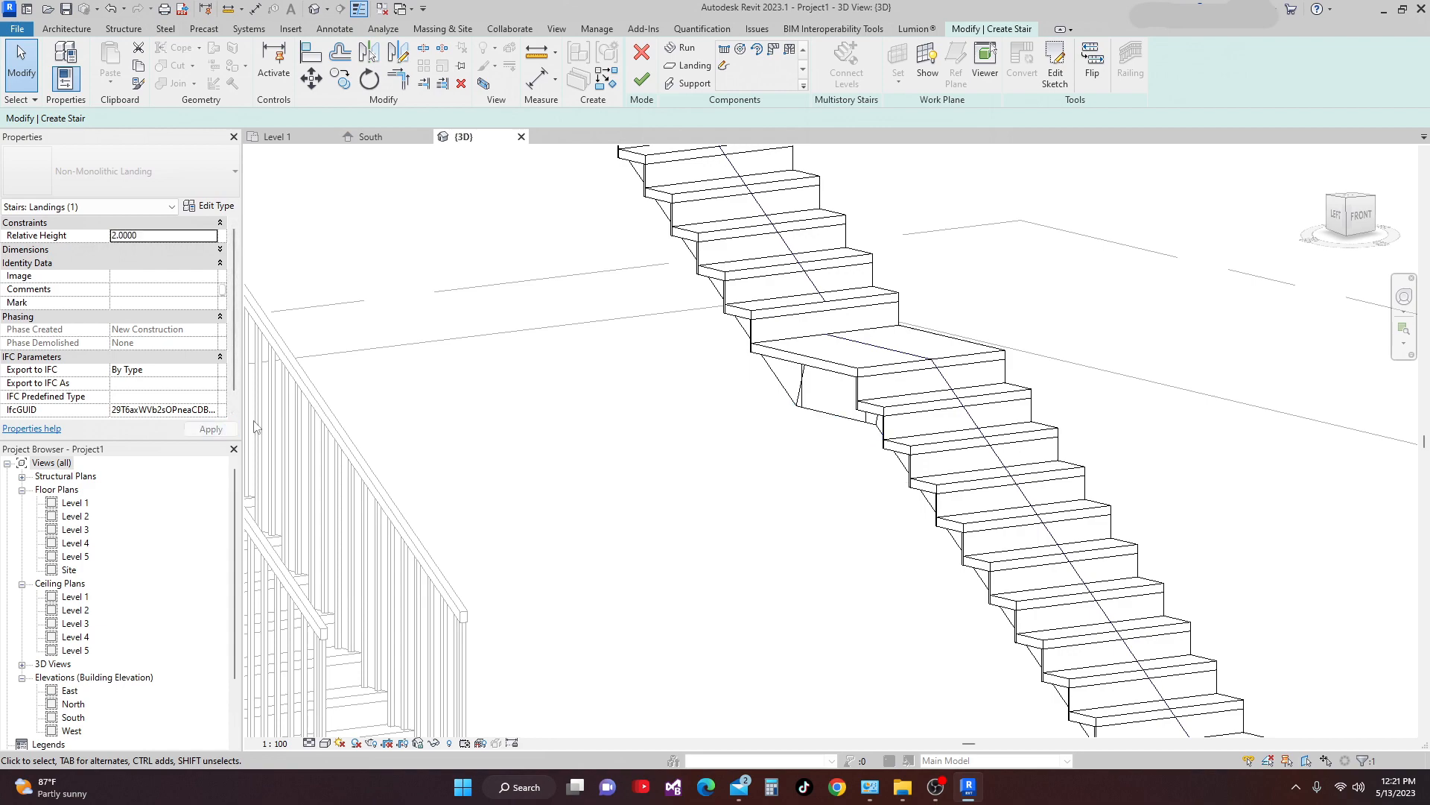
Examine the raised landing and the carriage support beneath it from the side in the 3D view
middle_click_drag(511, 471, 753, 497, "shift")
scroll(791, 512, "up", 2)
scroll(745, 500, "up", 4)
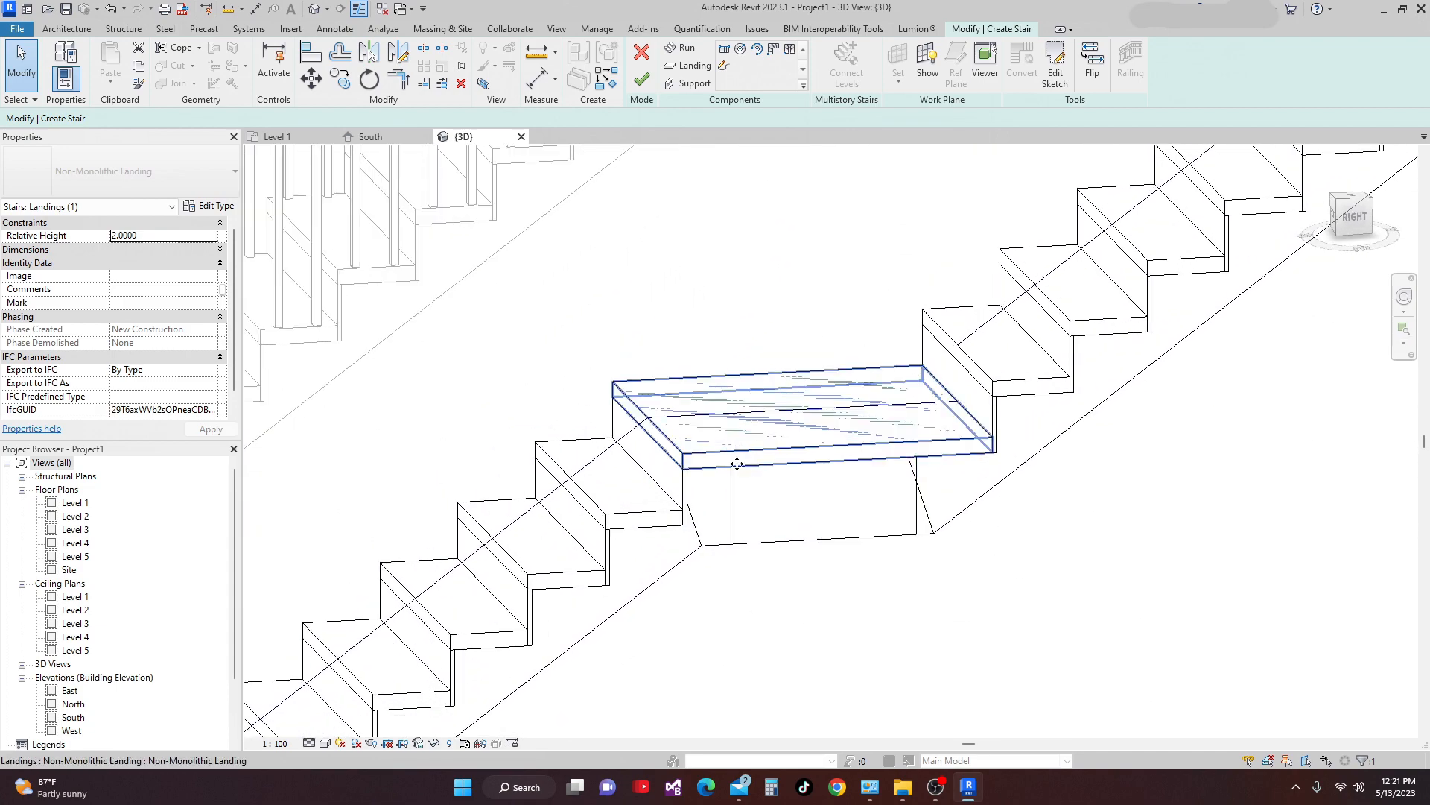
scroll(734, 488, "down", 5)
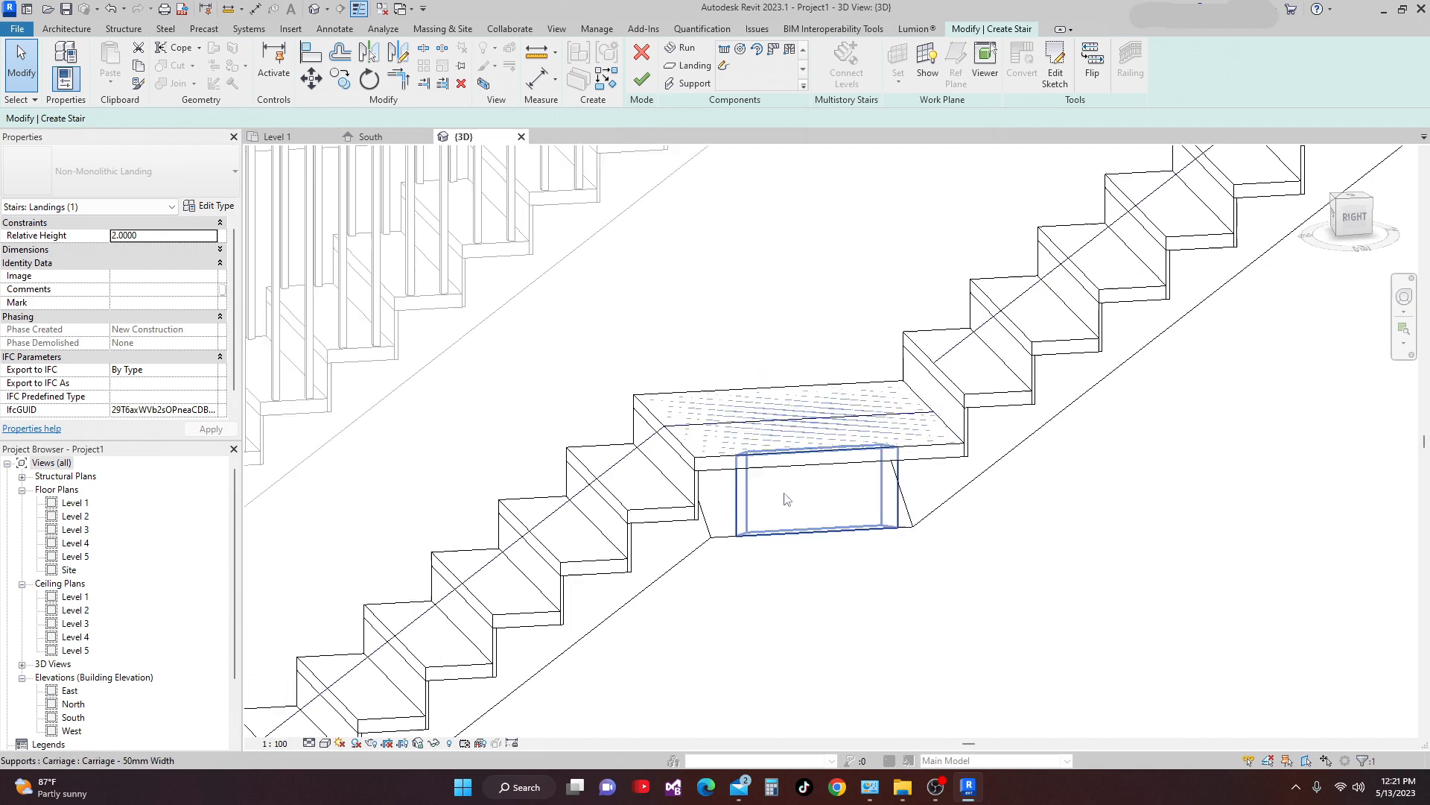
middle_click_drag(820, 581, 872, 605, "shift")
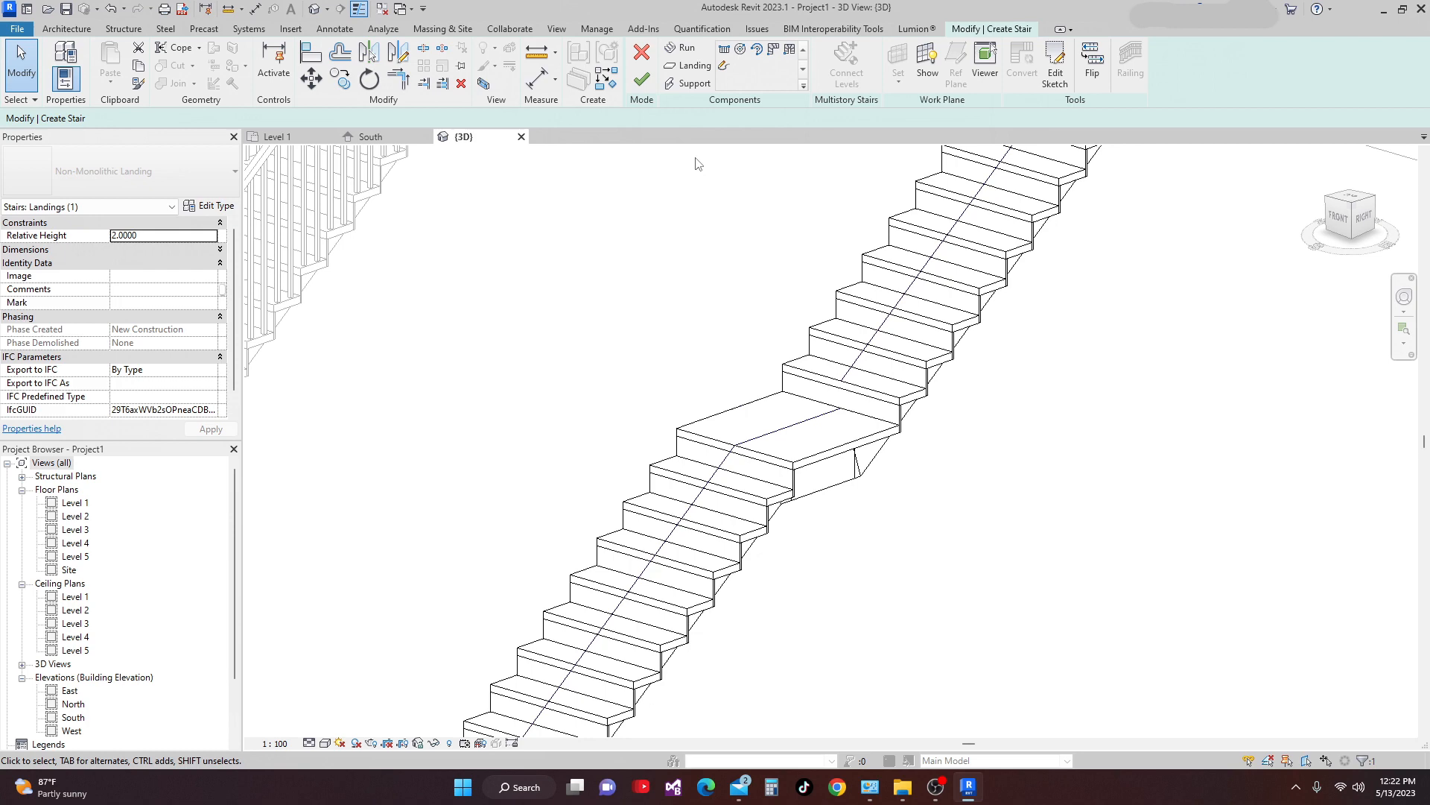
Examine how the lower and upper runs meet the landing along the whole stair in the 3D view
scroll(712, 186, "down", 1)
middle_click_drag(754, 386, 709, 444)
scroll(719, 492, "down", 1)
middle_click_drag(744, 508, 736, 545)
scroll(736, 545, "up", 1)
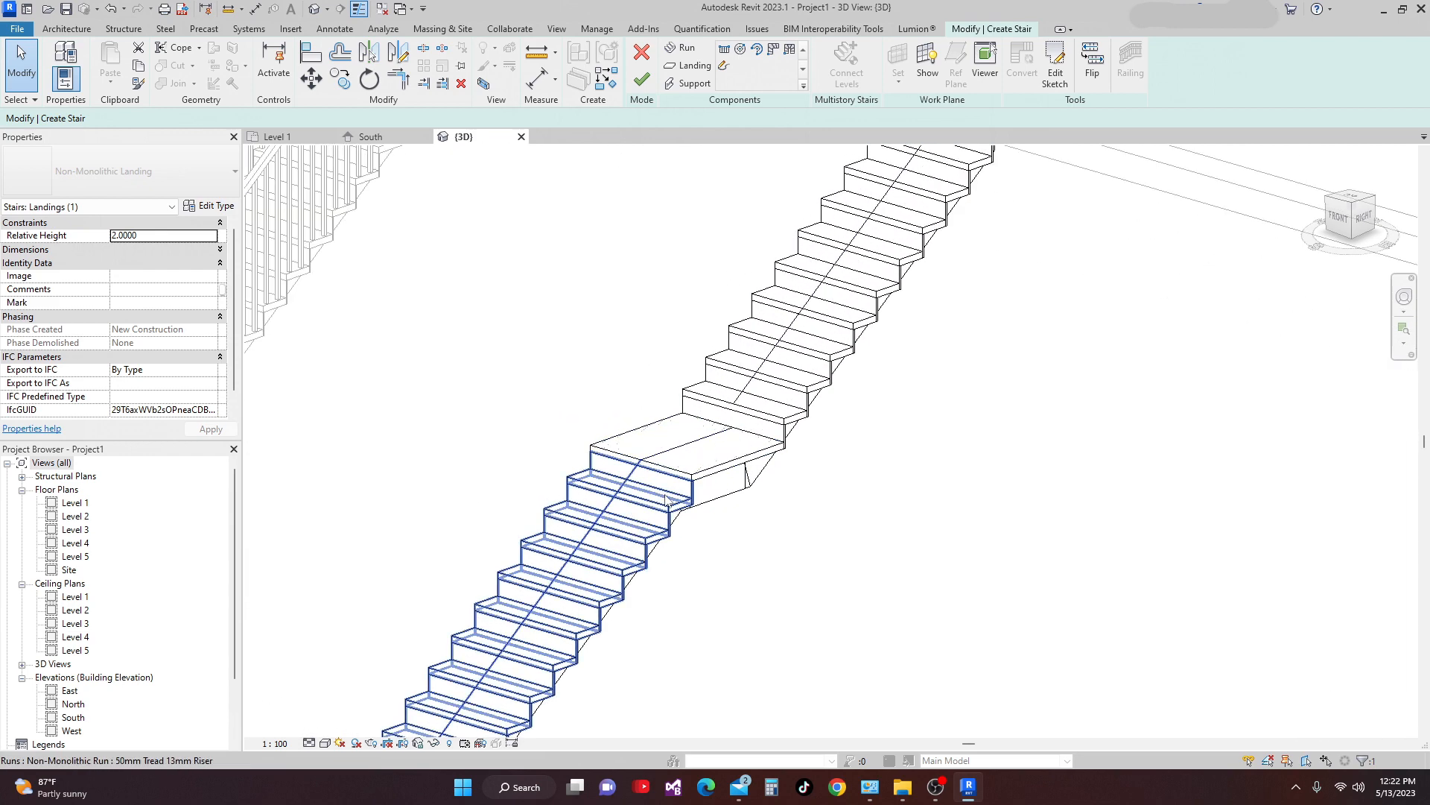
scroll(726, 475, "up", 1)
middle_click_drag(754, 485, 782, 505)
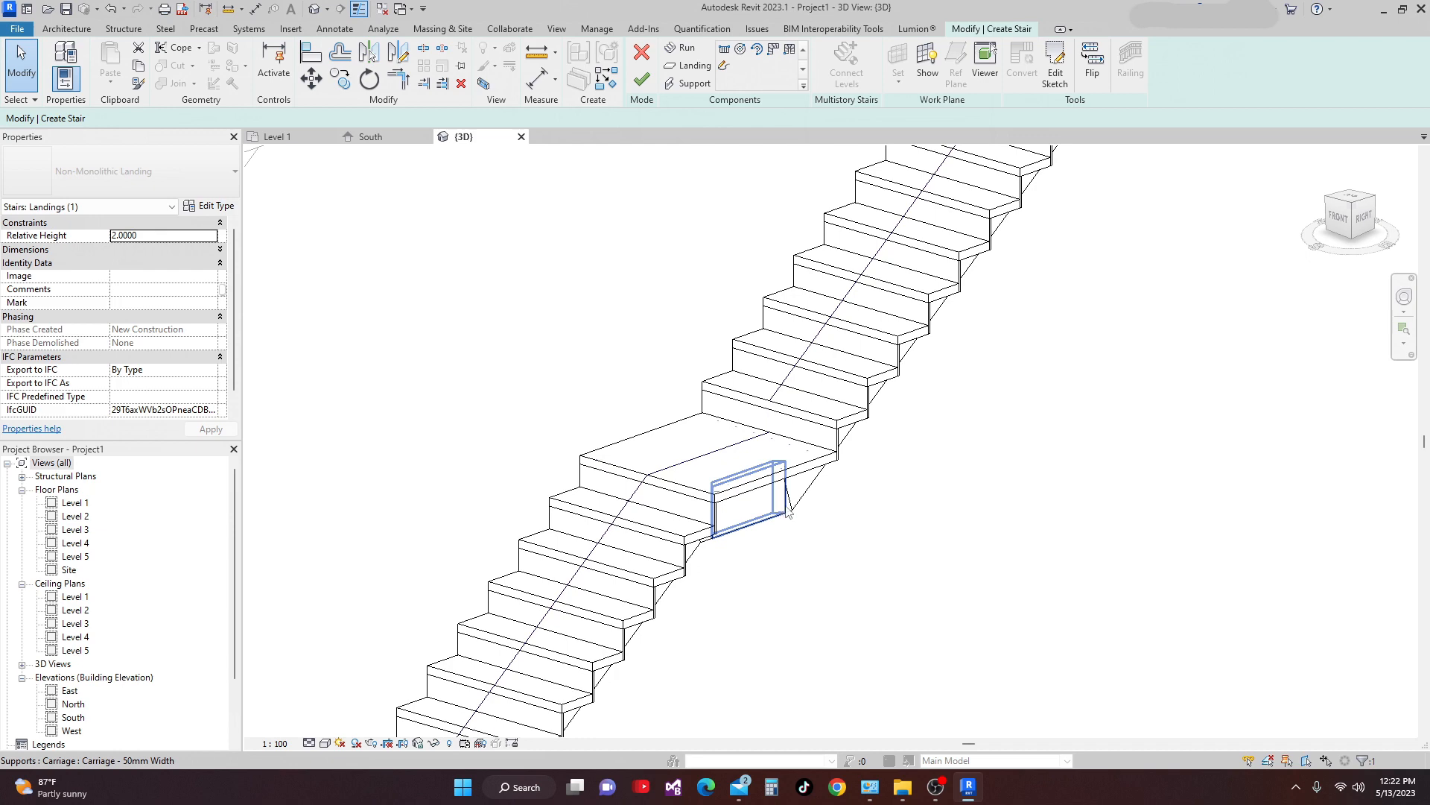
scroll(791, 517, "down", 2)
middle_click_drag(802, 548, 805, 438)
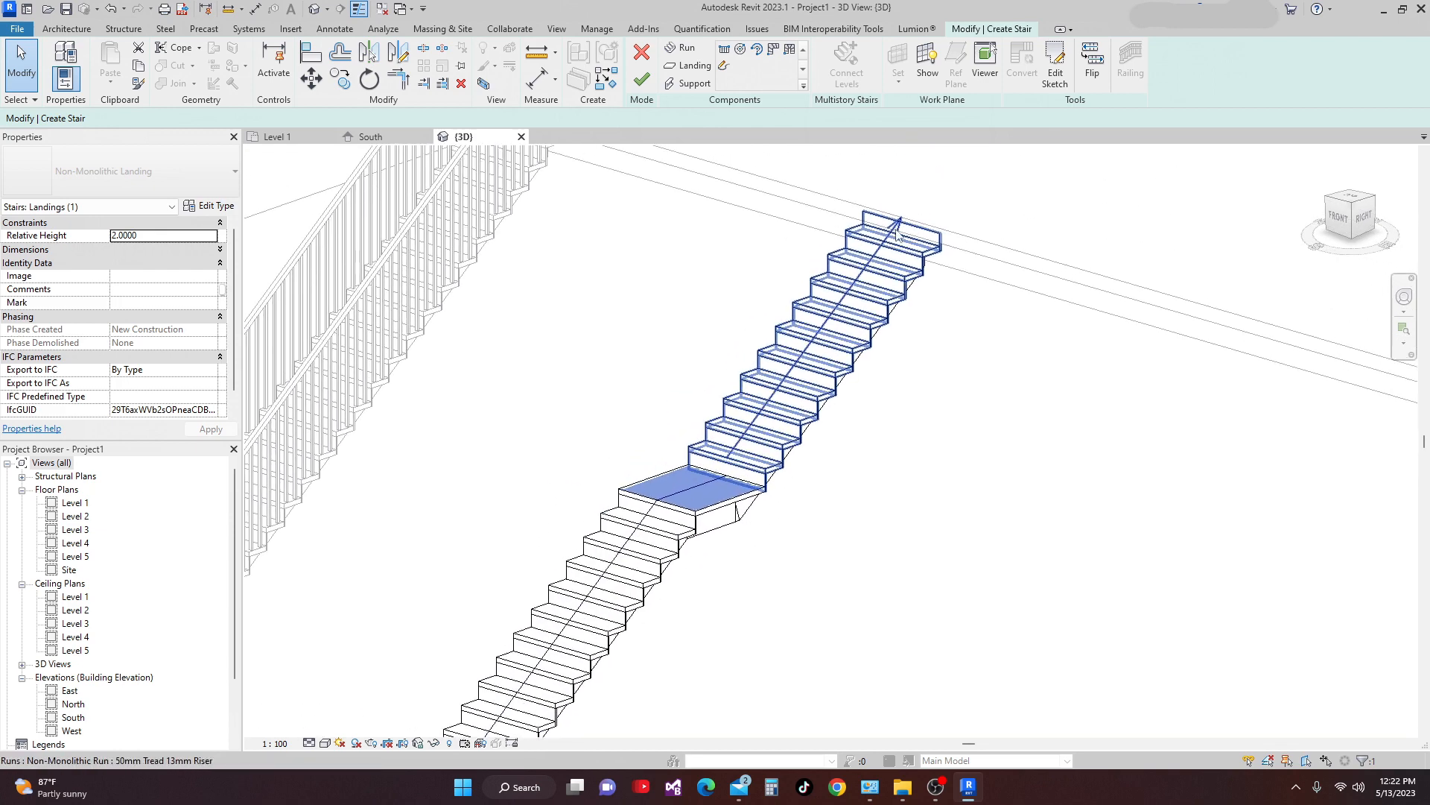
scroll(583, 599, "down", 1)
middle_click_drag(584, 598, 674, 497)
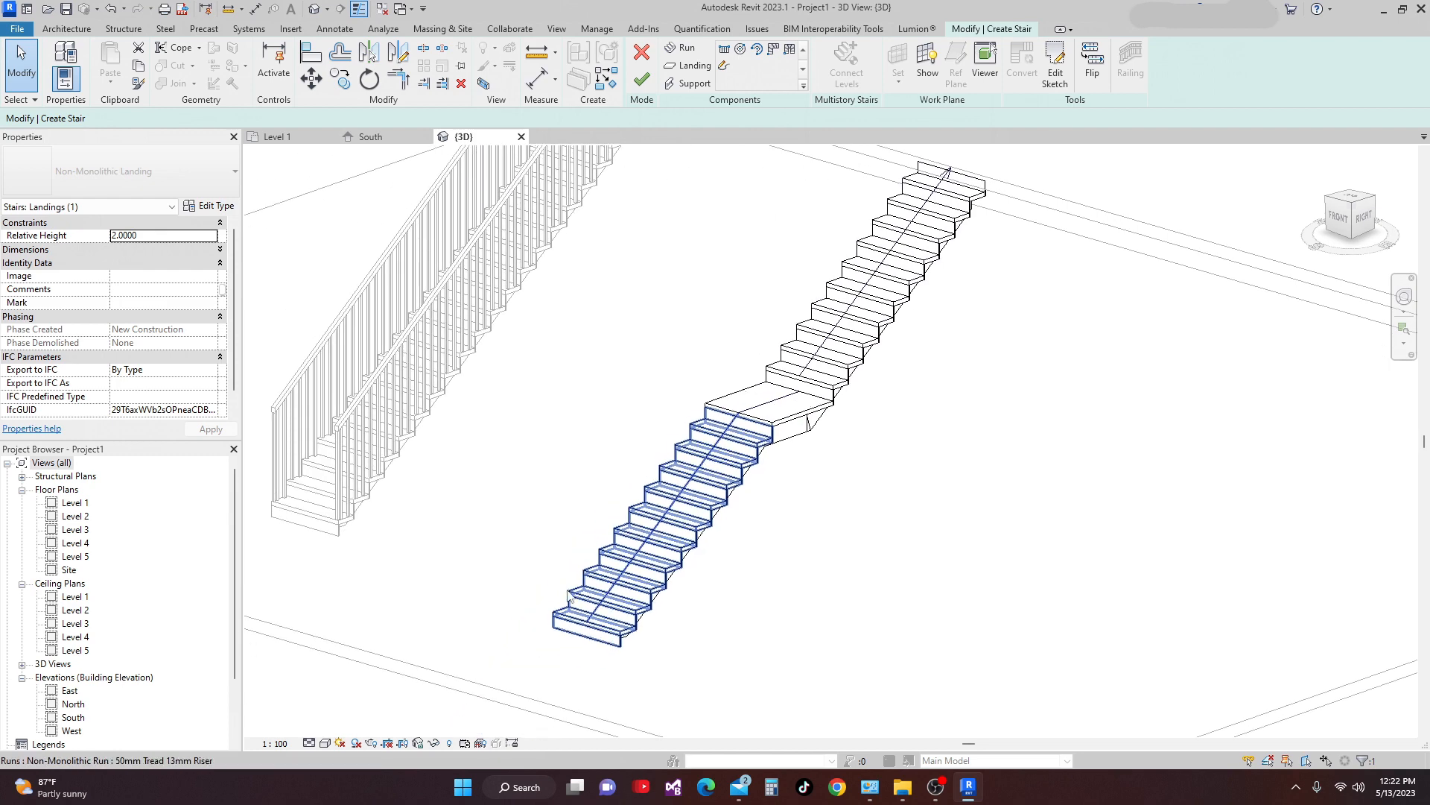
middle_click_drag(768, 456, 718, 549)
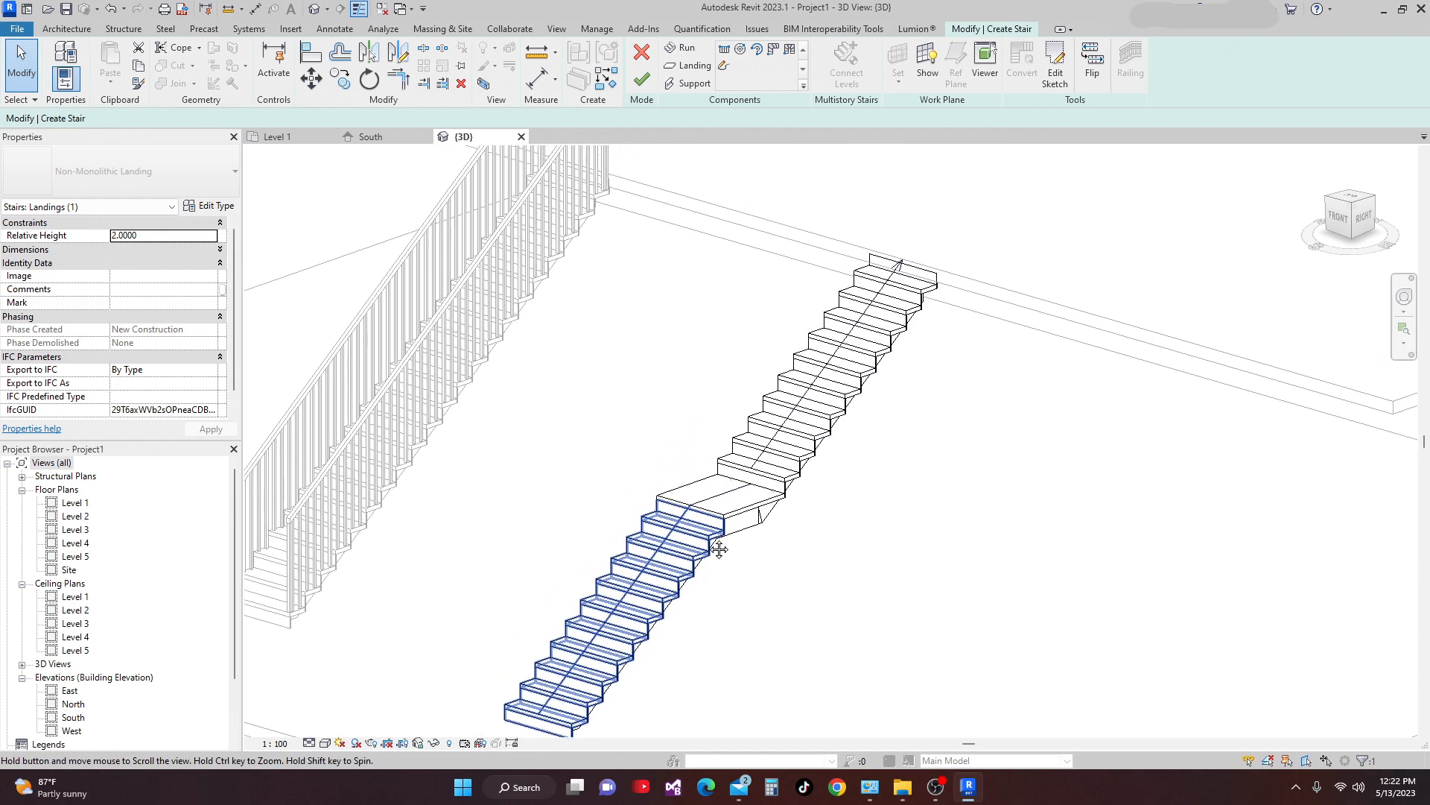
Finish the two-run stair with the sketched landing after checking how the landing joins the runs
scroll(720, 547, "up", 2)
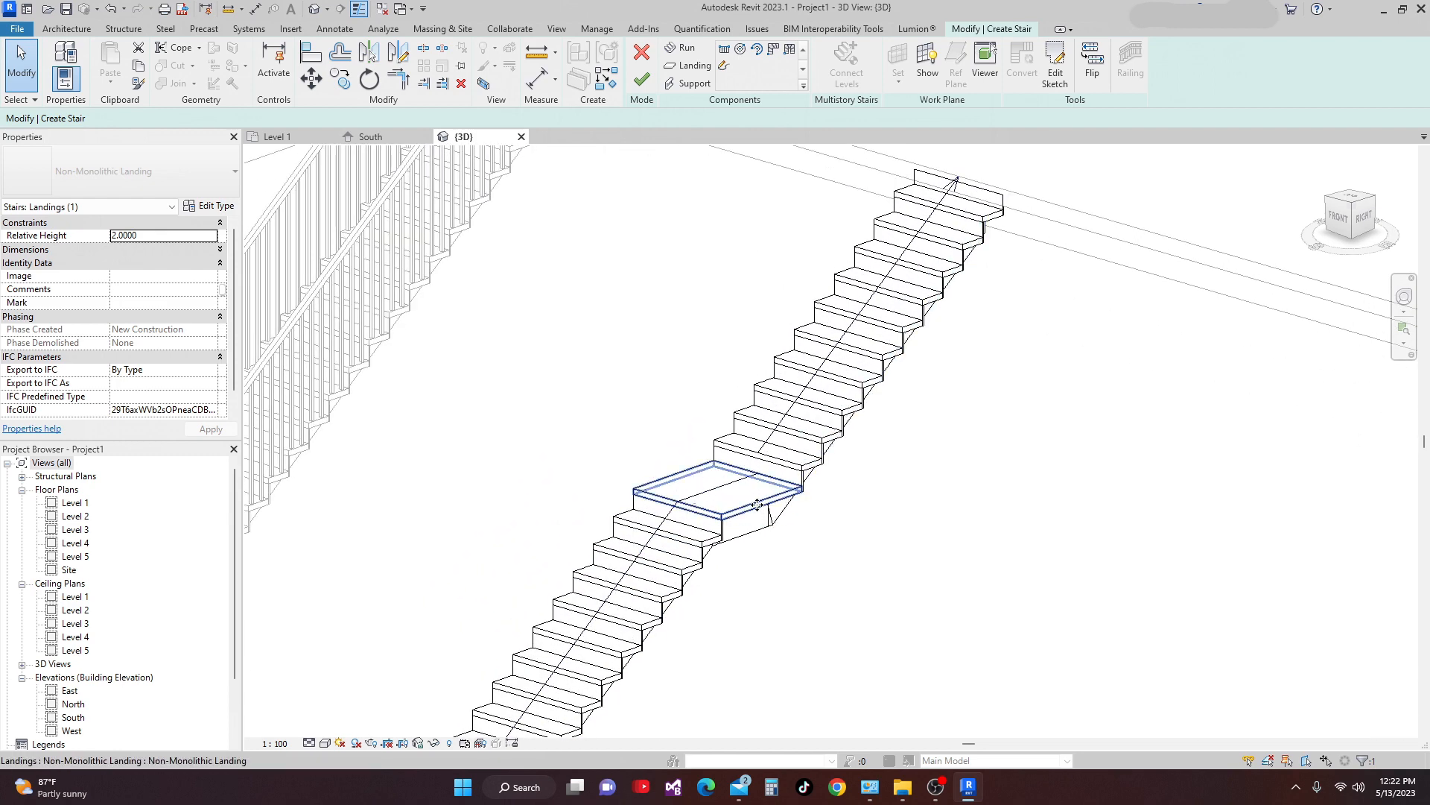
middle_click_drag(752, 510, 776, 588)
scroll(720, 555, "up", 1)
scroll(695, 560, "up", 1)
scroll(684, 538, "down", 1)
middle_click_drag(714, 542, 726, 493)
scroll(578, 270, "down", 3)
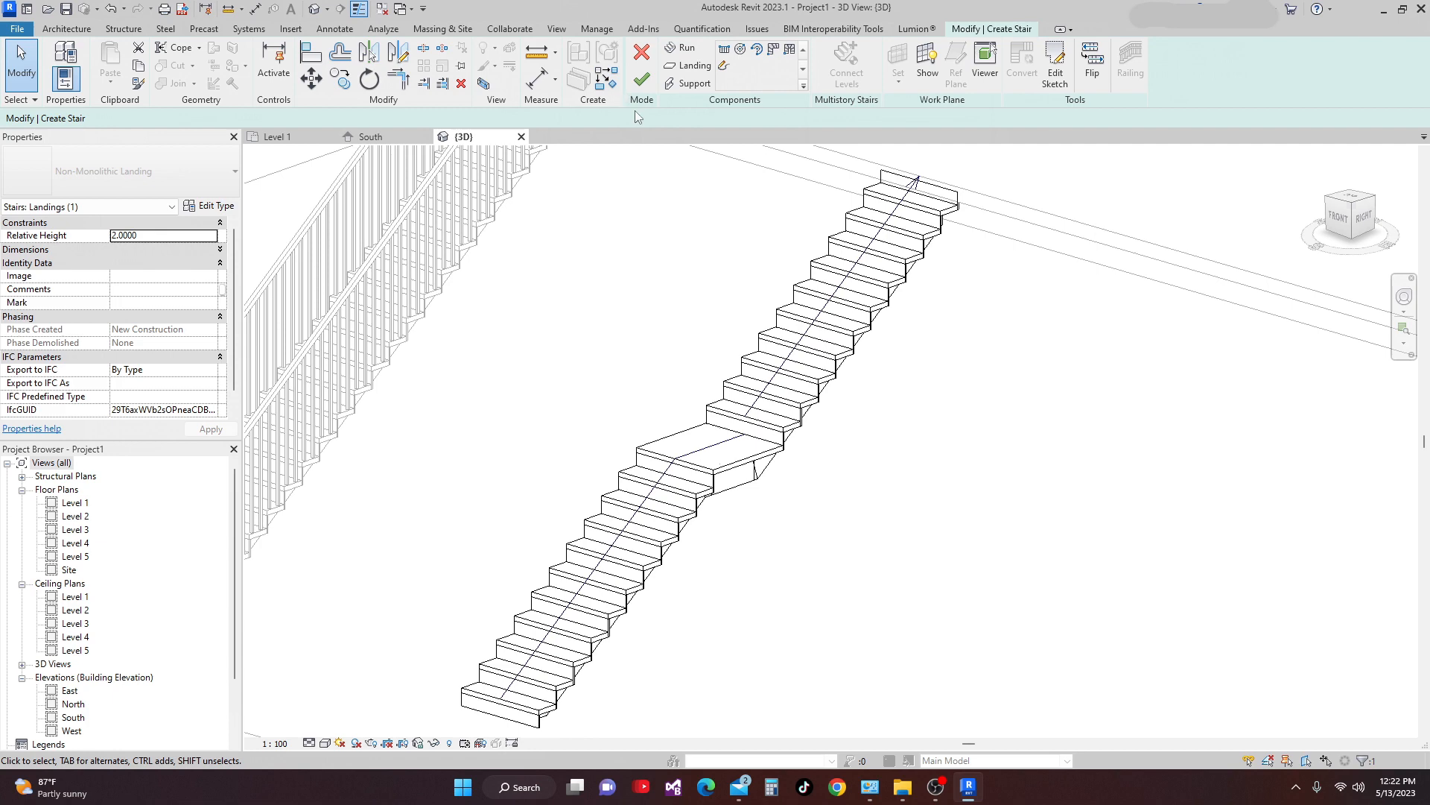
left_click(642, 82)
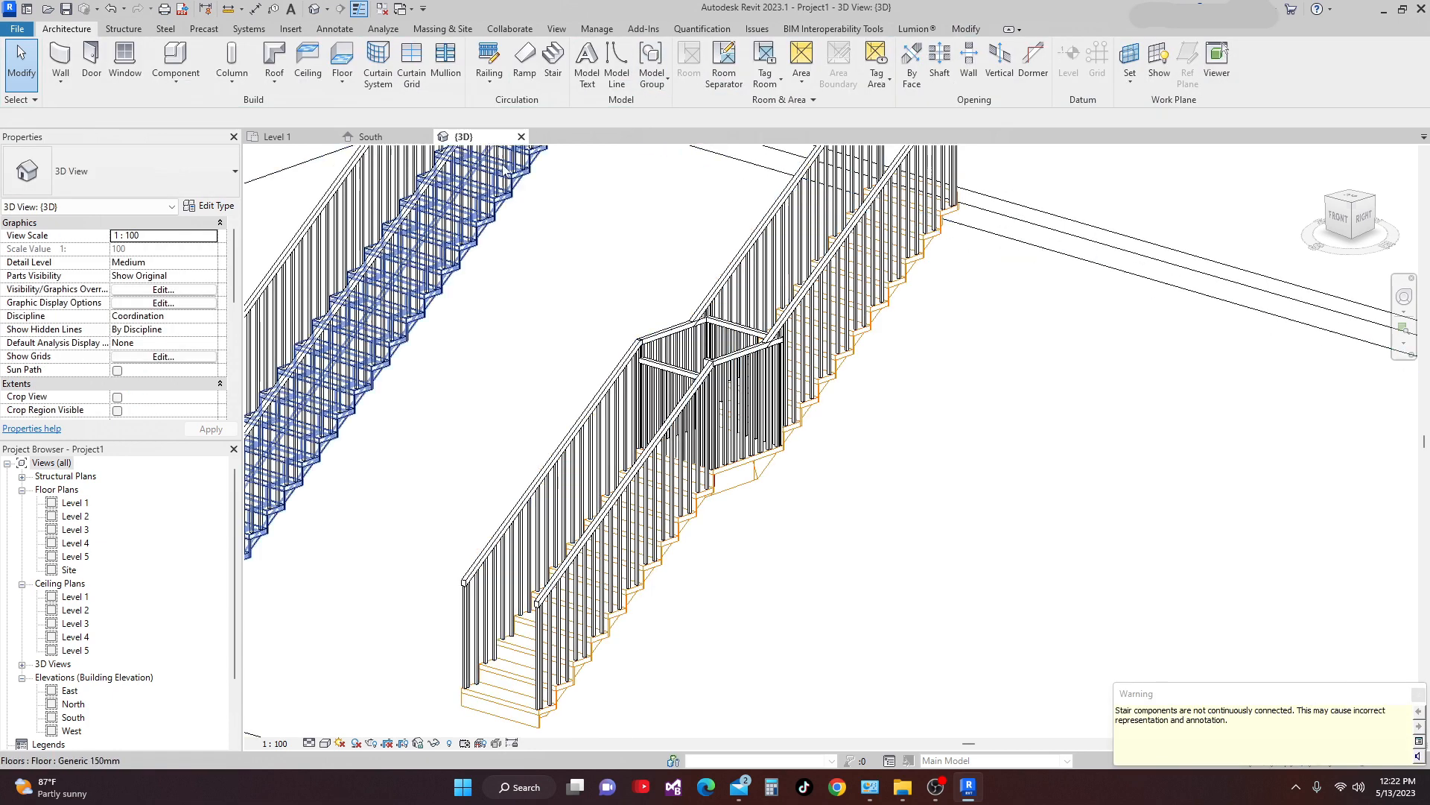
In the Level 1 floor plan, draw a vertical reference plane down from the upper slab edge, about 5.6 m left of the straight stair
left_click(279, 137)
scroll(838, 339, "down", 4)
left_click(838, 339)
middle_click_drag(838, 339, 1028, 406)
scroll(715, 350, "down", 4)
scroll(754, 424, "down", 1)
middle_click_drag(766, 440, 889, 433)
scroll(674, 422, "up", 1)
key("Escape")
scroll(667, 422, "up", 4)
middle_click_drag(770, 290, 291, 215)
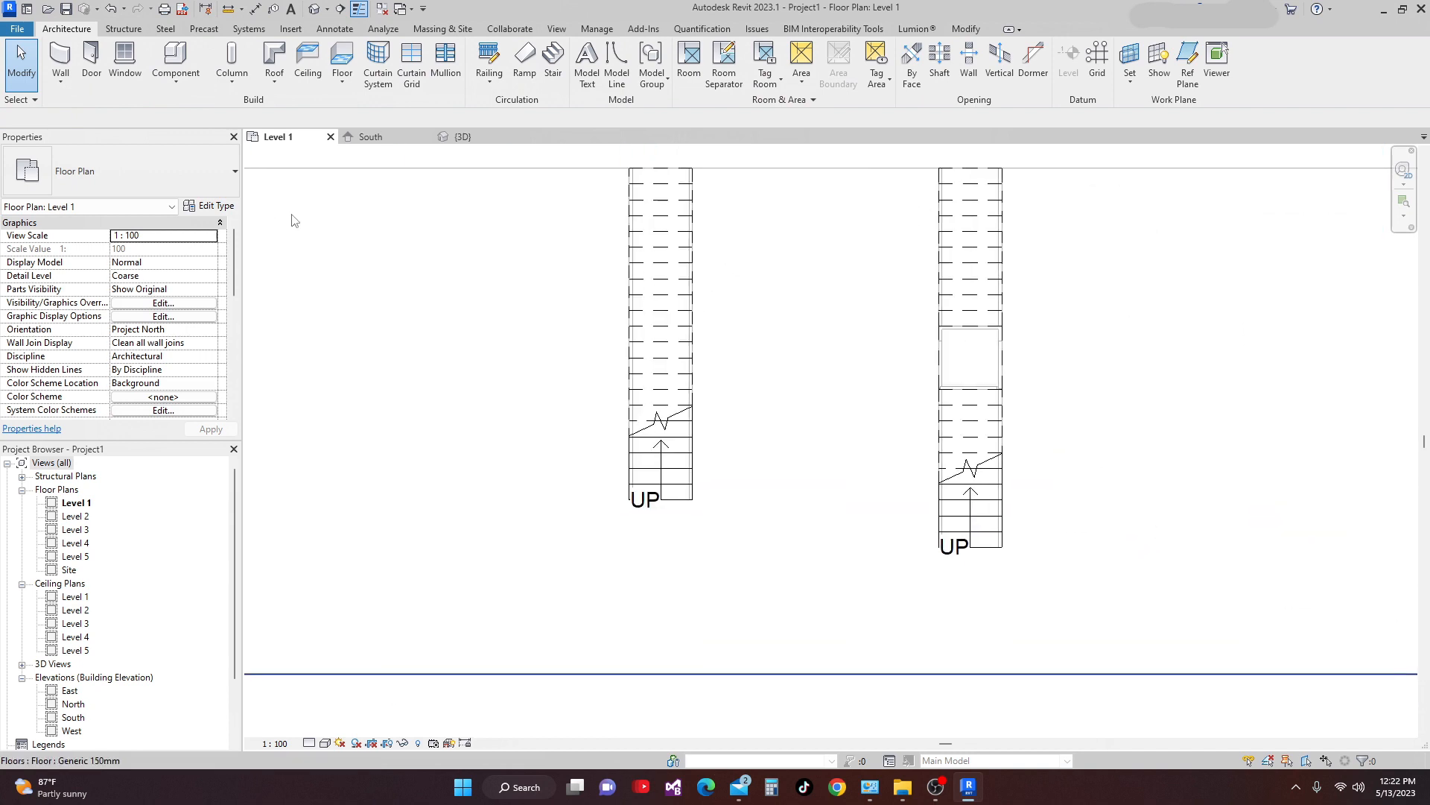
middle_click_drag(840, 183, 887, 235)
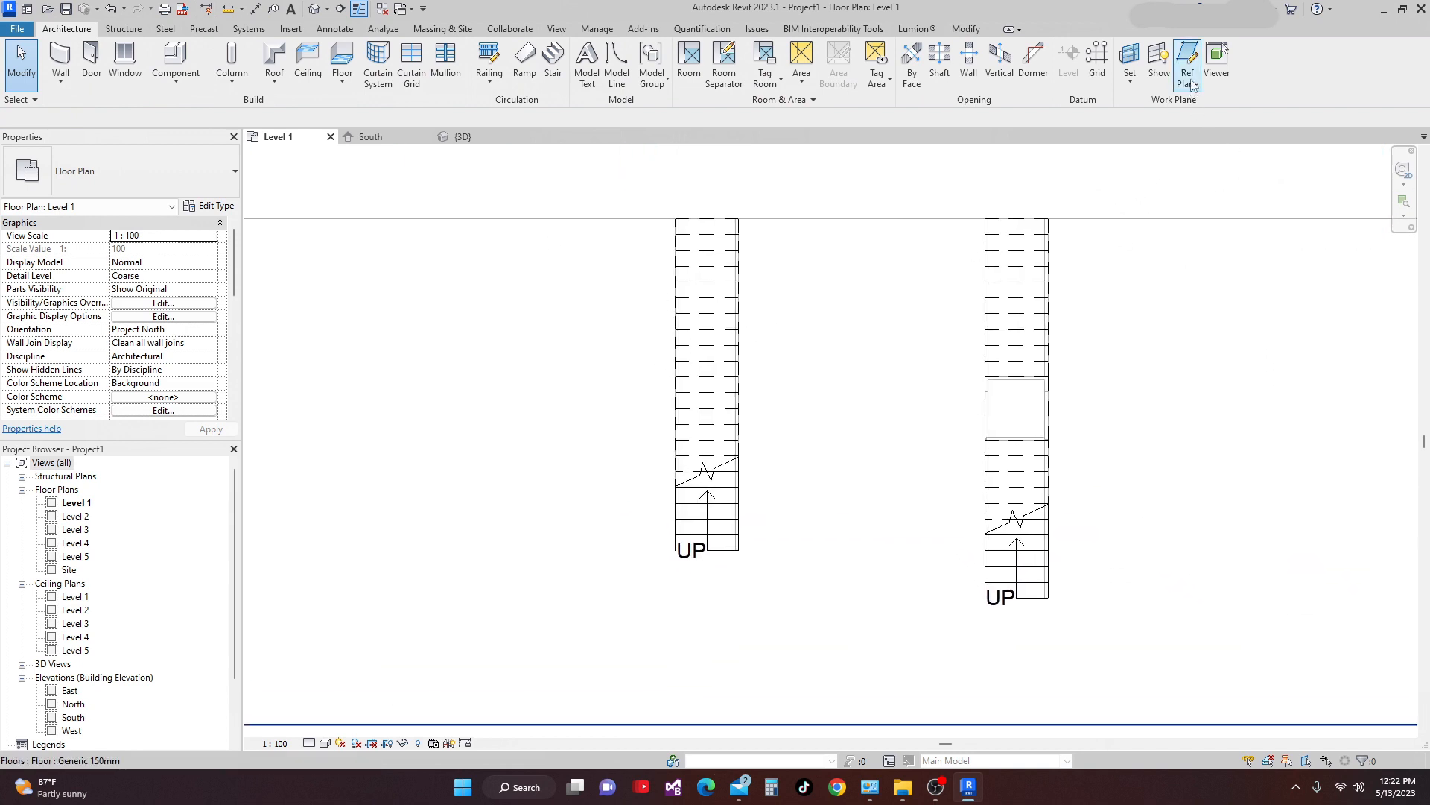
left_click(1190, 78)
middle_click_drag(706, 254, 911, 265)
scroll(803, 258, "down", 1)
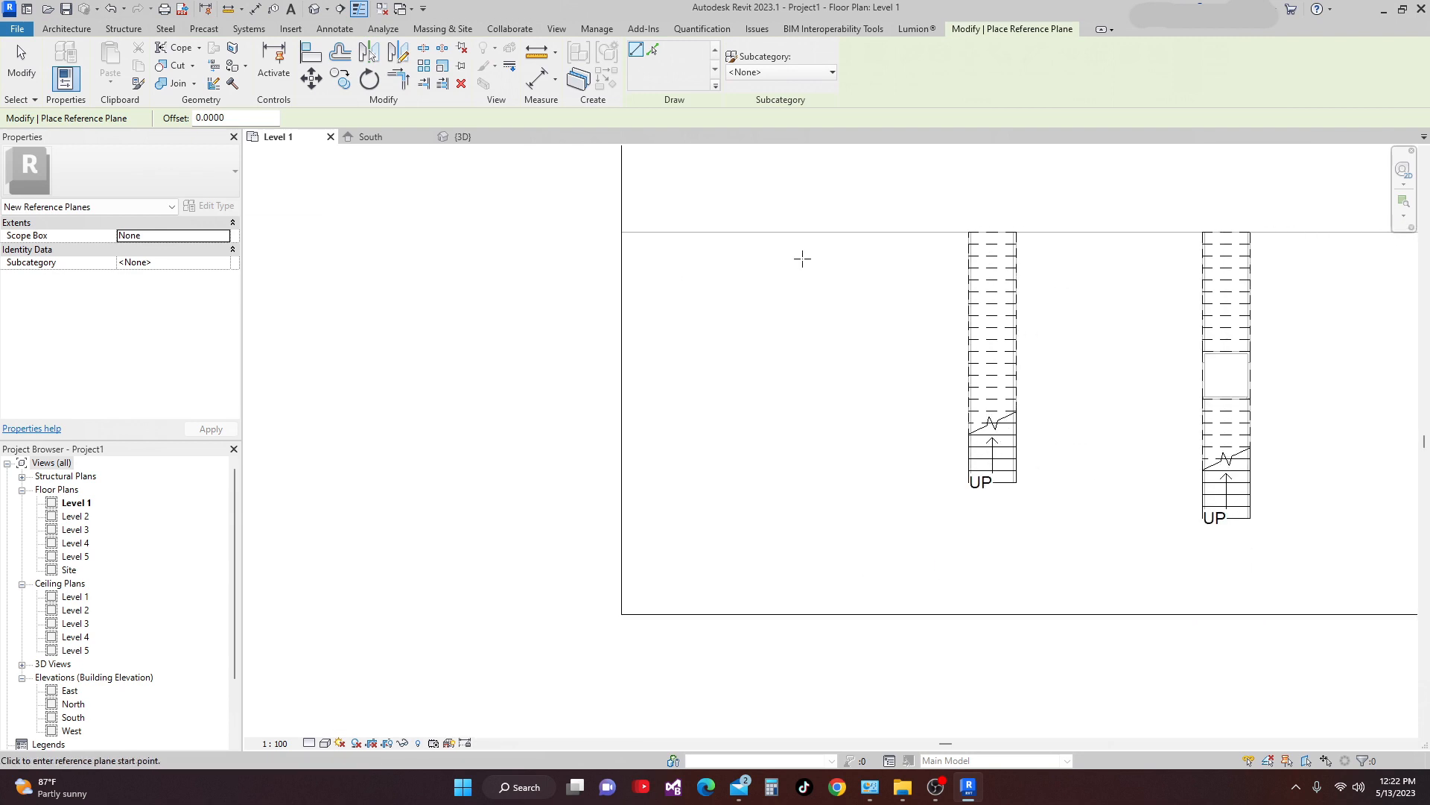
middle_click_drag(803, 259, 725, 255)
left_click(625, 229)
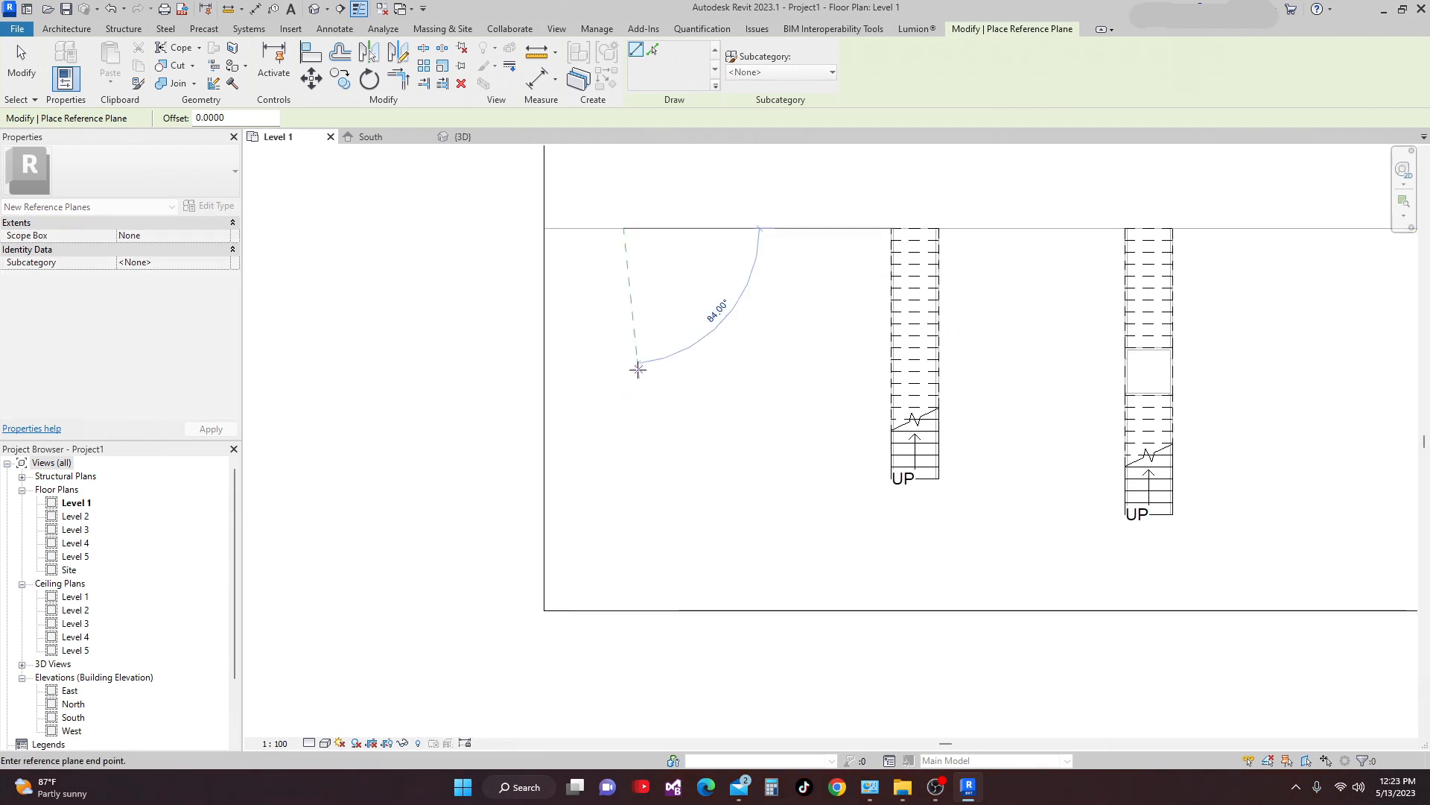
left_click(625, 404)
key("Escape")
key("Escape")
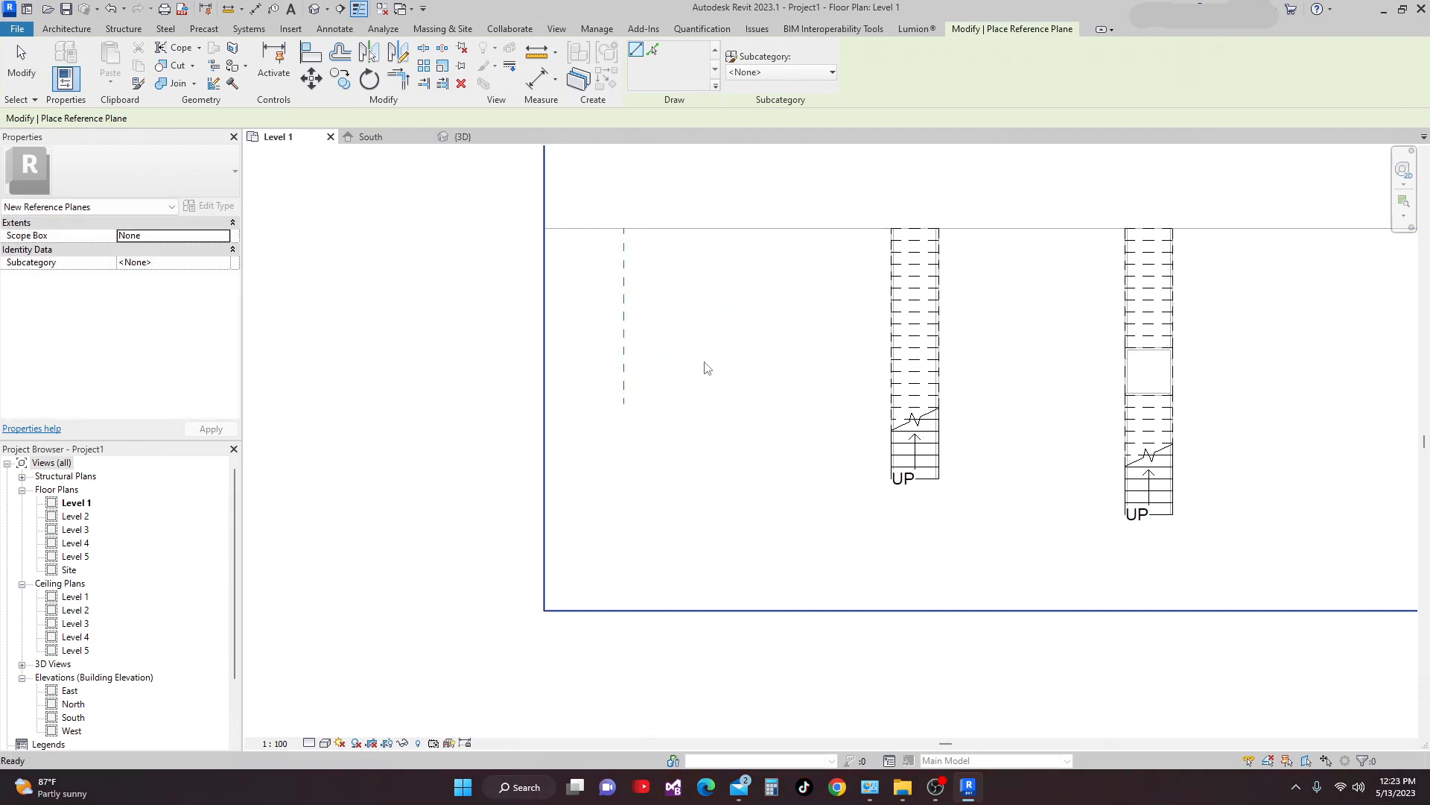
left_click(627, 332)
scroll(631, 328, "up", 1)
key("Escape")
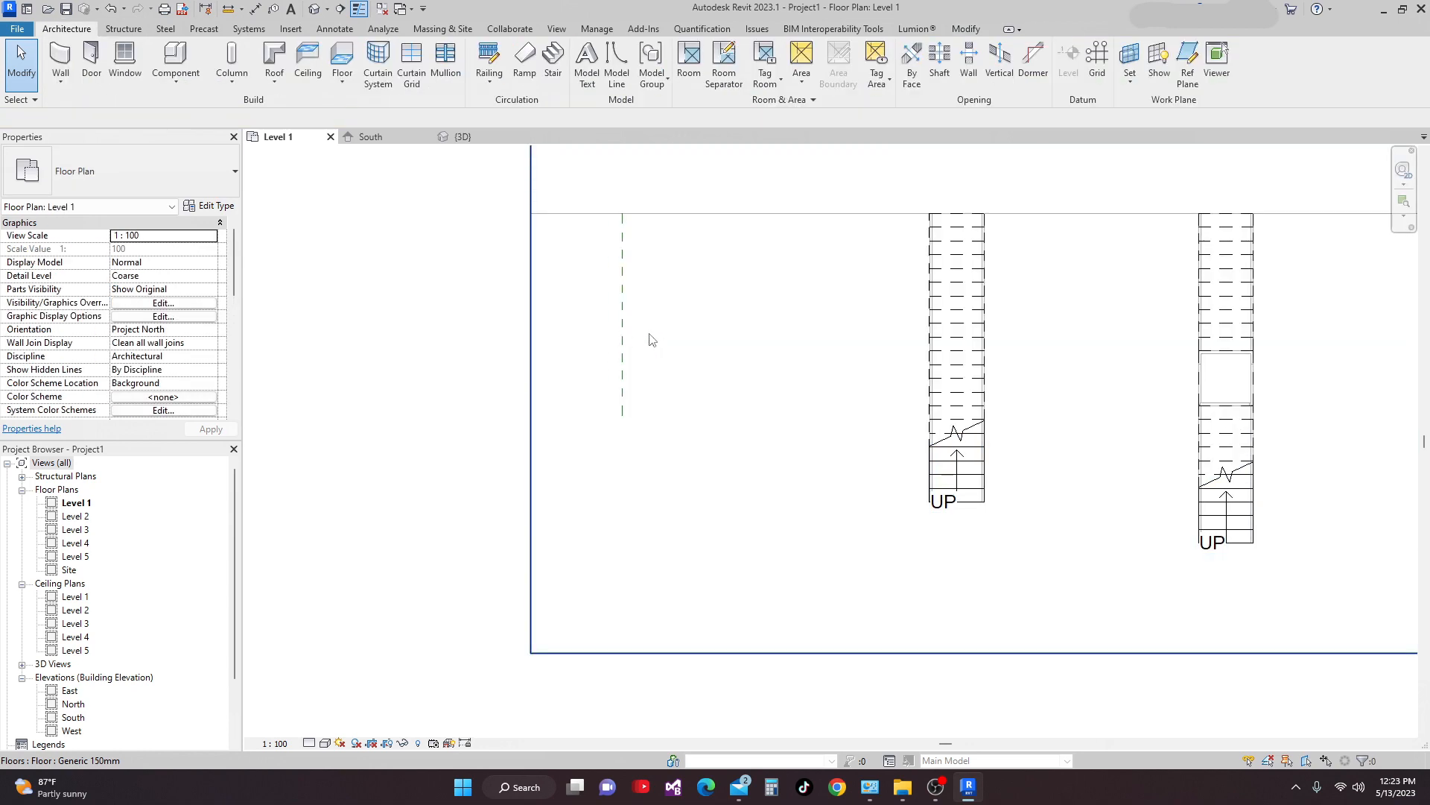
Add two more parallel reference planes to the right of the first by picking lines, each at a 1.0 m offset
scroll(630, 348, "down", 1)
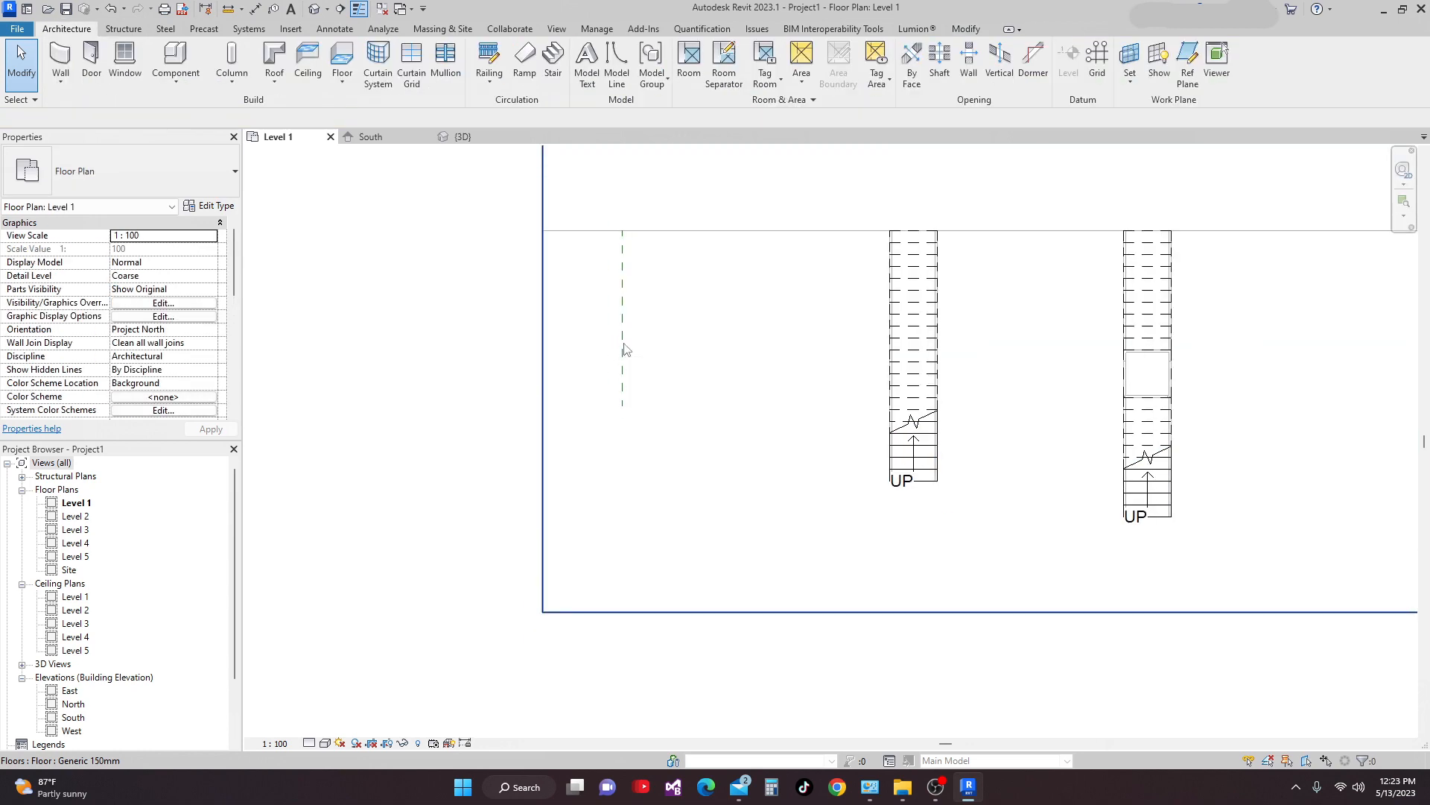
left_click(624, 349)
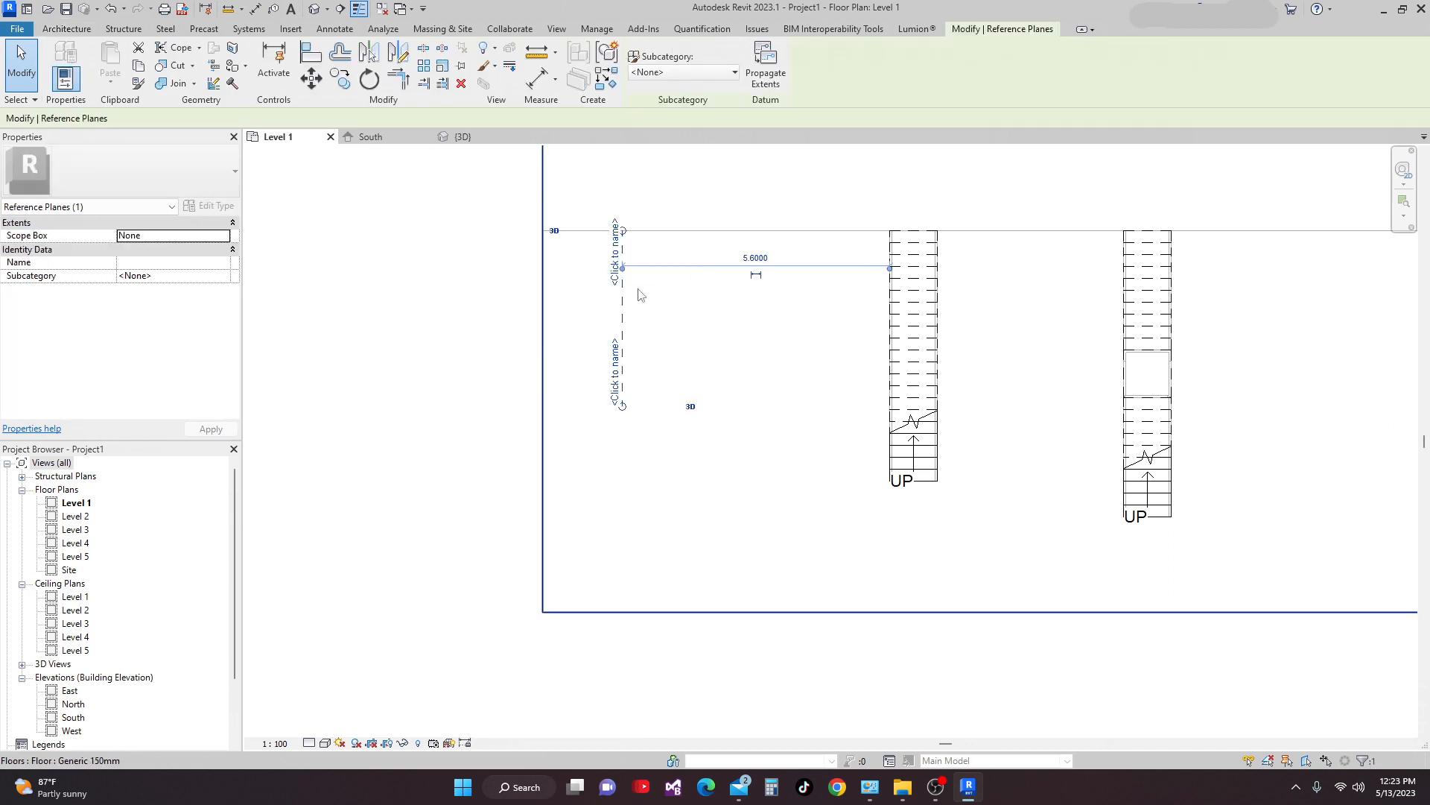
scroll(629, 304, "up", 2)
right_click(623, 308)
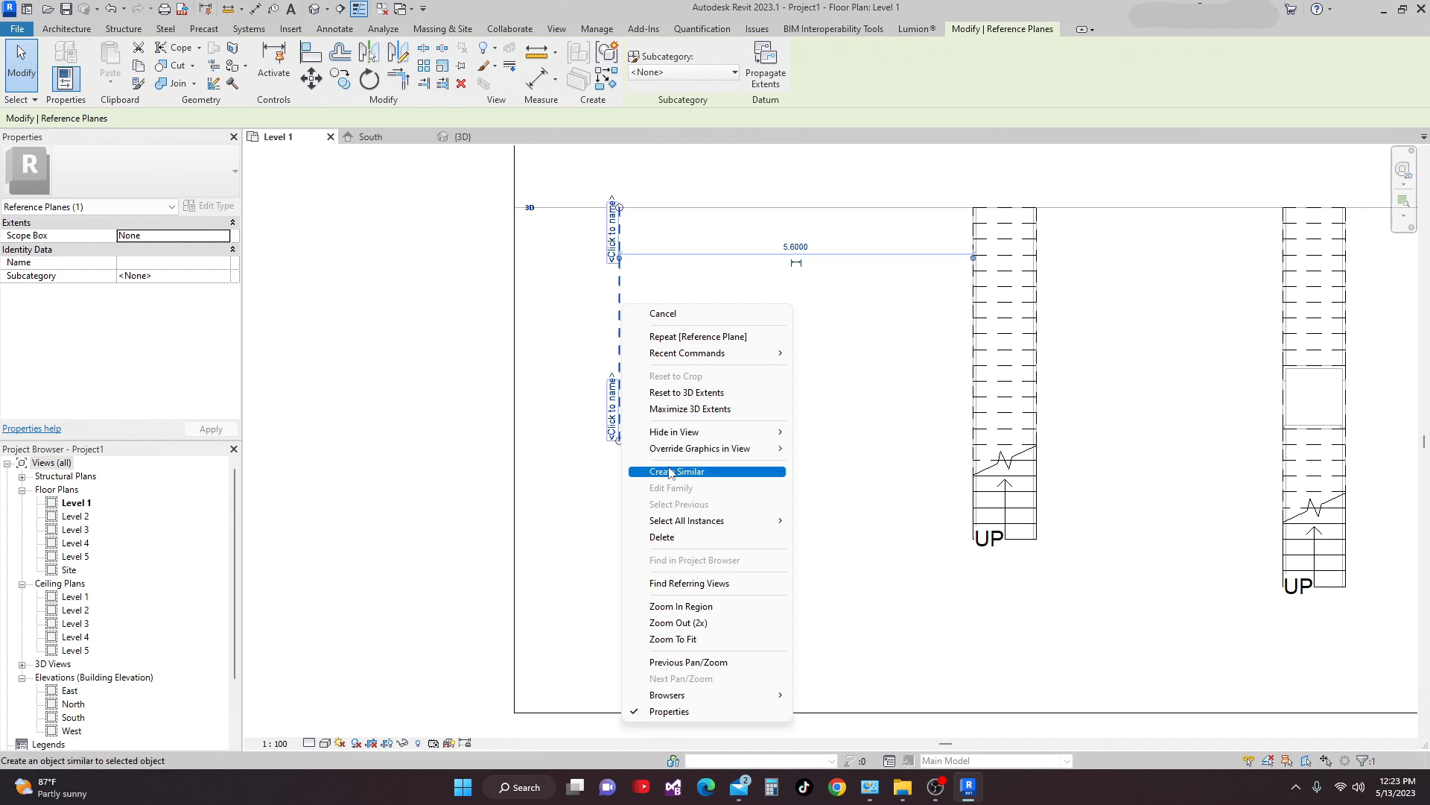
left_click(673, 473)
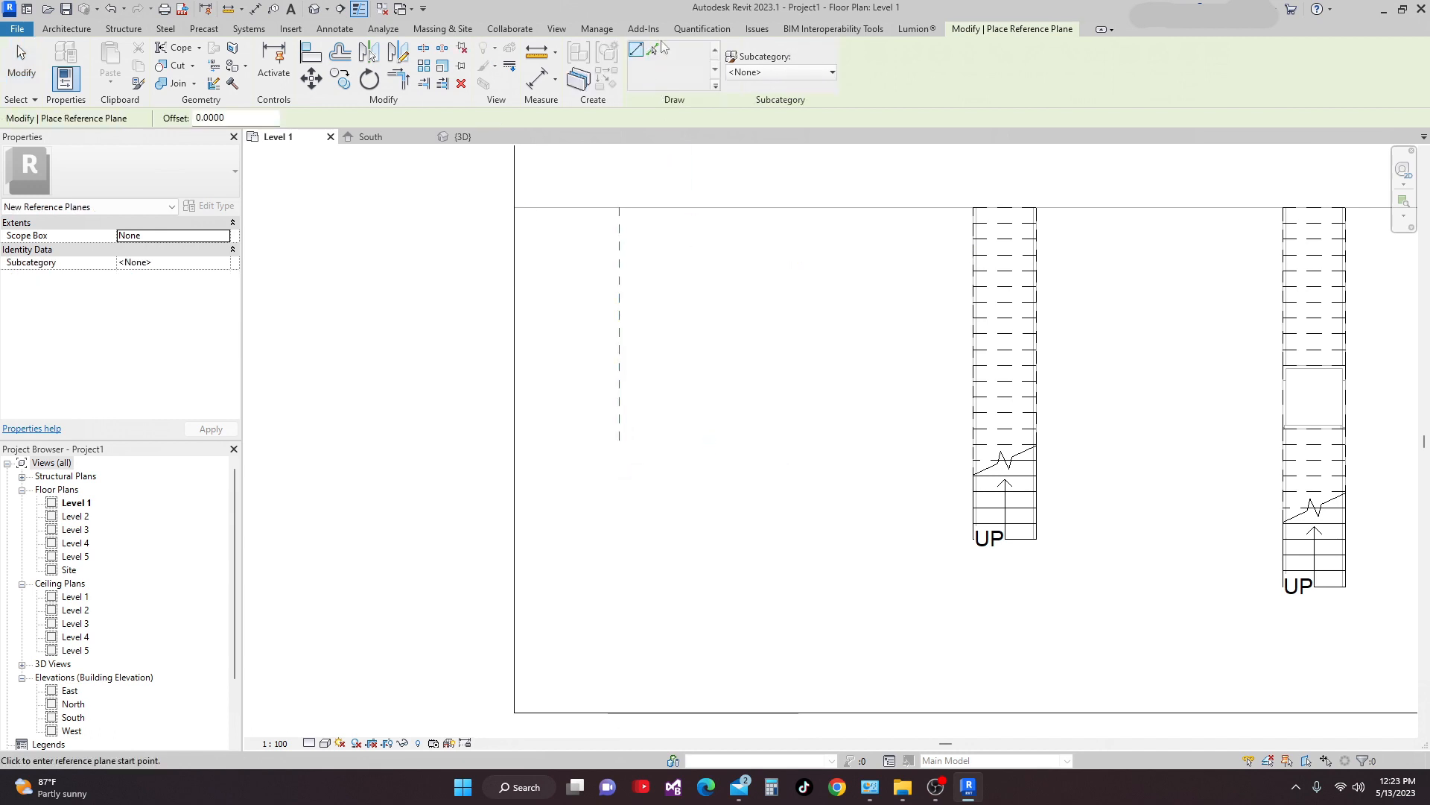
left_click_drag(225, 116, 179, 123)
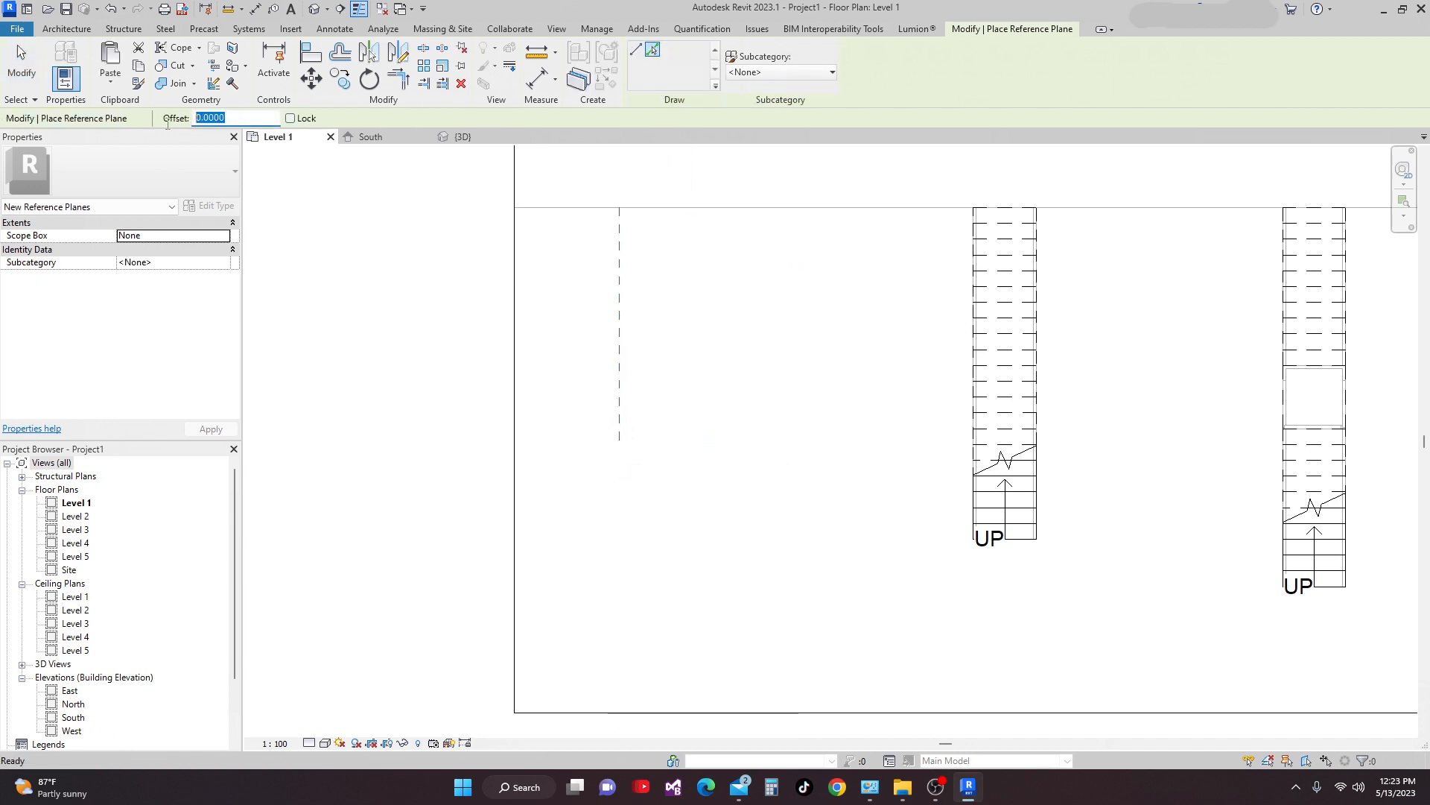
type("1")
key("Return")
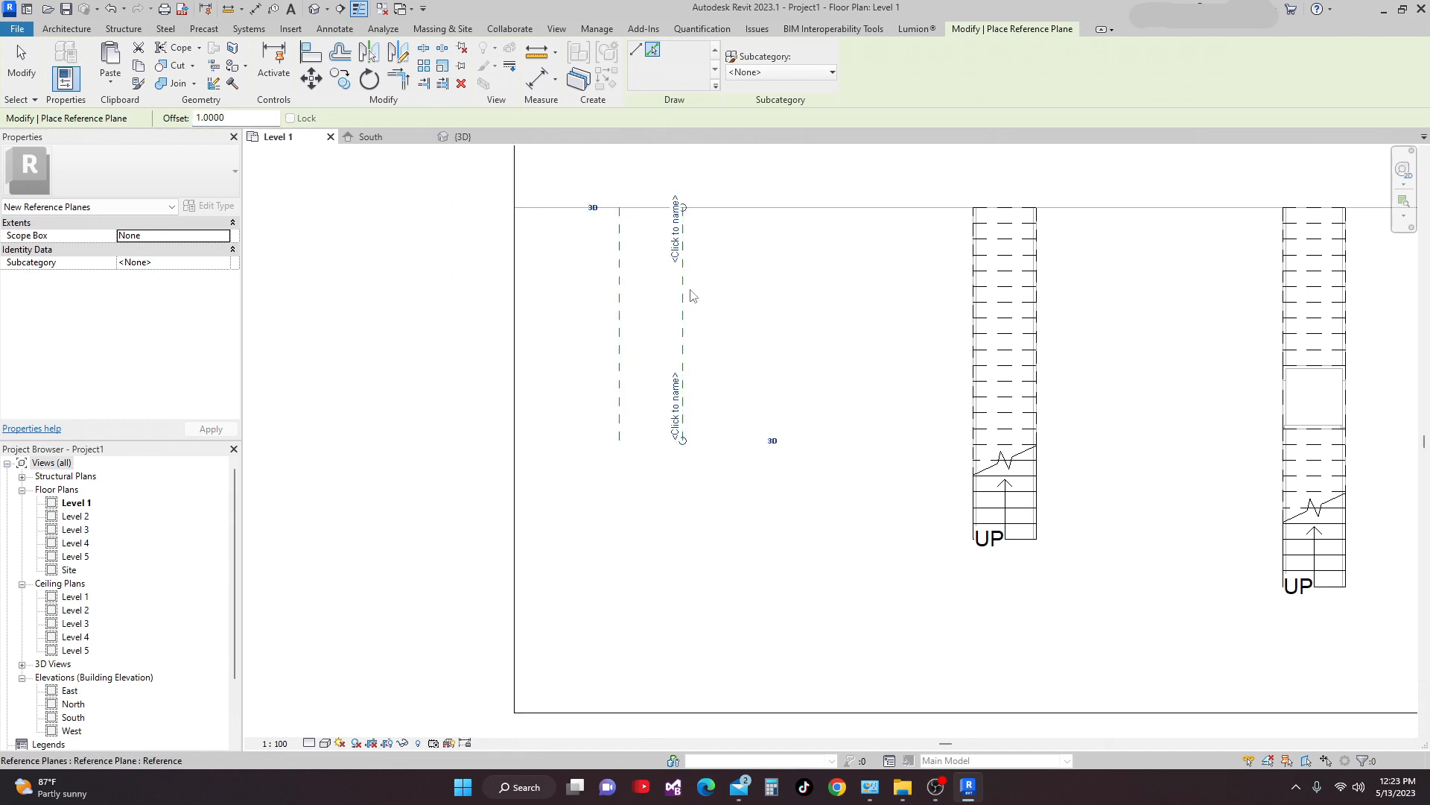
left_click(680, 309)
scroll(741, 334, "down", 3)
scroll(790, 410, "up", 5)
scroll(685, 372, "down", 1)
middle_click_drag(684, 367, 688, 359)
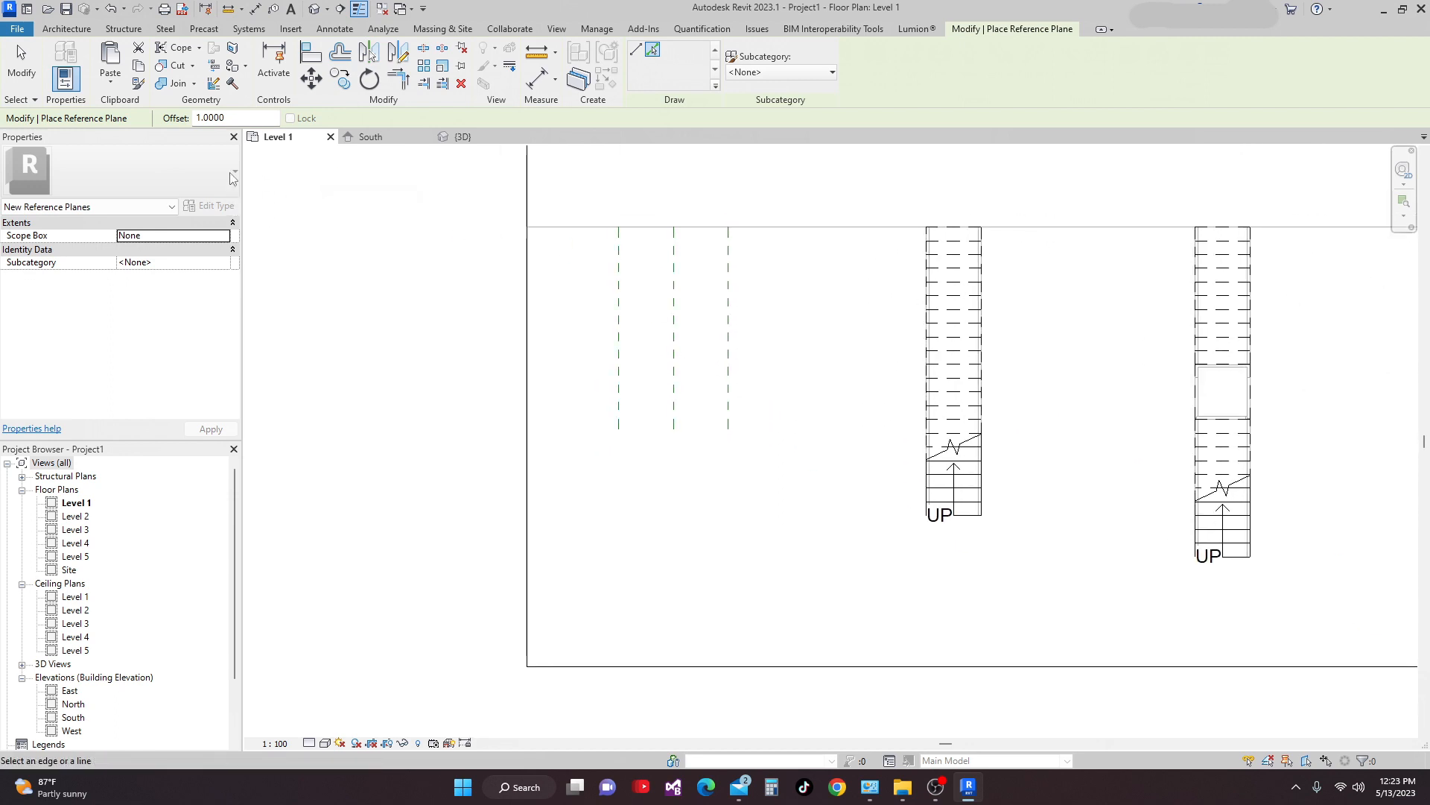
scroll(529, 307, "down", 3)
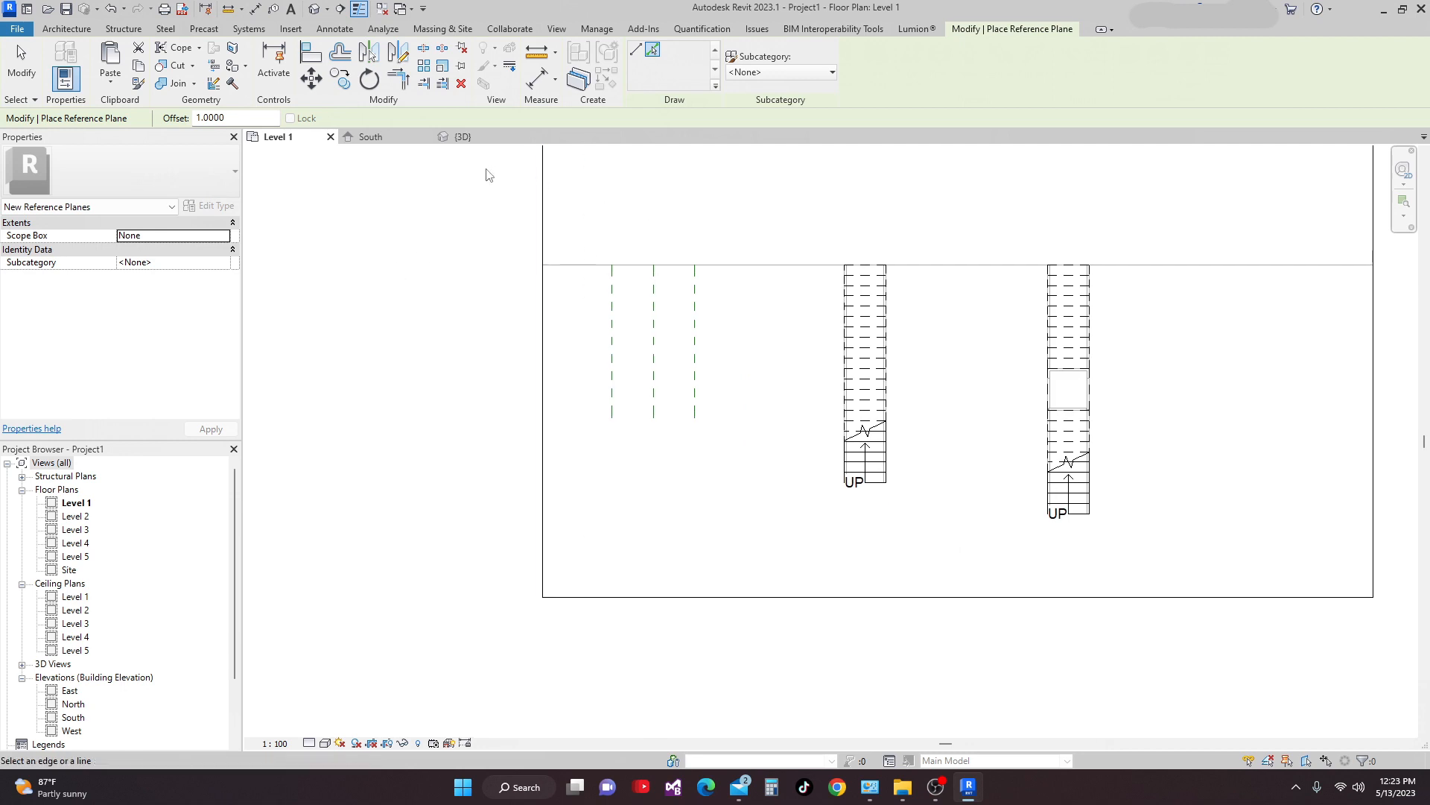
Start a stair with location line Run: Left and draw a 2.5 m run down the leftmost reference plane from the slab edge
left_click(65, 29)
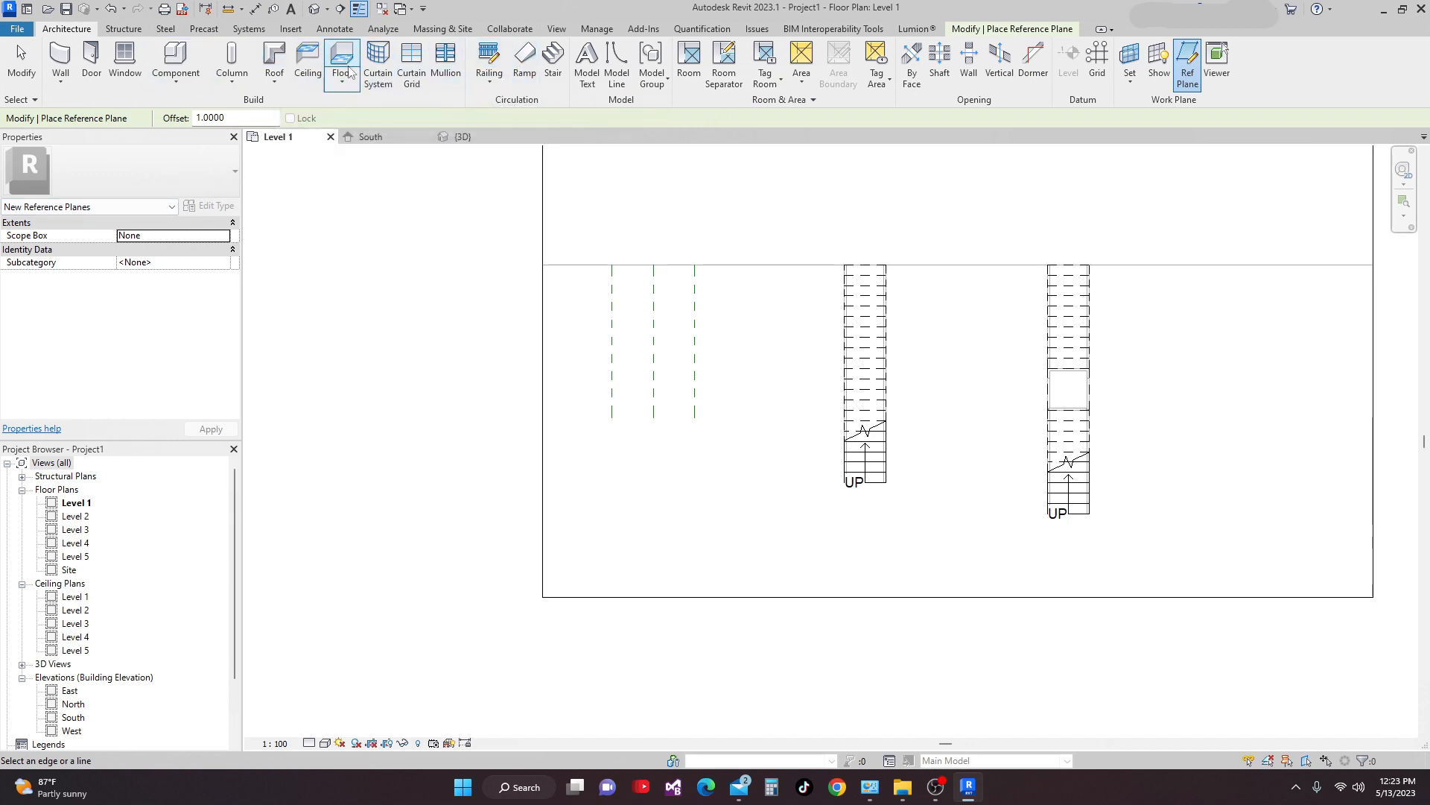
left_click(554, 67)
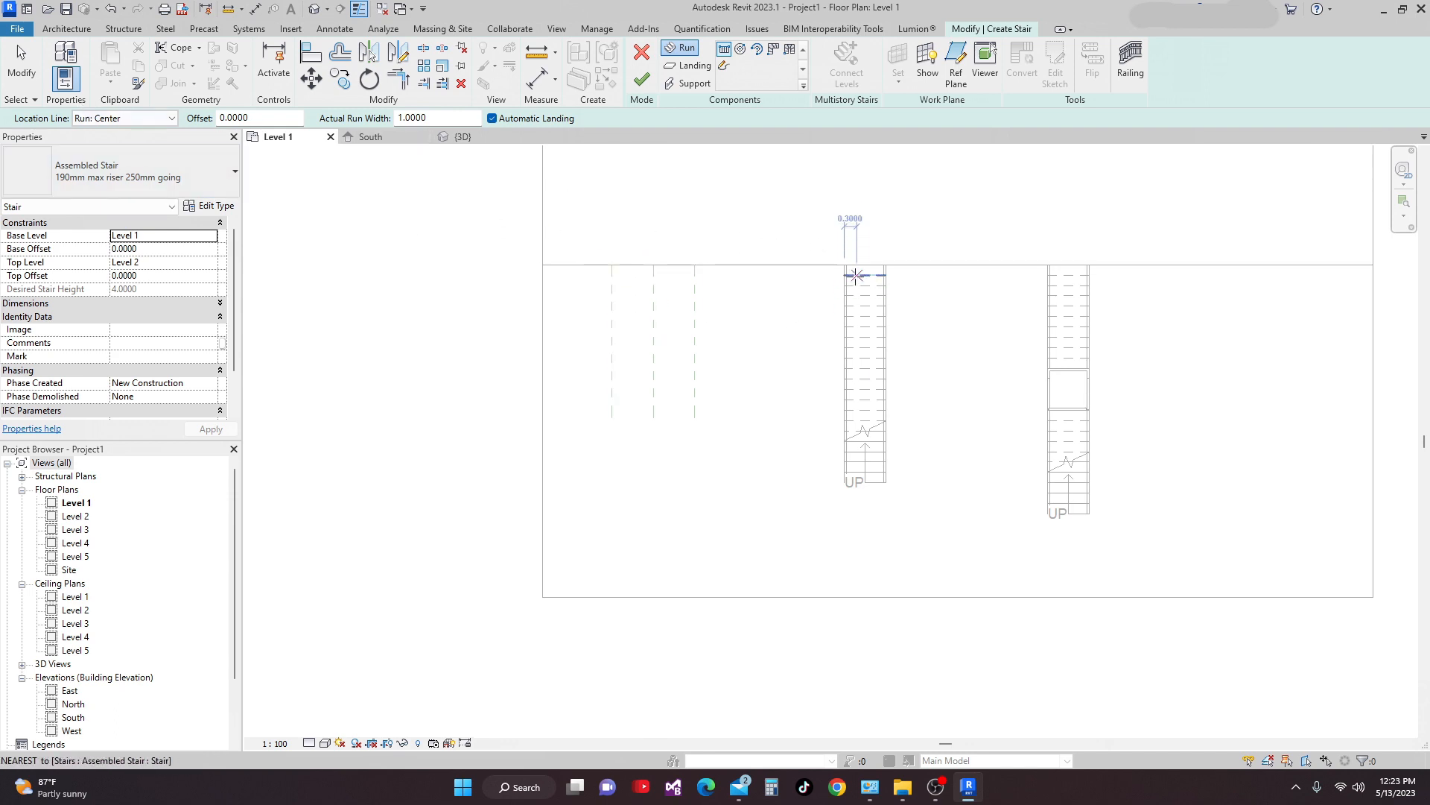
left_click(172, 120)
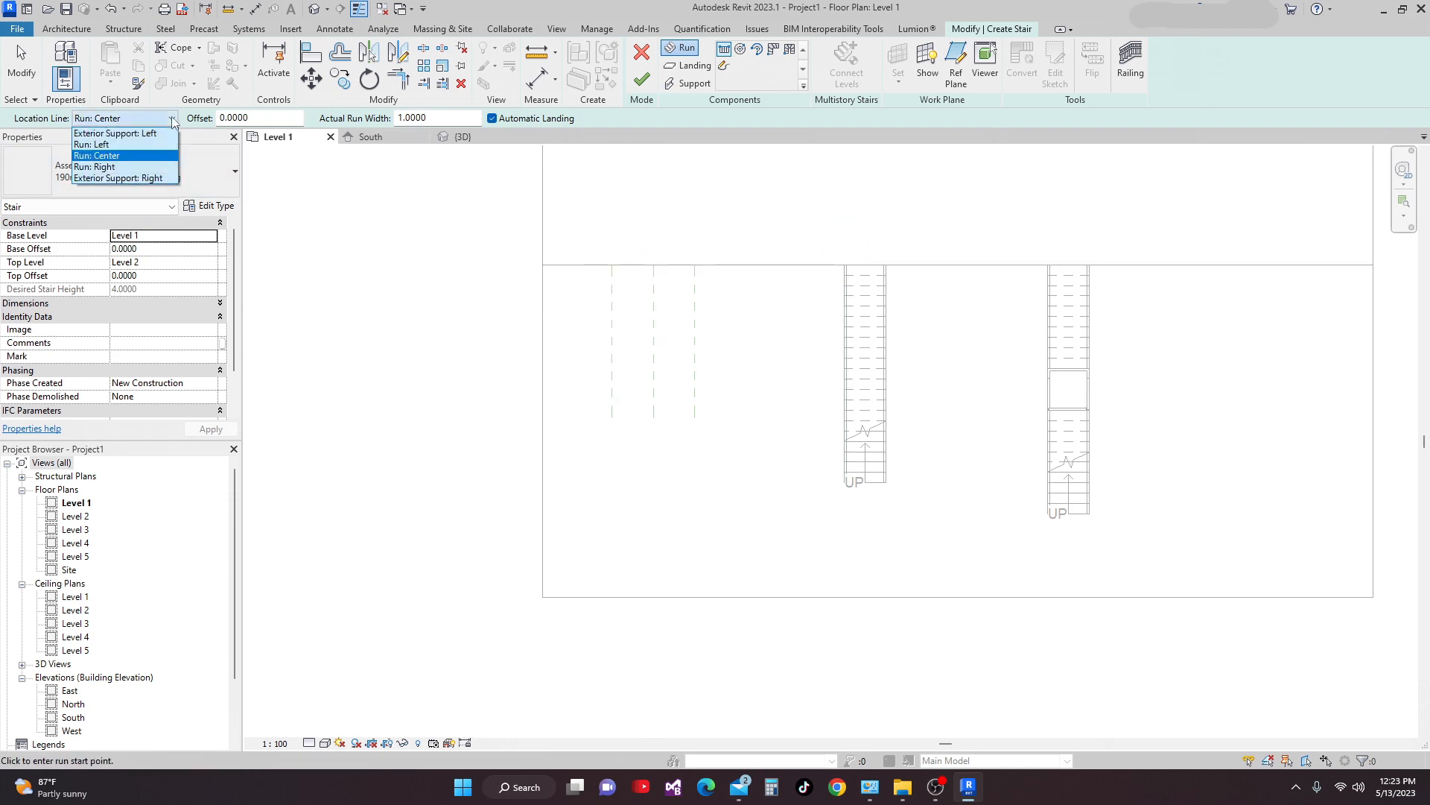
left_click(93, 145)
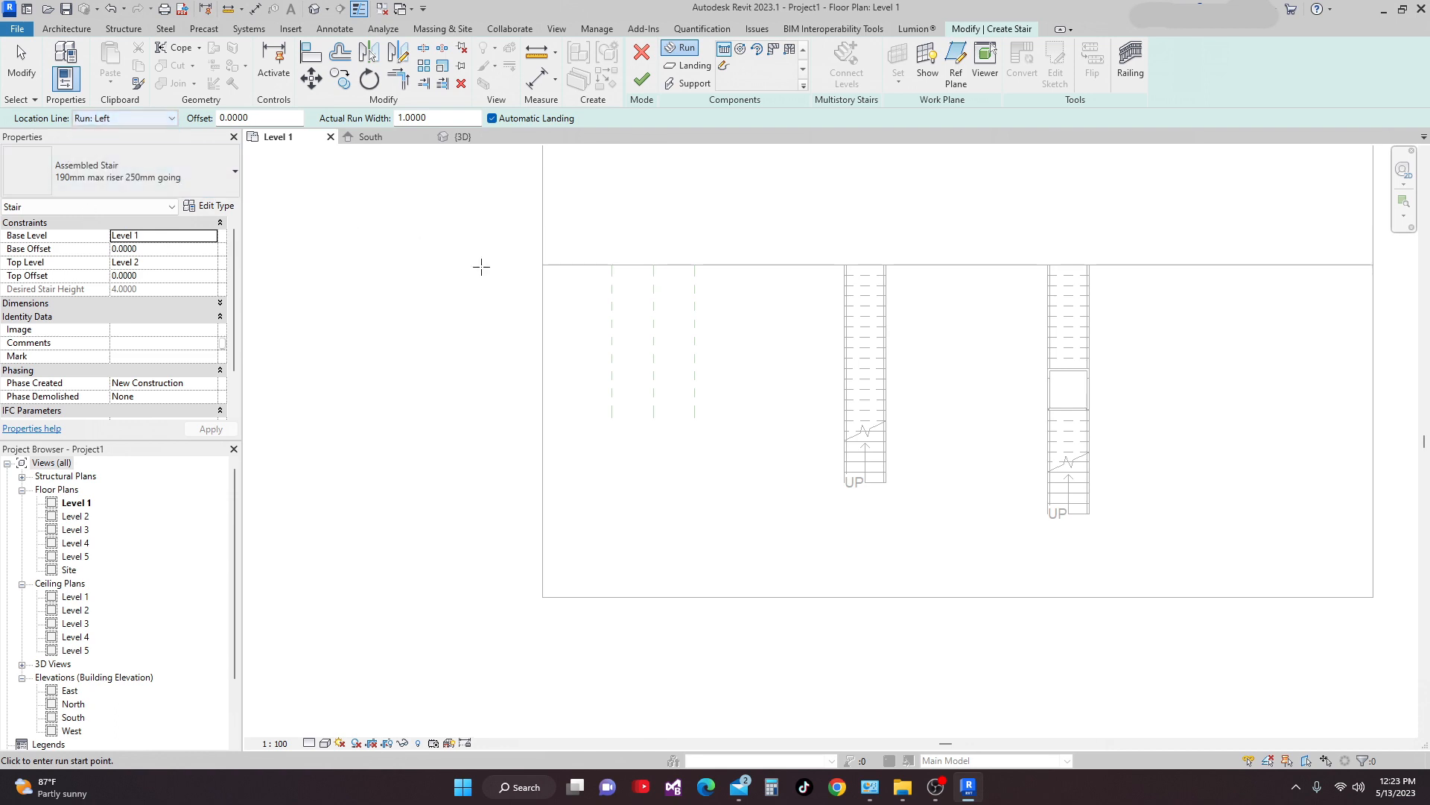
left_click(610, 265)
scroll(612, 335, "up", 1)
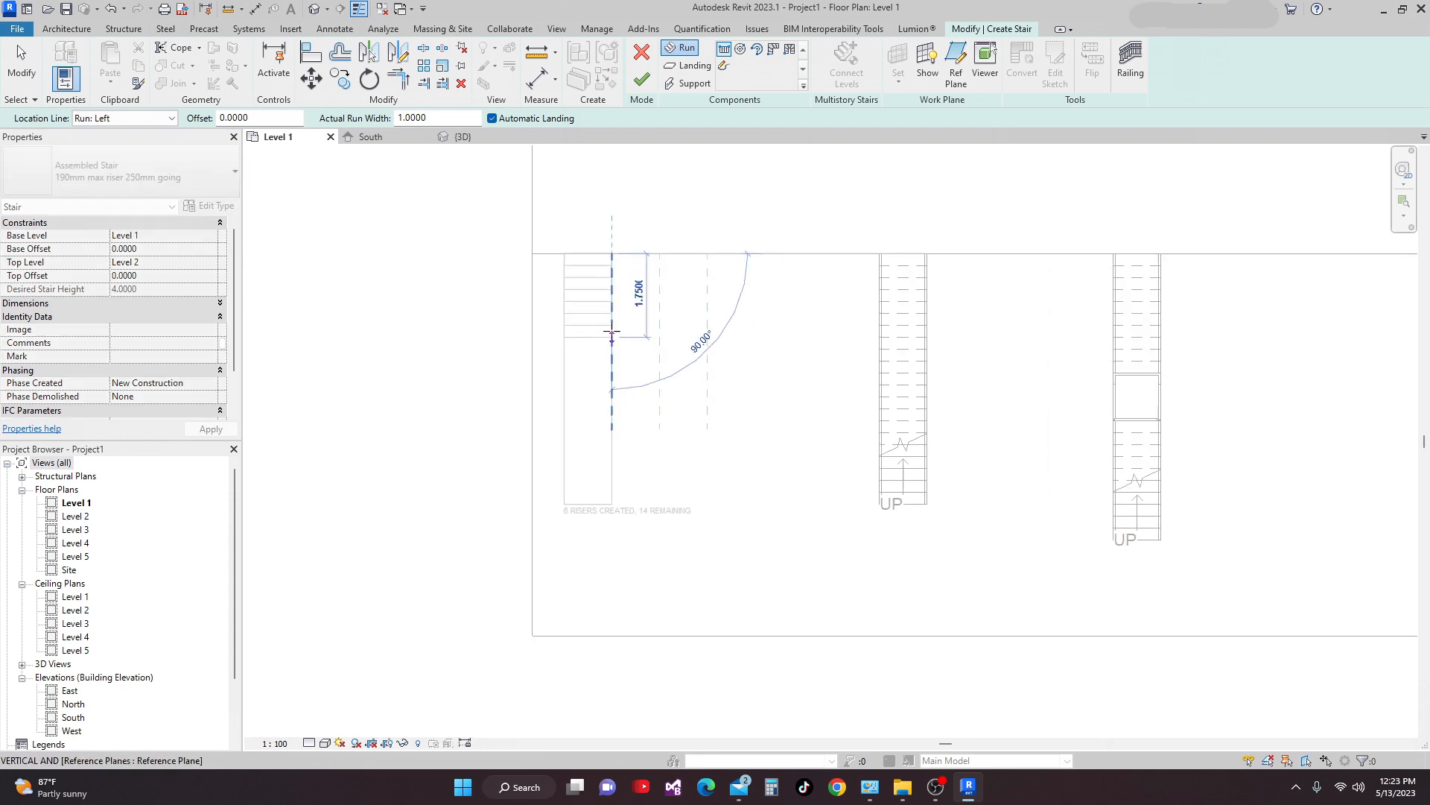
scroll(611, 335, "up", 1)
scroll(616, 365, "up", 1)
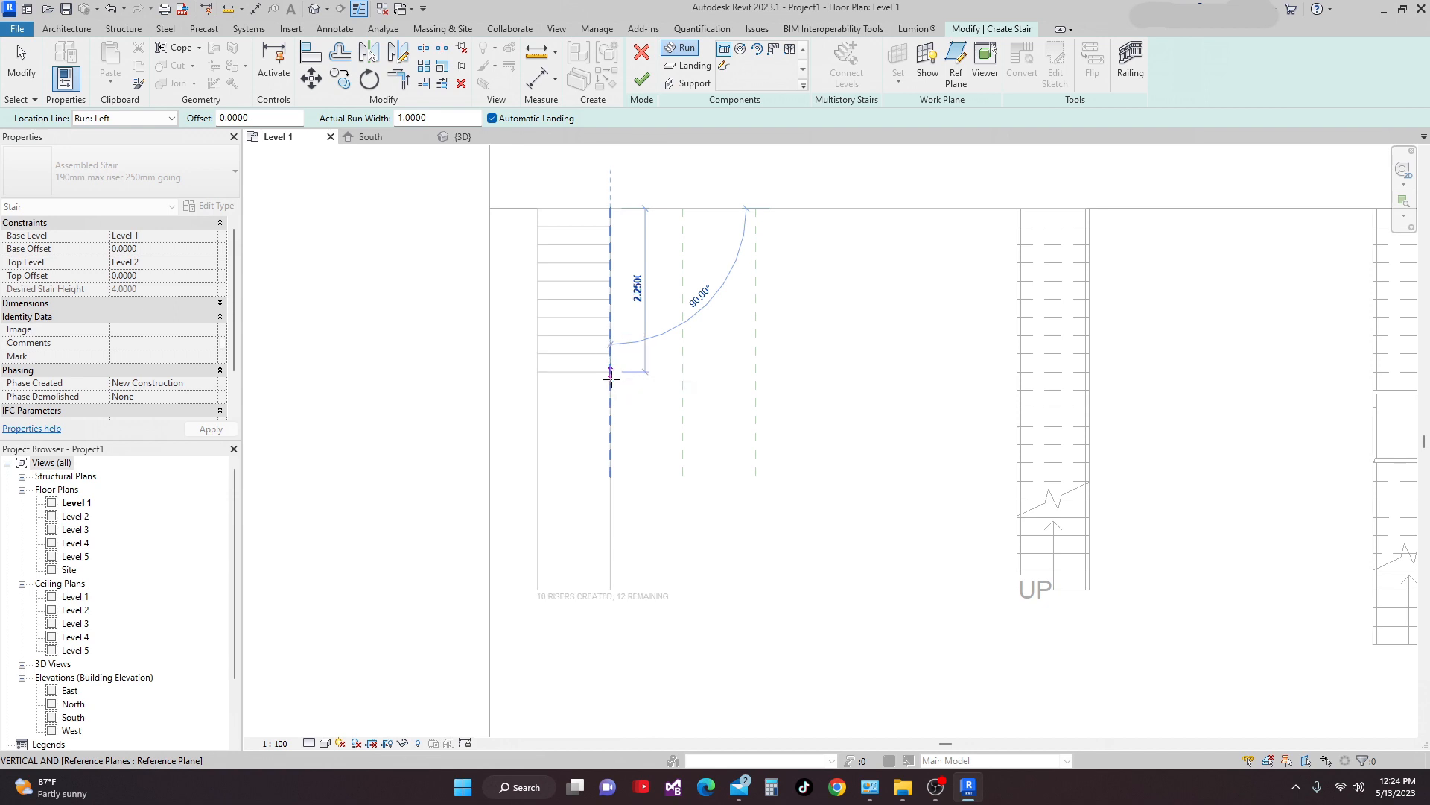
left_click(608, 384)
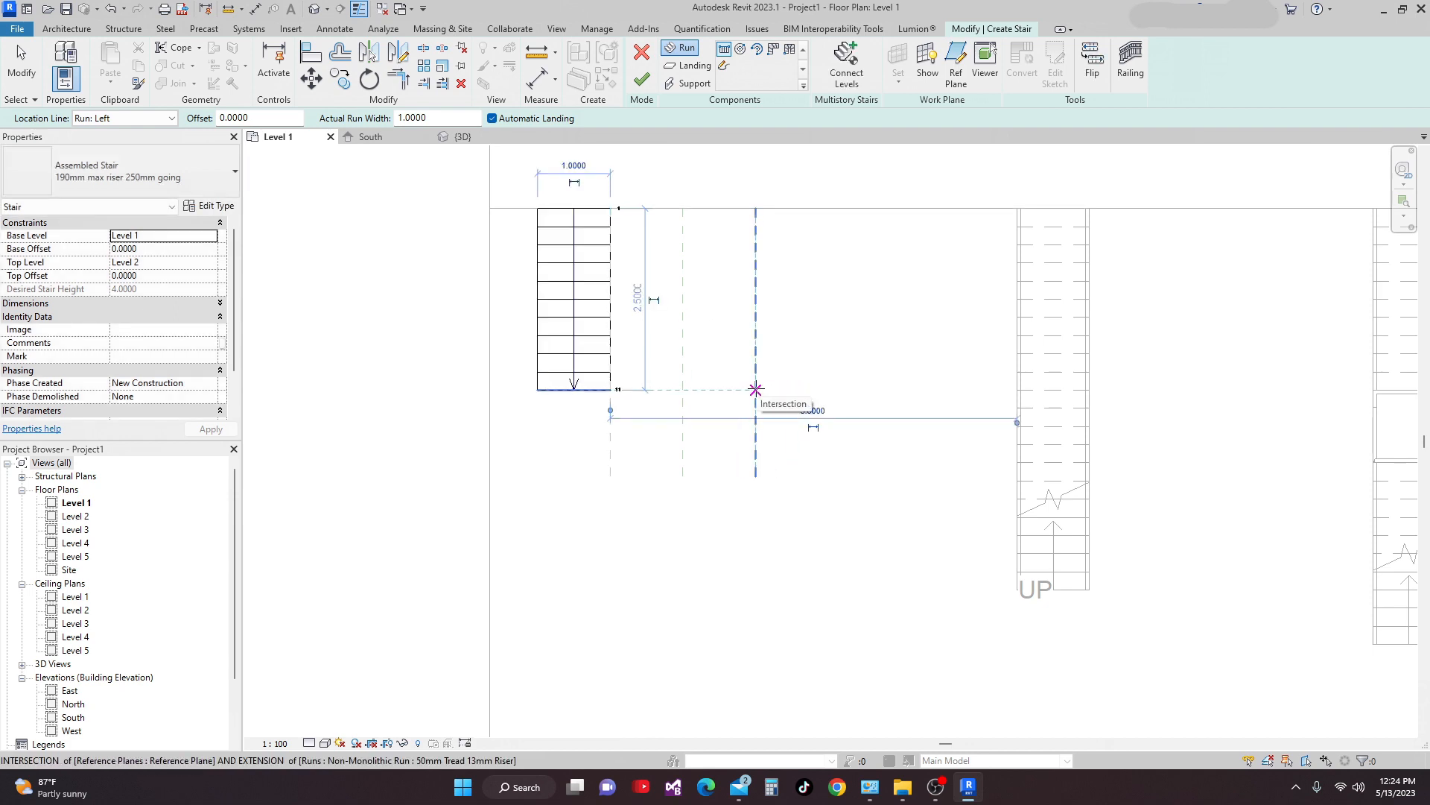
Draw the return run up the rightmost reference plane to the slab edge with an automatic landing, and finish the U-shaped stair
left_click(756, 389)
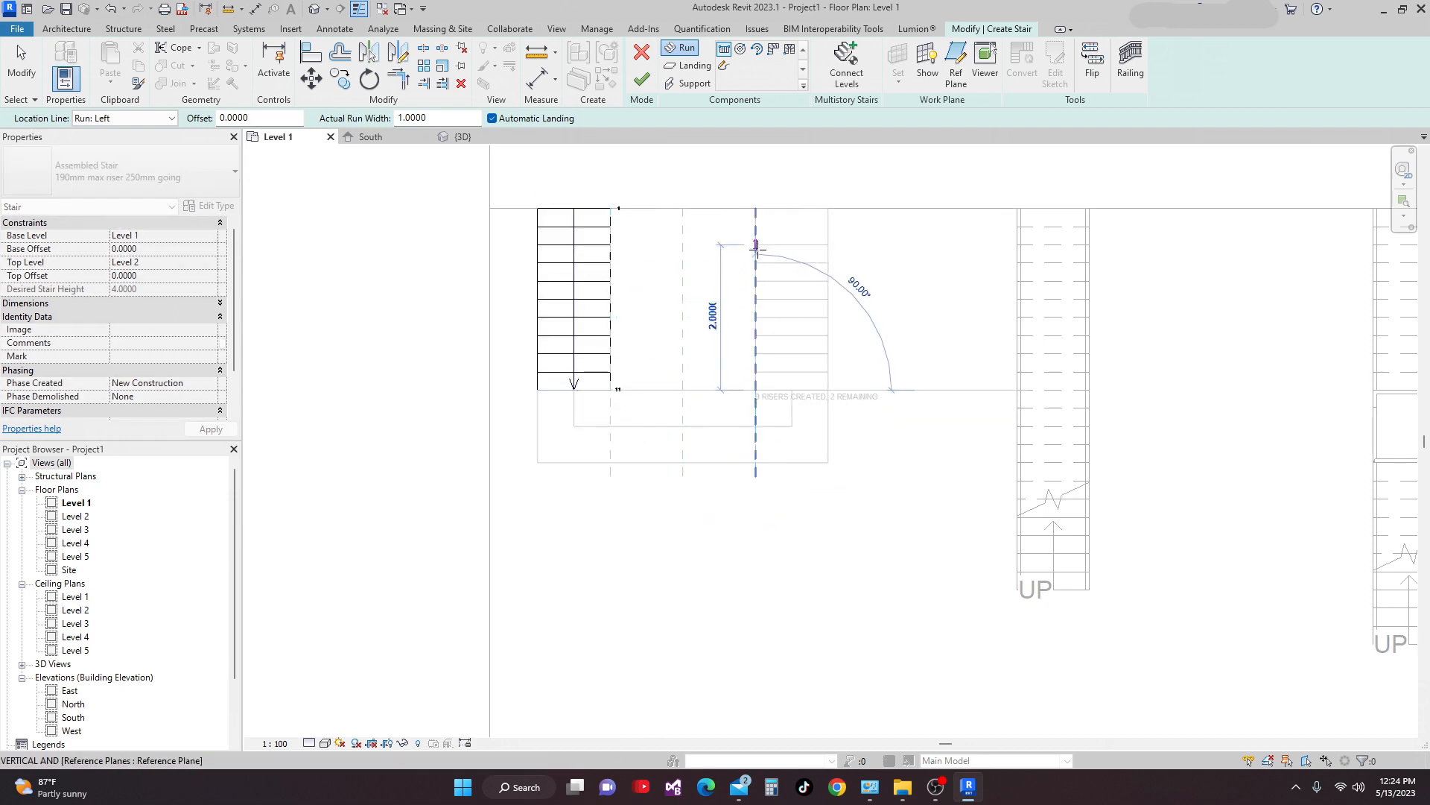
middle_click_drag(758, 154, 747, 228)
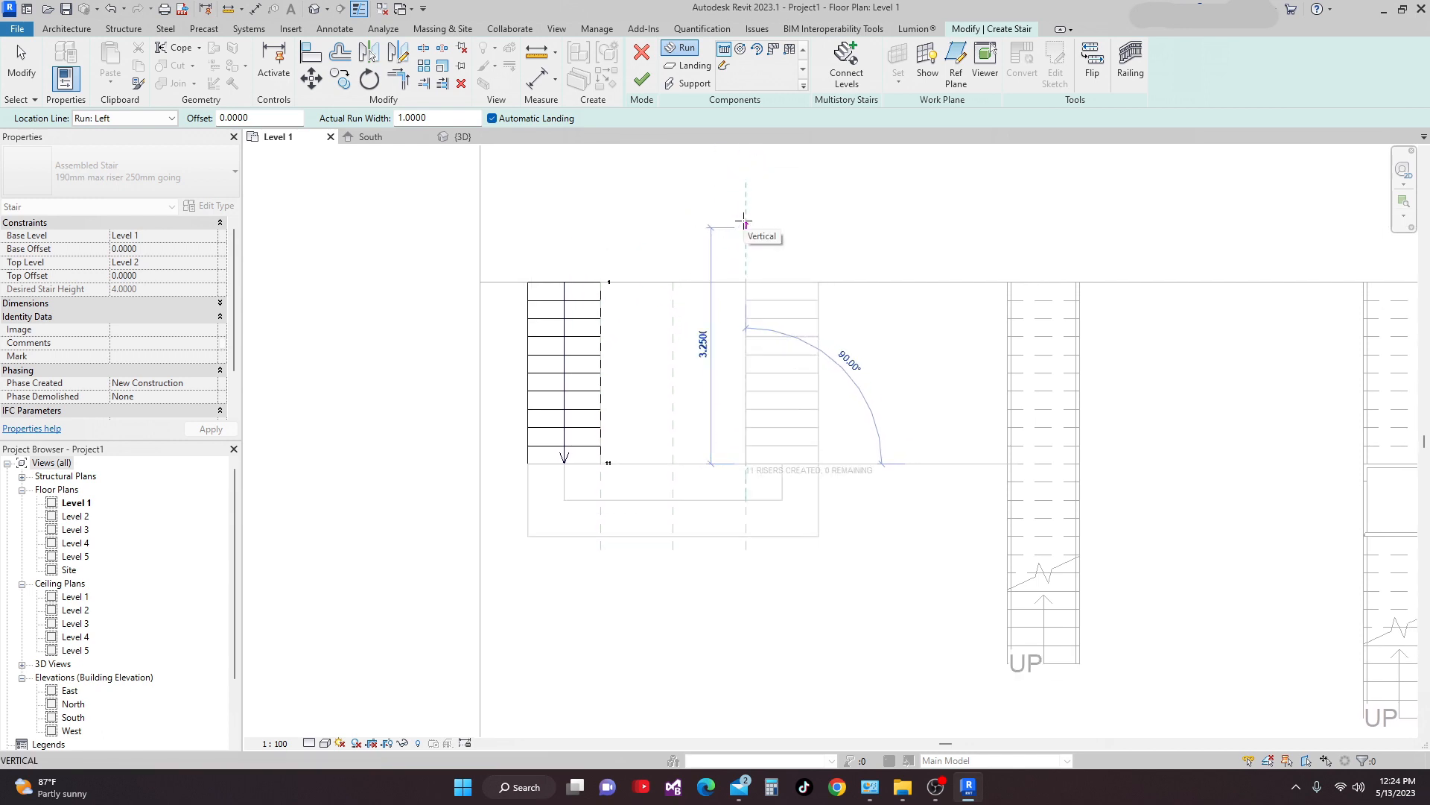
left_click(744, 222)
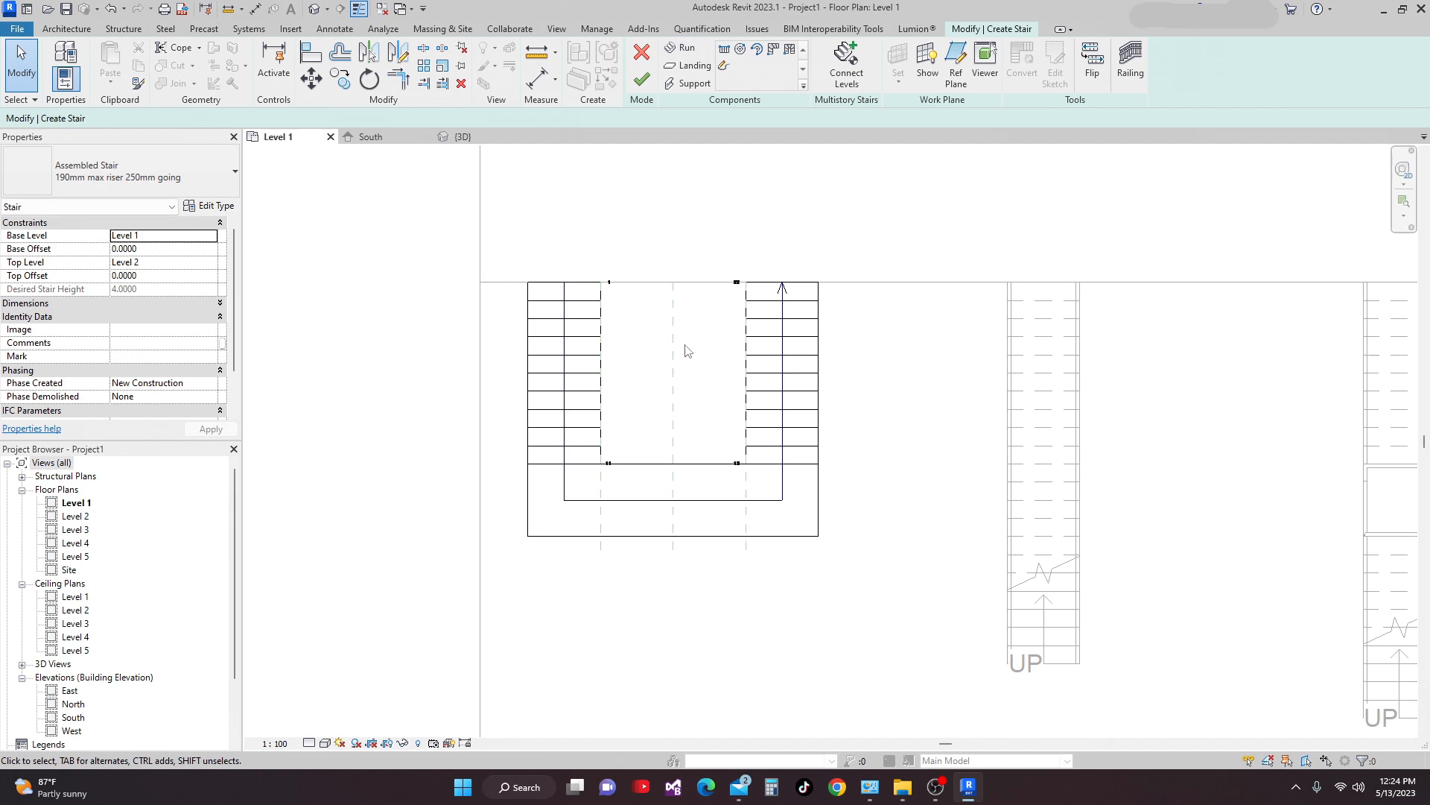
left_click(648, 84)
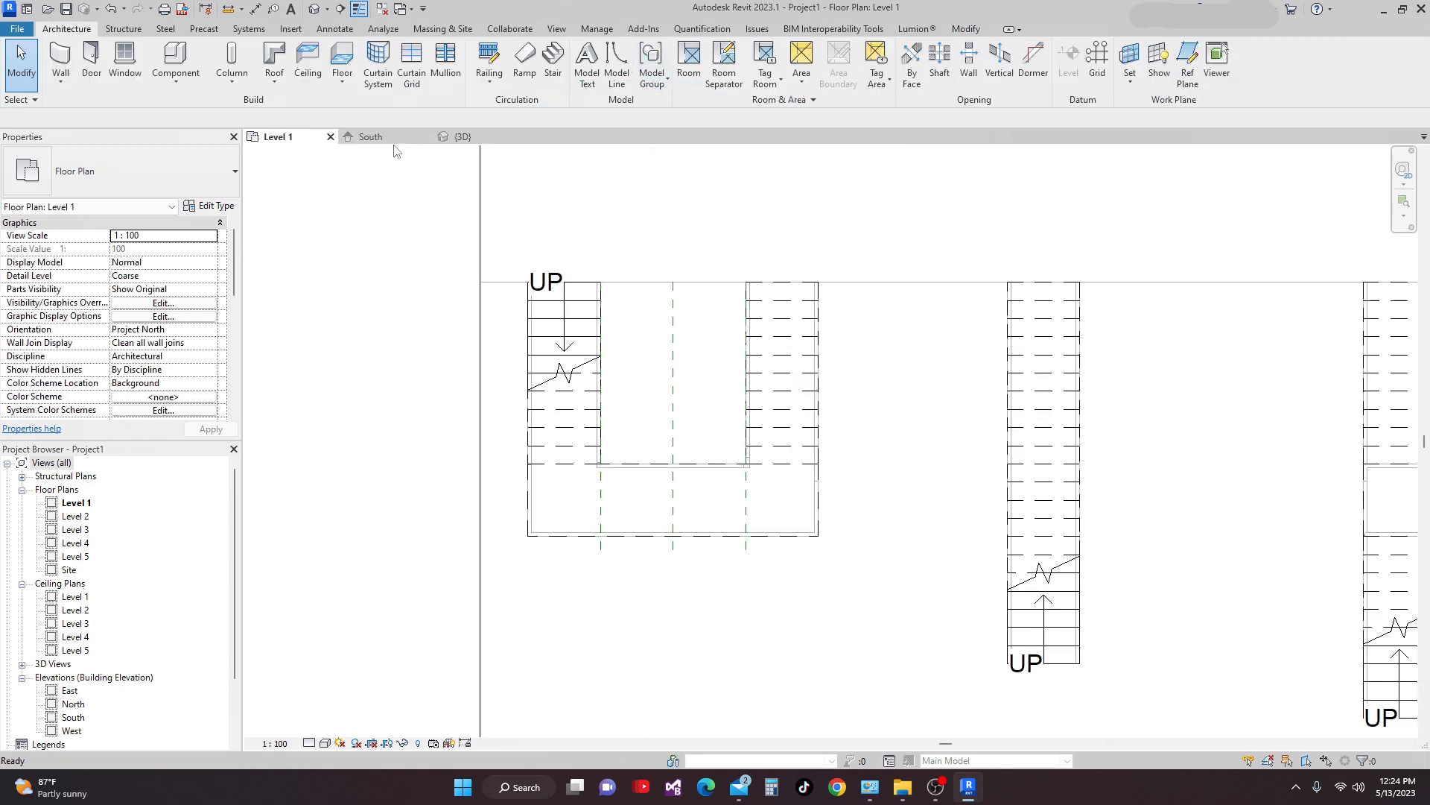
Examine the U-shaped stair, its landing and railings from several sides in the 3D view
left_click(465, 141)
scroll(810, 444, "down", 5)
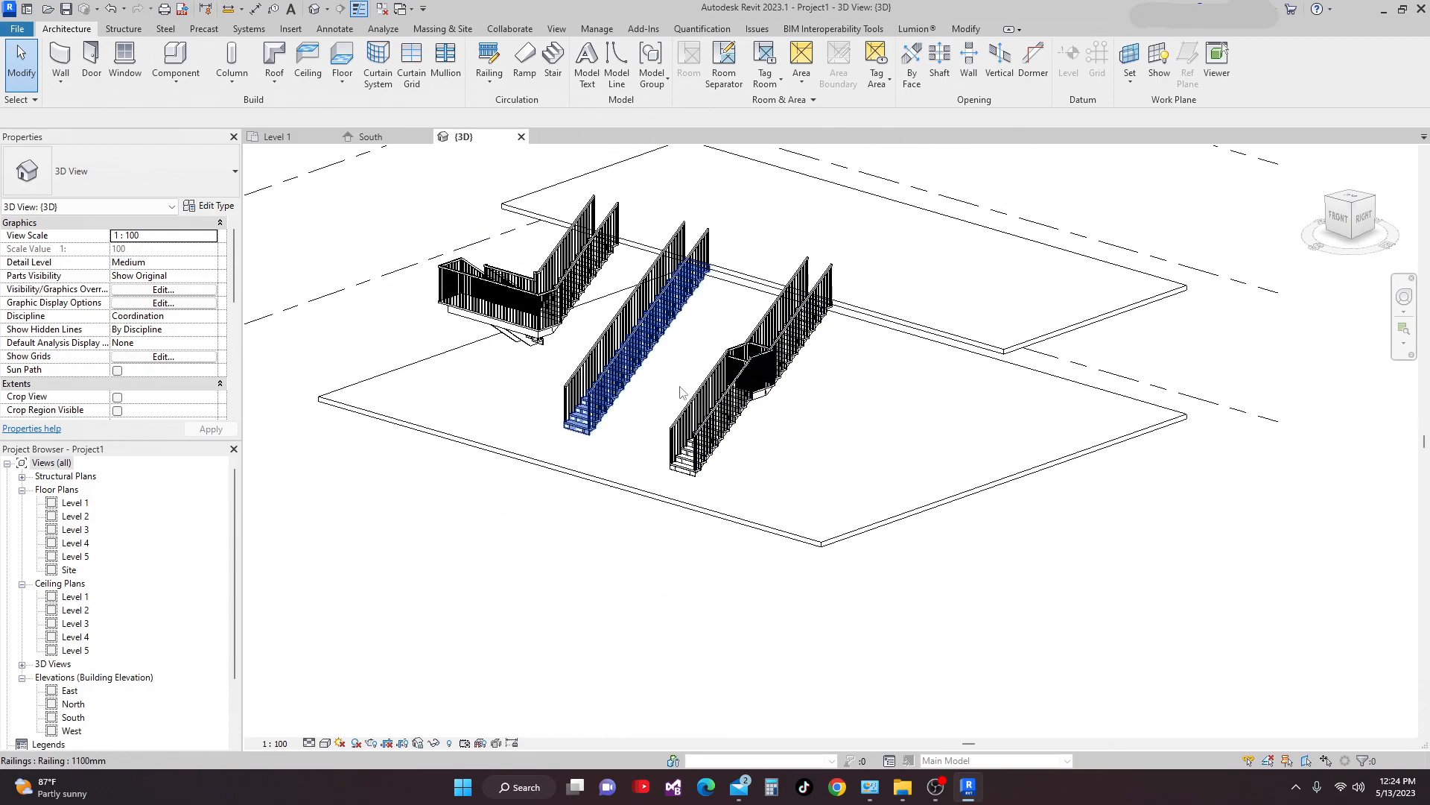
middle_click_drag(810, 444, 727, 473, "shift")
scroll(850, 559, "up", 3)
scroll(575, 430, "up", 2)
scroll(563, 440, "down", 1)
middle_click_drag(563, 445, 836, 431, "shift")
scroll(1058, 501, "up", 6)
middle_click_drag(1125, 475, 568, 528)
scroll(795, 490, "up", 3)
scroll(879, 430, "down", 6)
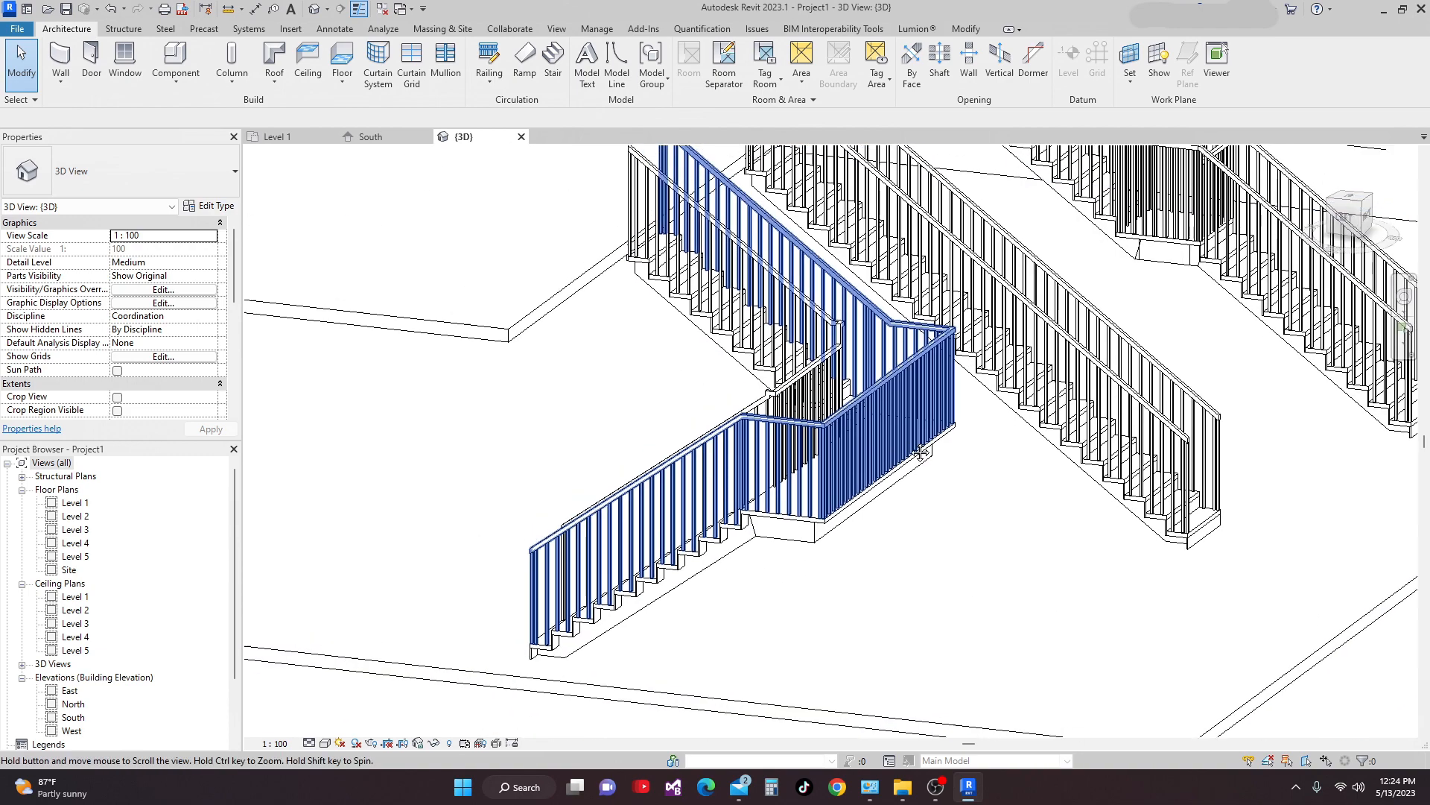
middle_click_drag(747, 494, 699, 543, "shift")
scroll(715, 557, "down", 3)
scroll(699, 543, "down", 2)
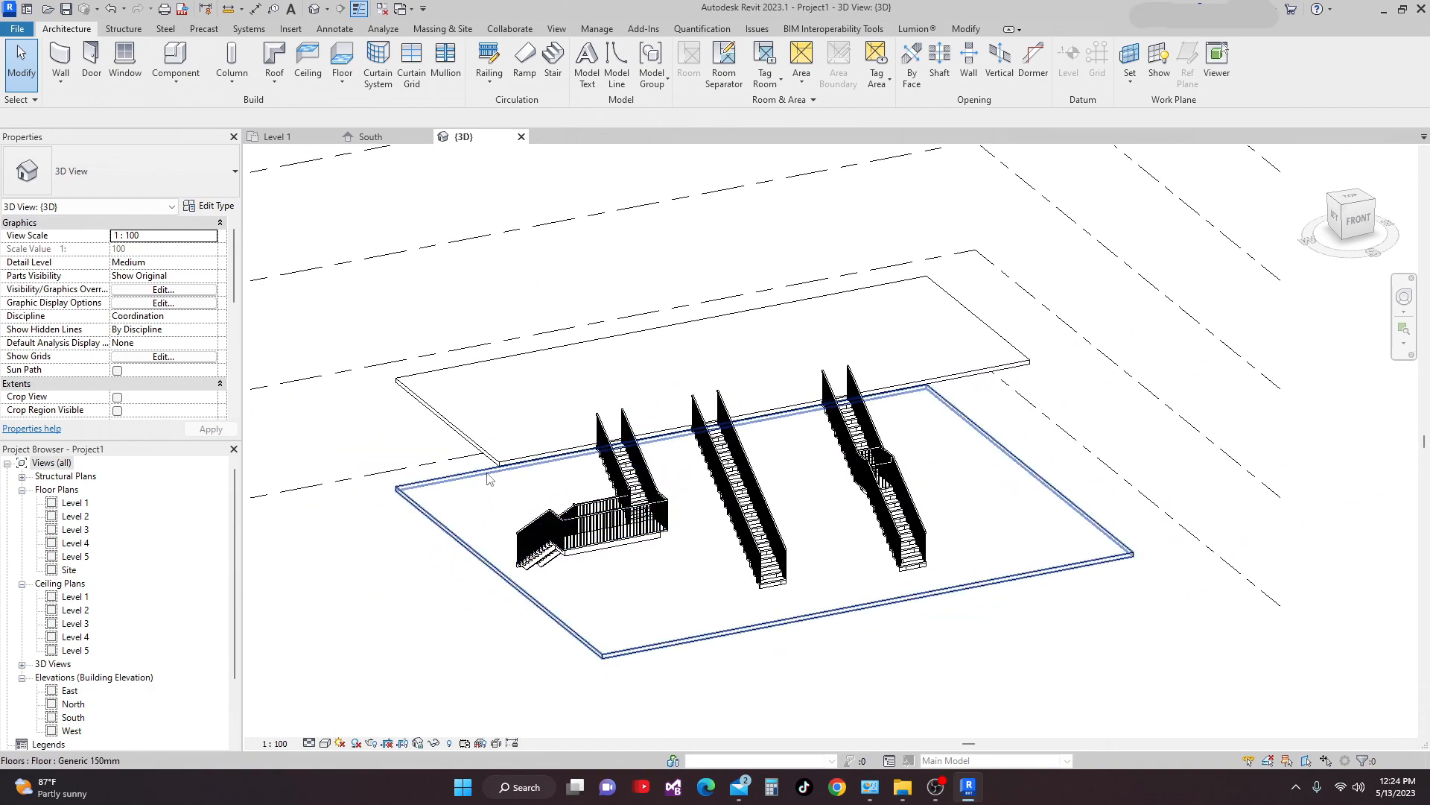
Start a new stair in the Level 1 plan, using the free slab area right of the straight stair with the landing
left_click(288, 146)
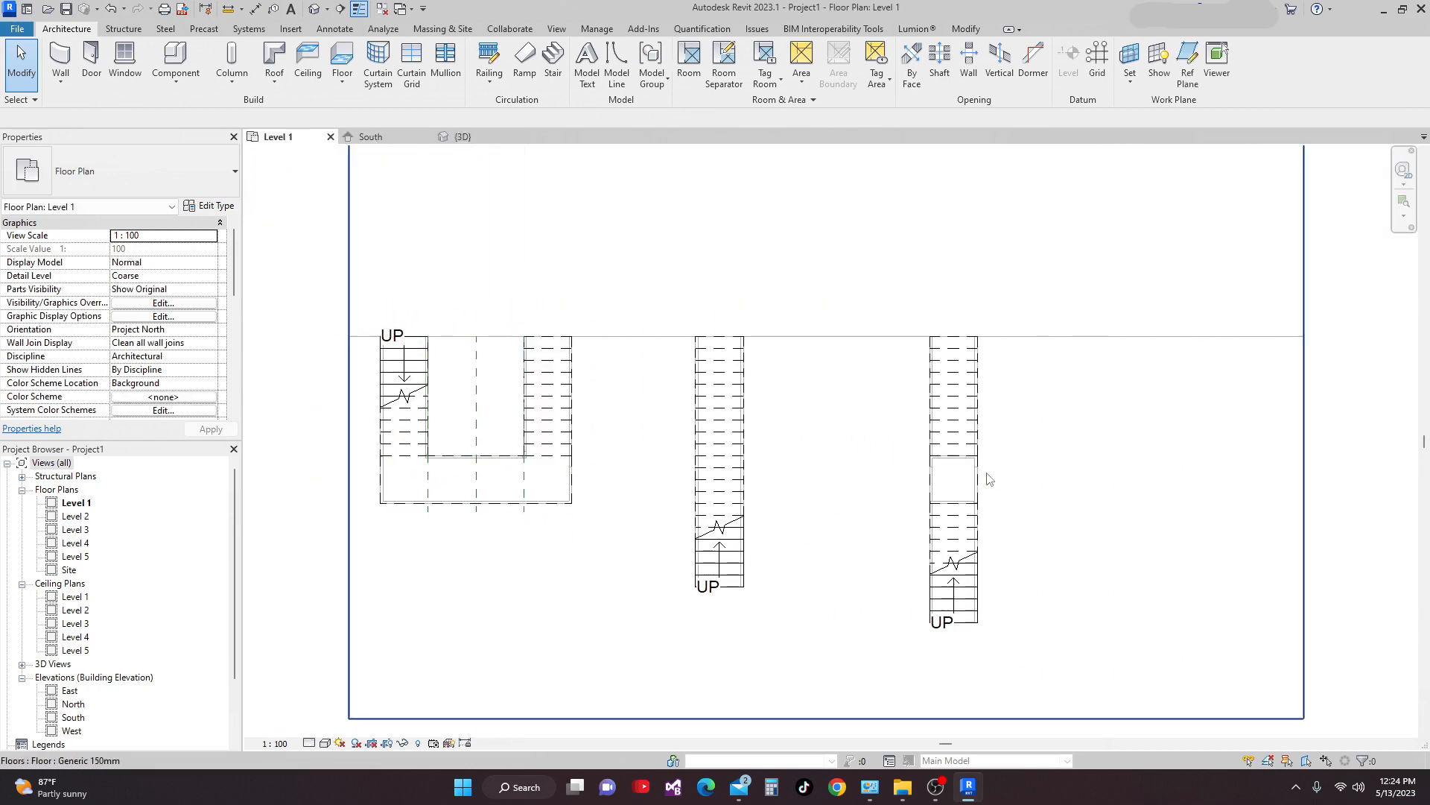
middle_click_drag(993, 474, 790, 430)
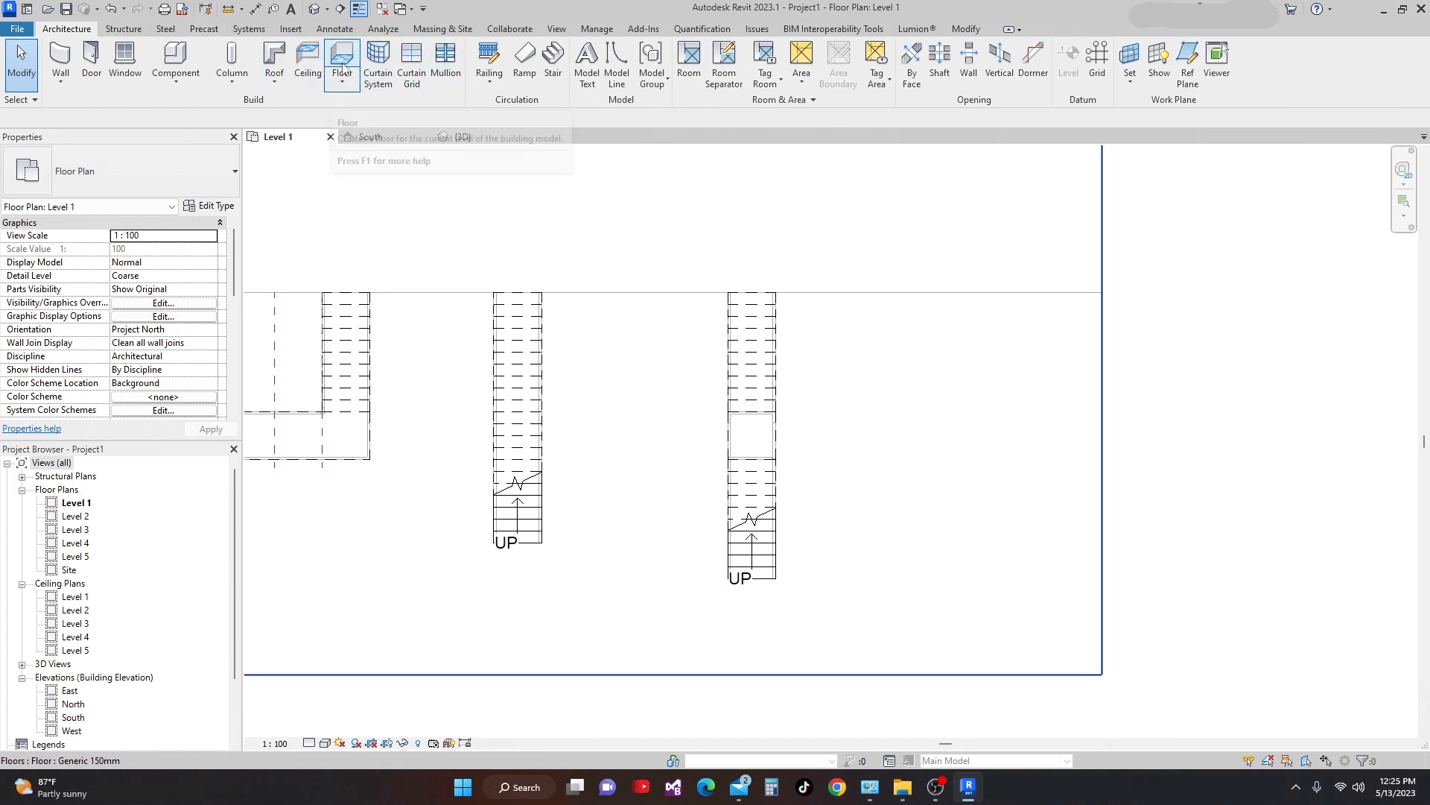
left_click(553, 60)
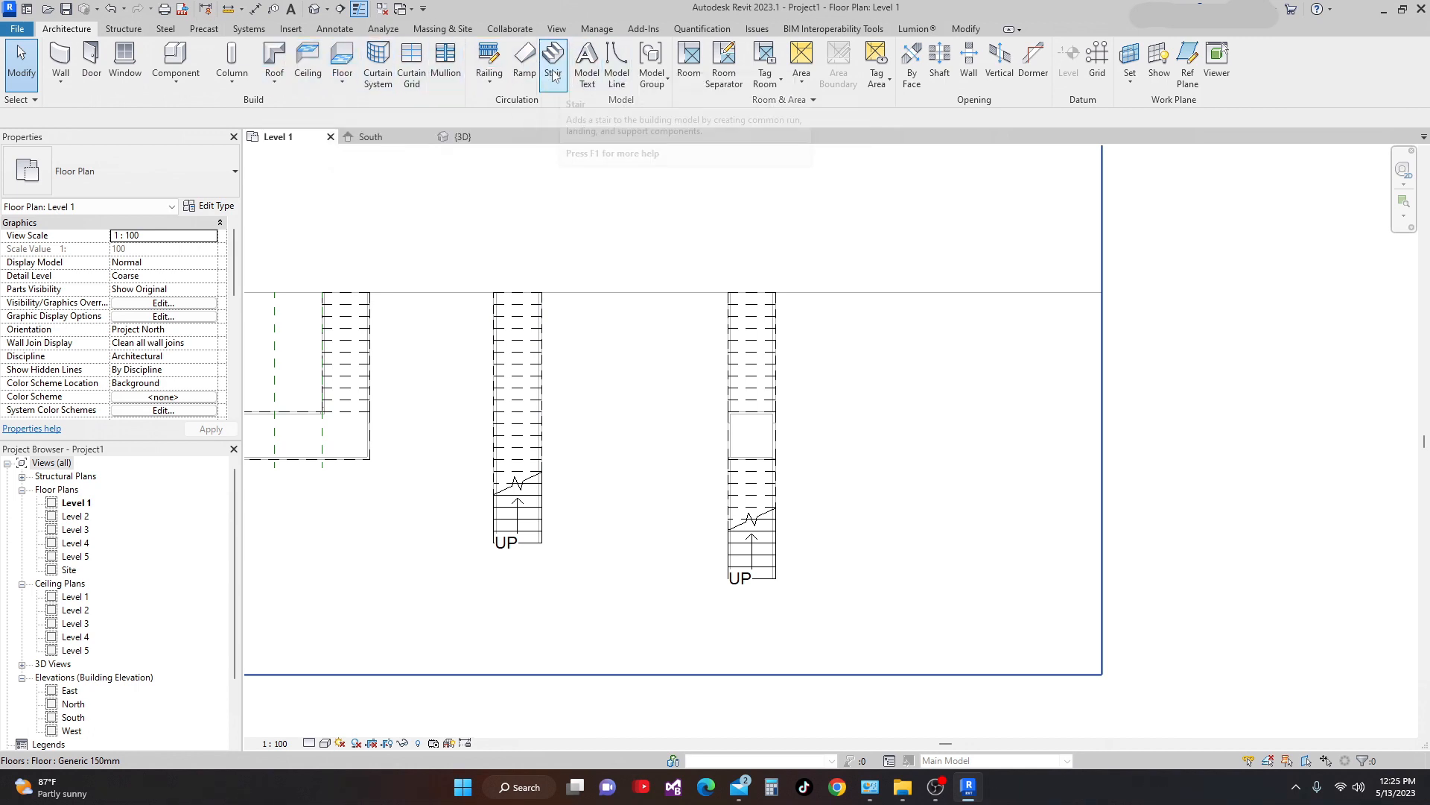
middle_click_drag(989, 333, 787, 293)
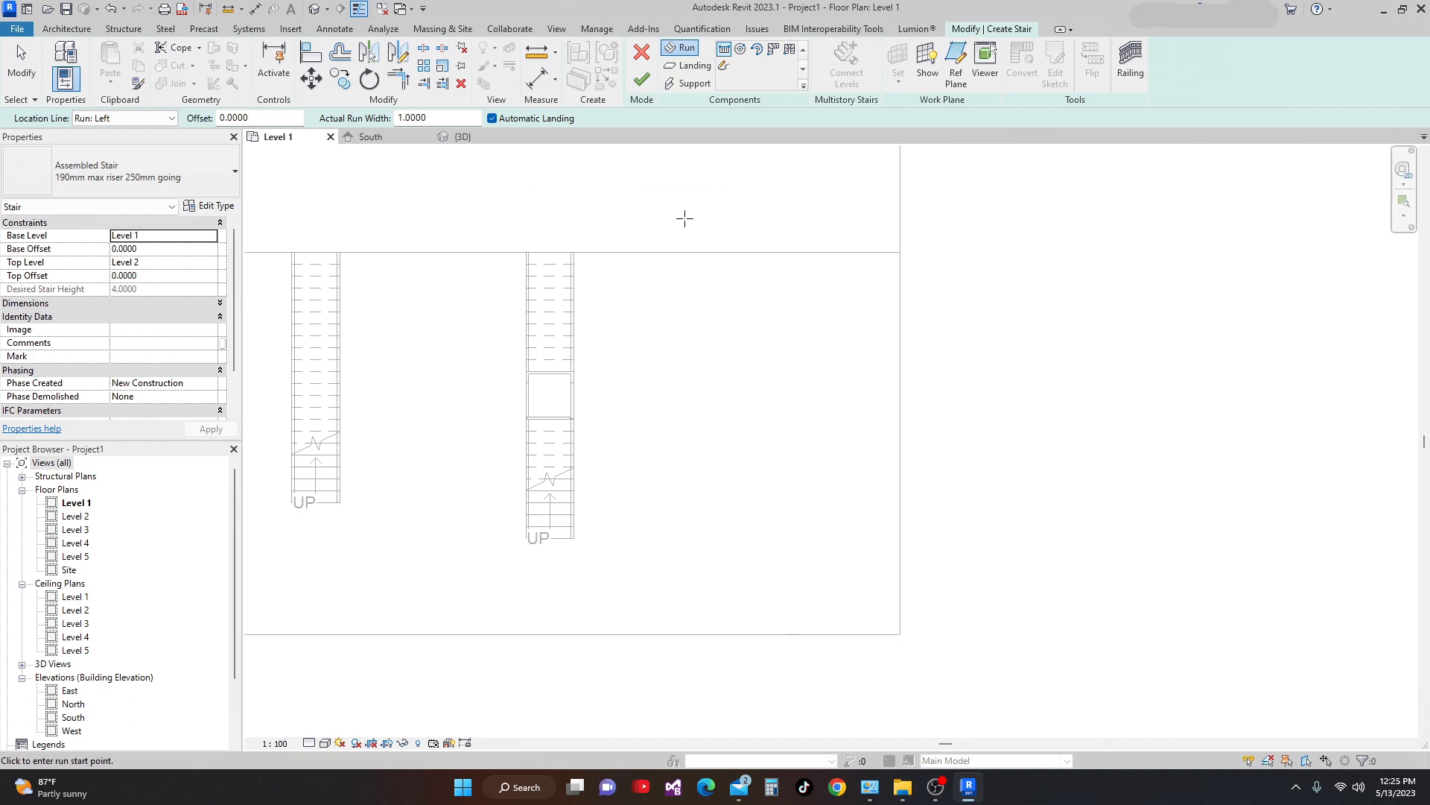
Try to draw a 2.5 m run down from the slab edge, followed by an angled second run
left_click(707, 251)
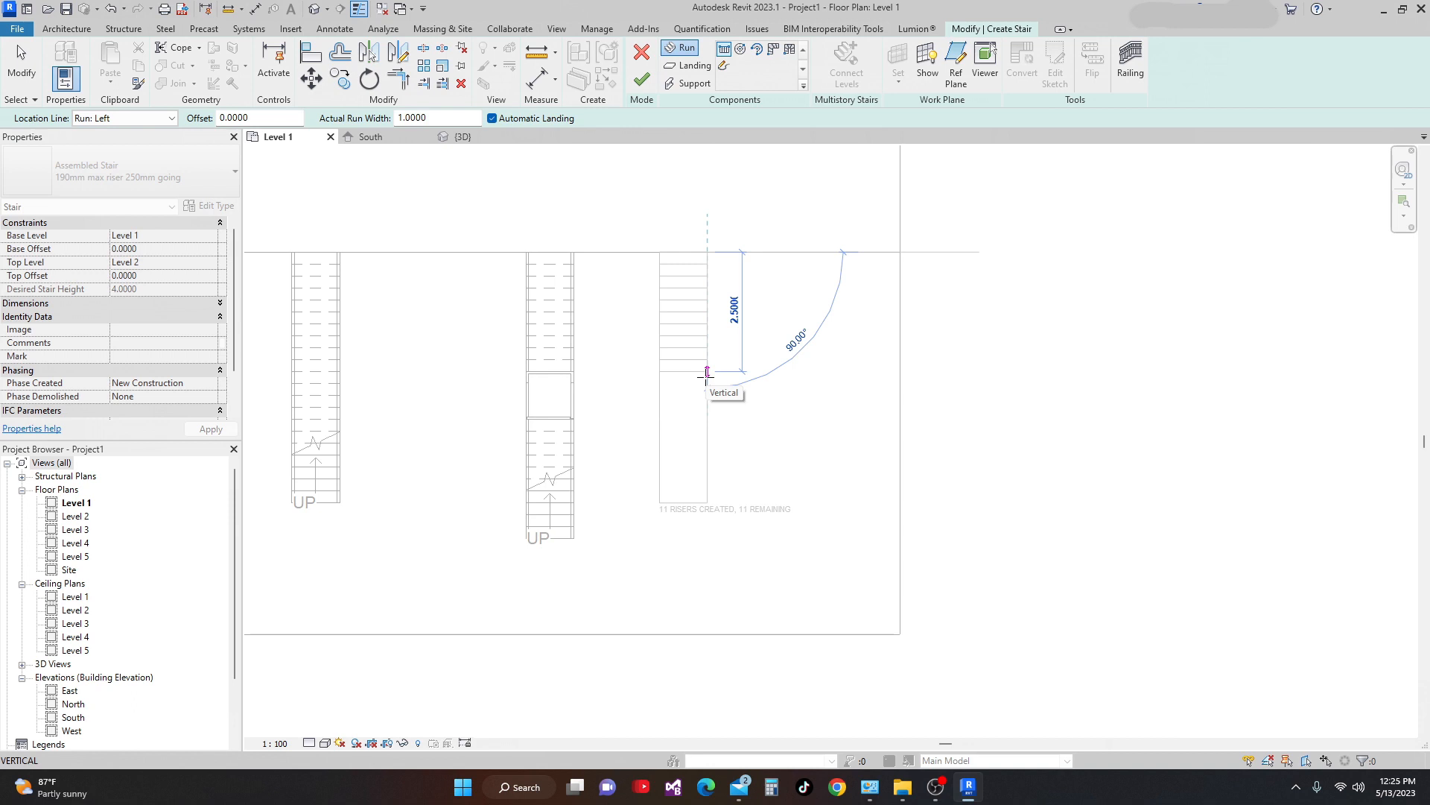
left_click(707, 373)
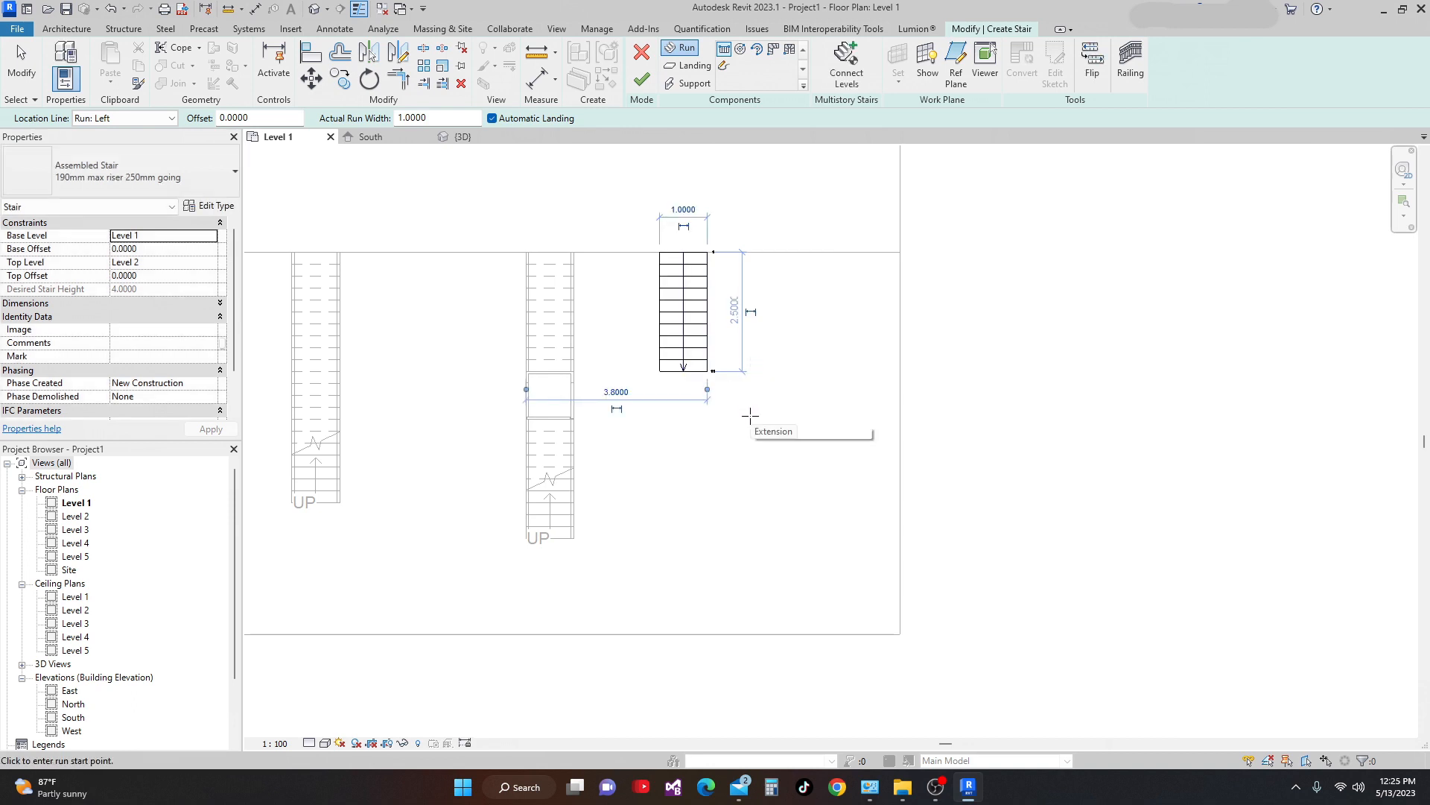
scroll(707, 395, "down", 1)
scroll(741, 406, "down", 1)
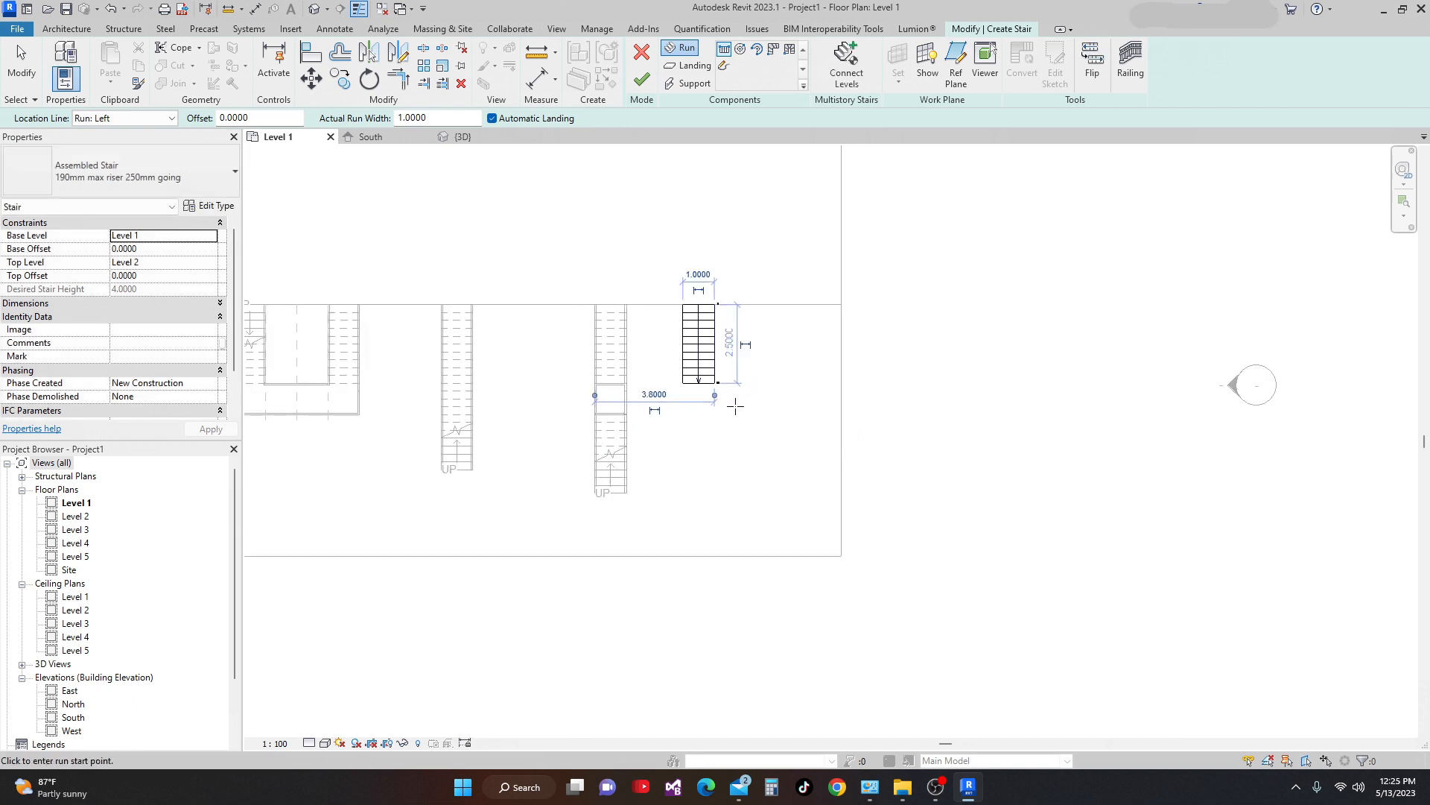
left_click(745, 429)
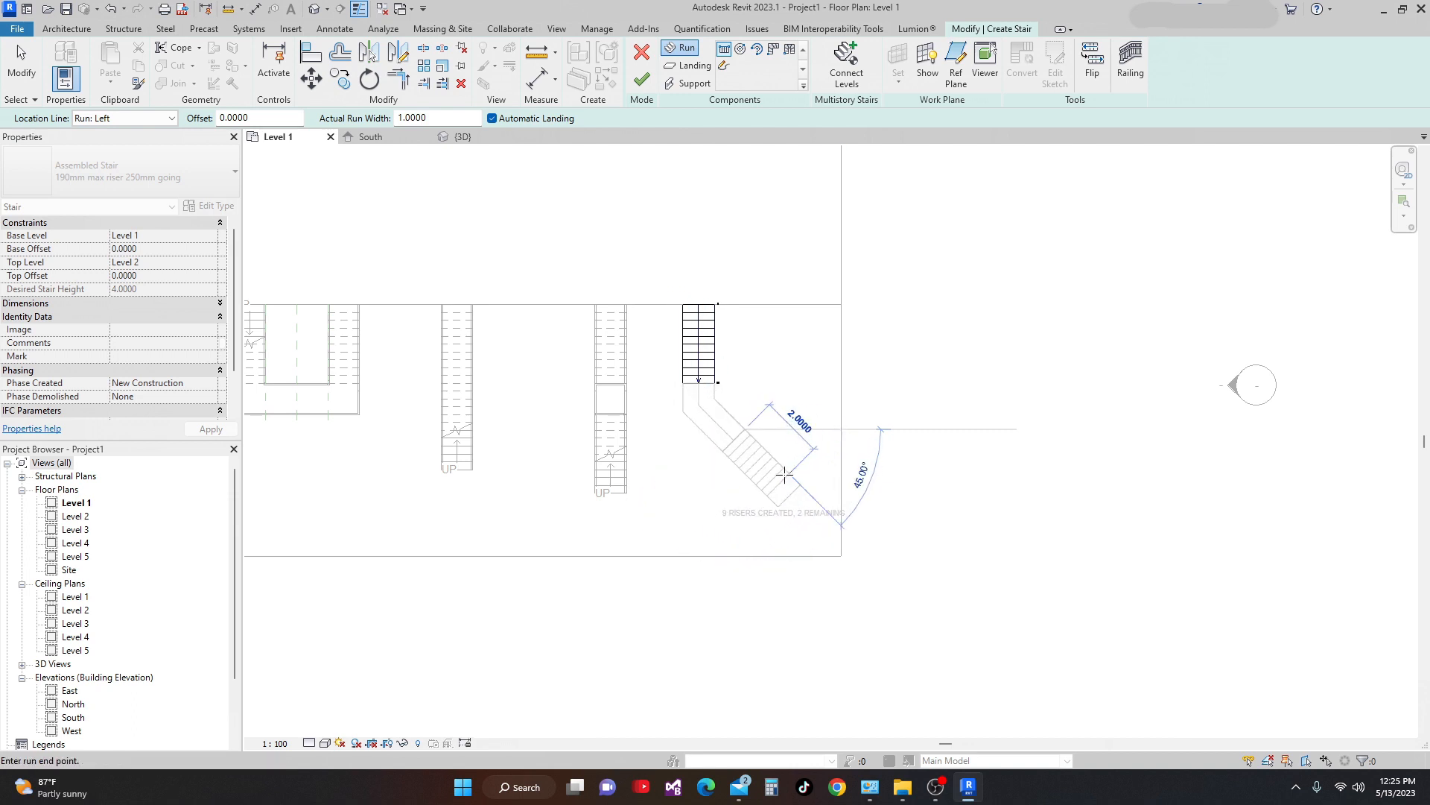
key("Escape")
key("Escape")
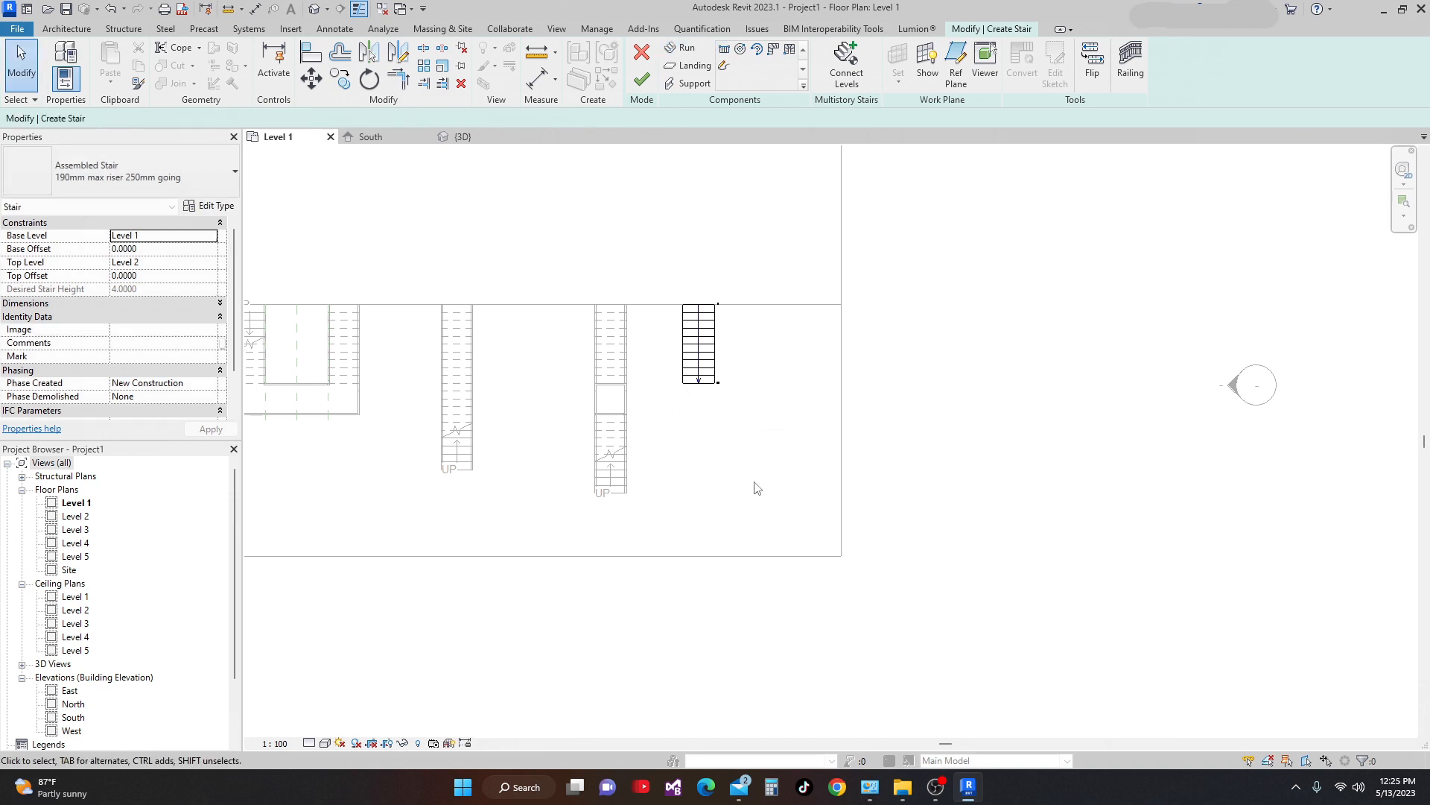
middle_click_drag(753, 485, 745, 521)
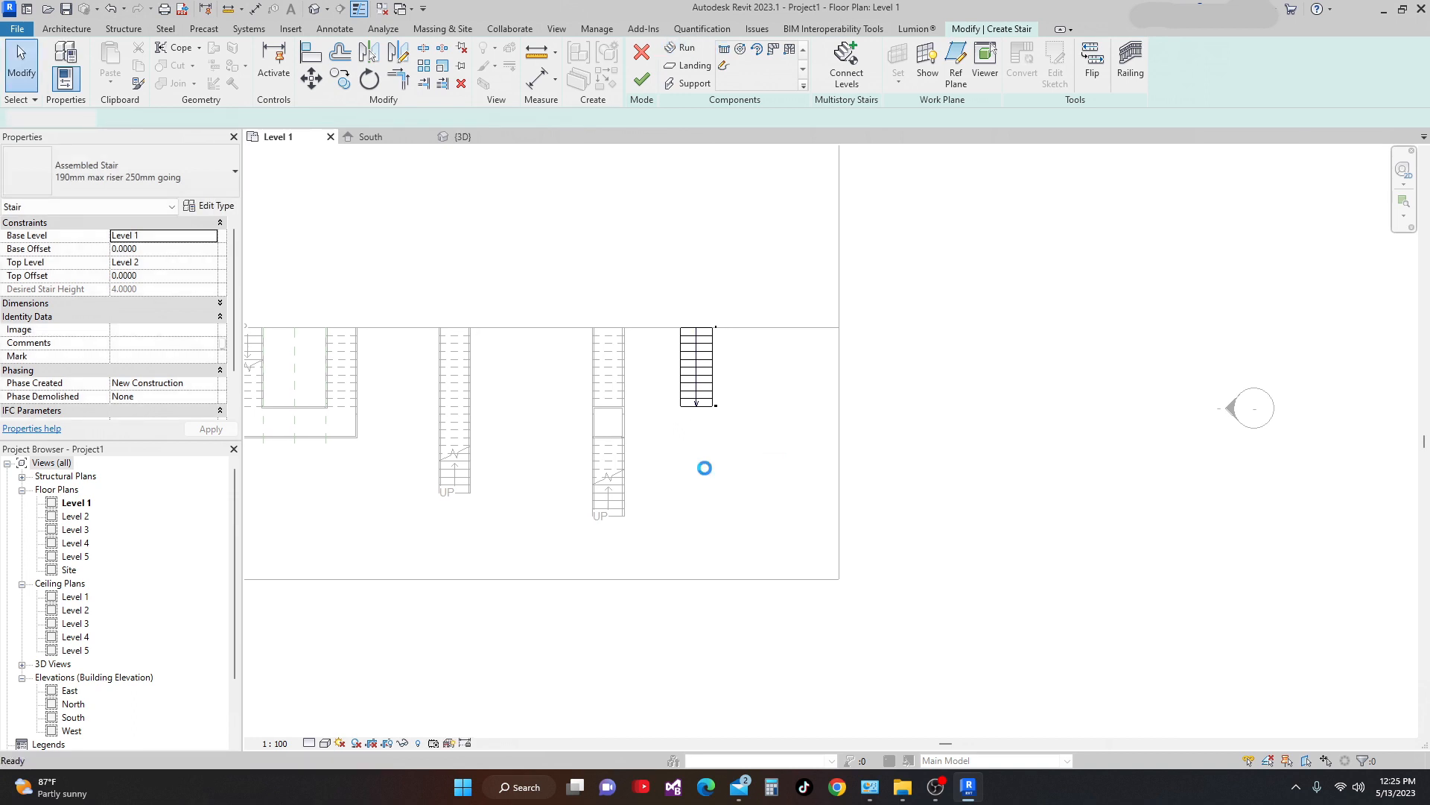
scroll(707, 475, "up", 3)
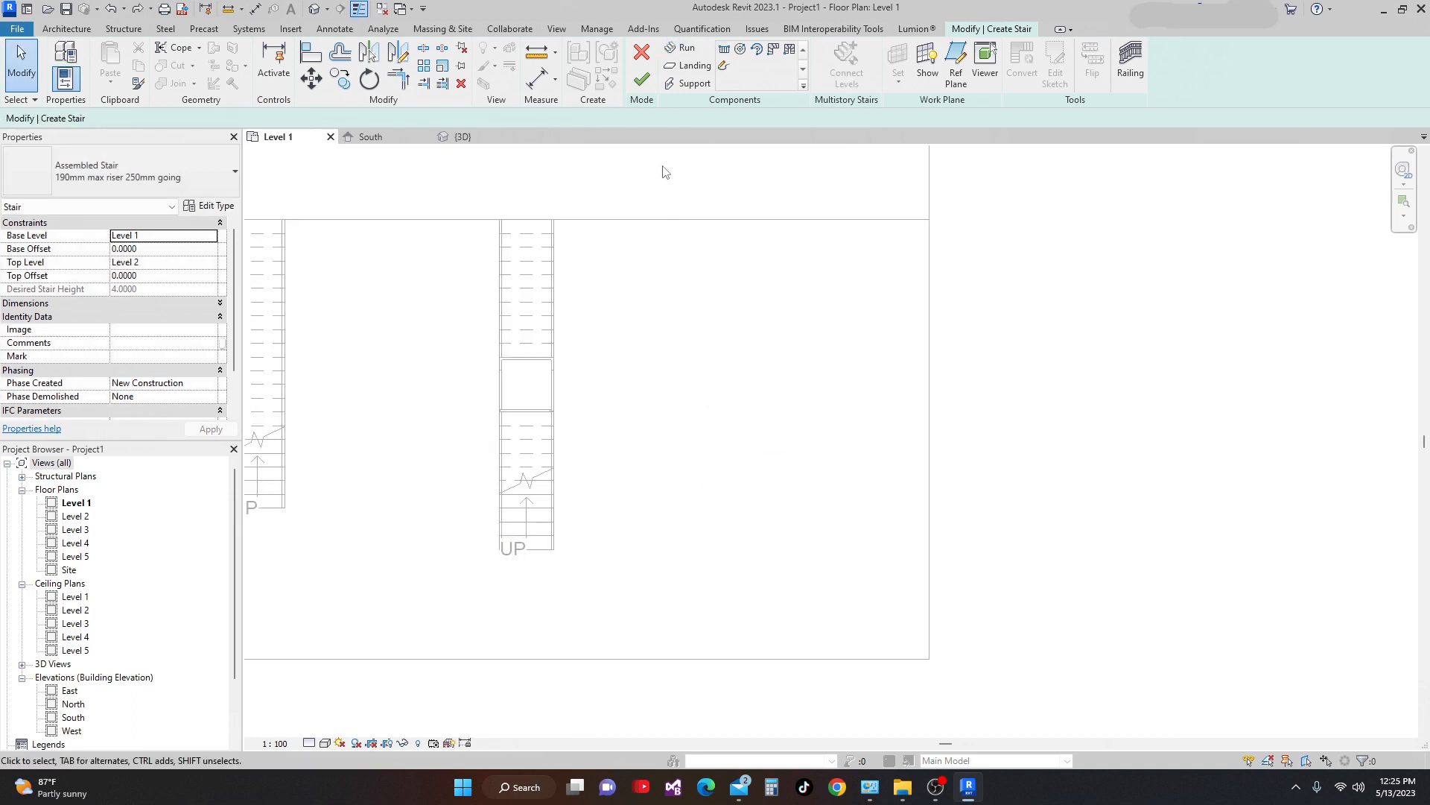
Draw a straight 2.5 m run down from the slab edge, just right of the stair with the straight landing
left_click(684, 50)
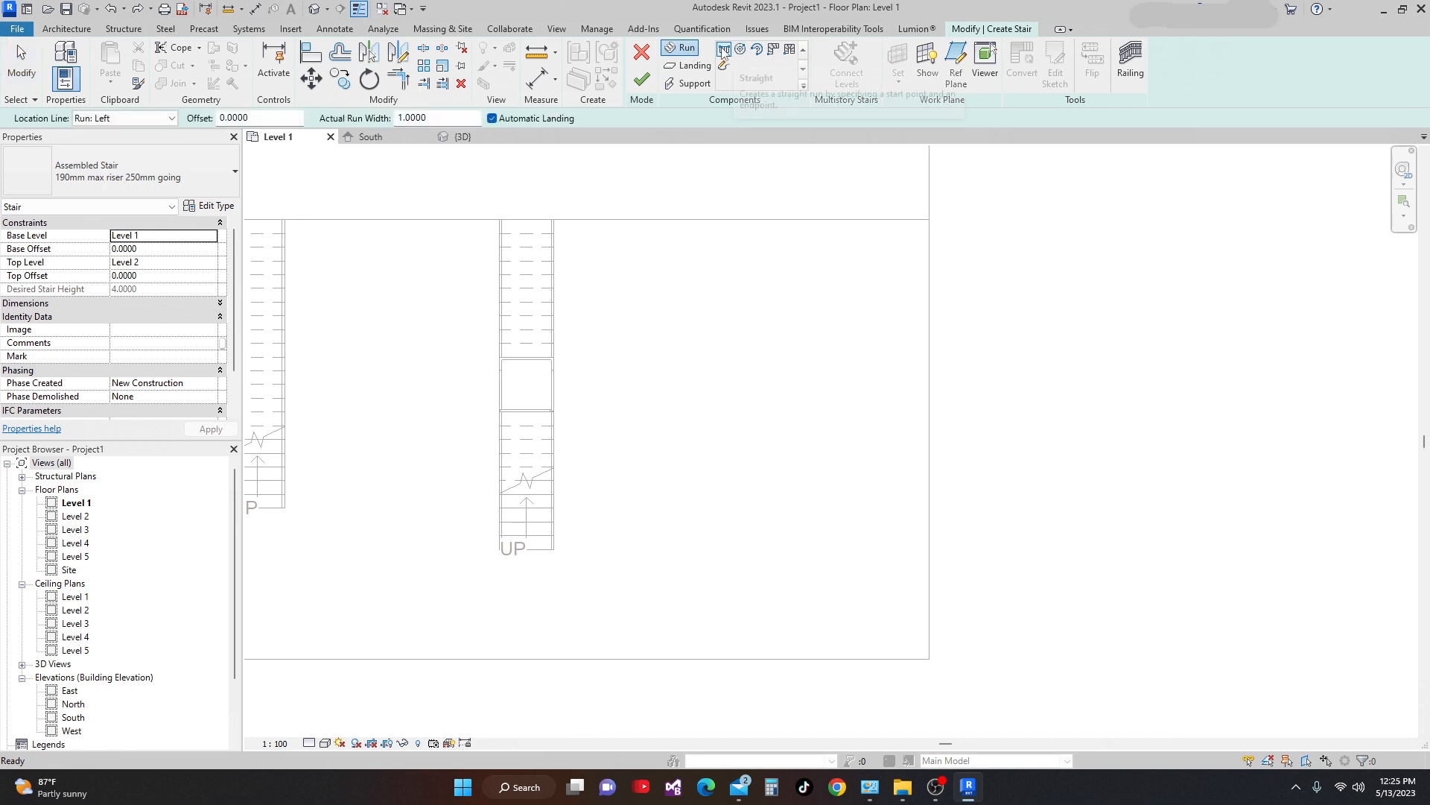
left_click(635, 219)
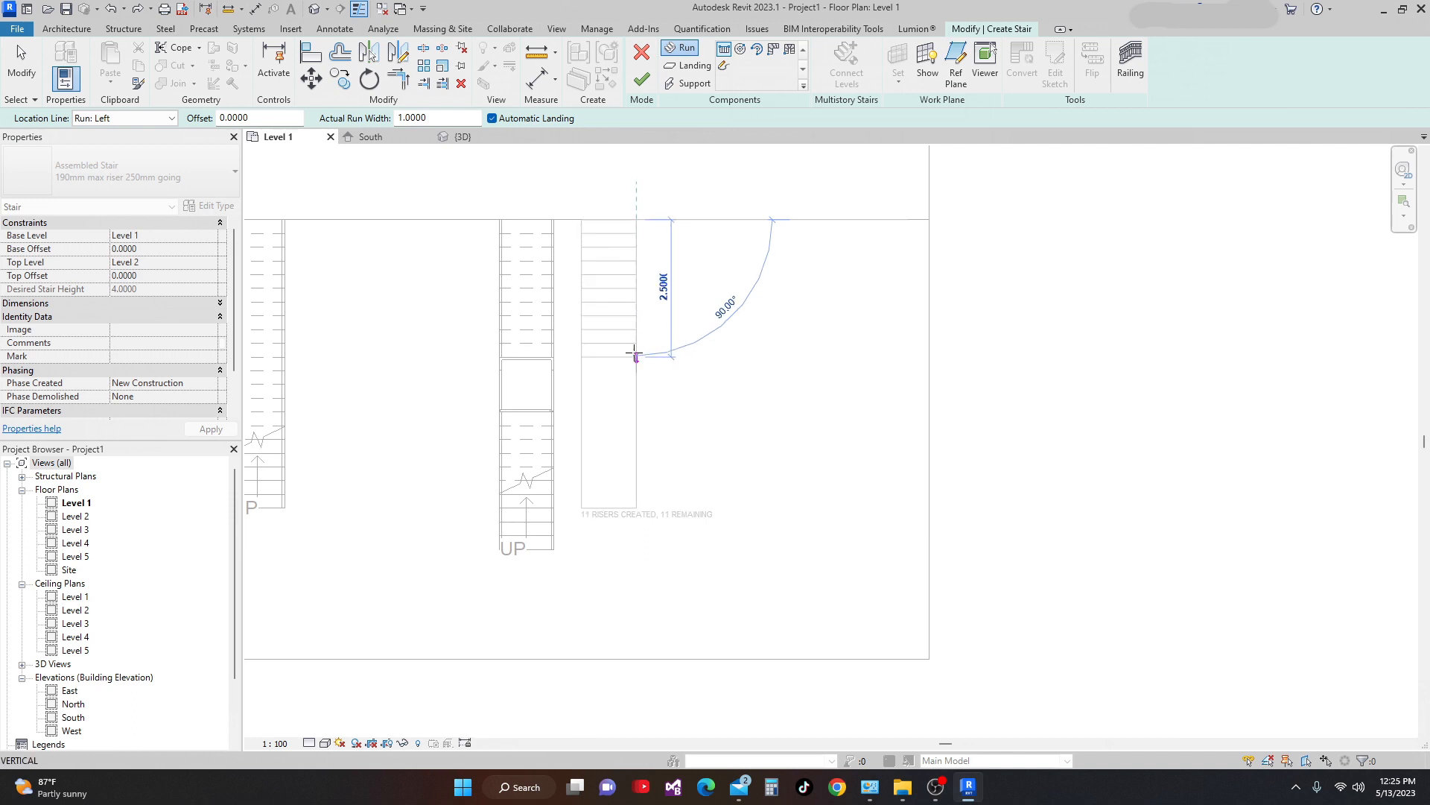
left_click(635, 345)
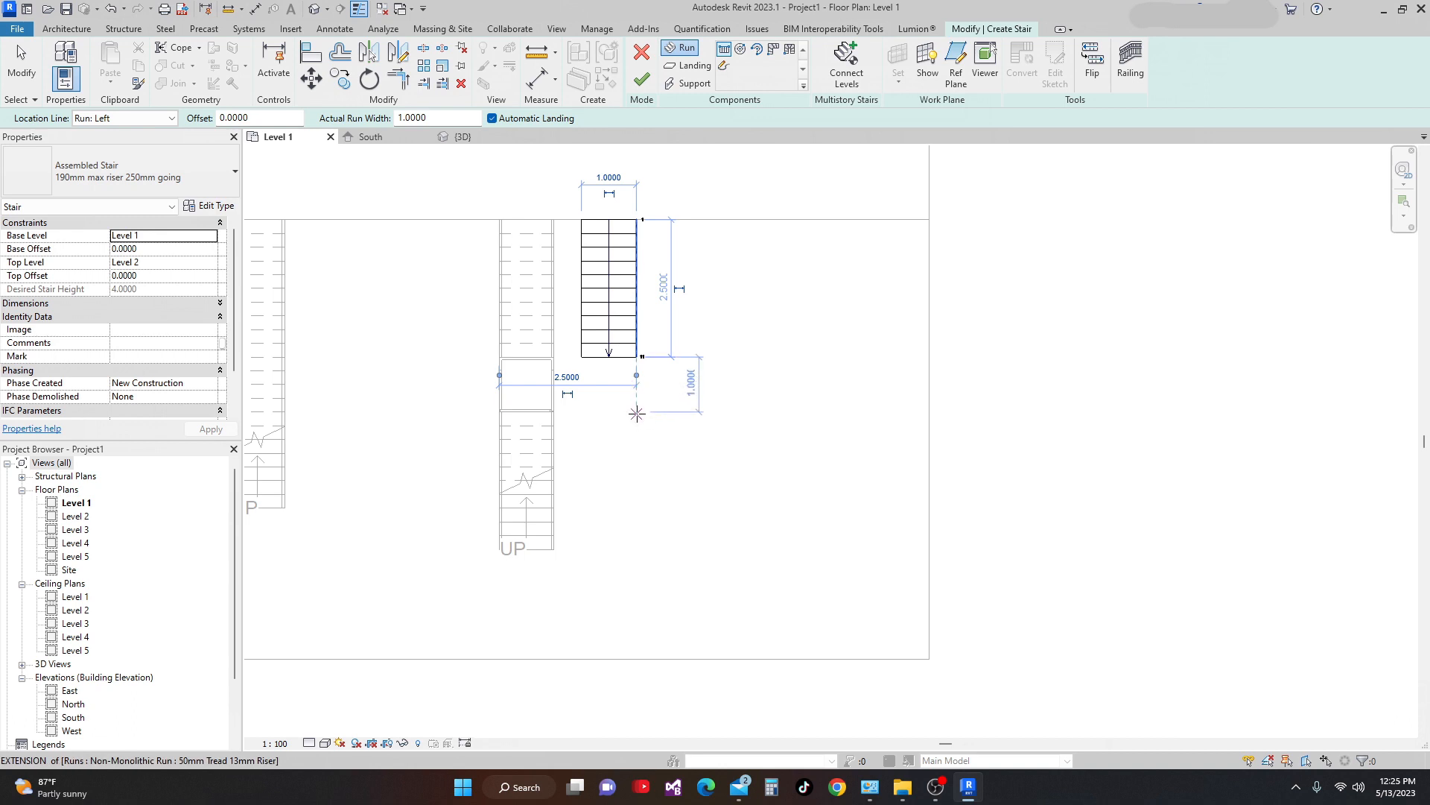
Draw an angled second run down to the right, starting 1.0 m beyond the first with an automatic landing, and finish the stair
left_click(636, 414)
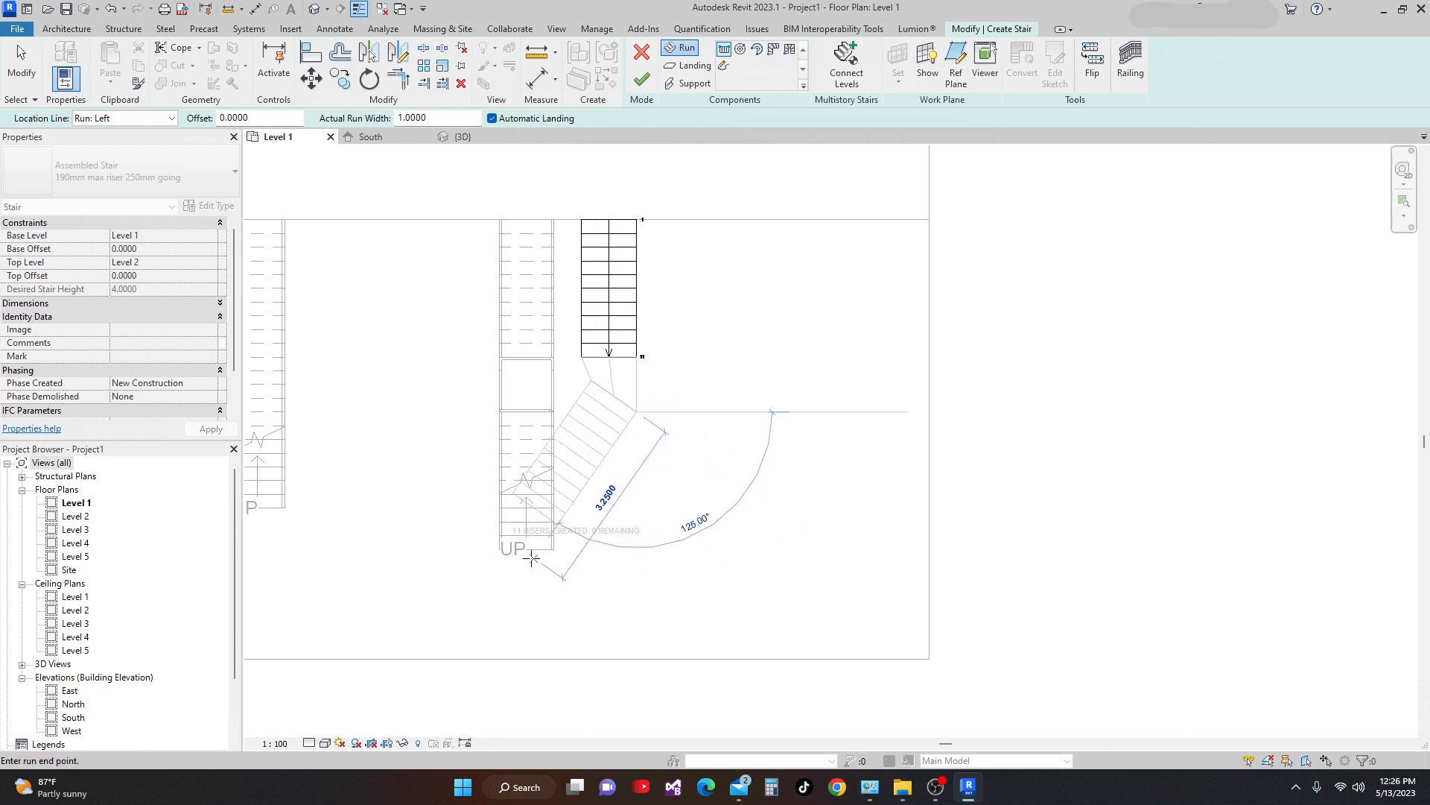
left_click(829, 552)
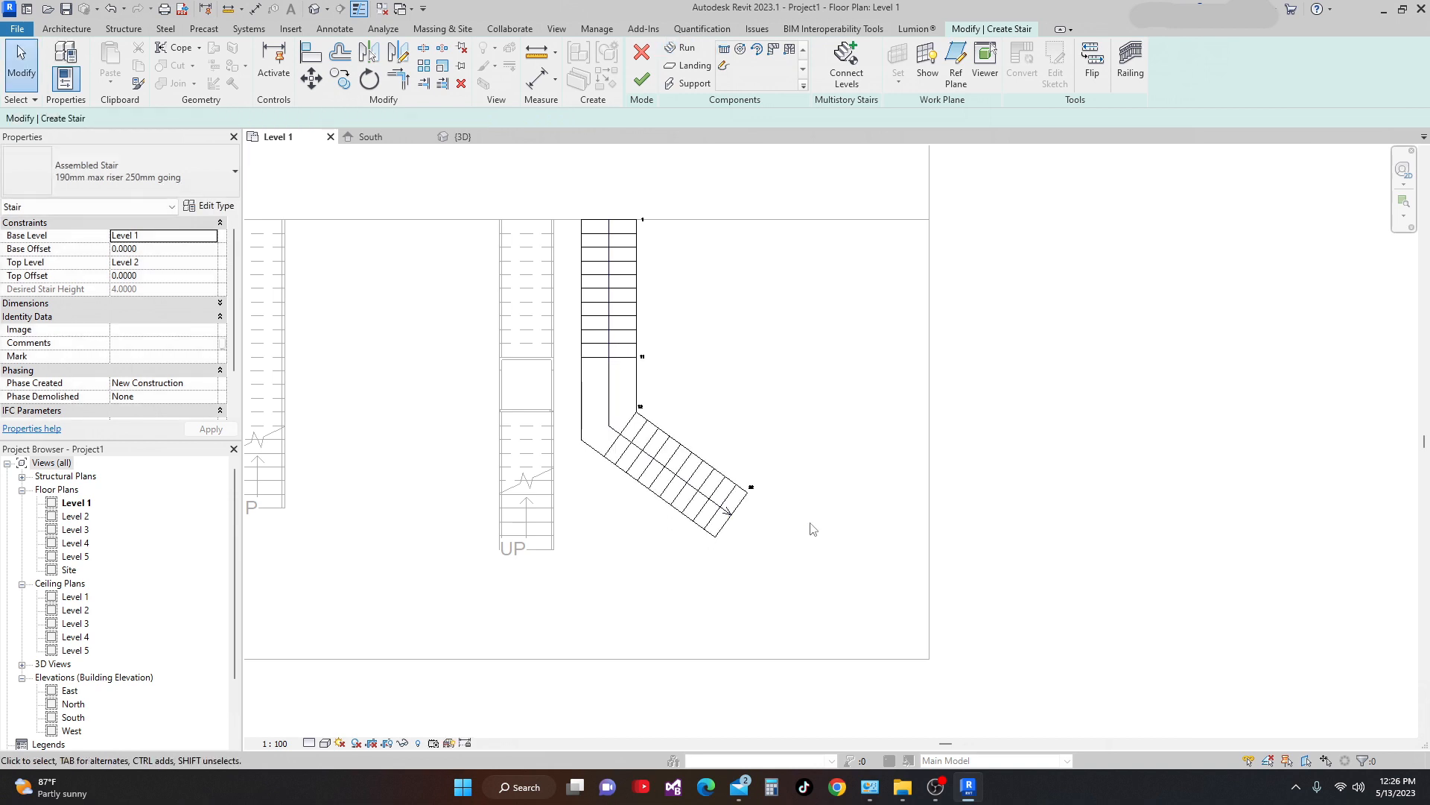
scroll(814, 525, "down", 1)
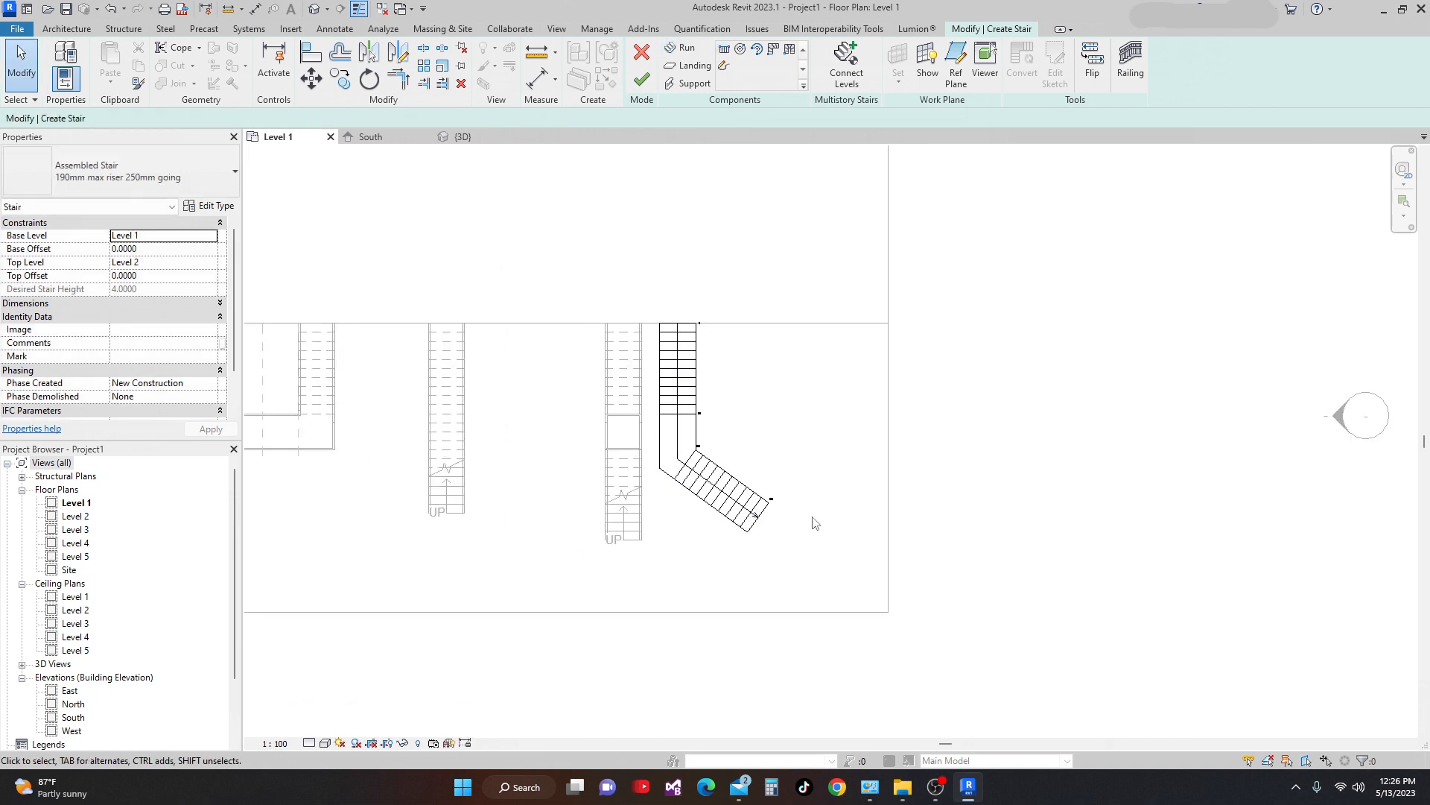
left_click(641, 78)
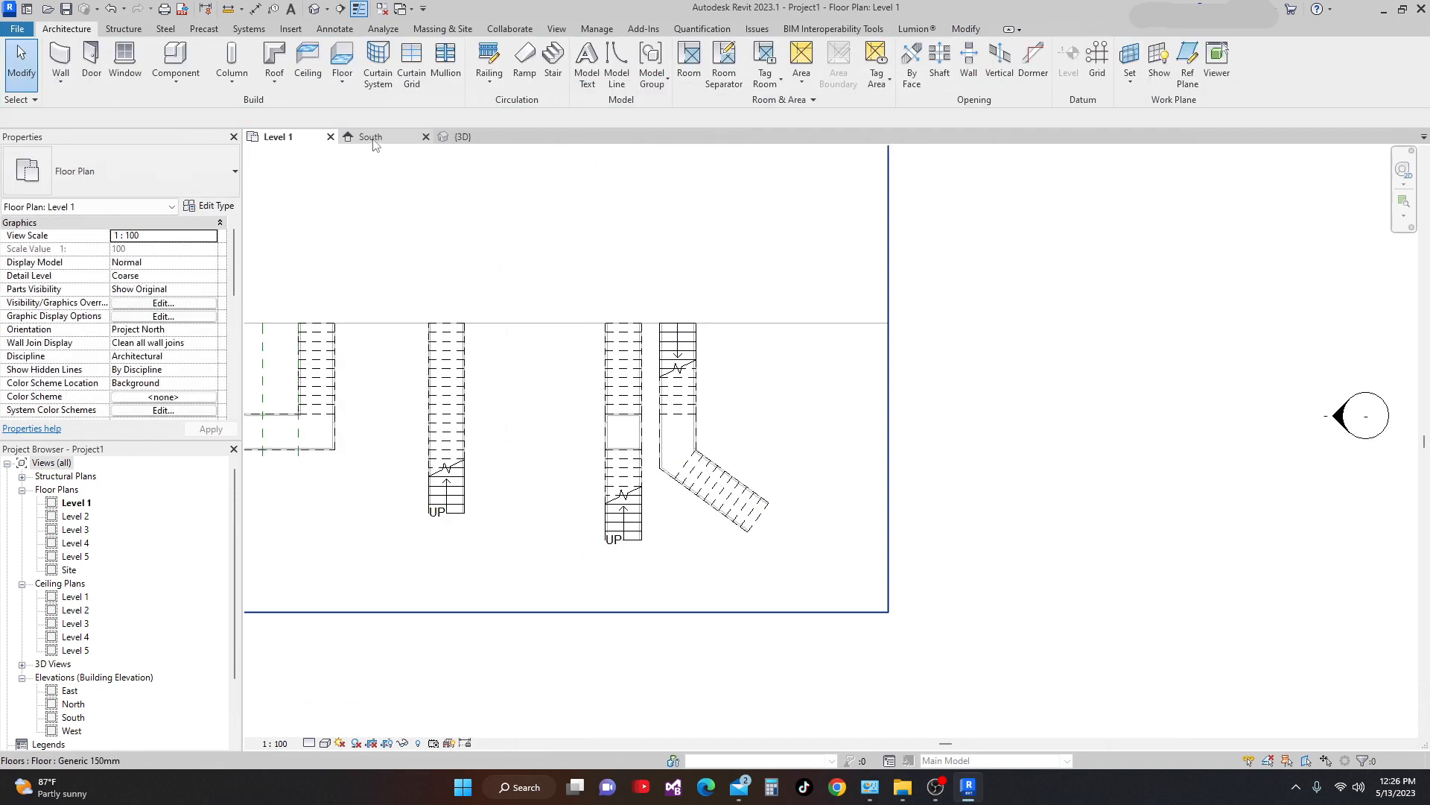
Check the angled stair in 3D, and flip its up direction in the Level 1 plan
left_click(461, 138)
scroll(551, 454, "down", 3)
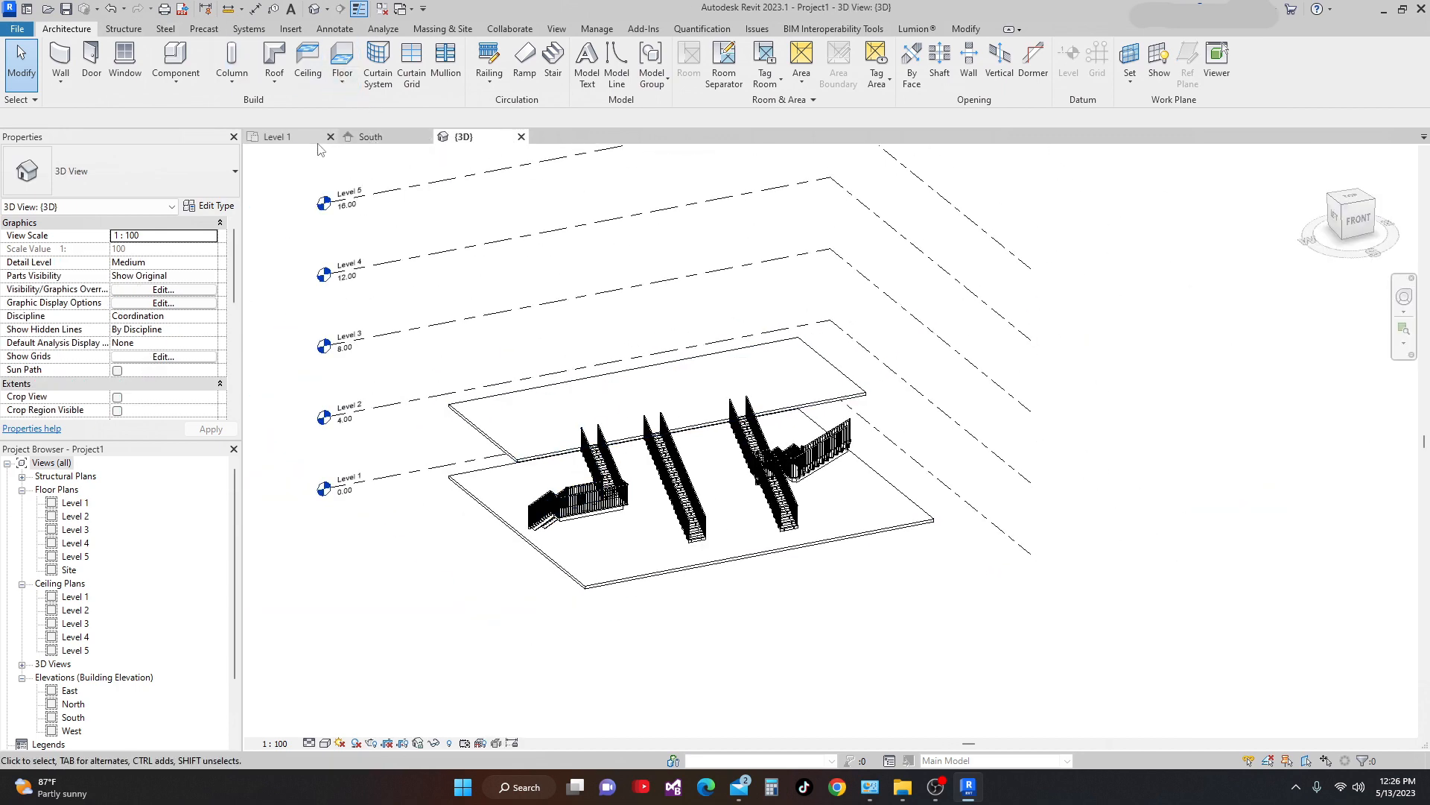
left_click(279, 137)
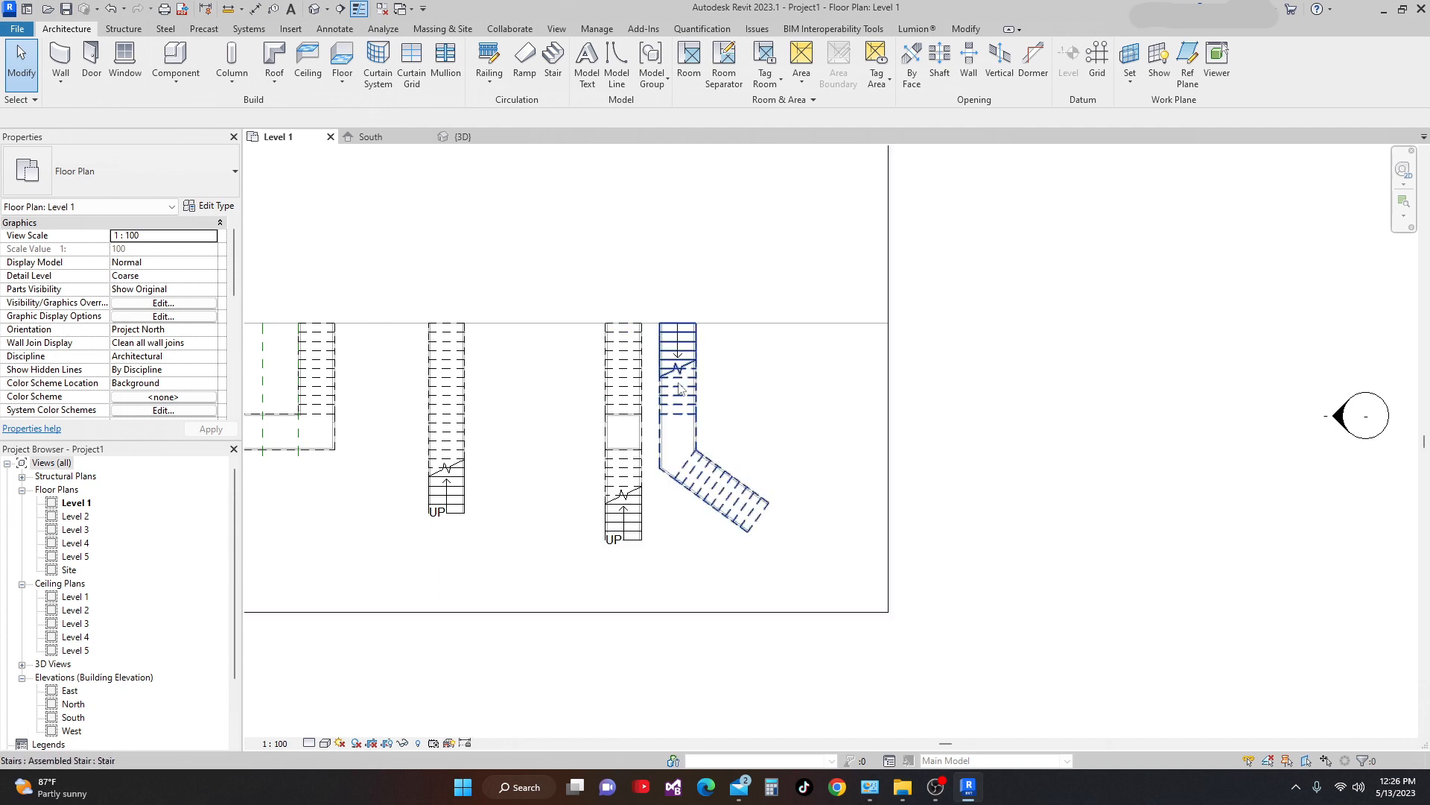
left_click(680, 388)
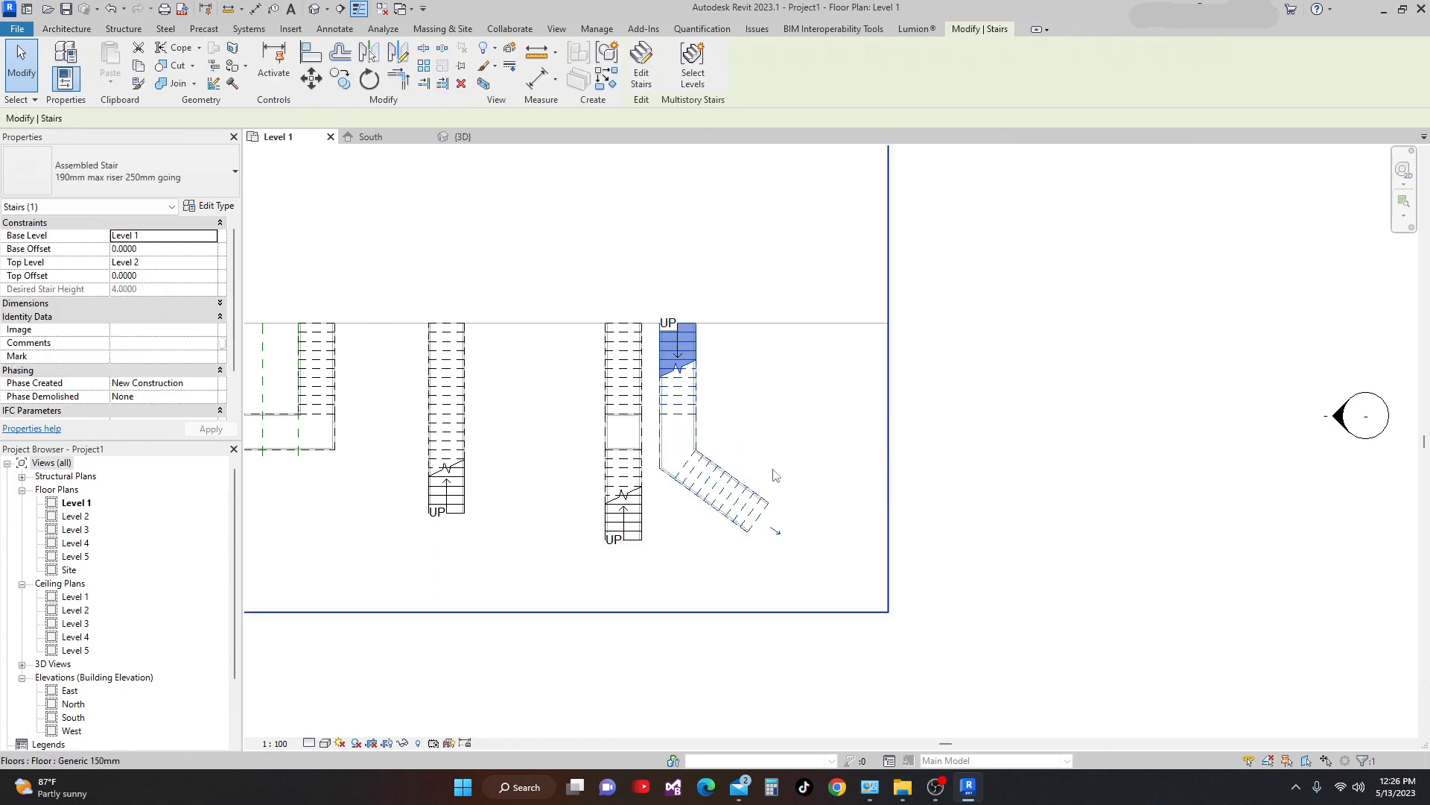
left_click(776, 531)
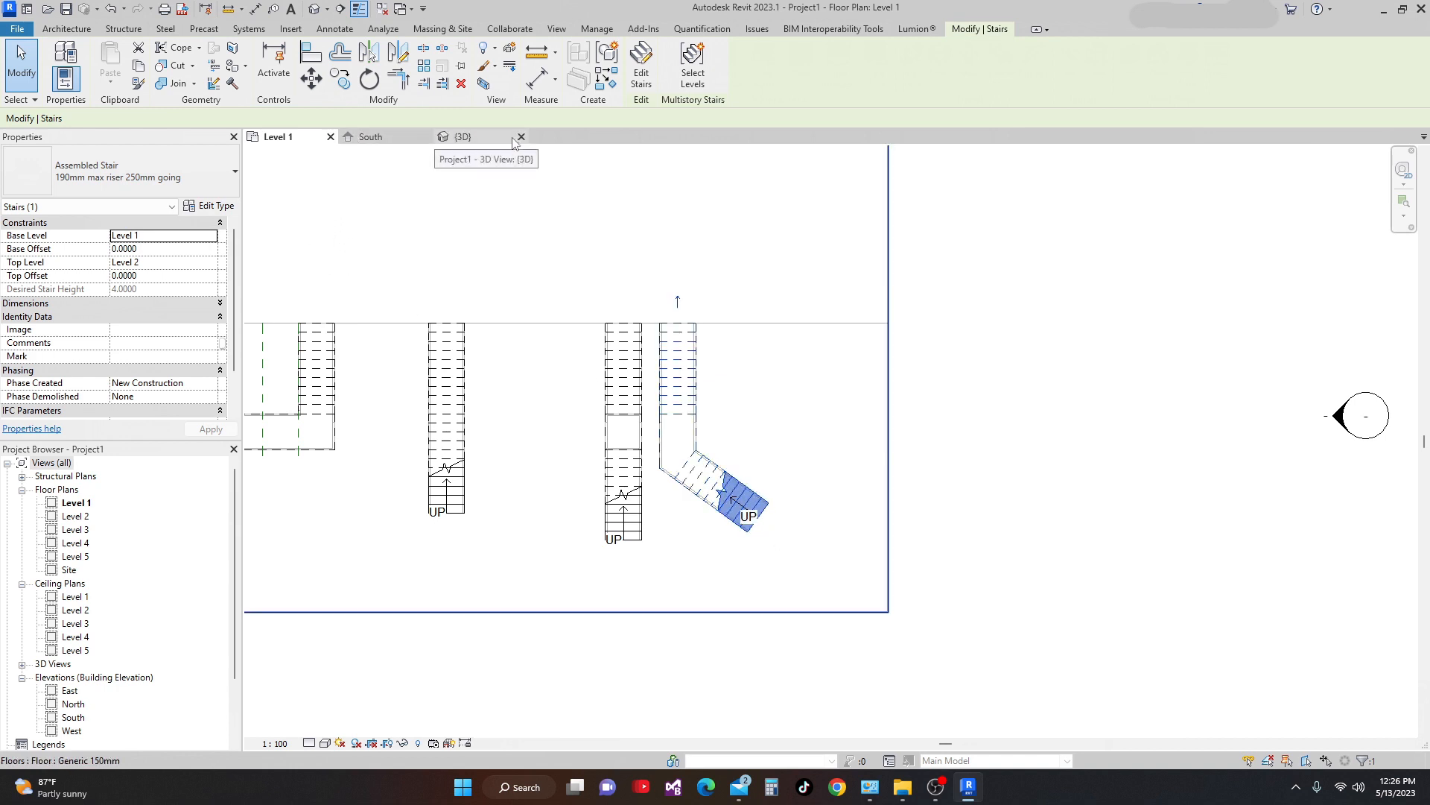
Examine the flipped angled stair, its landing and its connection to the upper slab from several sides in the 3D view
left_click(486, 143)
middle_click_drag(607, 465, 589, 496)
scroll(589, 498, "down", 2)
middle_click_drag(679, 560, 626, 568, "shift")
scroll(626, 521, "up", 2)
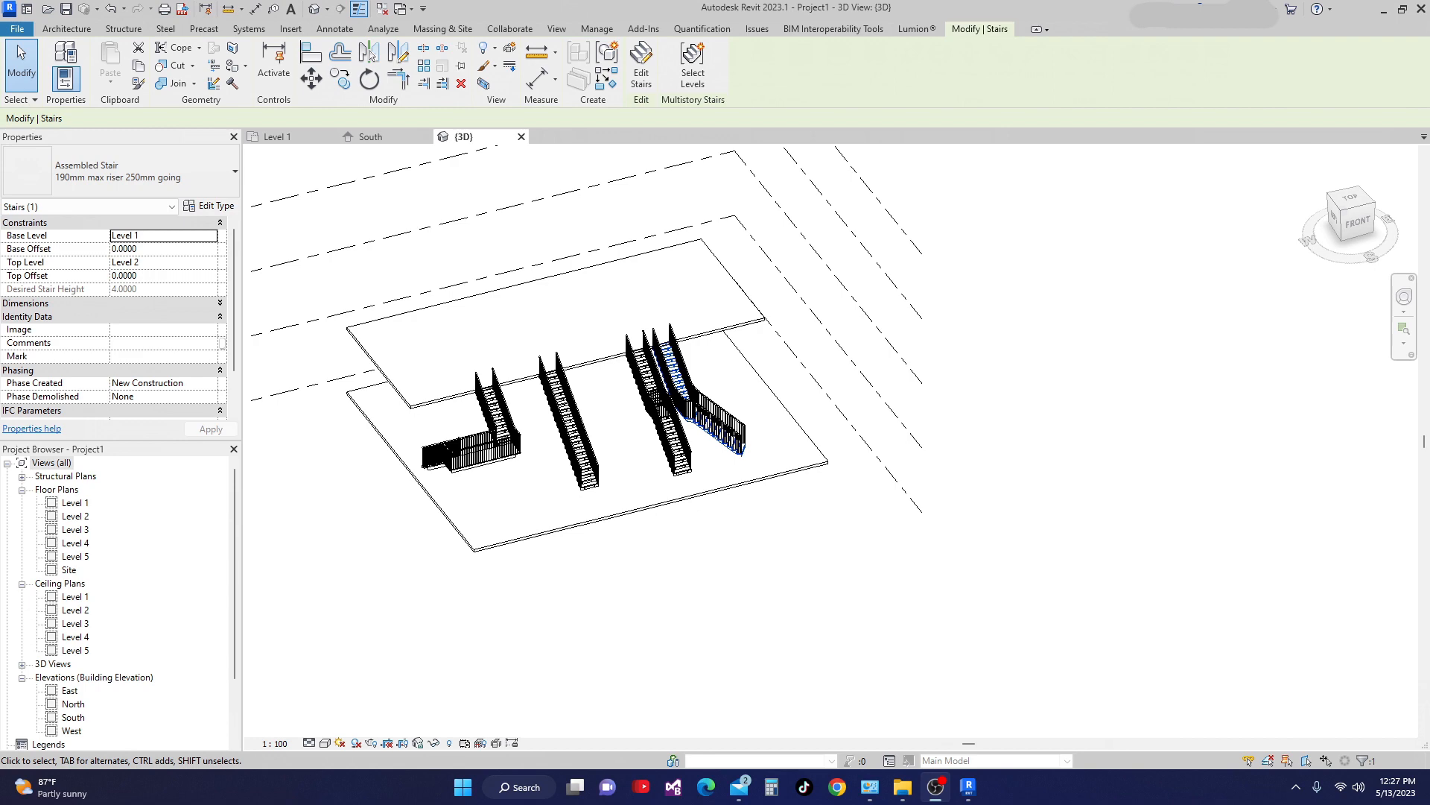
scroll(667, 550, "up", 1)
middle_click_drag(727, 531, 564, 541)
scroll(619, 565, "up", 3)
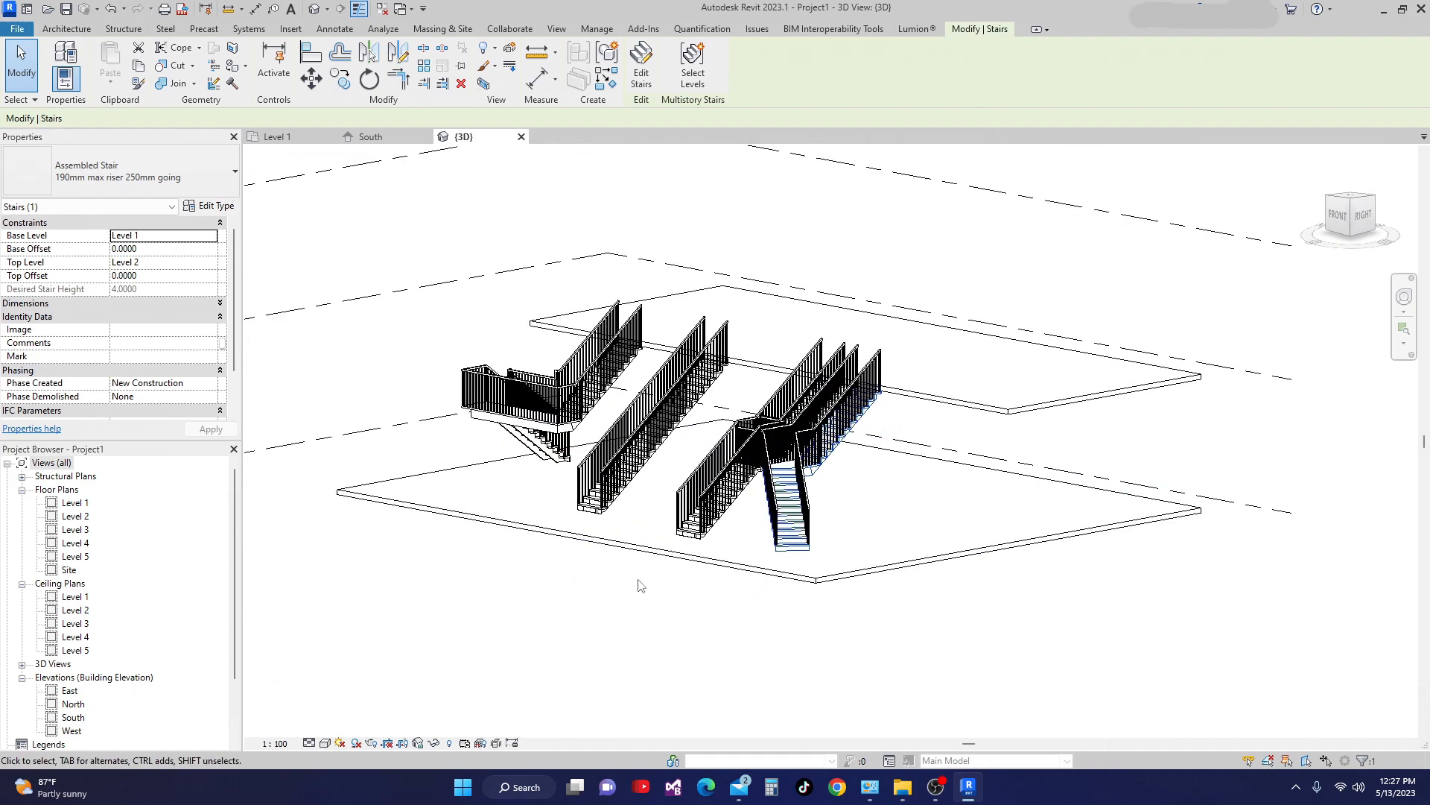
middle_click_drag(638, 580, 677, 625, "shift")
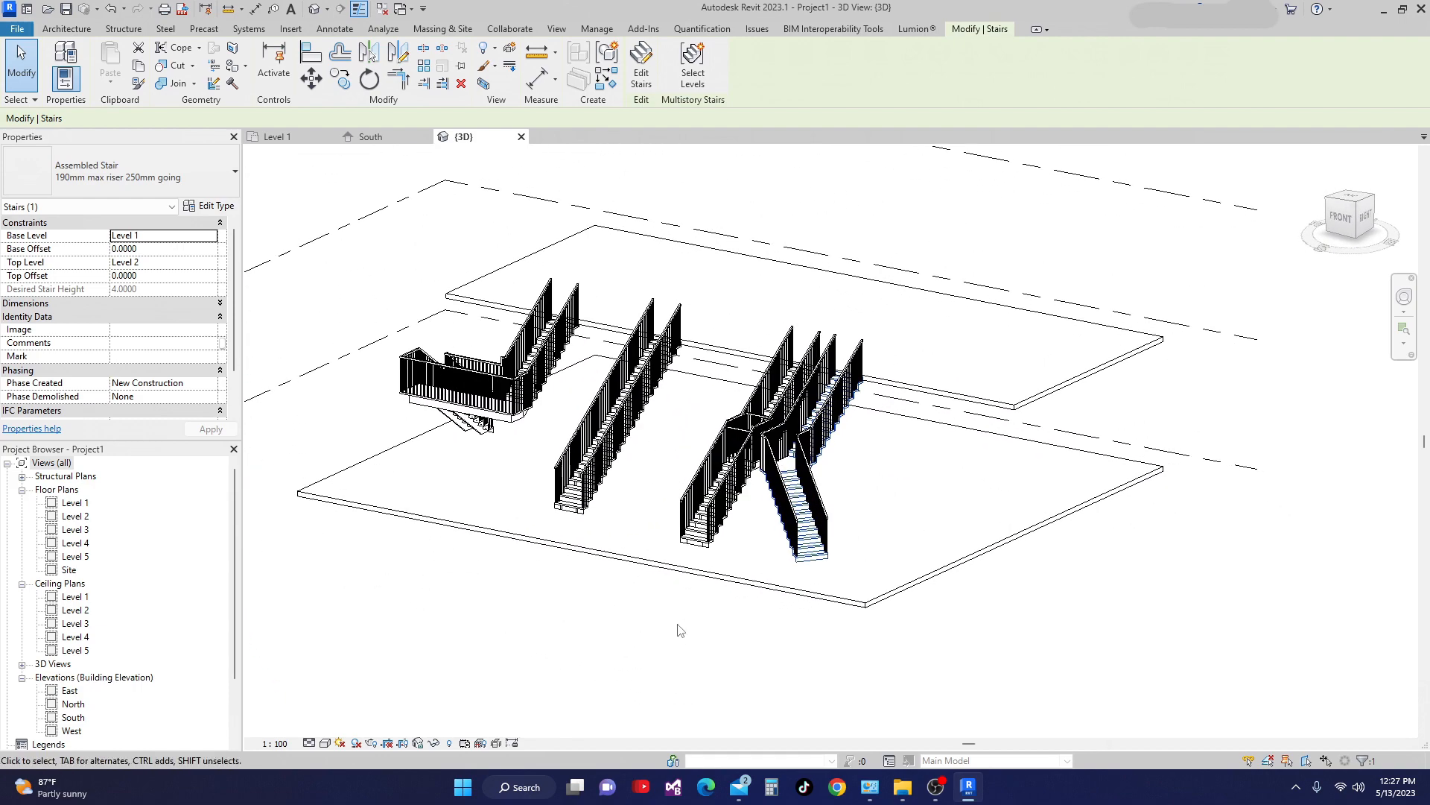